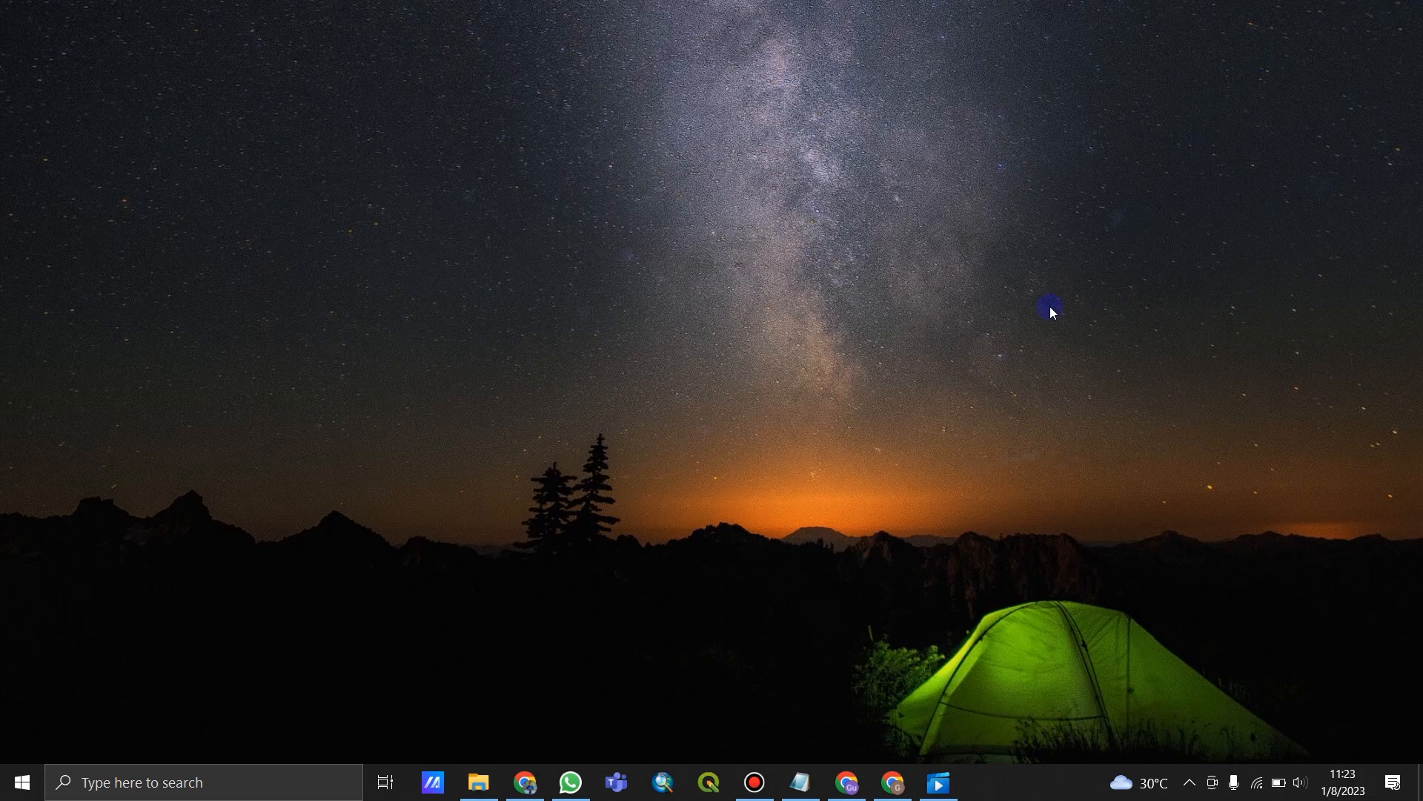
Step: Launch QGIS and check whether the qgis2web plugin's Create web map command is available
{"action": "left_click", "coordinate": [709, 793]}
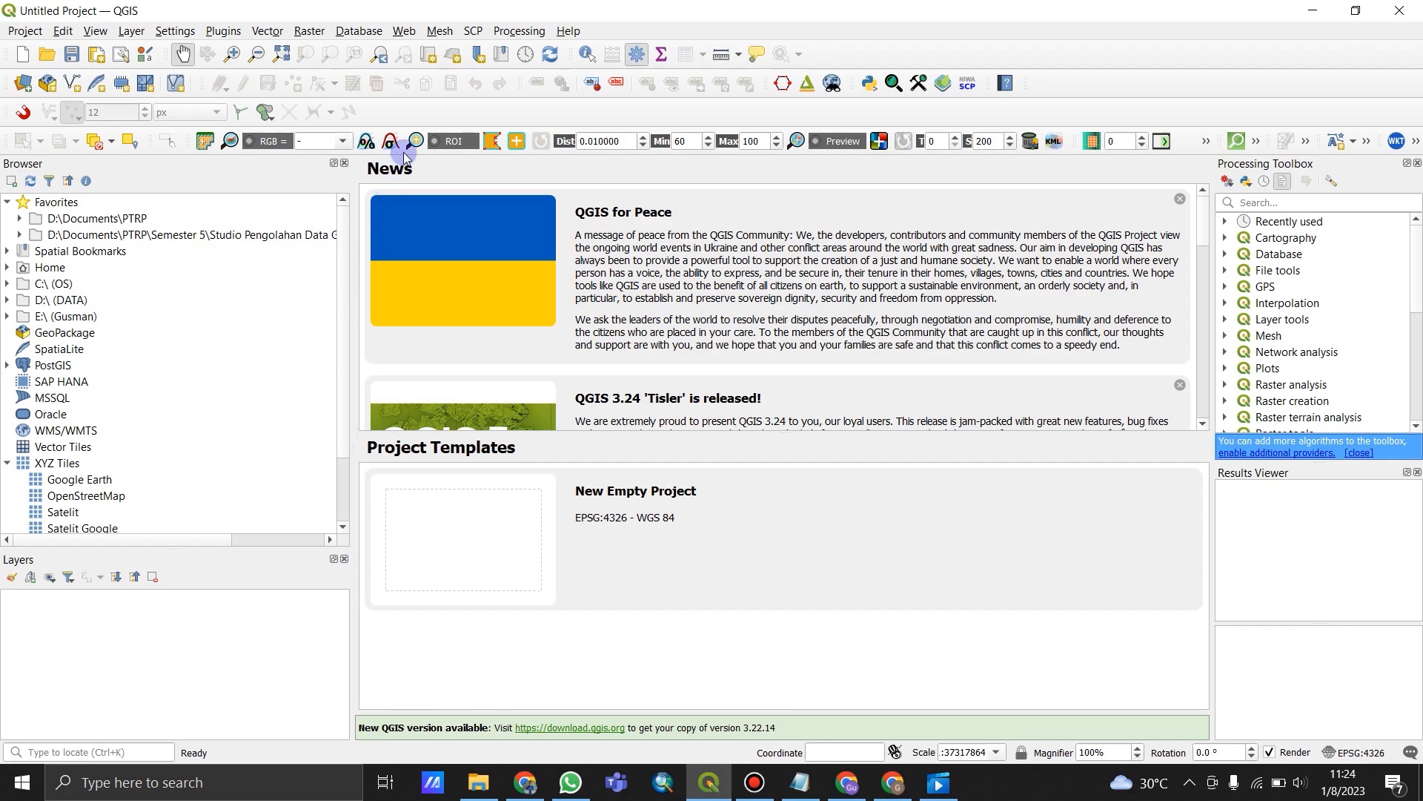
{"action": "left_click", "coordinate": [406, 32]}
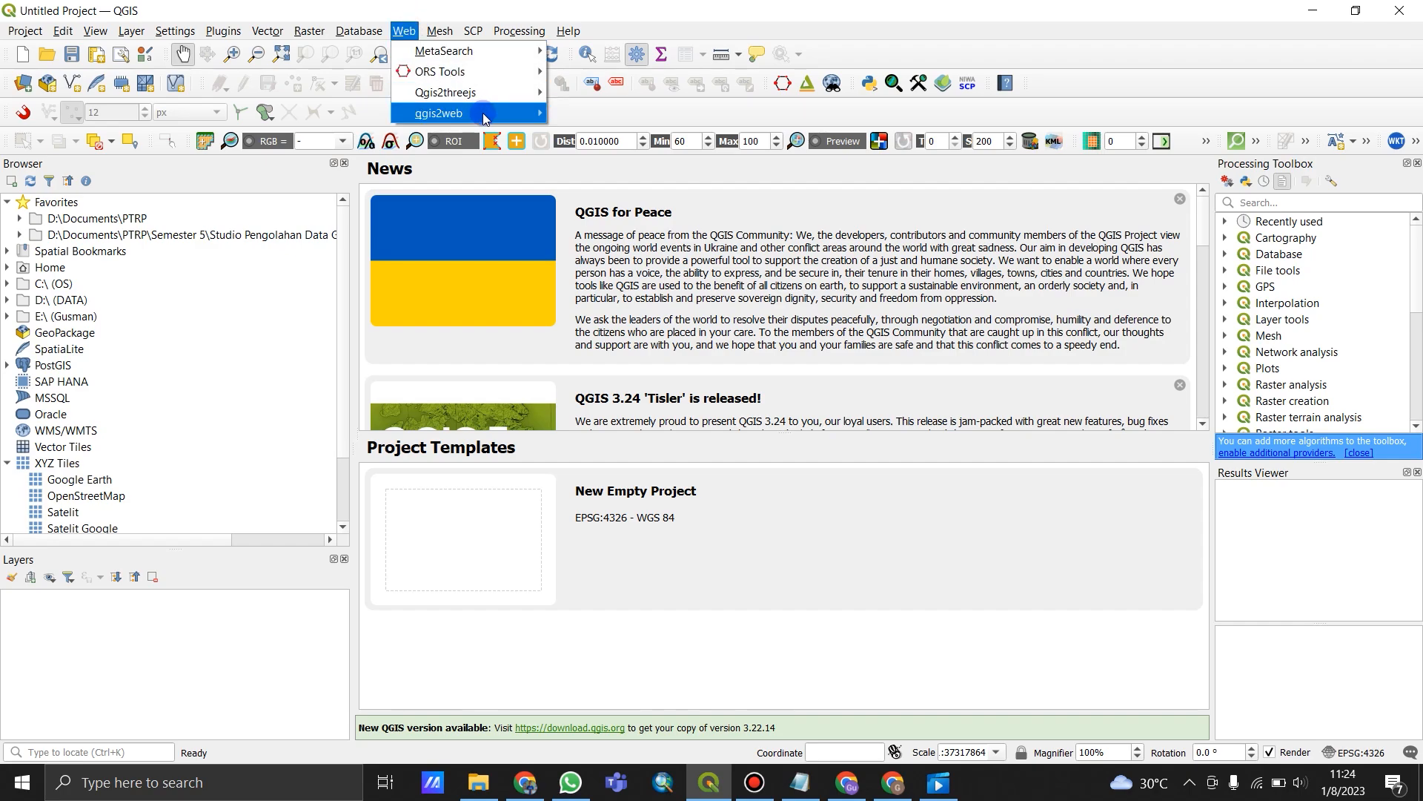
{"action": "mouse_move", "coordinate": [483, 115]}
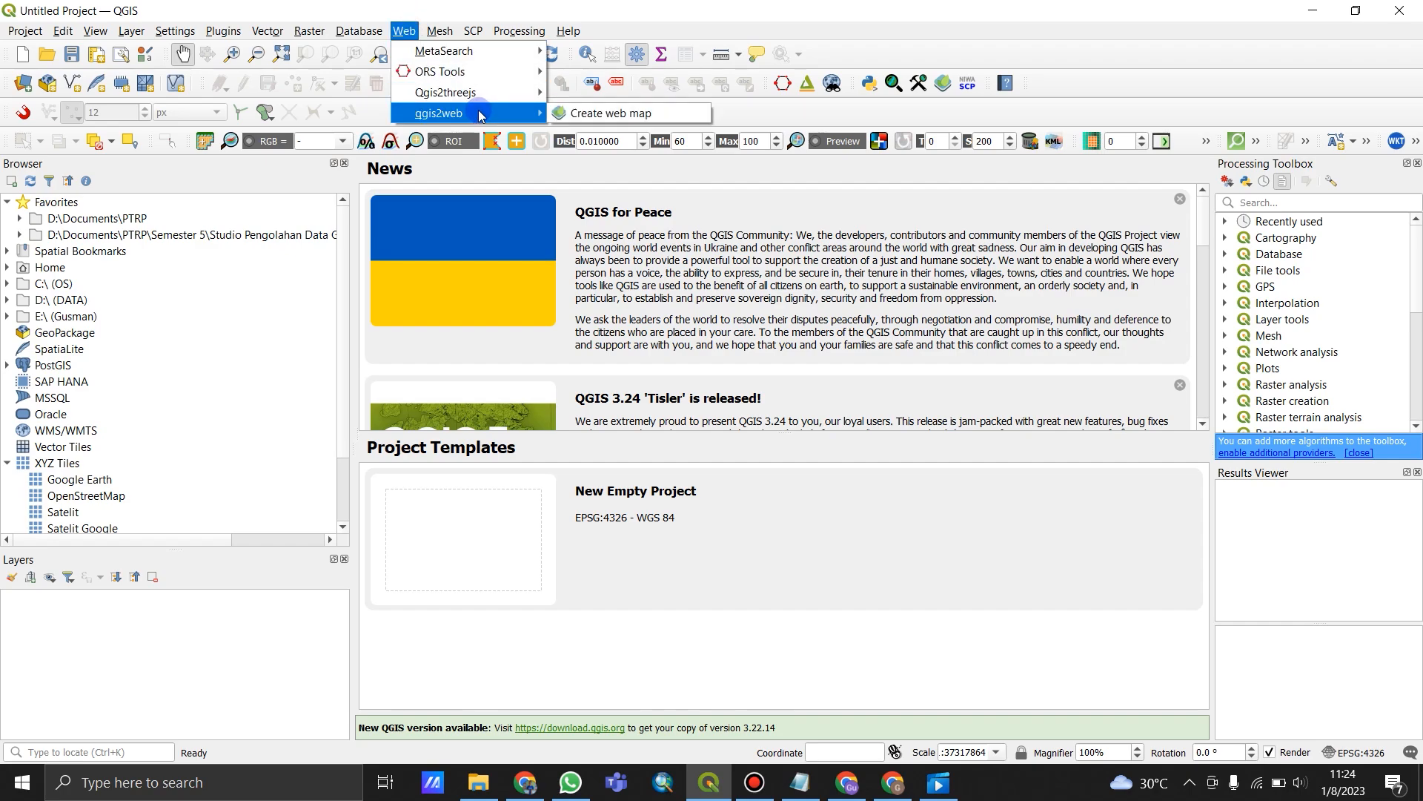
{"action": "mouse_move", "coordinate": [439, 30]}
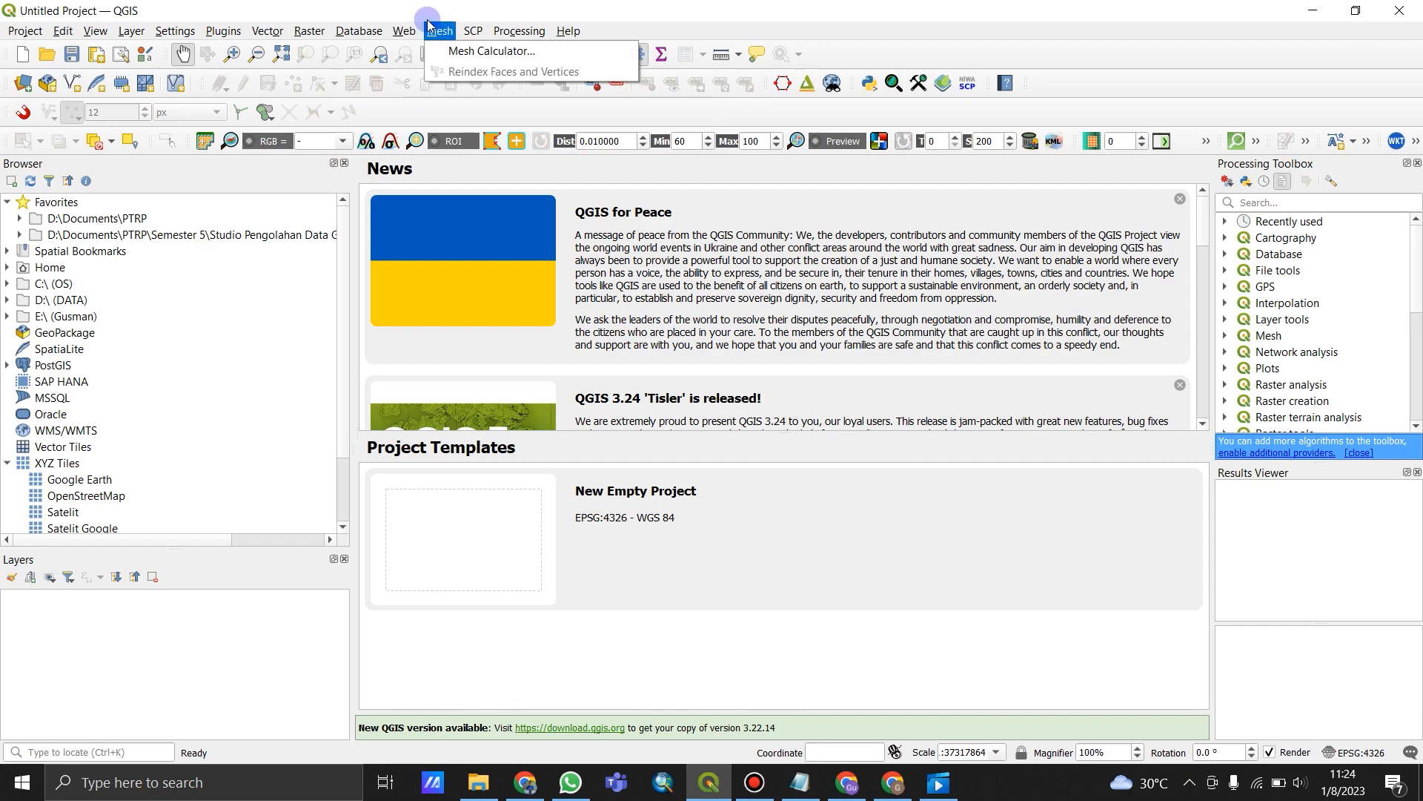
{"action": "left_click", "coordinate": [378, 9]}
Step: Search the installed plugins for "qgis", uninstall the qgis2web plugin and close the plugin manager
{"action": "left_click", "coordinate": [224, 31]}
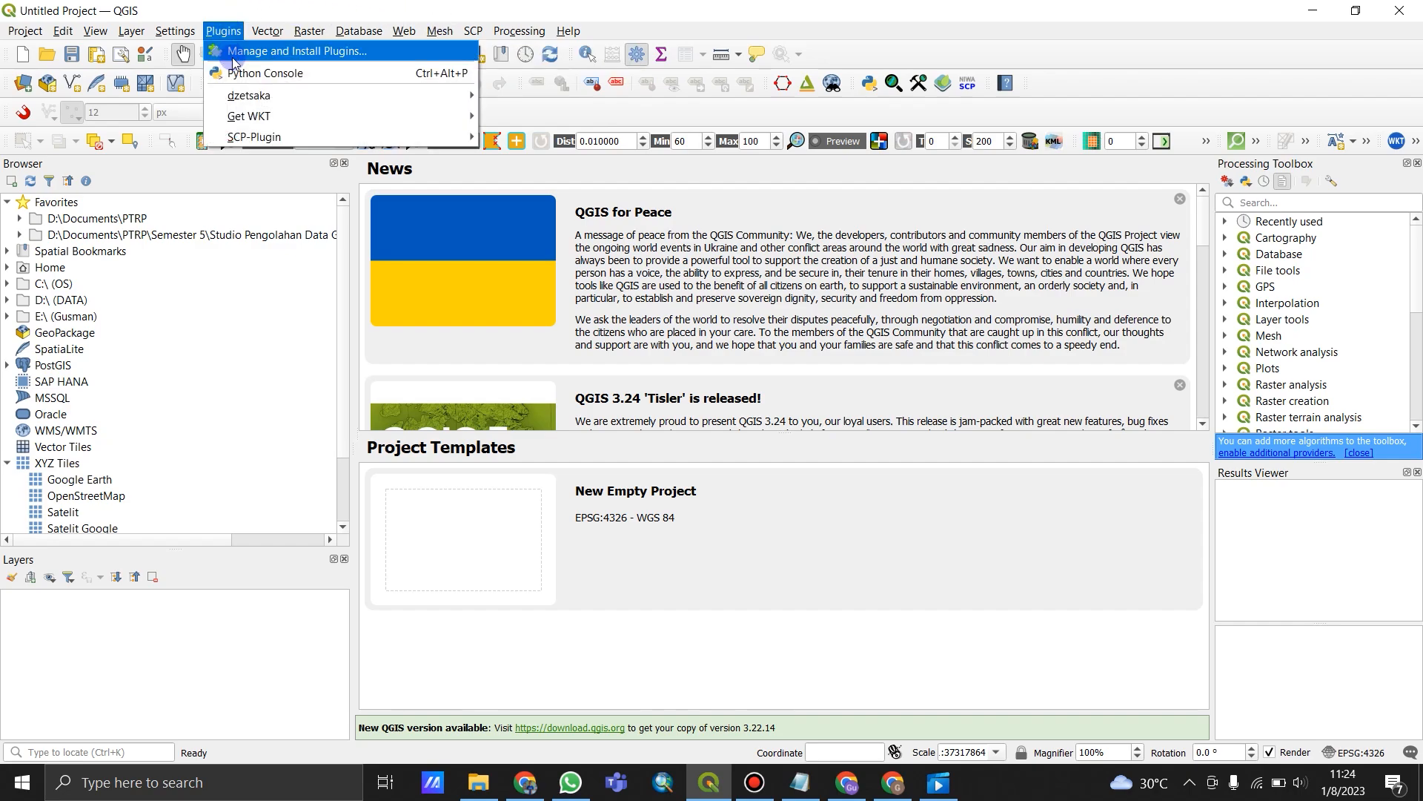
{"action": "left_click", "coordinate": [334, 54]}
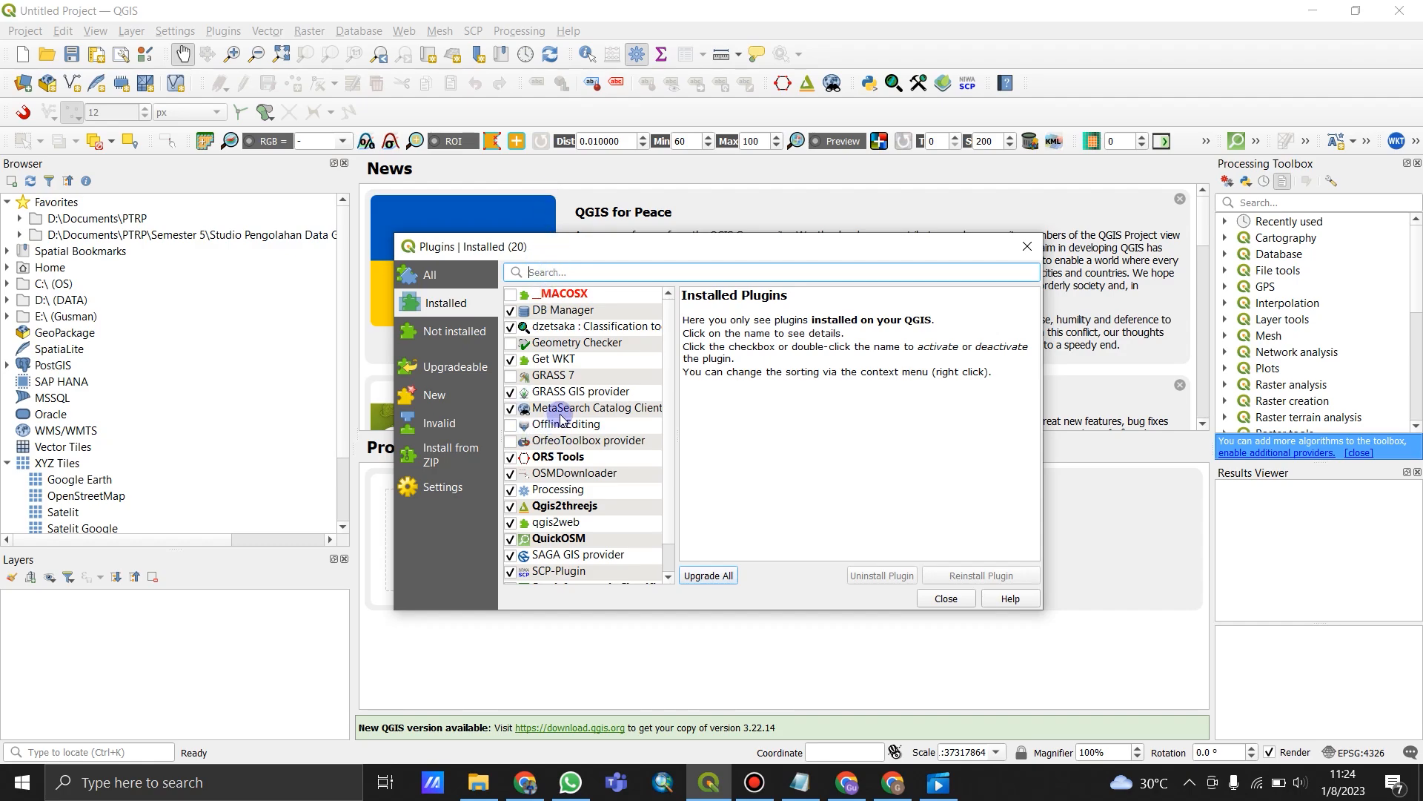
{"action": "scroll", "coordinate": [570, 398], "scroll_direction": "down", "scroll_amount": 1}
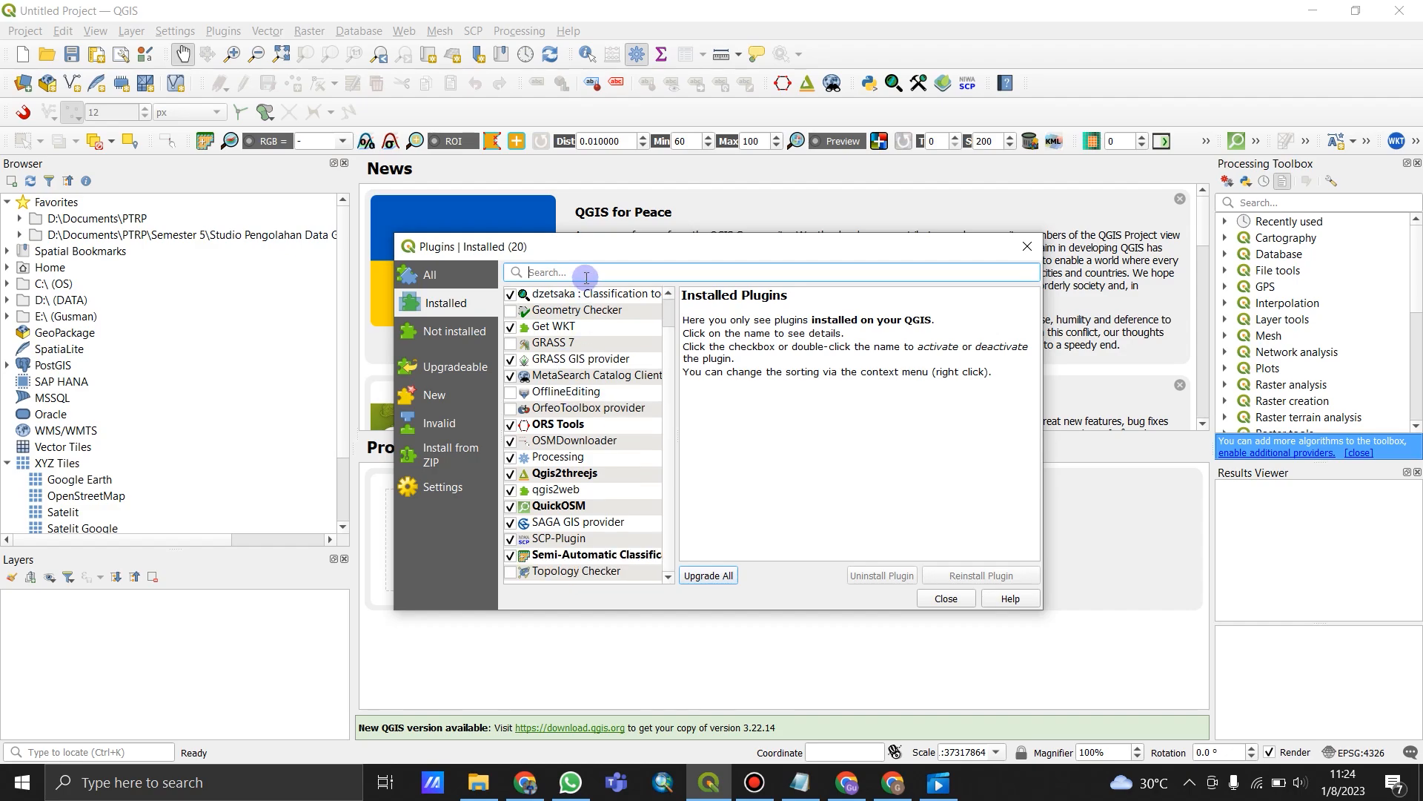
{"action": "left_click", "coordinate": [585, 278]}
{"action": "type", "text": "qgis"}
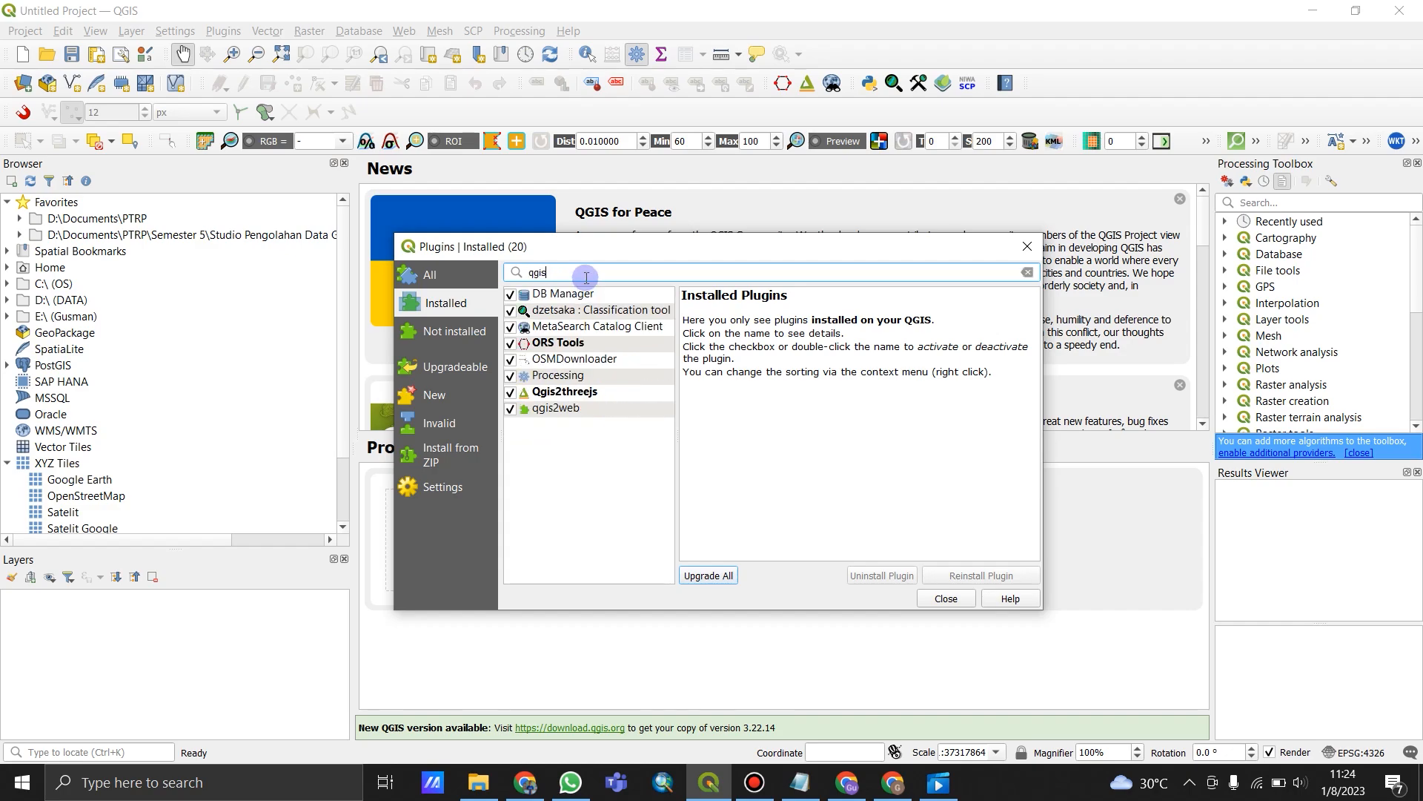
{"action": "left_click", "coordinate": [557, 409]}
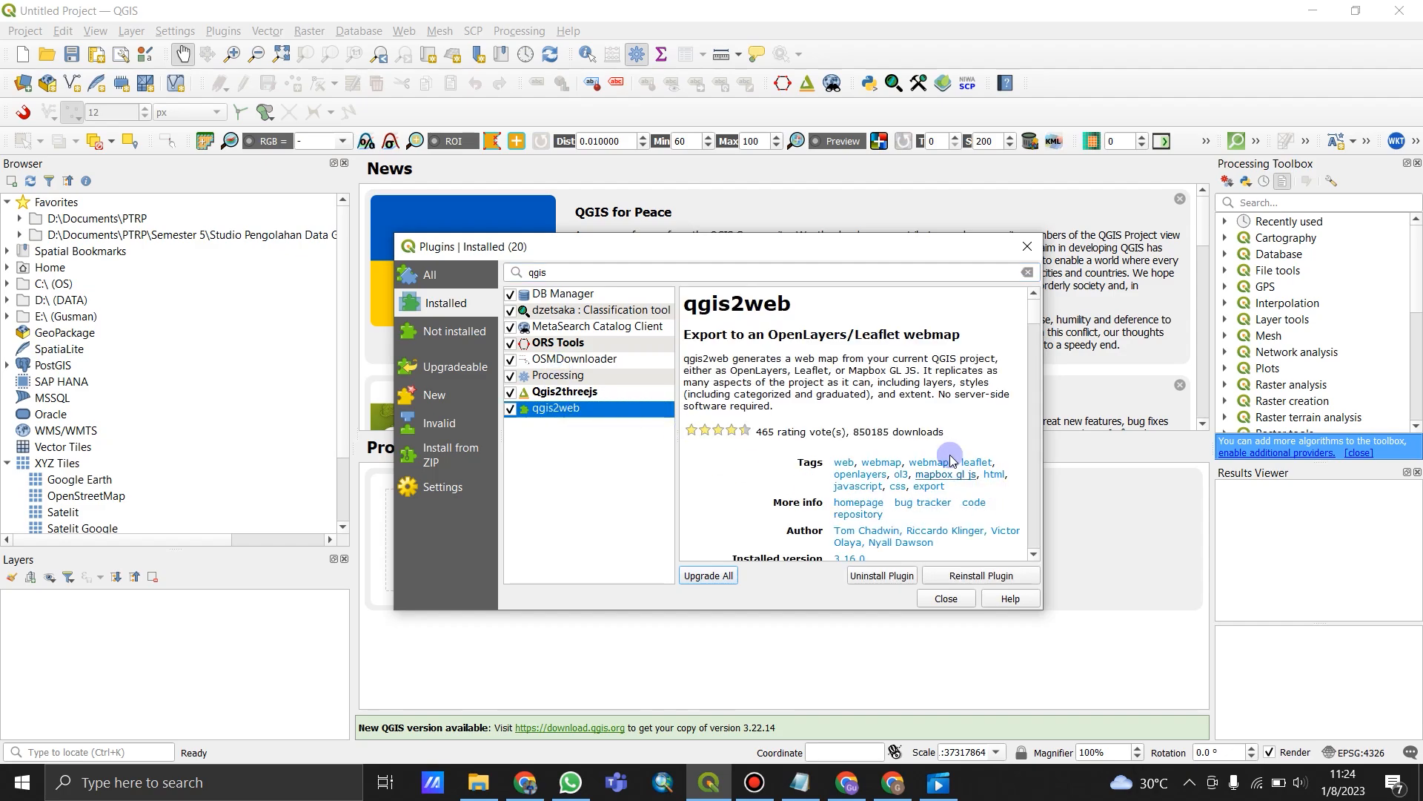
{"action": "left_click", "coordinate": [882, 576]}
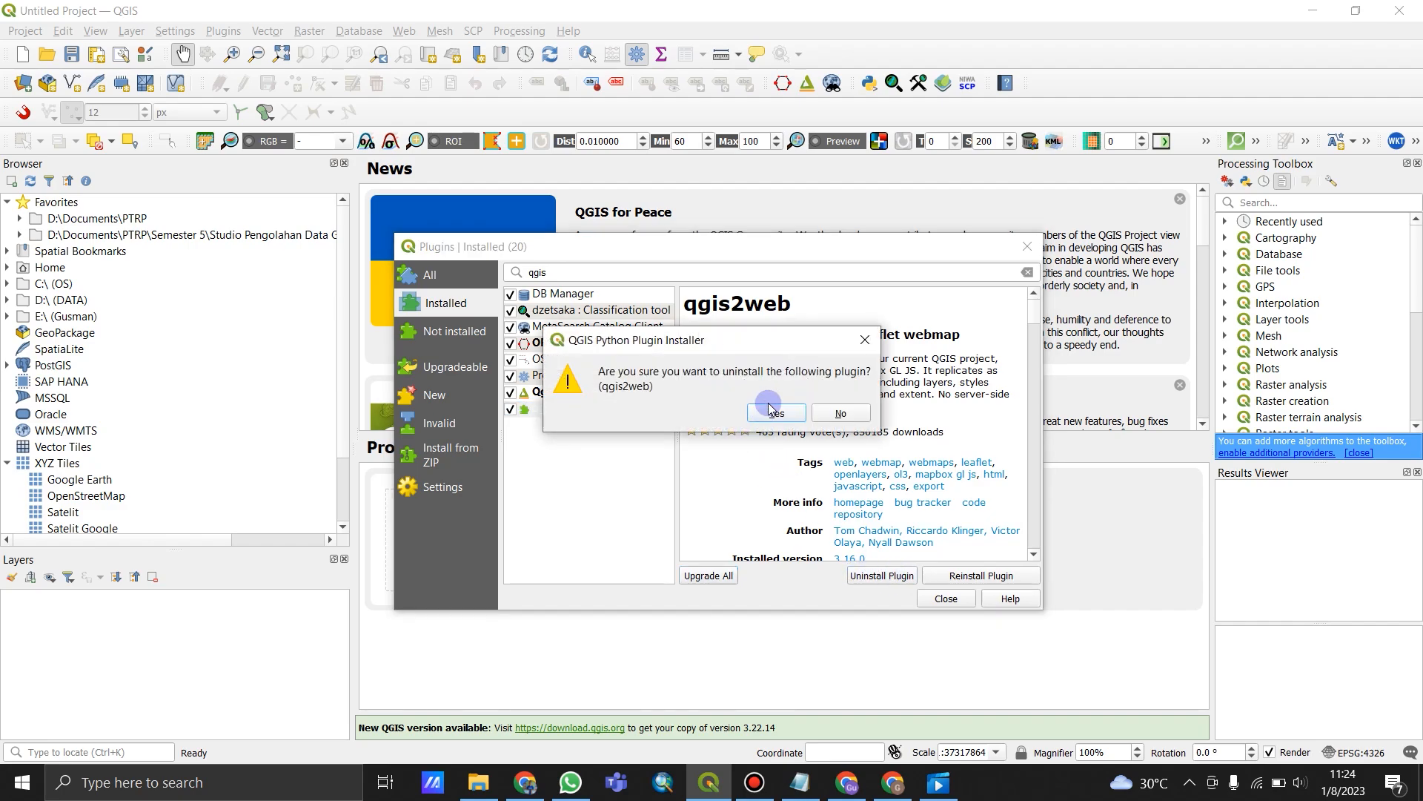
{"action": "left_click", "coordinate": [776, 414]}
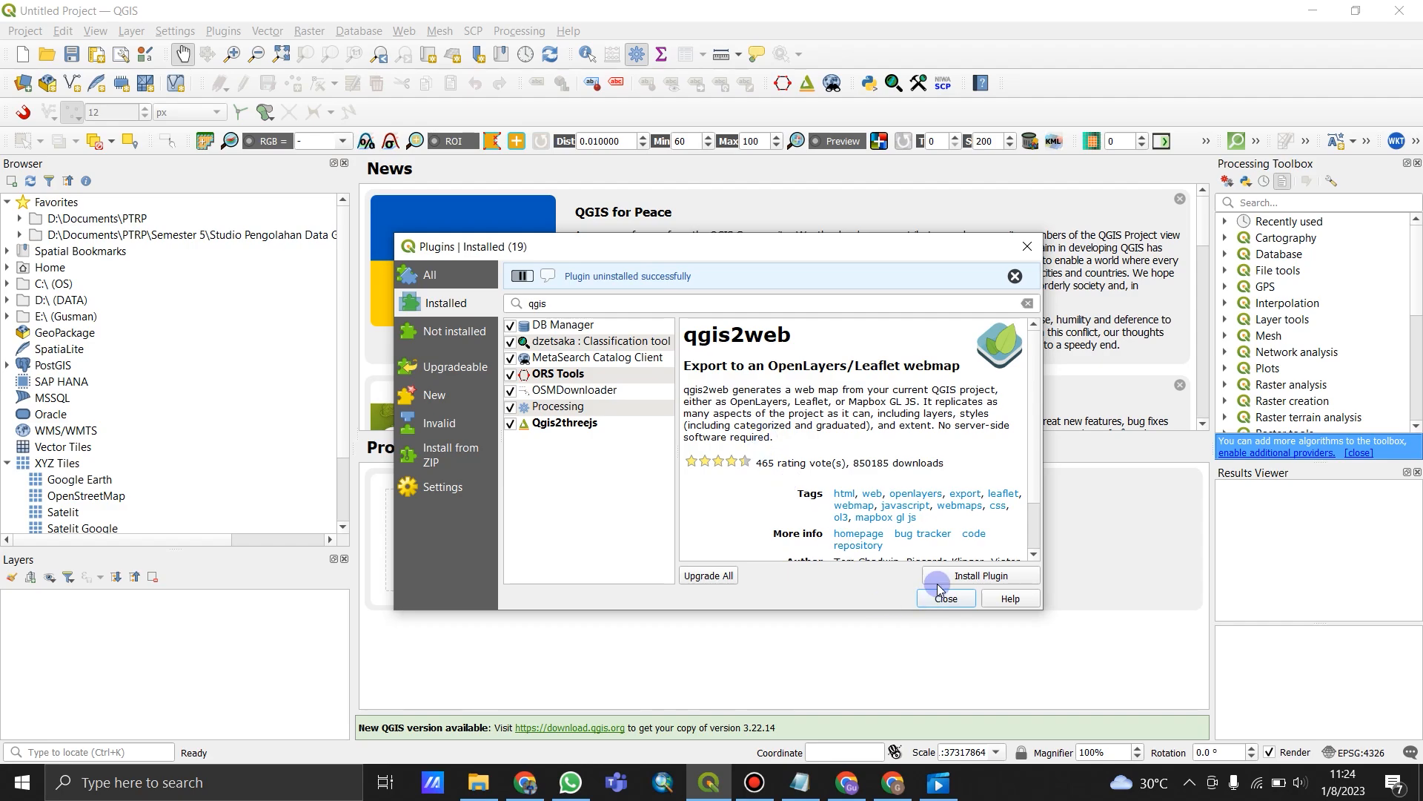
{"action": "left_click", "coordinate": [1027, 246]}
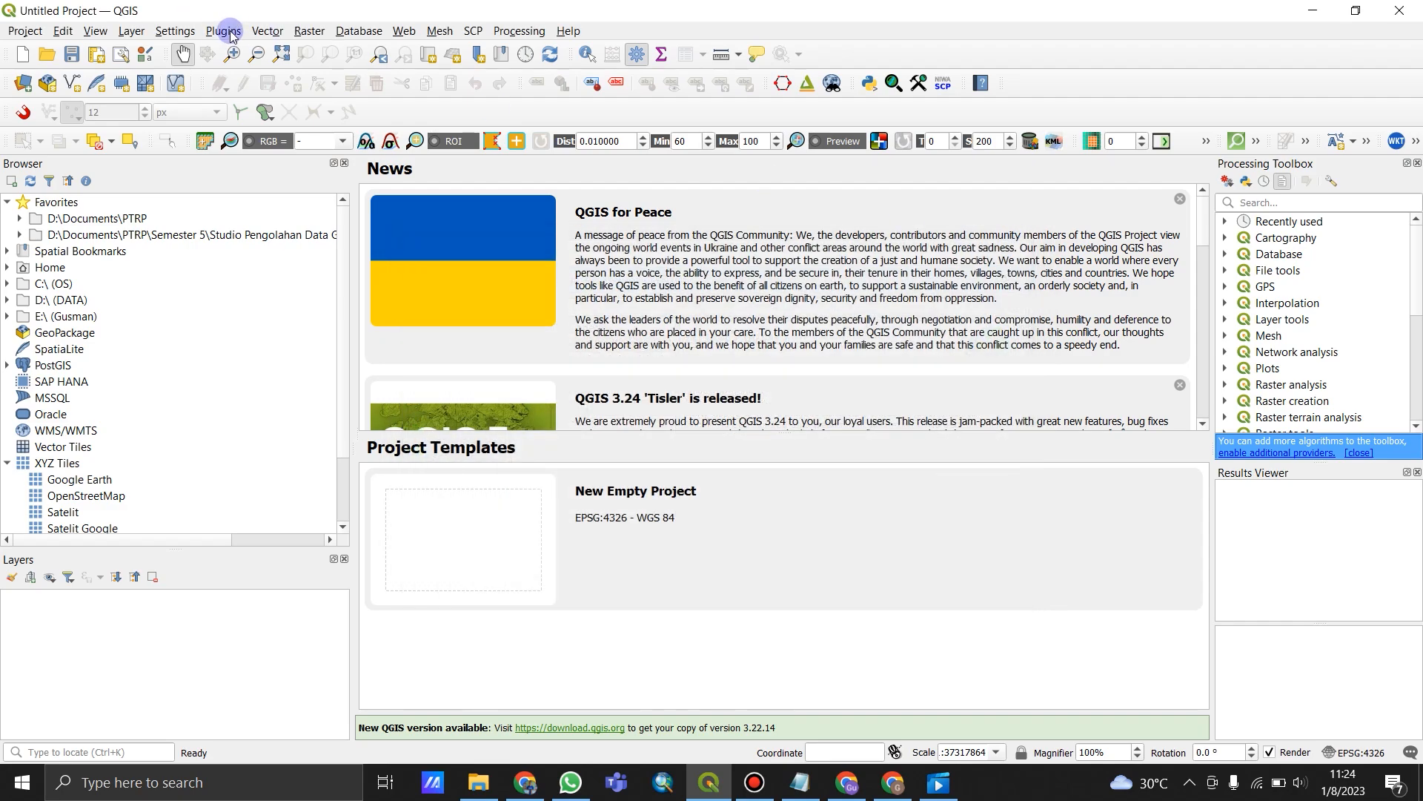
Step: Find qgis2web among all available plugins in the plugin manager, install it, and close the manager
{"action": "left_click", "coordinate": [233, 35]}
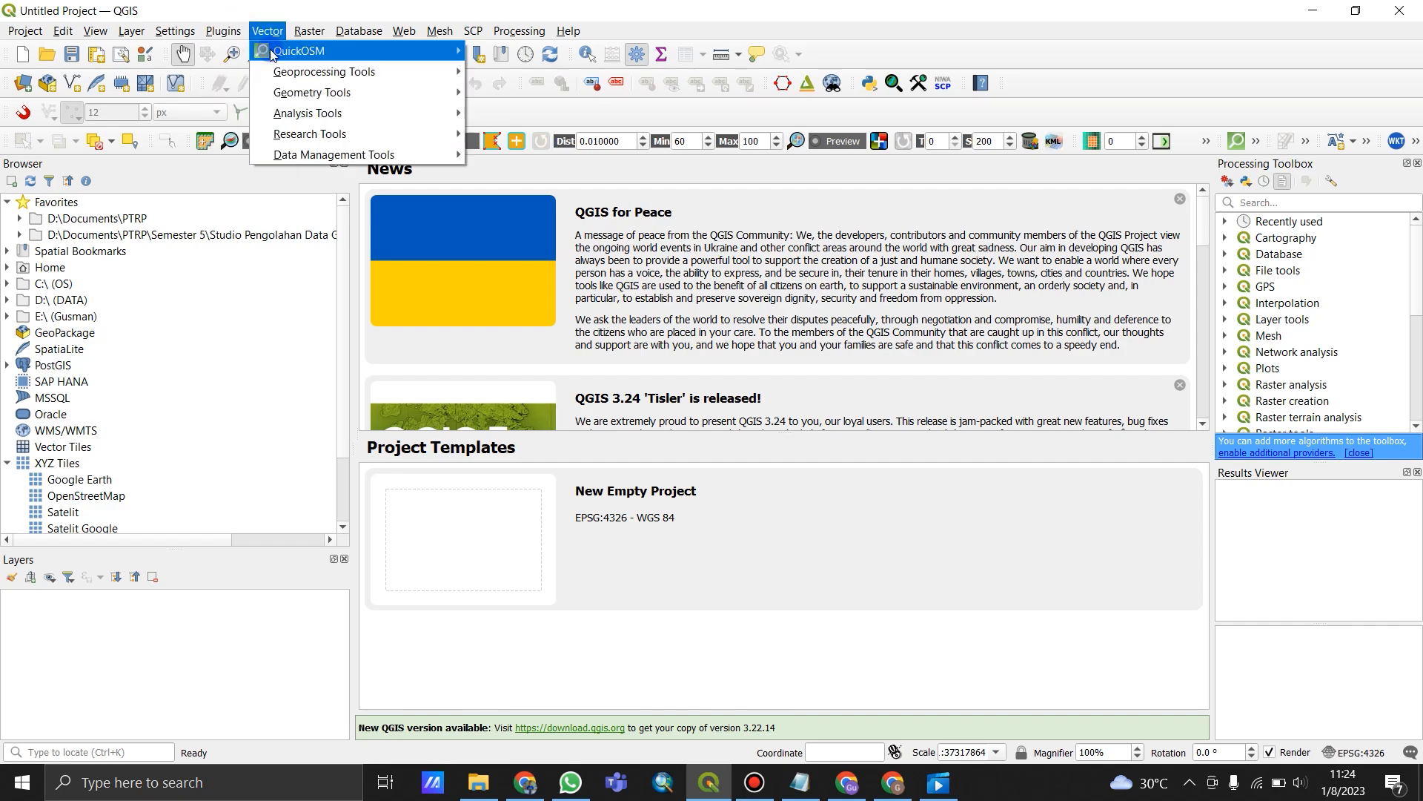
{"action": "left_click", "coordinate": [259, 51]}
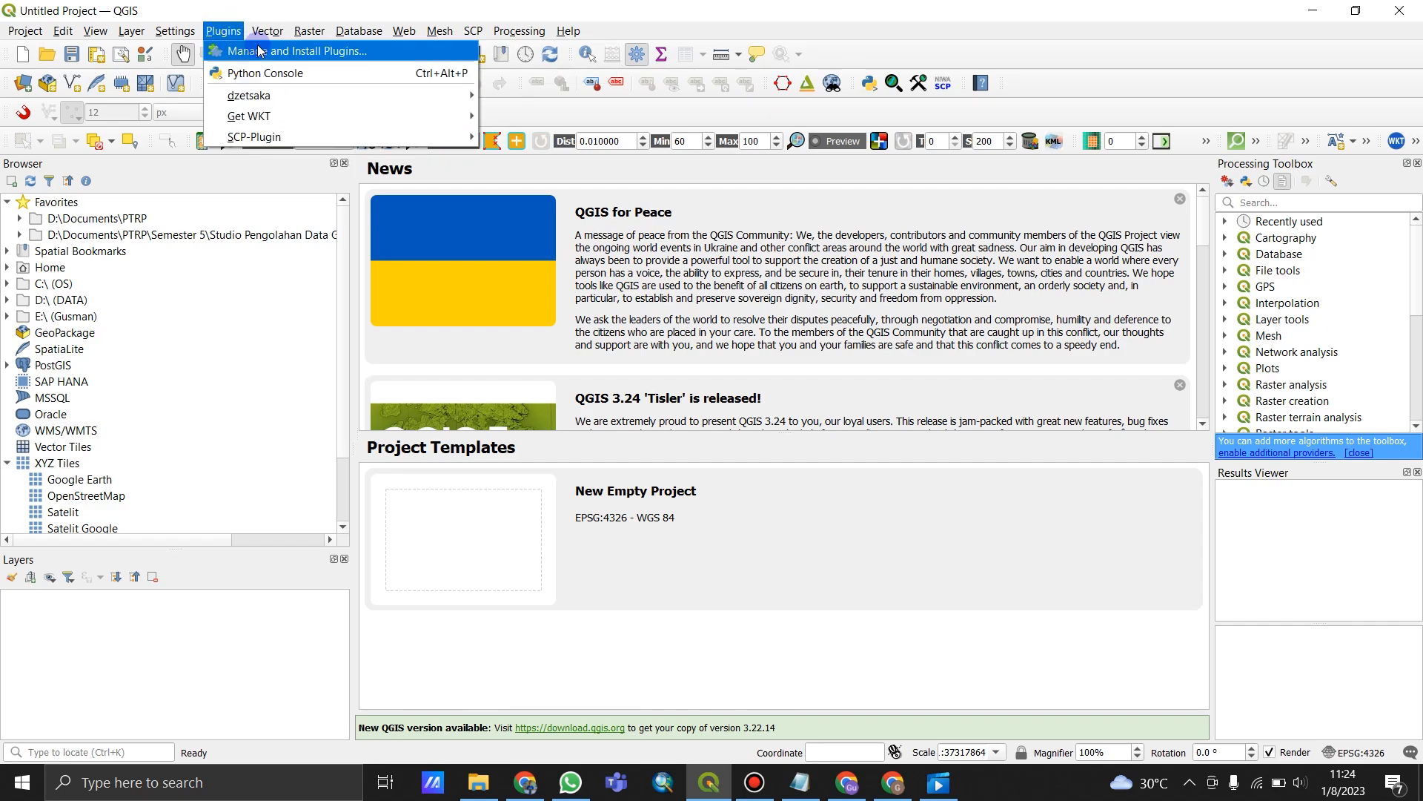
{"action": "left_click", "coordinate": [397, 53]}
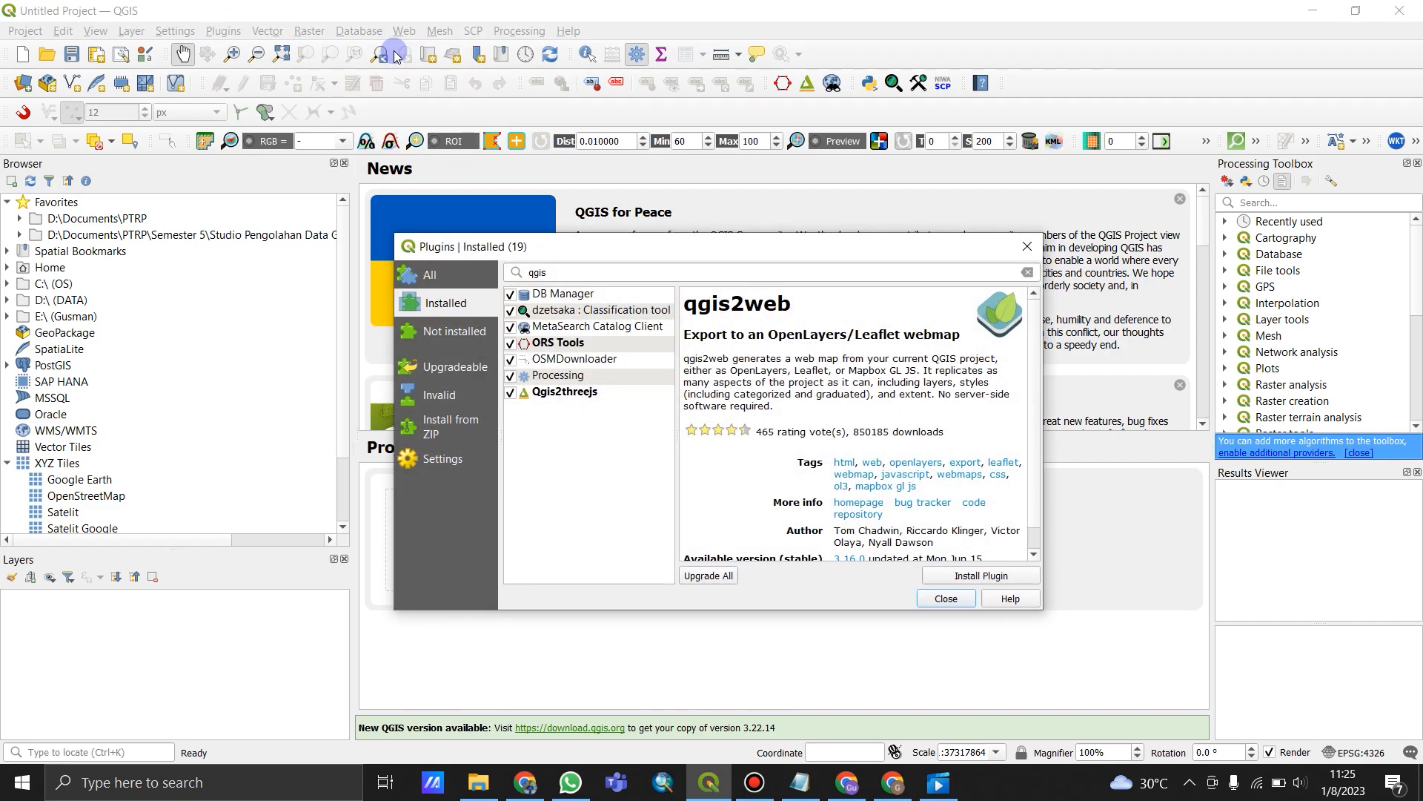
{"action": "left_click", "coordinate": [433, 276]}
{"action": "left_click", "coordinate": [448, 305]}
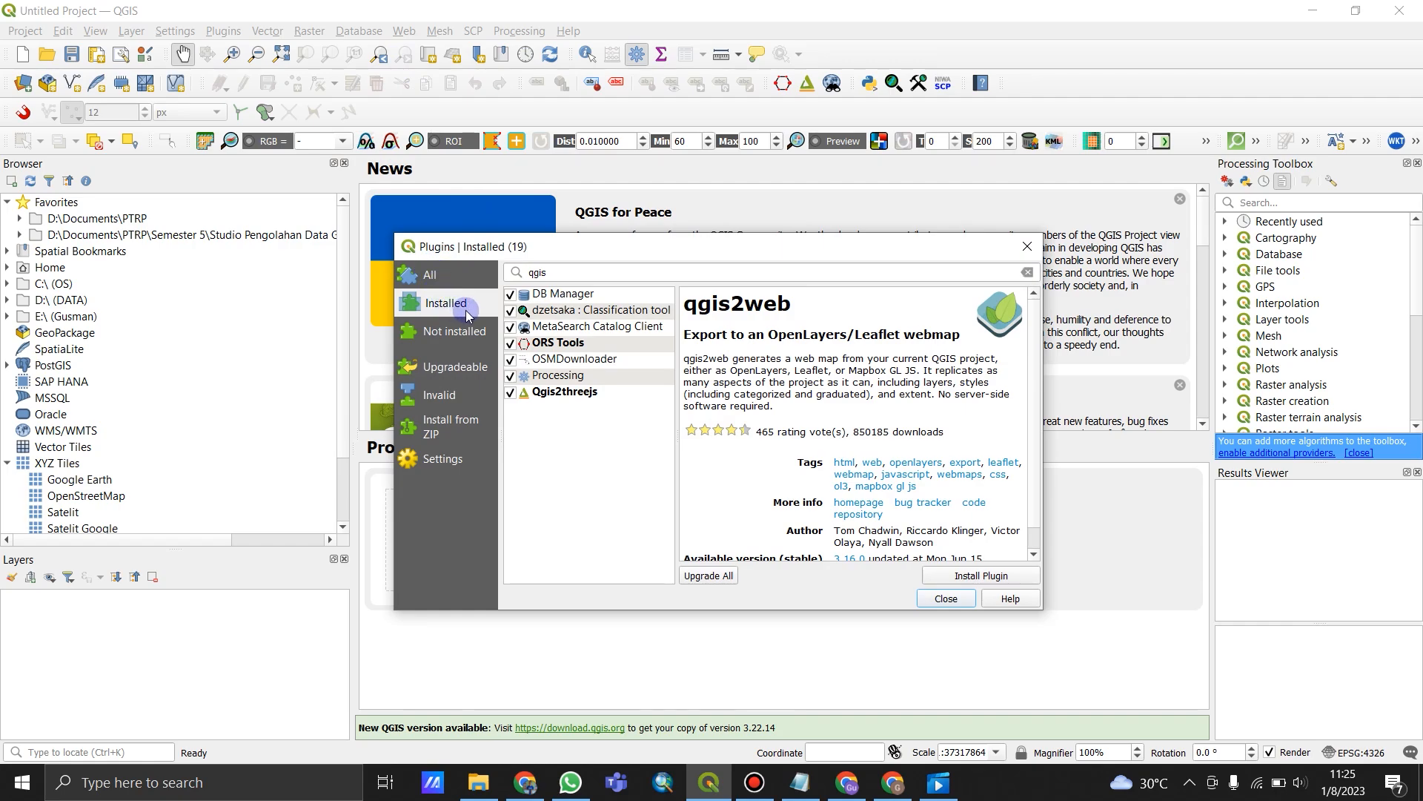
{"action": "left_click", "coordinate": [507, 326]}
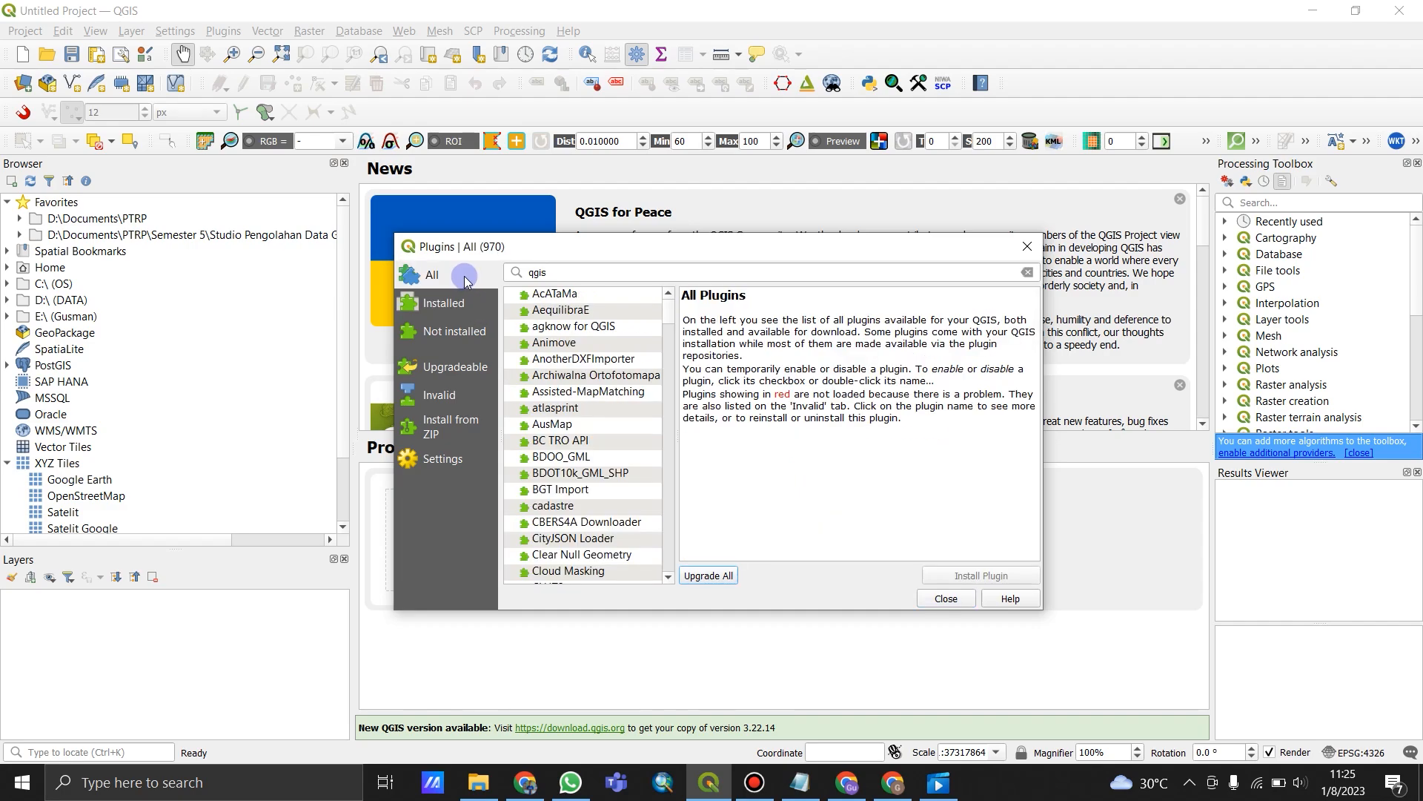
{"action": "double_click", "coordinate": [537, 273]}
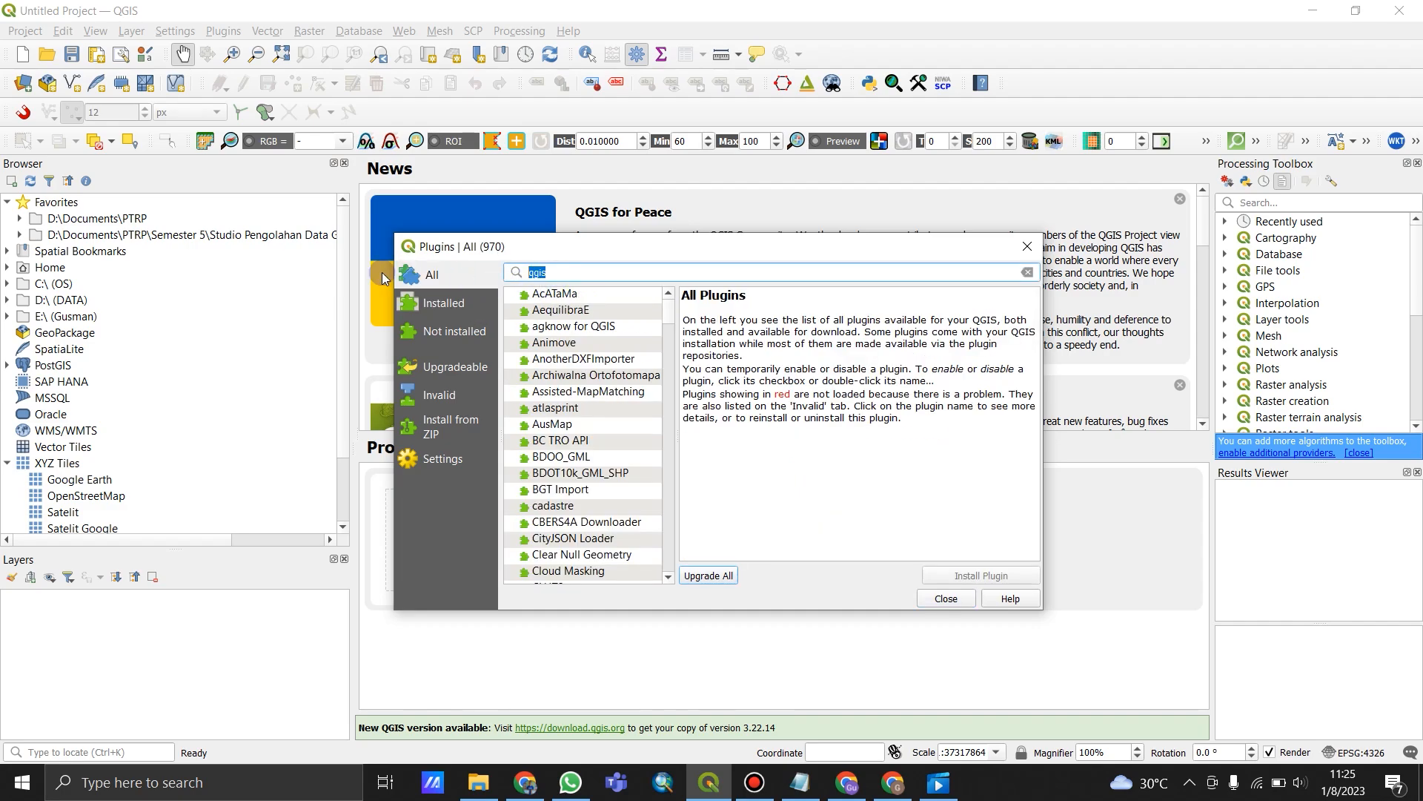
{"action": "type", "text": "qgis2"}
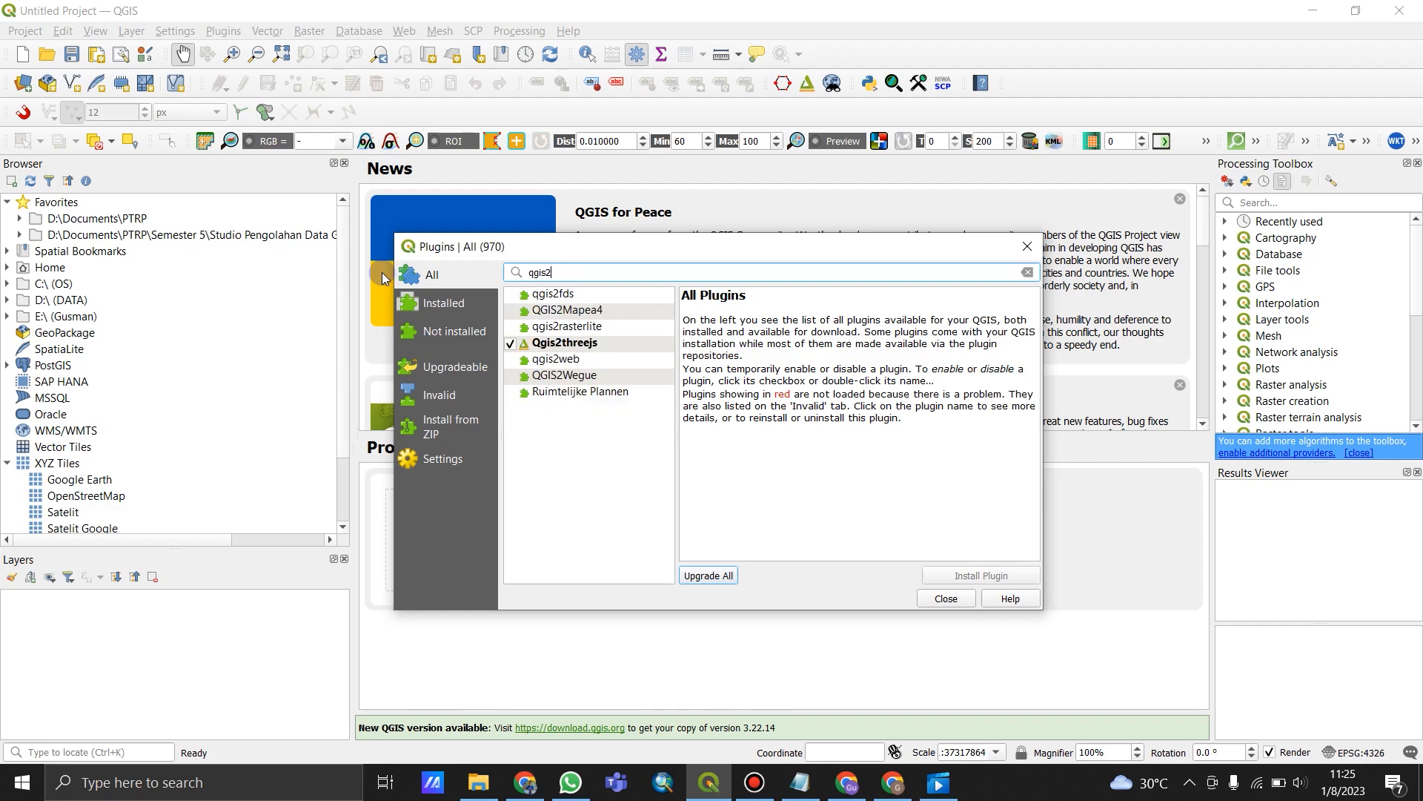
{"action": "type", "text": "web"}
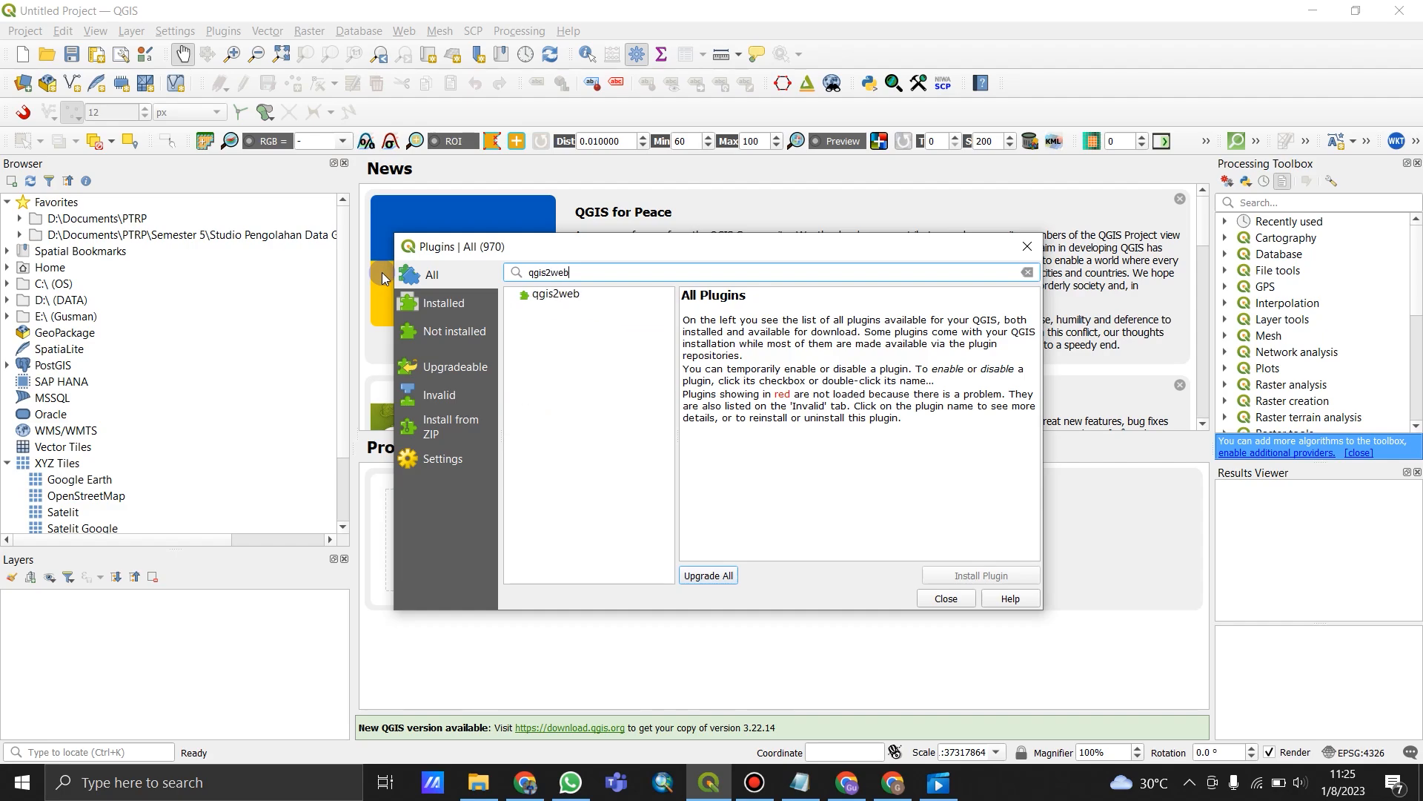
{"action": "left_click", "coordinate": [572, 294]}
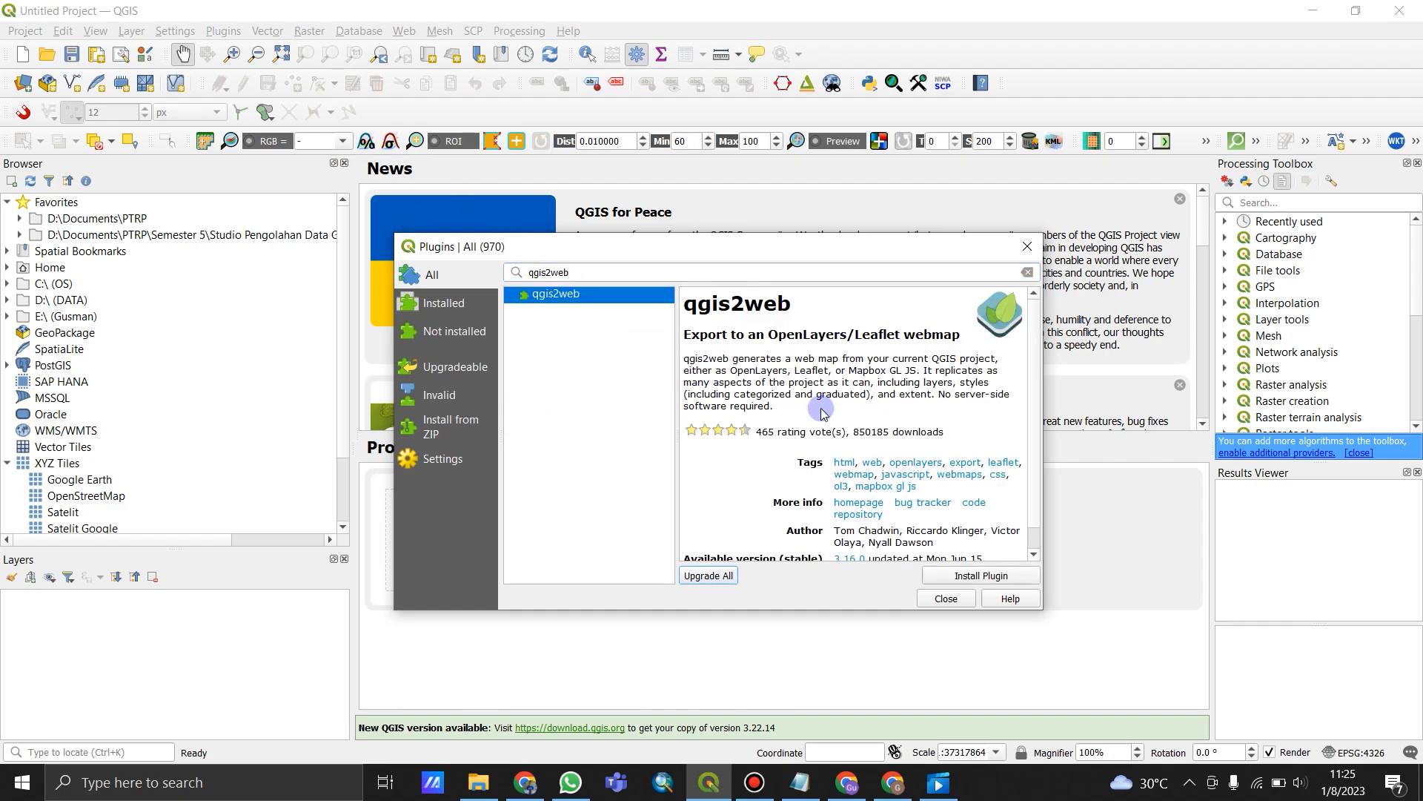
{"action": "left_click", "coordinate": [1004, 578]}
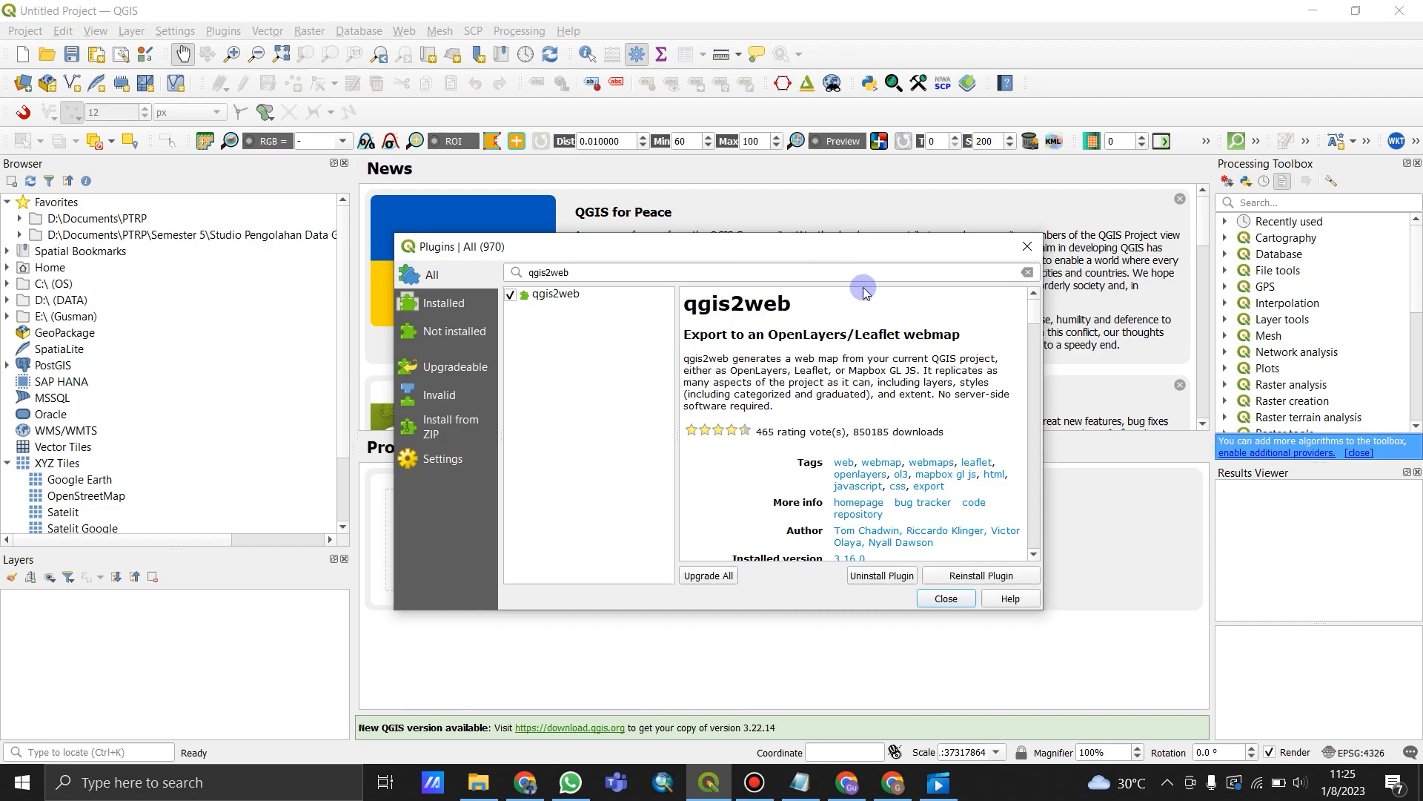
{"action": "left_click", "coordinate": [946, 599]}
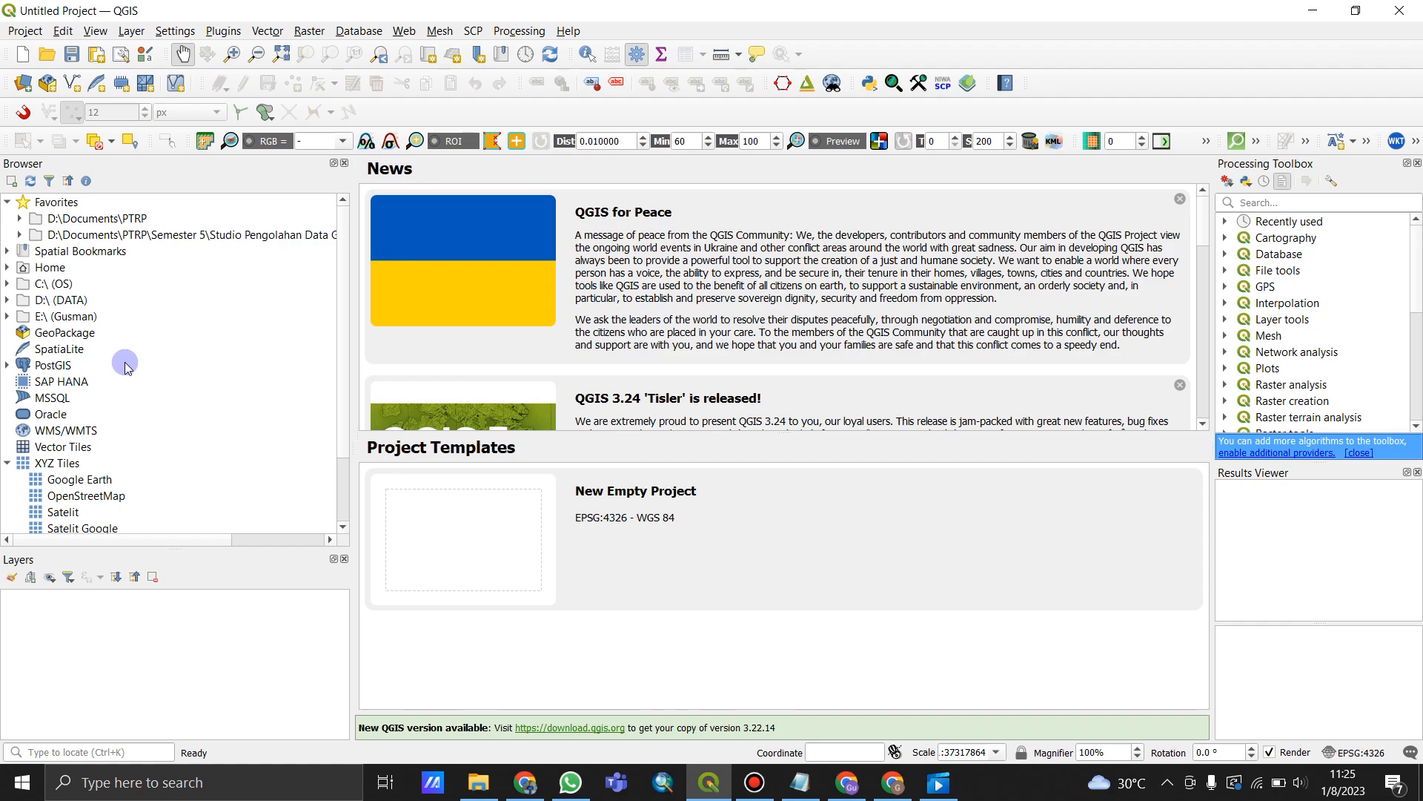
Step: Add the Satelit Google XYZ tile layer to the project as the basemap
{"action": "scroll", "coordinate": [126, 367], "scroll_direction": "down", "scroll_amount": 2}
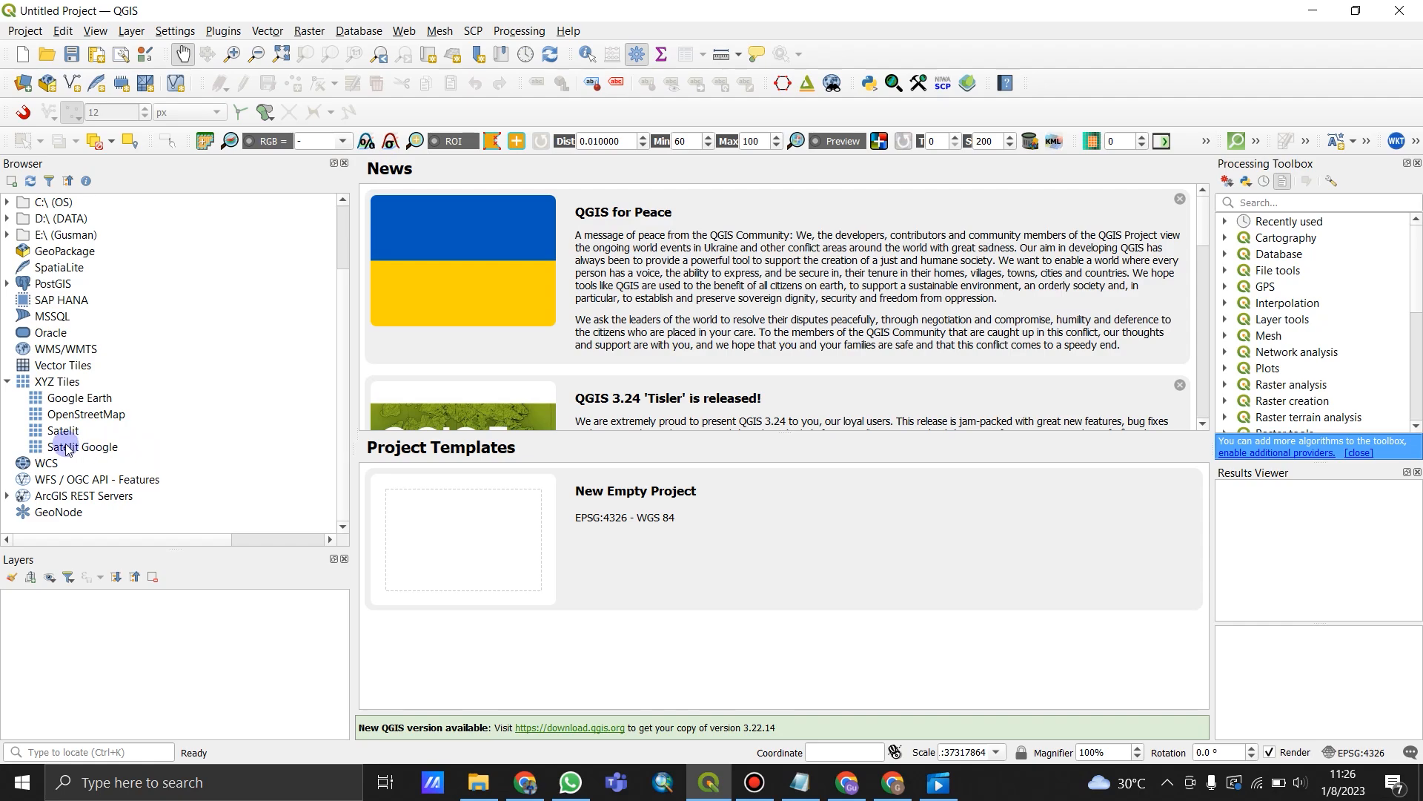
{"action": "left_click_drag", "start_coordinate": [63, 450], "coordinate": [105, 643]}
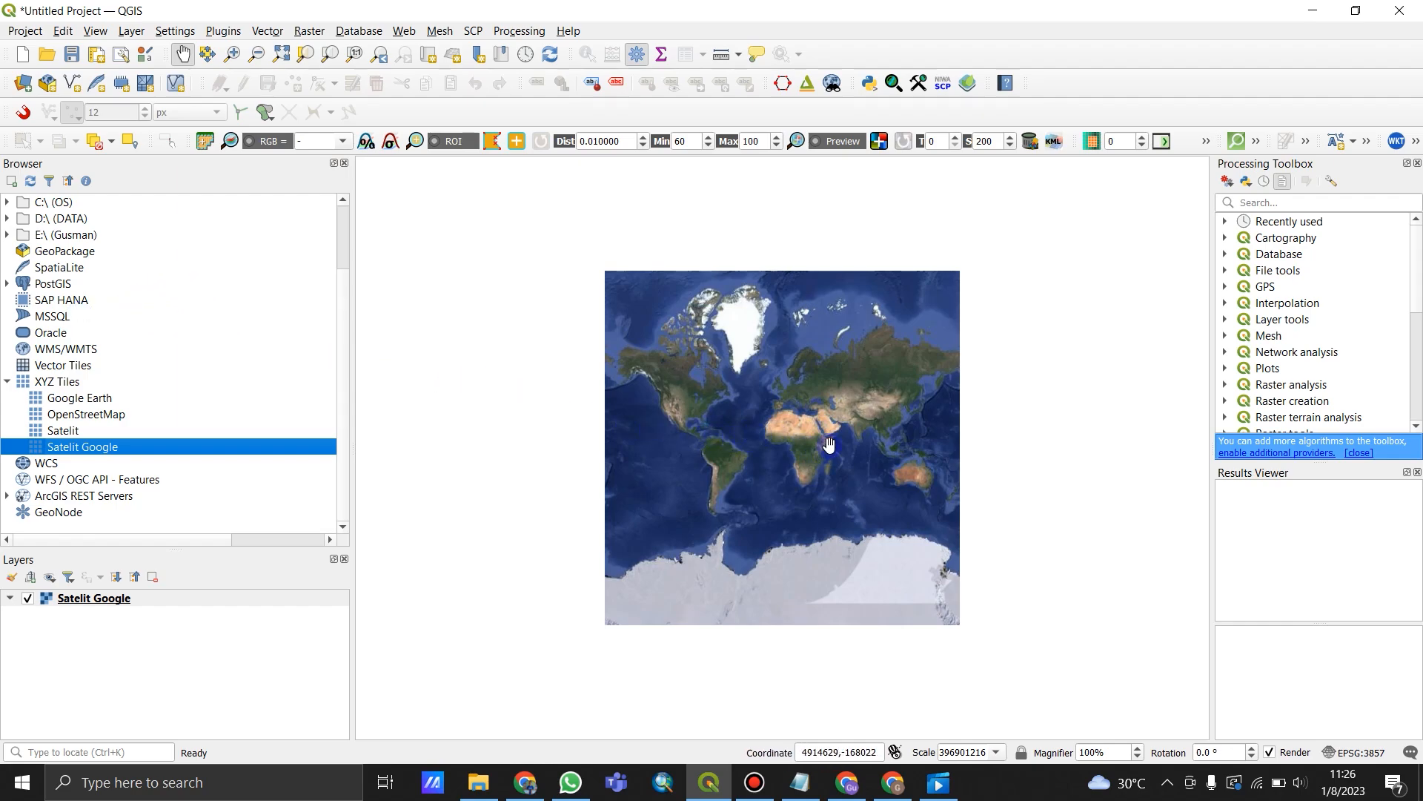
{"action": "scroll", "coordinate": [847, 459], "scroll_direction": "up", "scroll_amount": 6}
{"action": "left_click_drag", "start_coordinate": [883, 464], "coordinate": [800, 475]}
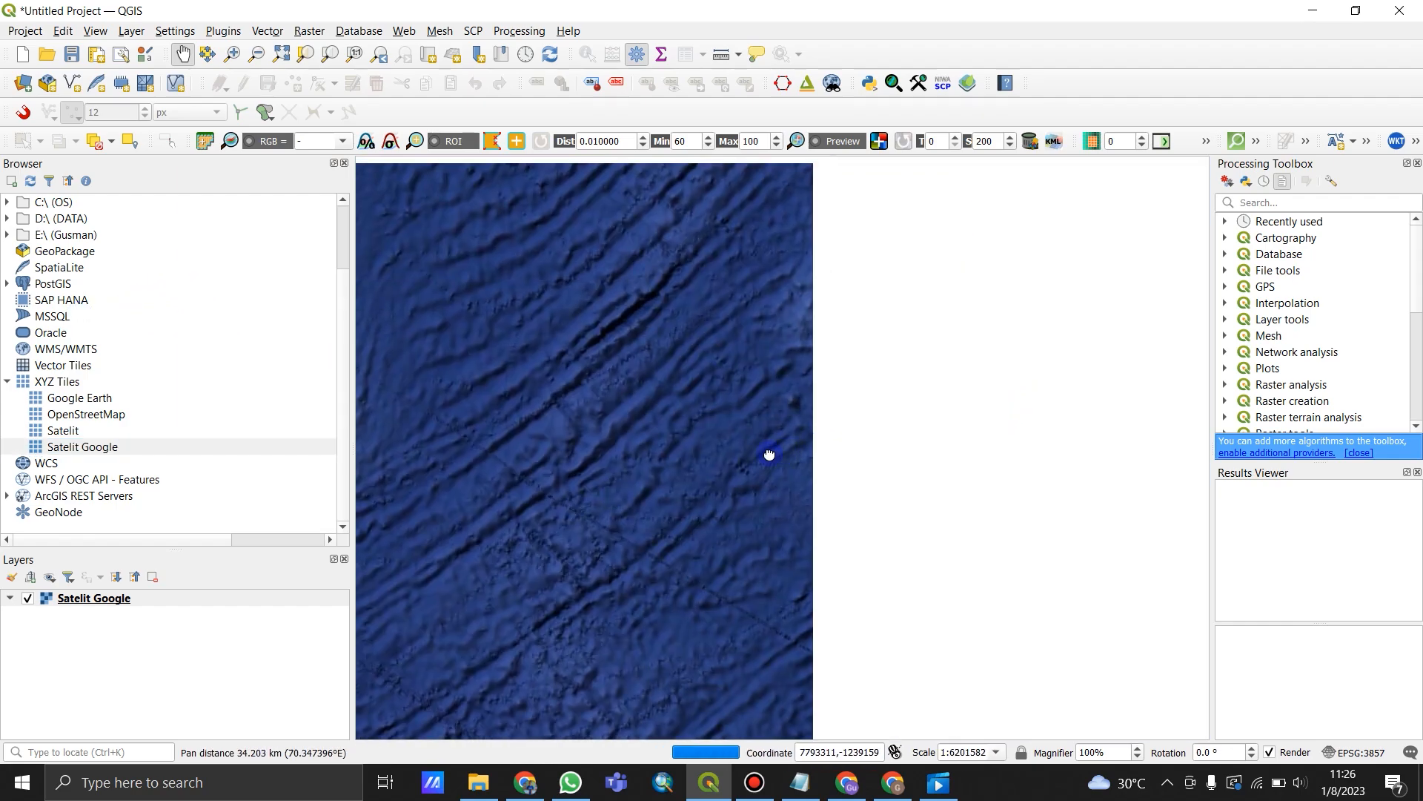
Step: Add Batas_Administrasi_Kecamatan_Kaligesing_AR.shp from the "23. Membuat WebGIS" folder in Downloads on drive D to the project
{"action": "scroll", "coordinate": [71, 304], "scroll_direction": "up", "scroll_amount": 2}
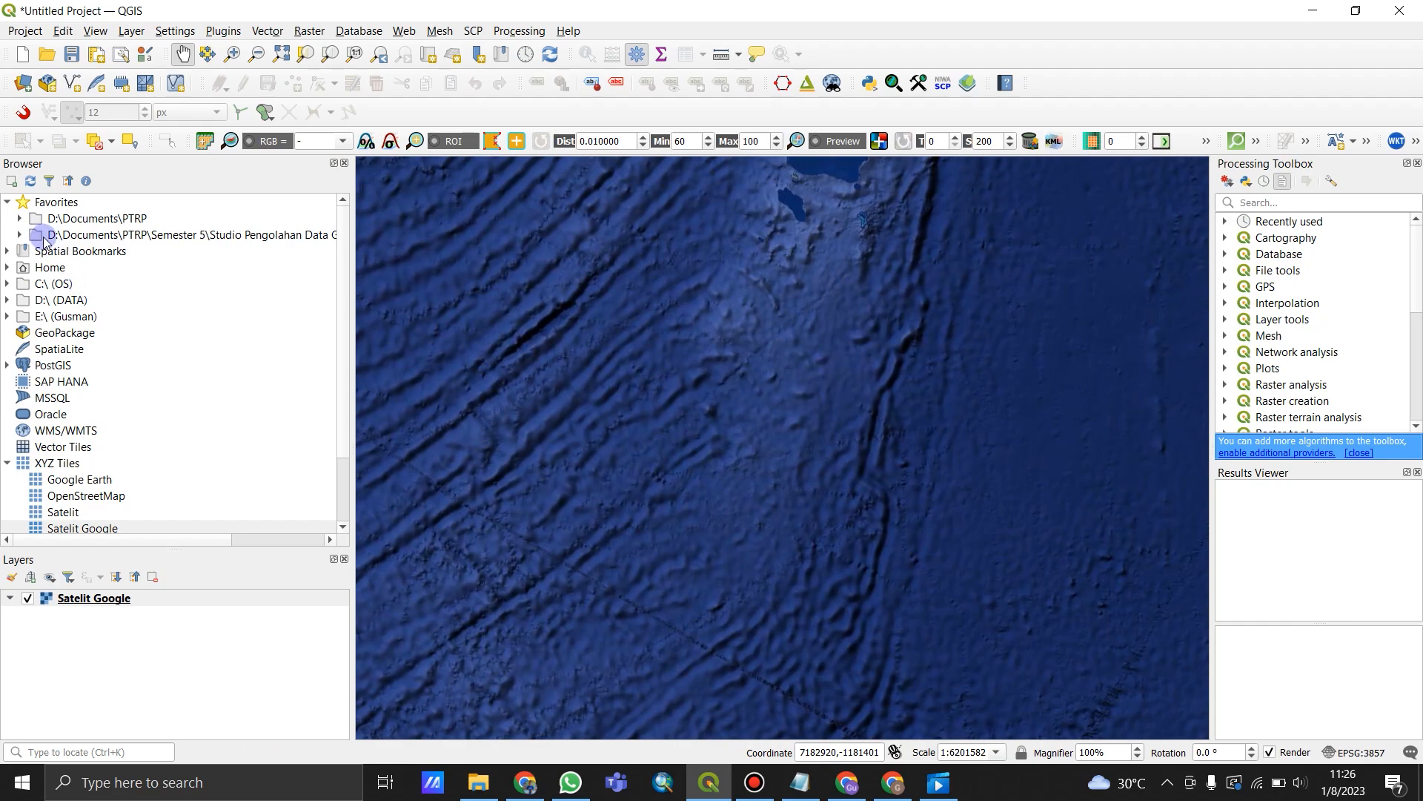
{"action": "scroll", "coordinate": [92, 338], "scroll_direction": "down", "scroll_amount": 2}
{"action": "scroll", "coordinate": [74, 334], "scroll_direction": "up", "scroll_amount": 2}
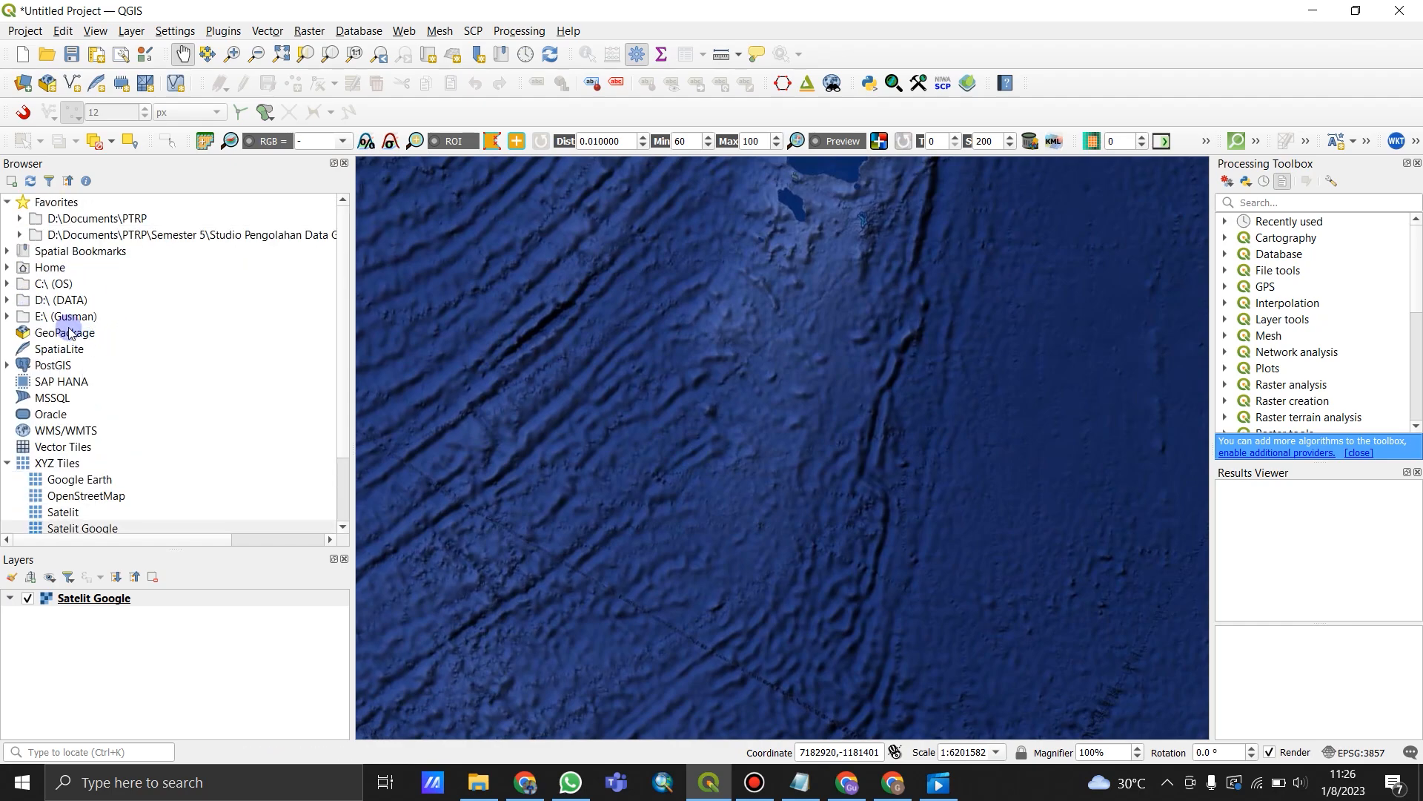
{"action": "left_click", "coordinate": [7, 300]}
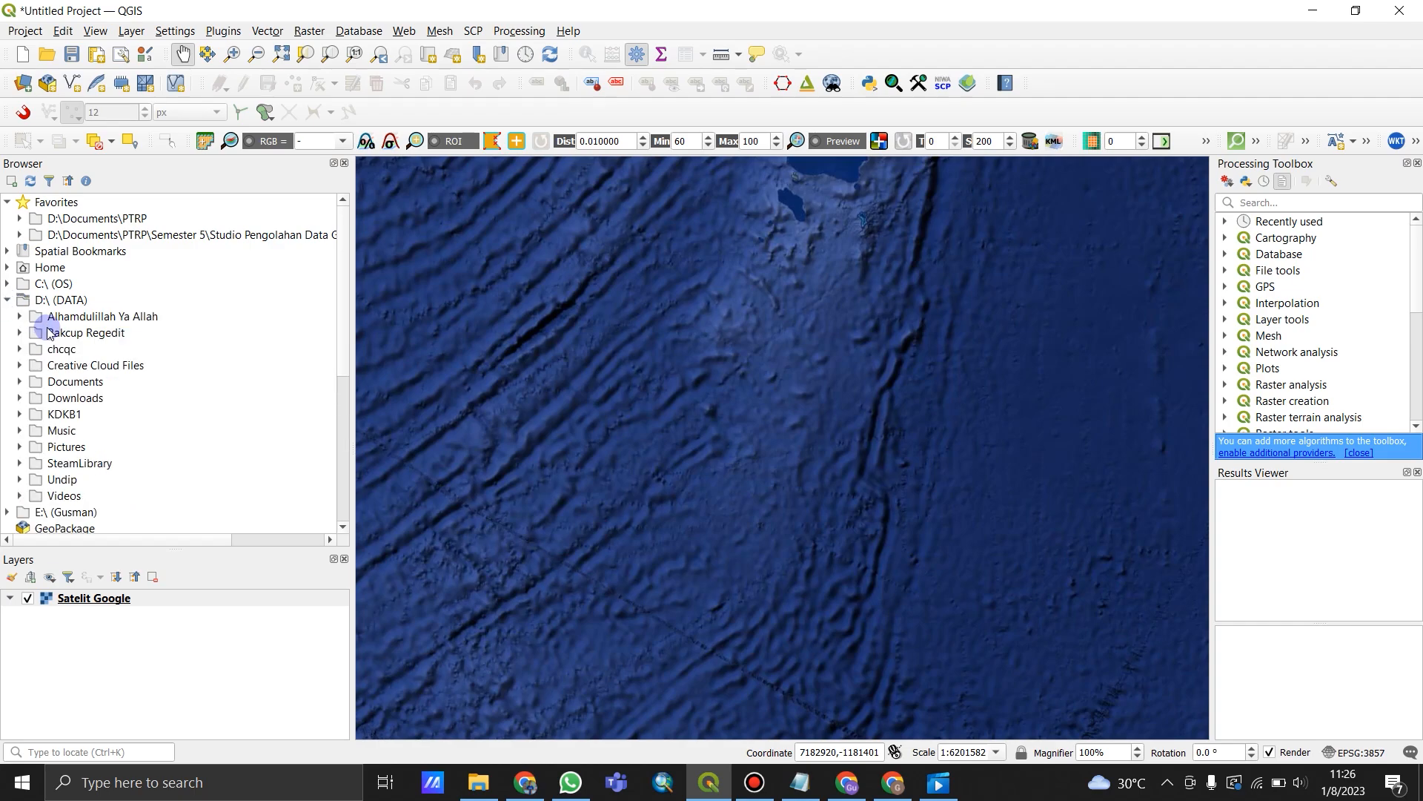
{"action": "left_click", "coordinate": [20, 398]}
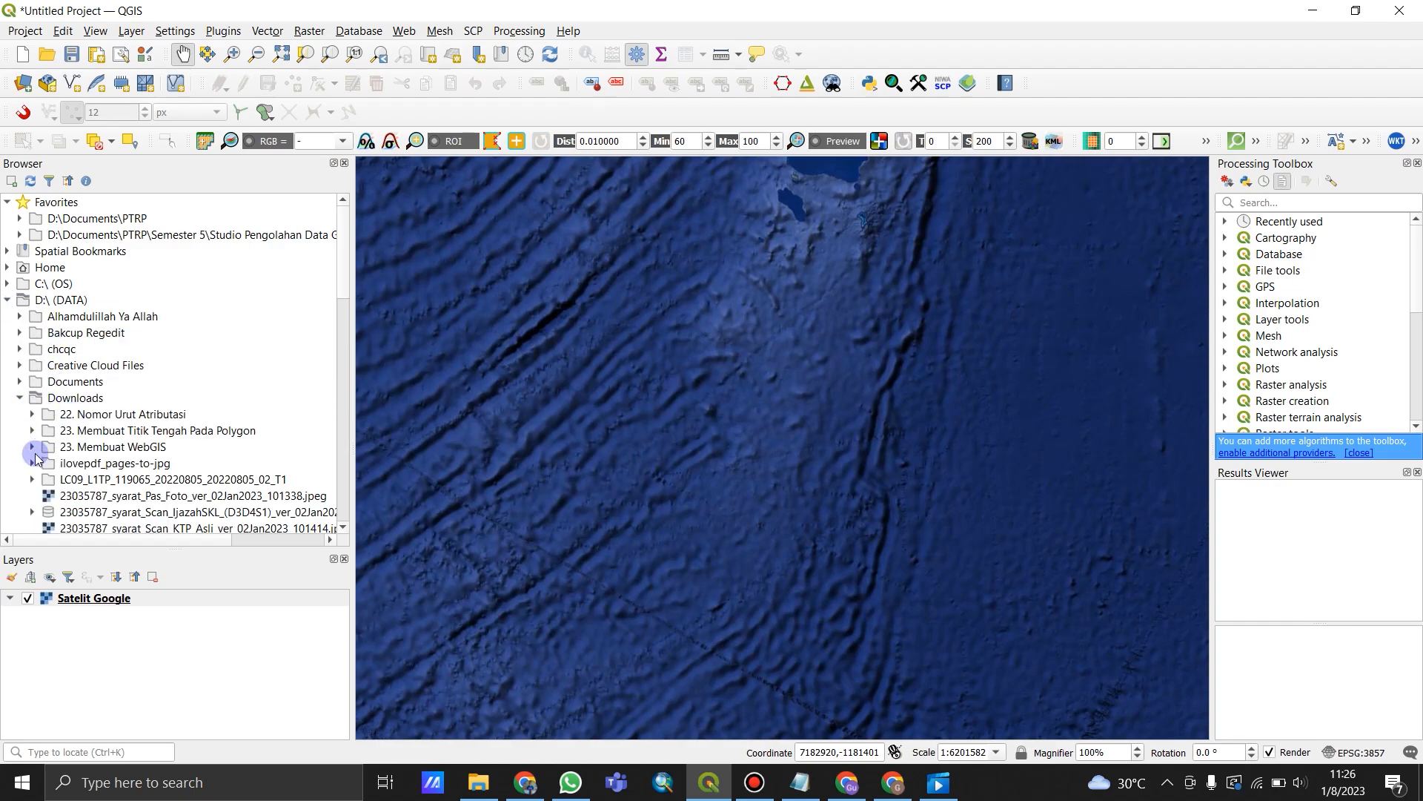
{"action": "left_click", "coordinate": [32, 447]}
{"action": "scroll", "coordinate": [85, 378], "scroll_direction": "down", "scroll_amount": 4}
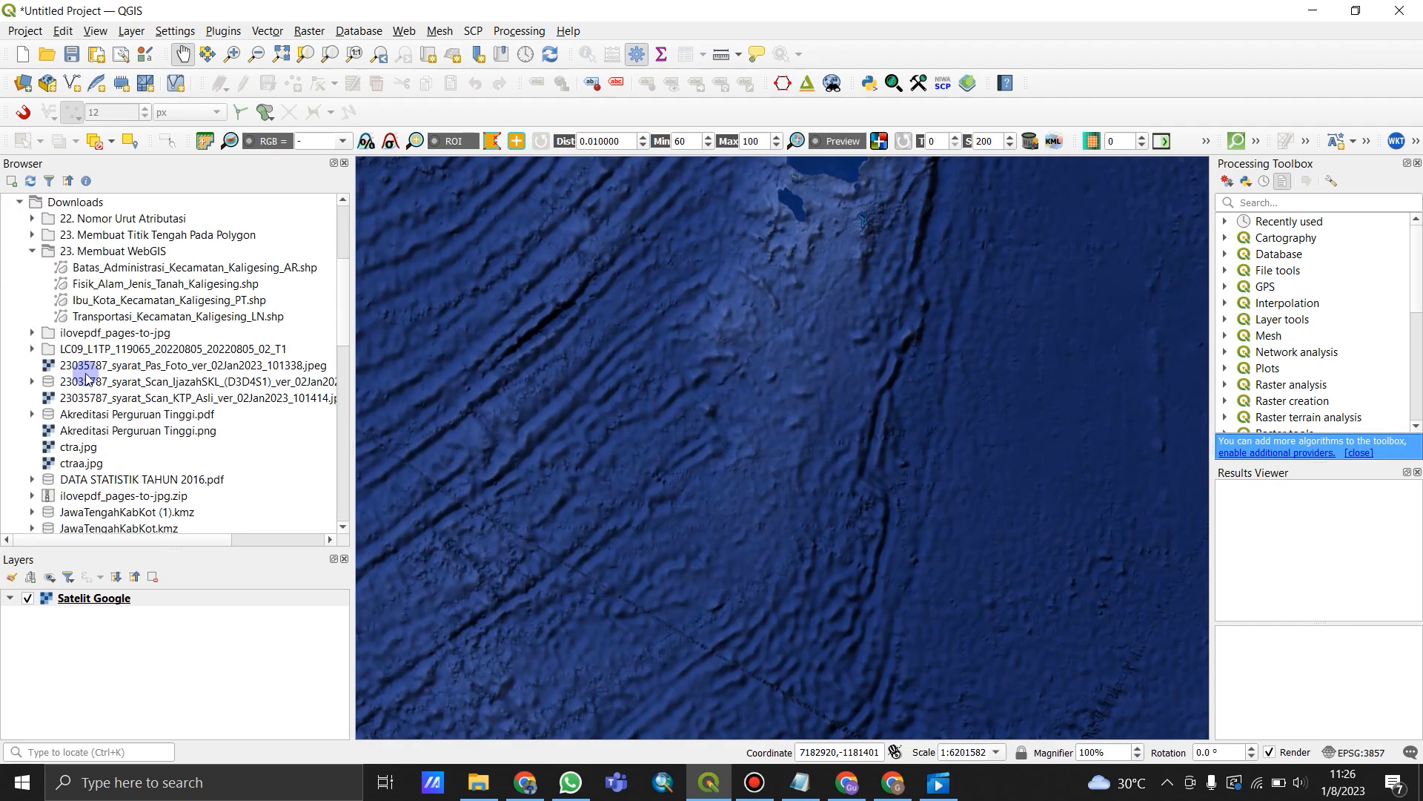
{"action": "left_click_drag", "start_coordinate": [119, 266], "coordinate": [80, 668]}
{"action": "right_click", "coordinate": [107, 597]}
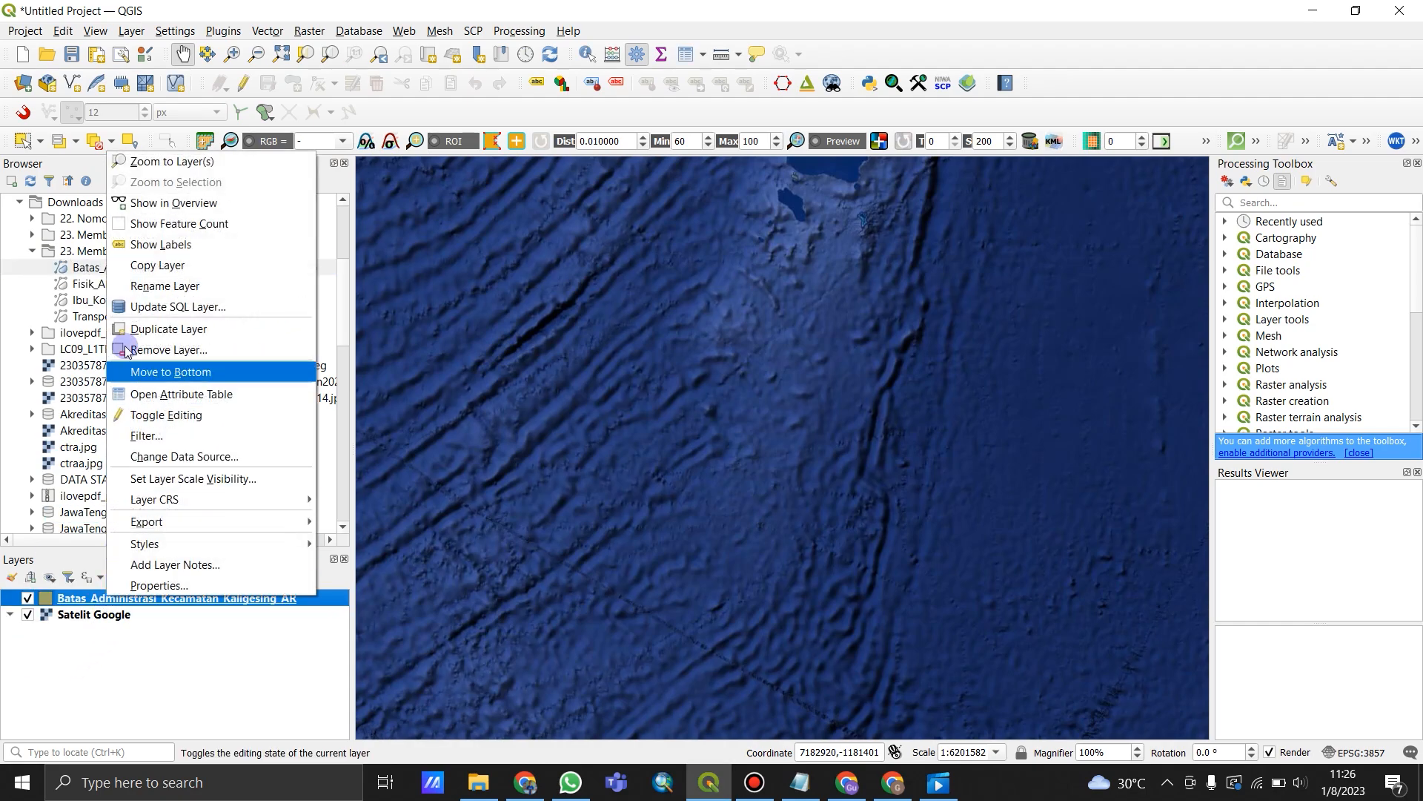
{"action": "left_click", "coordinate": [134, 161]}
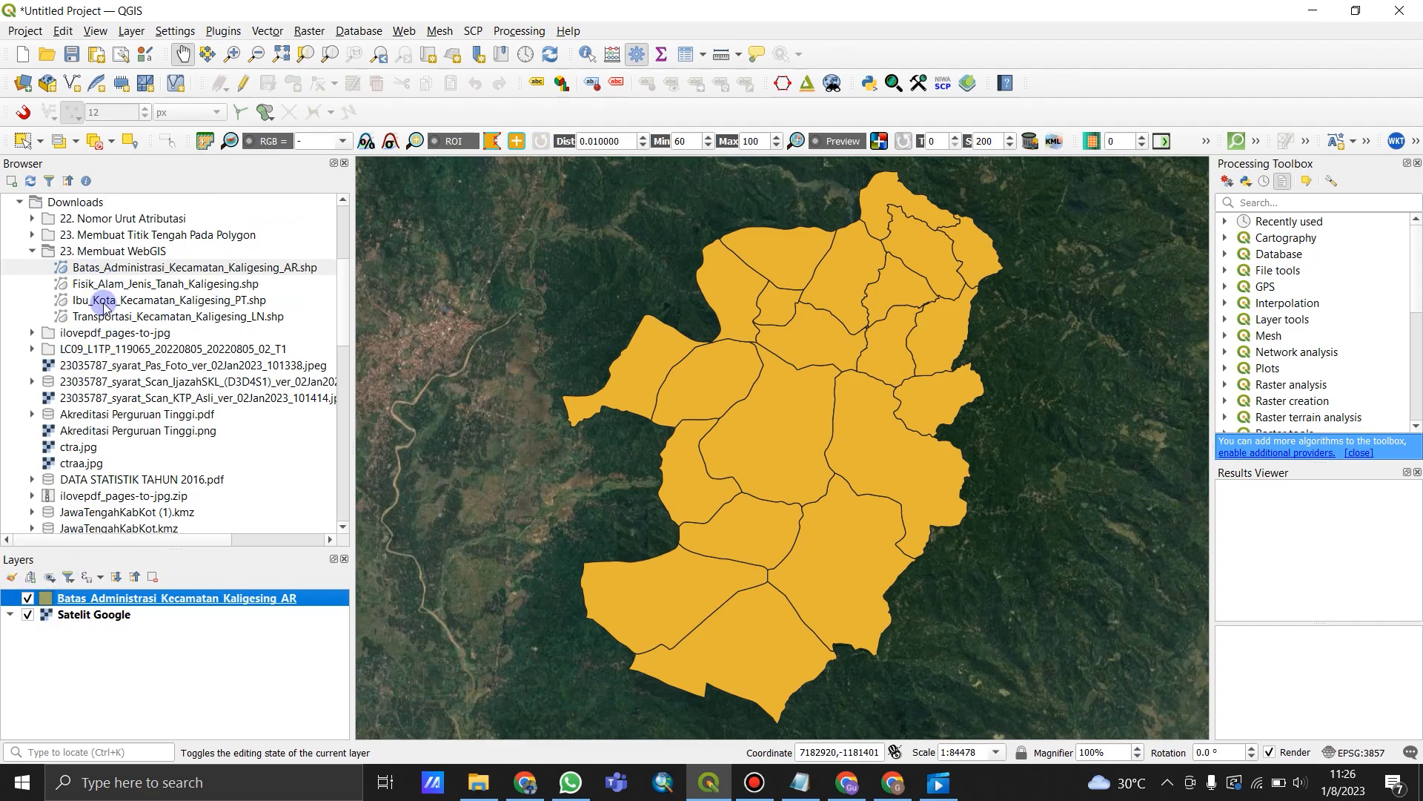
Step: Add the Ibu_Kota_Kecamatan_Kaligesing_PT.shp and Transportasi_Kecamatan_Kaligesing_LN.shp shapefiles as layers above the administrative boundaries
{"action": "left_click_drag", "start_coordinate": [104, 304], "coordinate": [95, 678]}
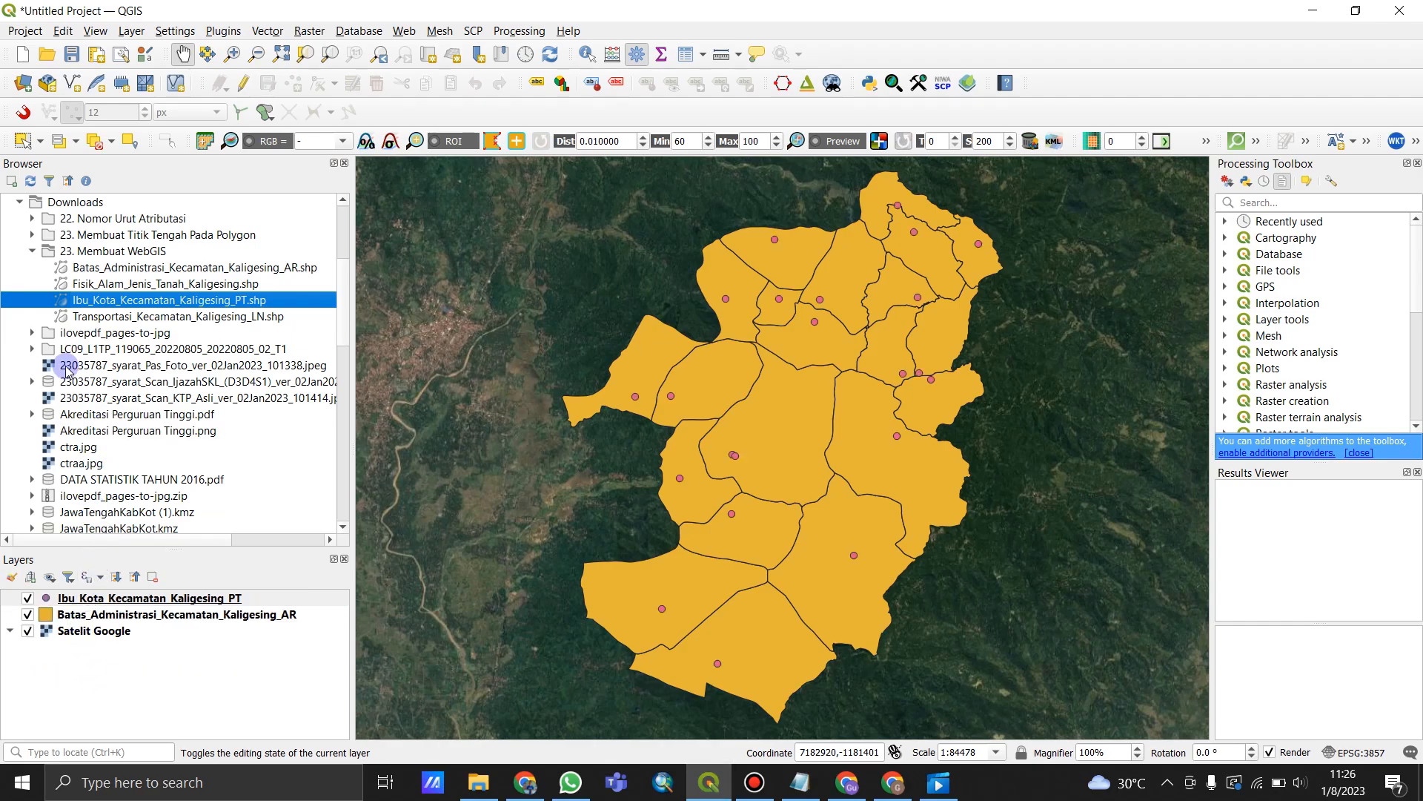
{"action": "left_click_drag", "start_coordinate": [94, 317], "coordinate": [90, 697]}
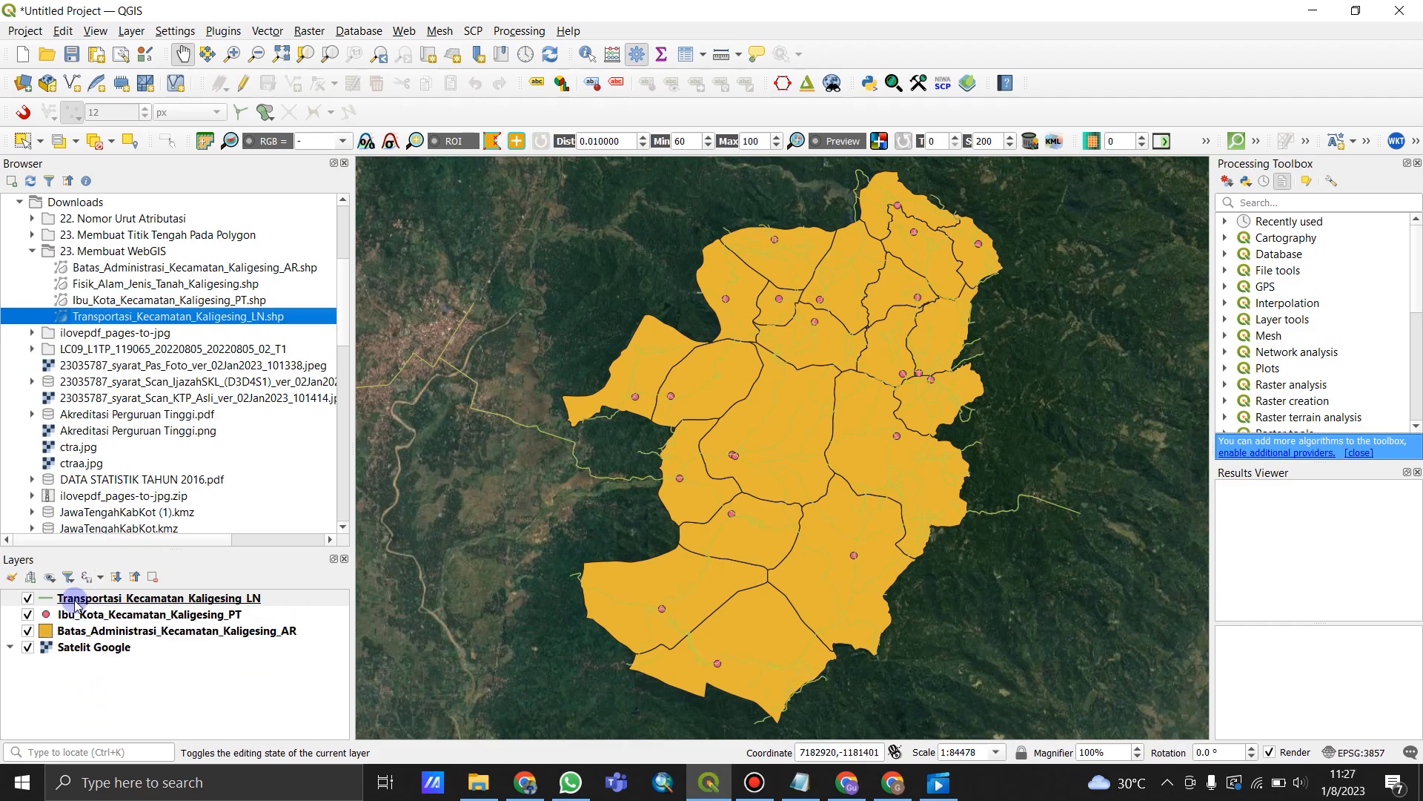
Step: Move the Ibu_Kota_Kecamatan_Kaligesing_PT layer above Transportasi_Kecamatan_Kaligesing_LN in the layer order
{"action": "left_click_drag", "start_coordinate": [92, 622], "coordinate": [89, 598]}
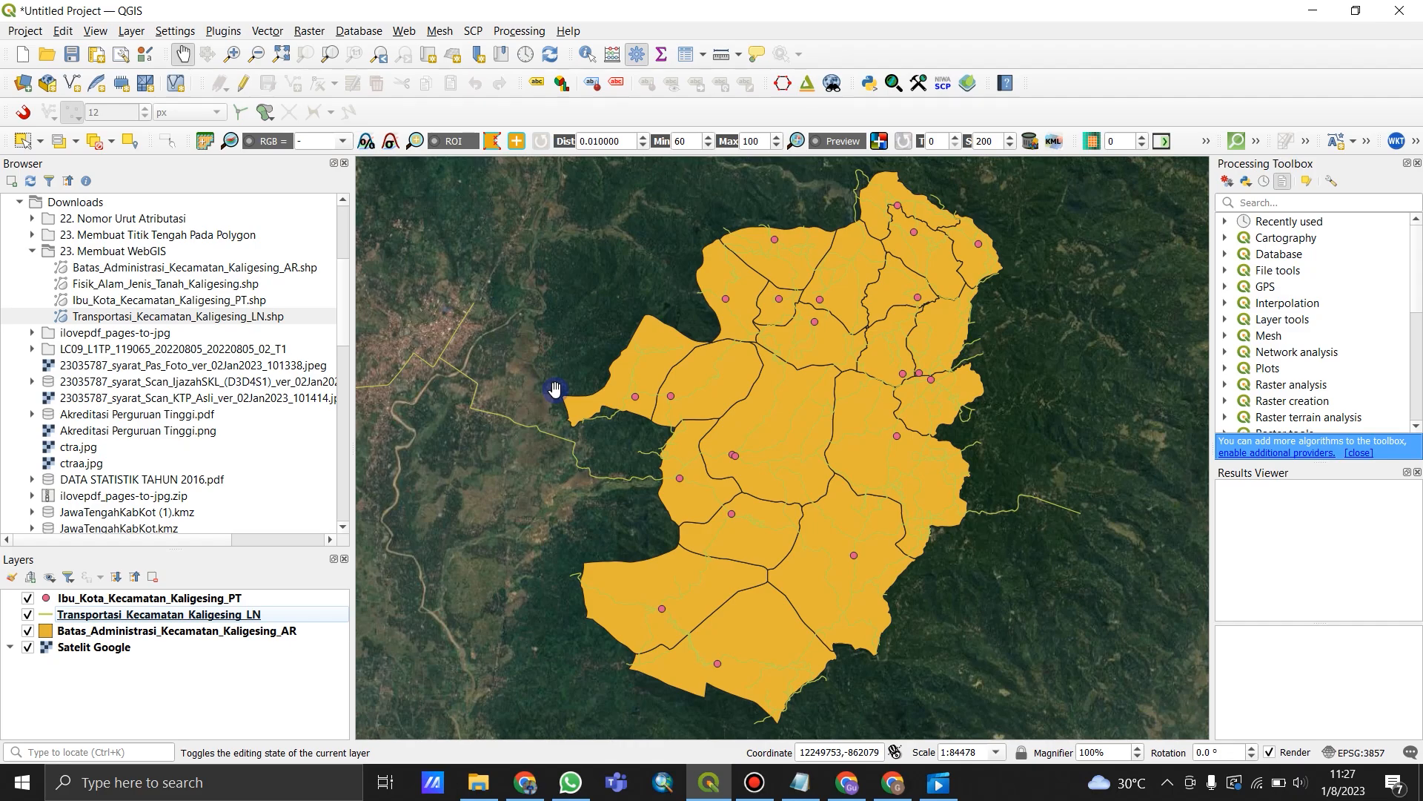
Step: Give the Batas_Administrasi_Kecamatan_Kaligesing_AR layer's simple fill a fully transparent fill color and a red stroke color
{"action": "left_click", "coordinate": [46, 638]}
{"action": "double_click", "coordinate": [45, 639]}
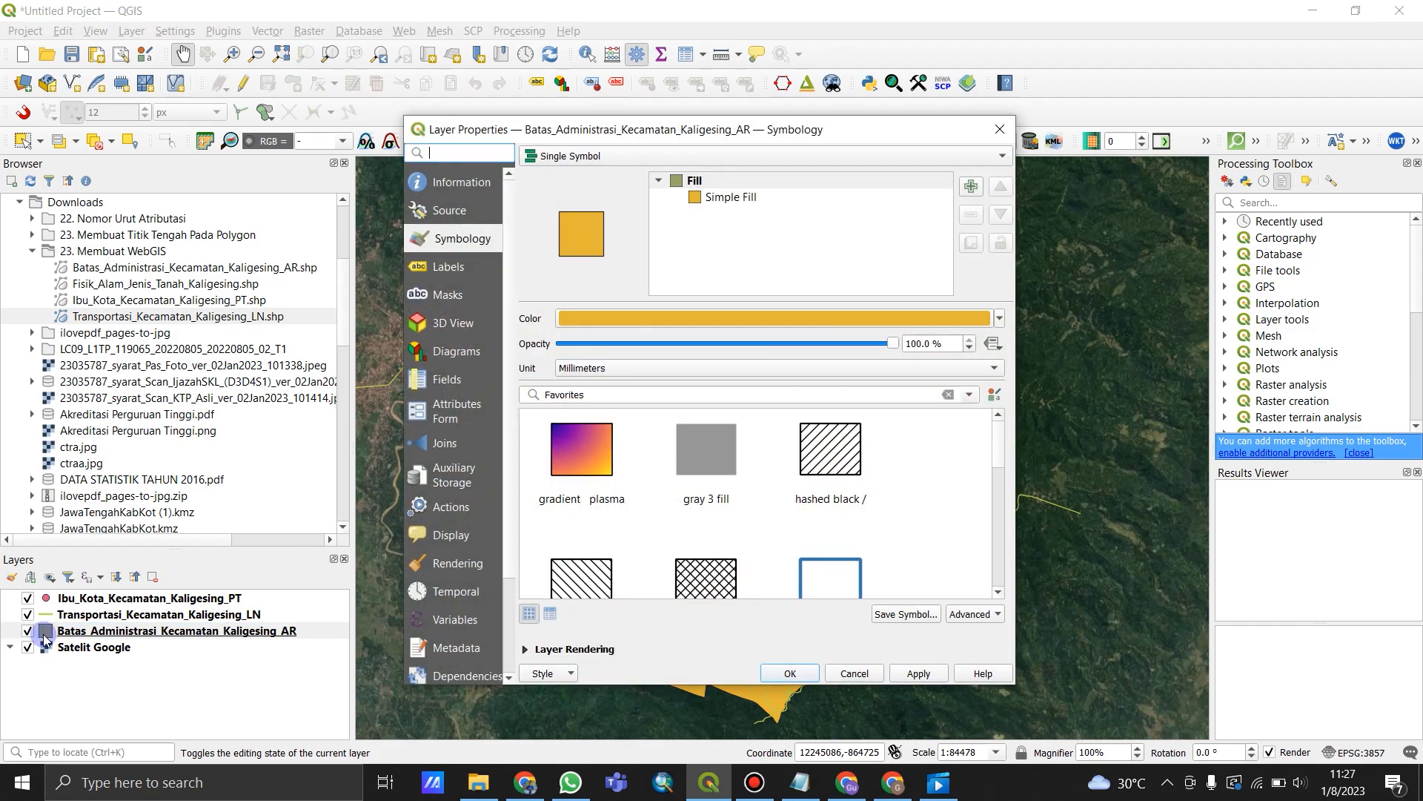
{"action": "left_click", "coordinate": [716, 198]}
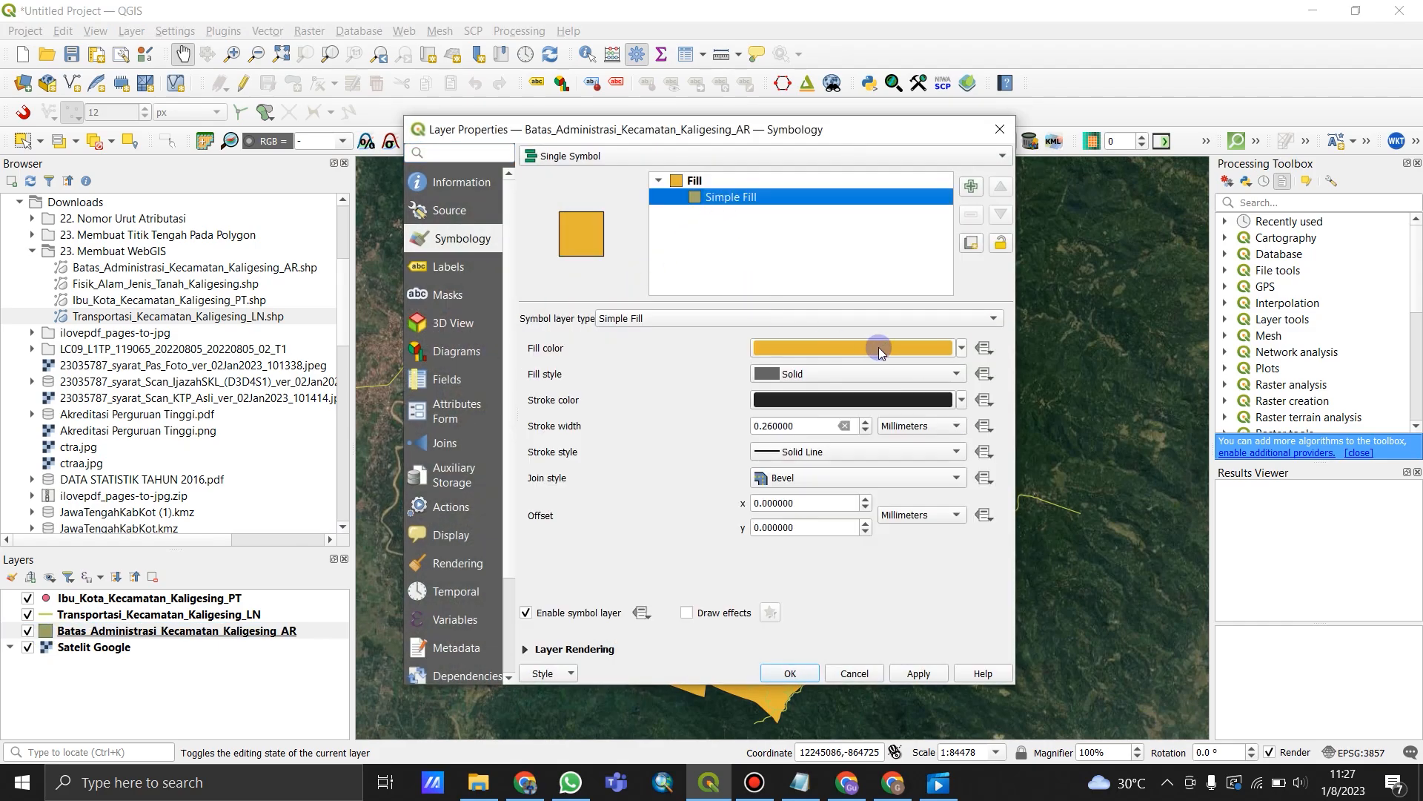
{"action": "left_click", "coordinate": [961, 348]}
{"action": "left_click_drag", "start_coordinate": [767, 229], "coordinate": [682, 237]}
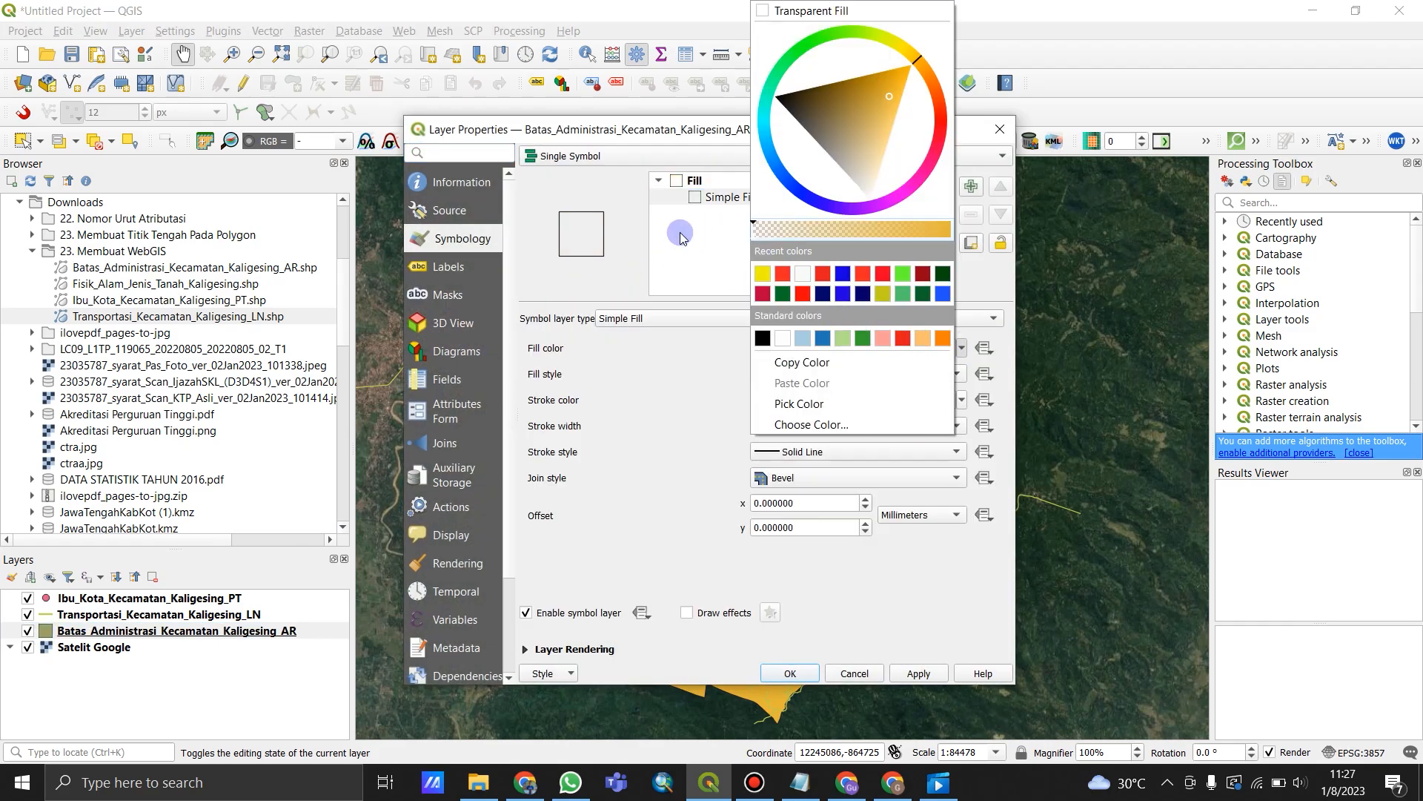
{"action": "left_click", "coordinate": [852, 567]}
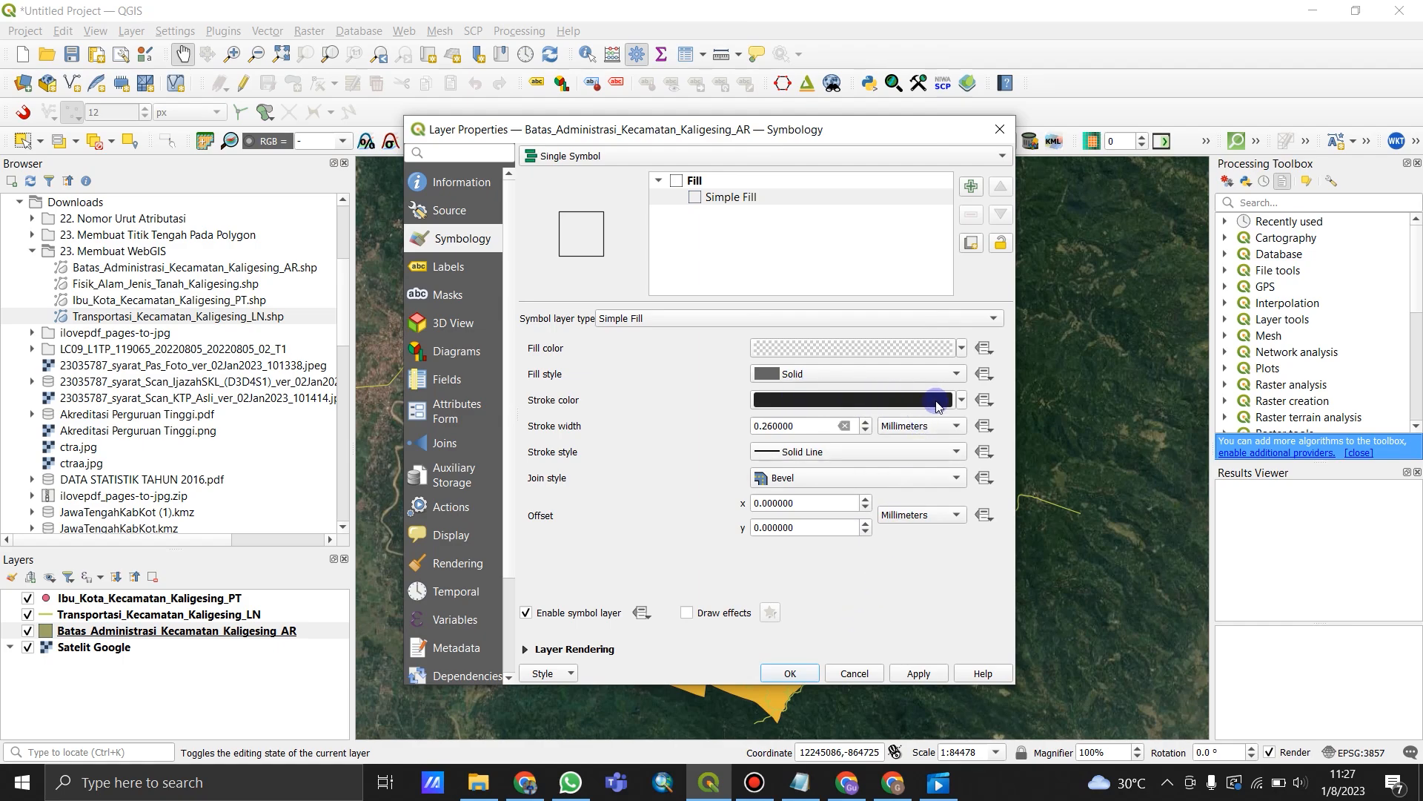
{"action": "left_click", "coordinate": [961, 399]}
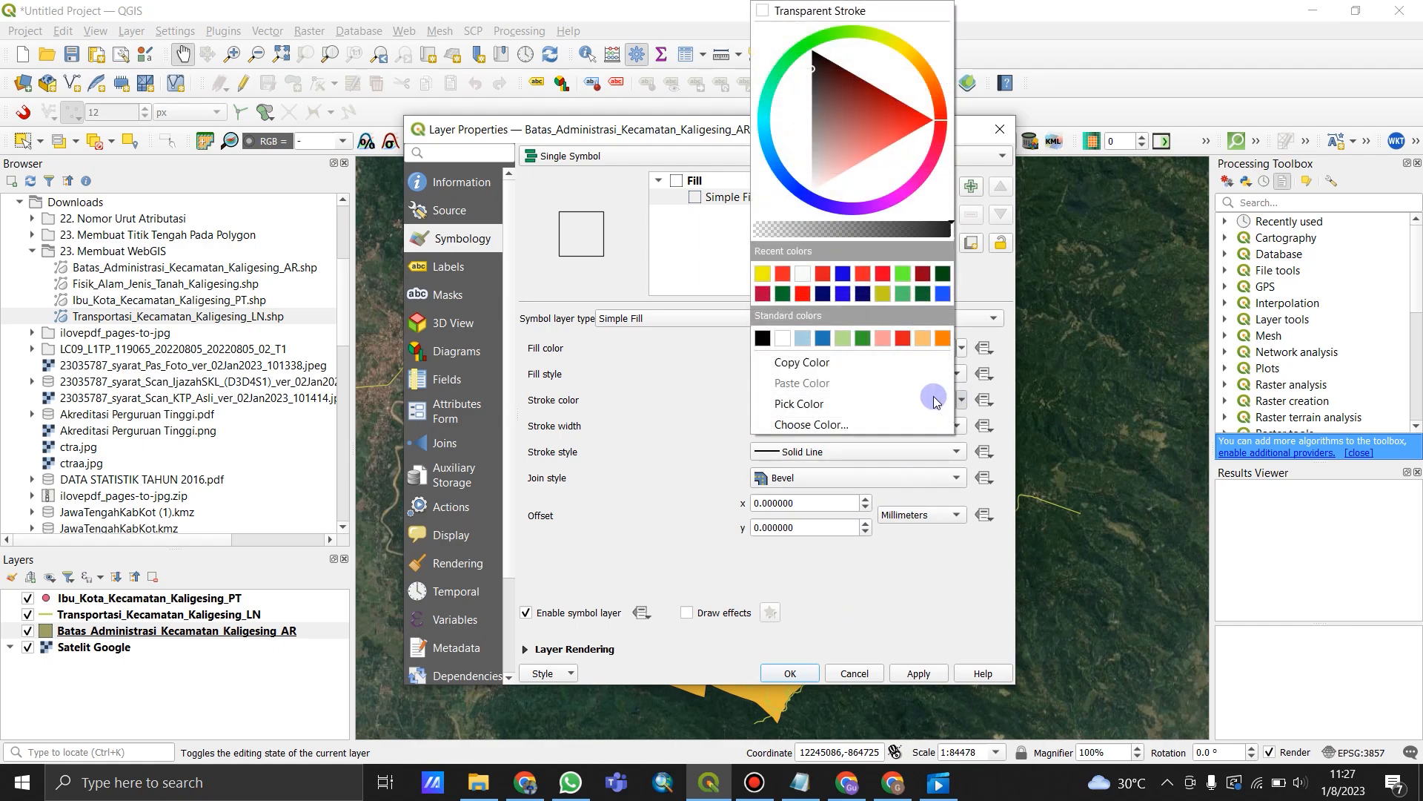
{"action": "left_click", "coordinate": [785, 275]}
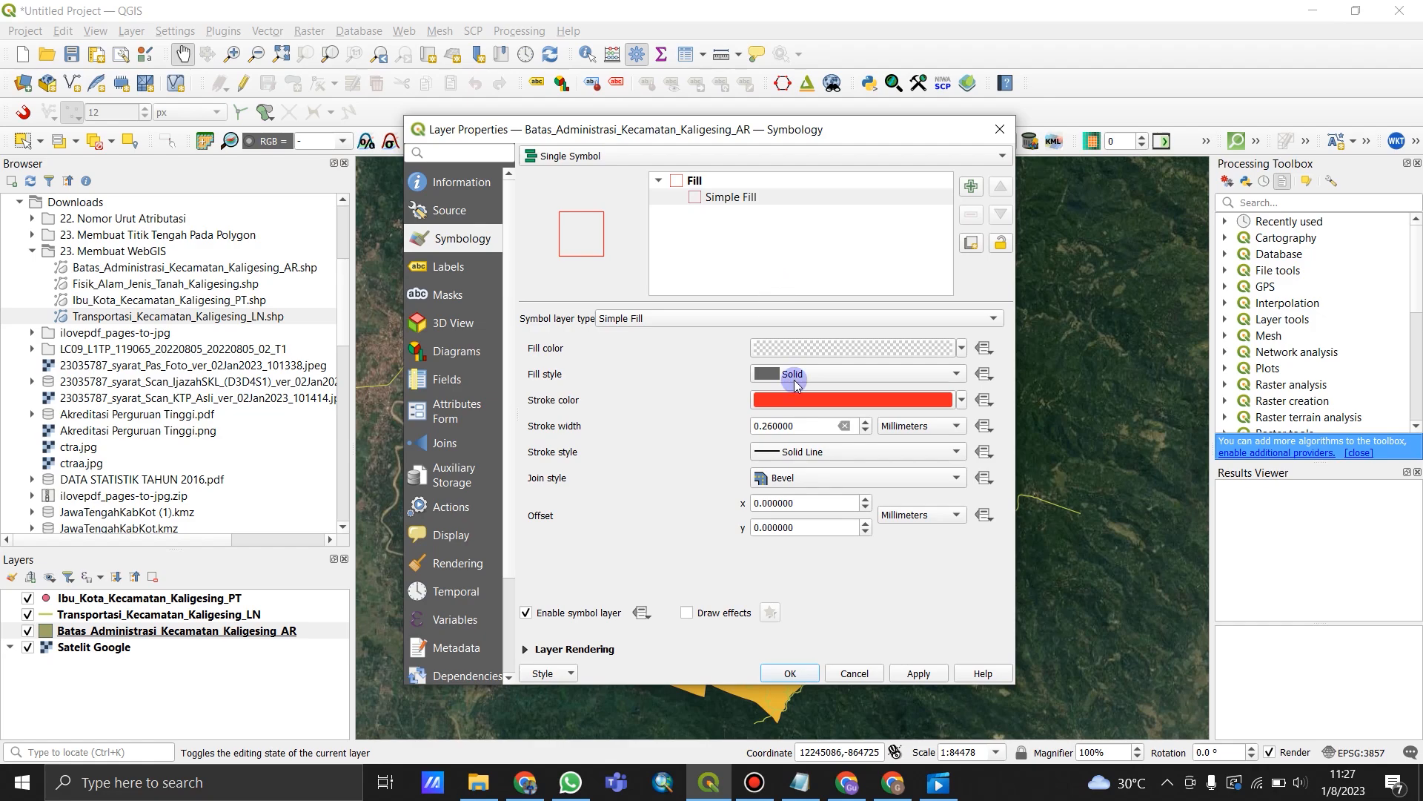
{"action": "left_click", "coordinate": [803, 672]}
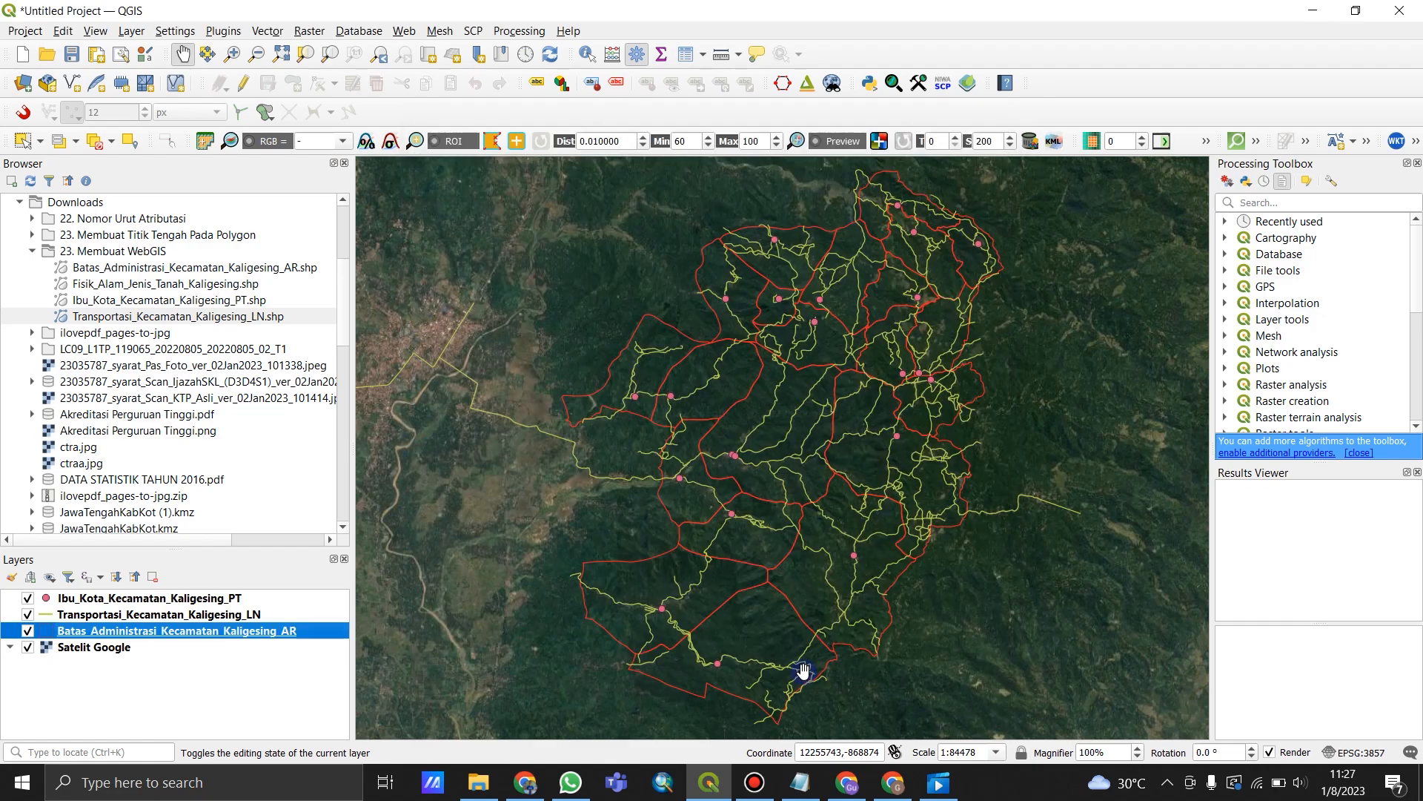
Step: Style the Transportasi_Kecamatan_Kaligesing_LN layer as Categorized by Fungsi_Jln, classifying all road function values with random colors
{"action": "left_click", "coordinate": [63, 618]}
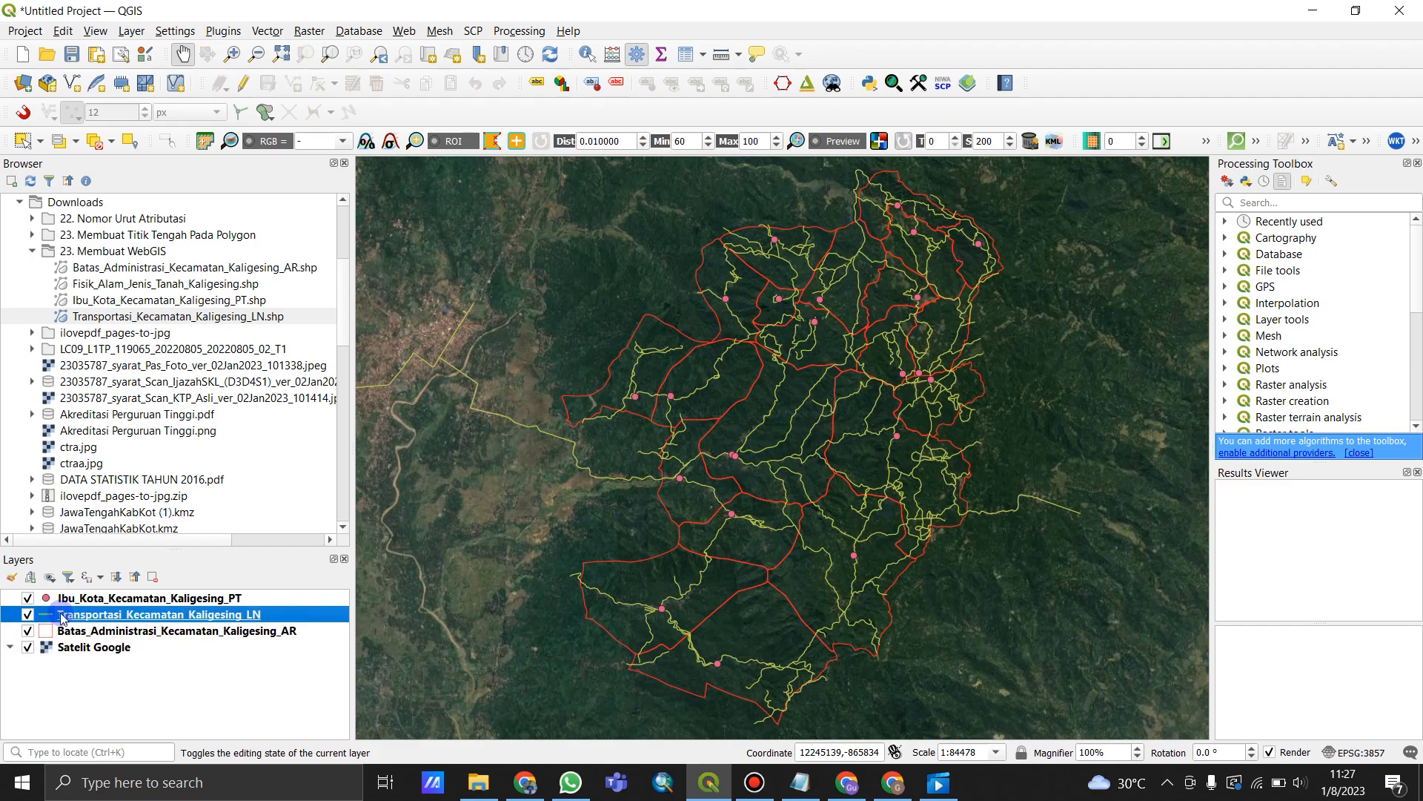
{"action": "right_click", "coordinate": [63, 618]}
{"action": "left_click", "coordinate": [115, 610]}
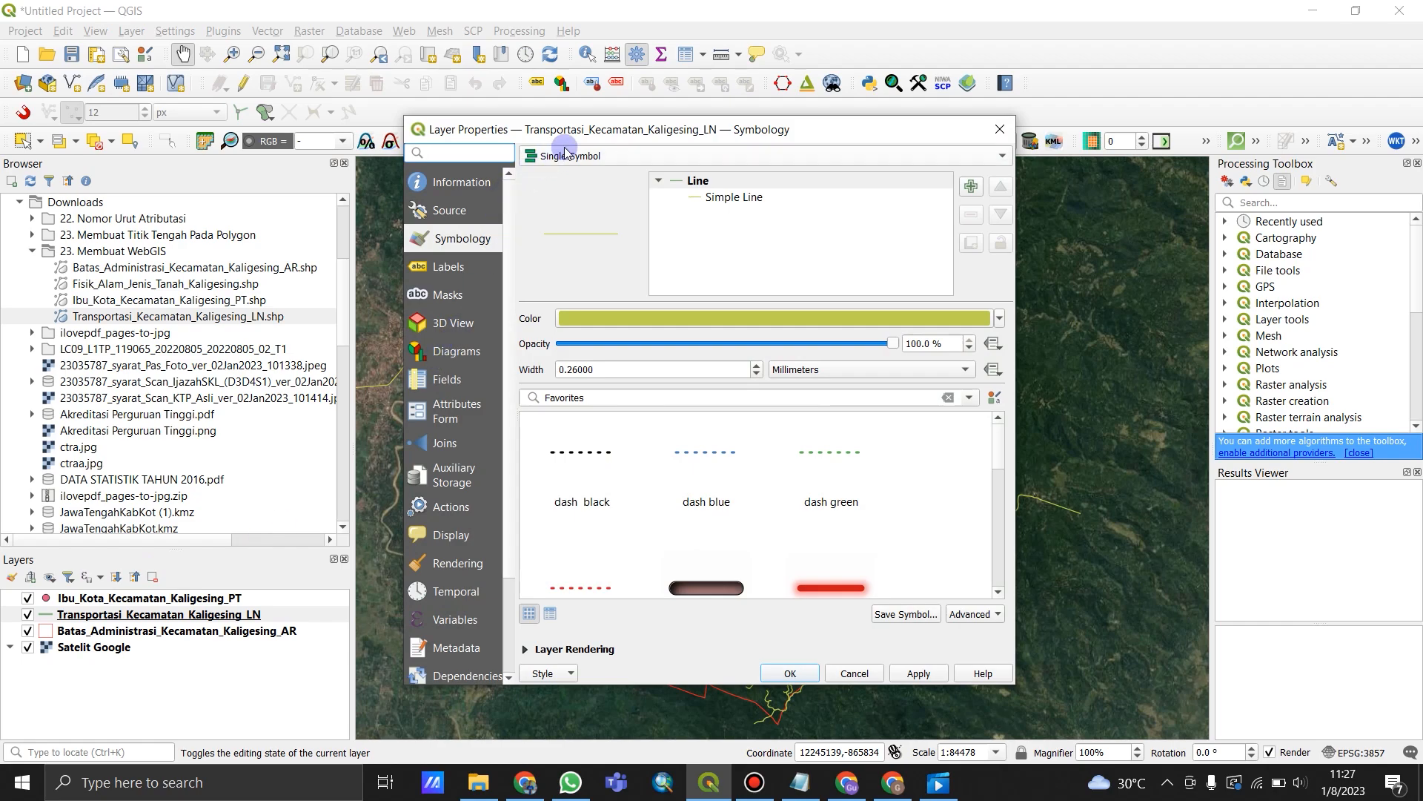
{"action": "left_click", "coordinate": [578, 155]}
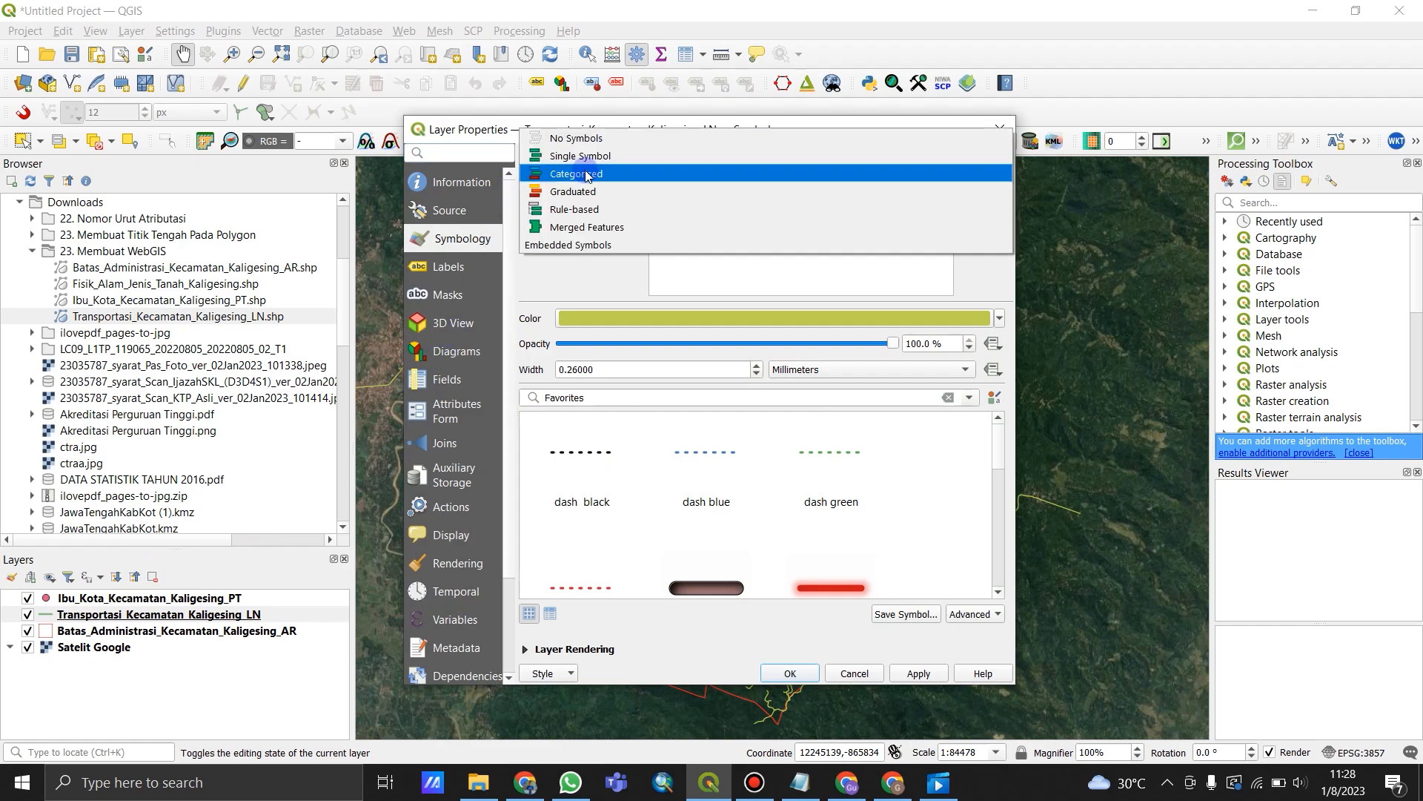
{"action": "left_click", "coordinate": [587, 175]}
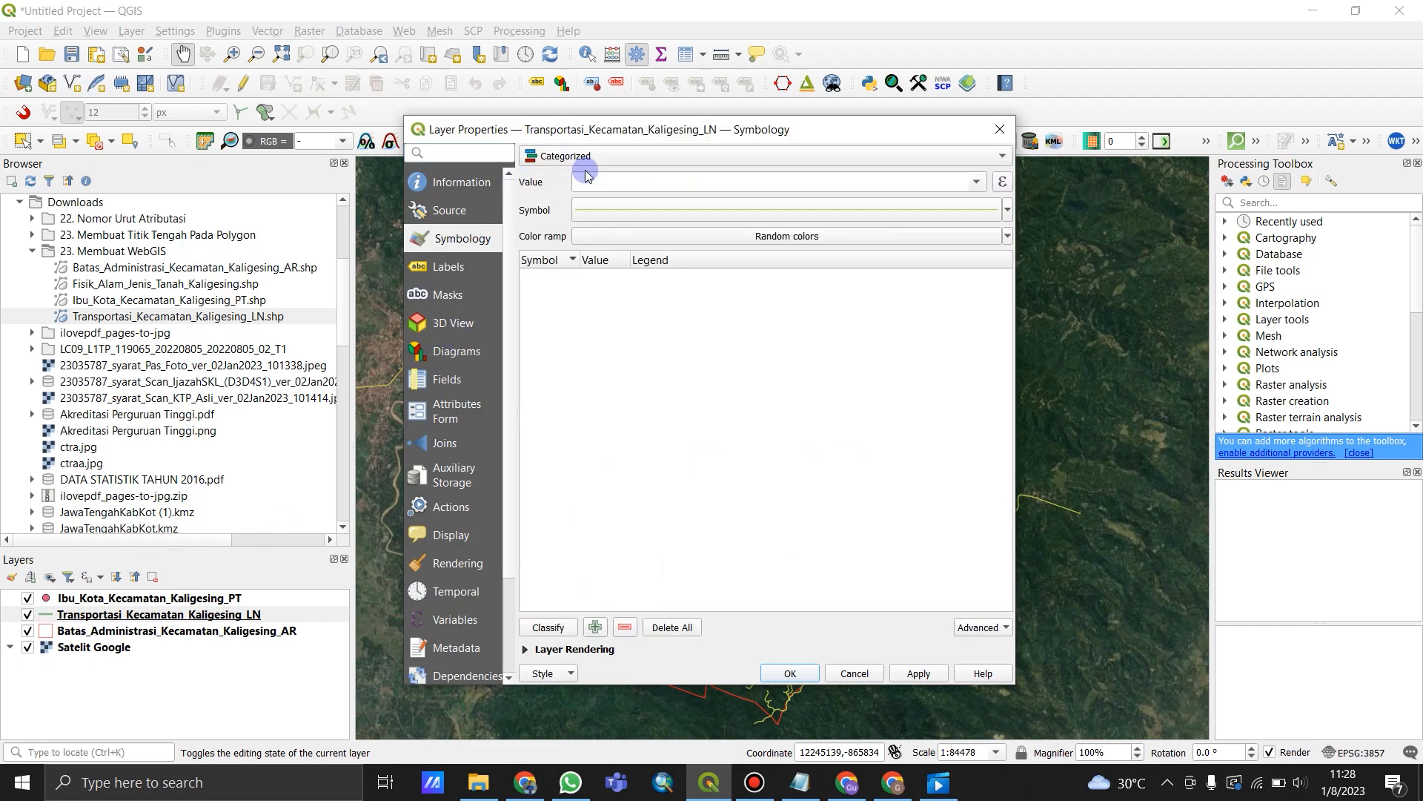
{"action": "left_click", "coordinate": [977, 182]}
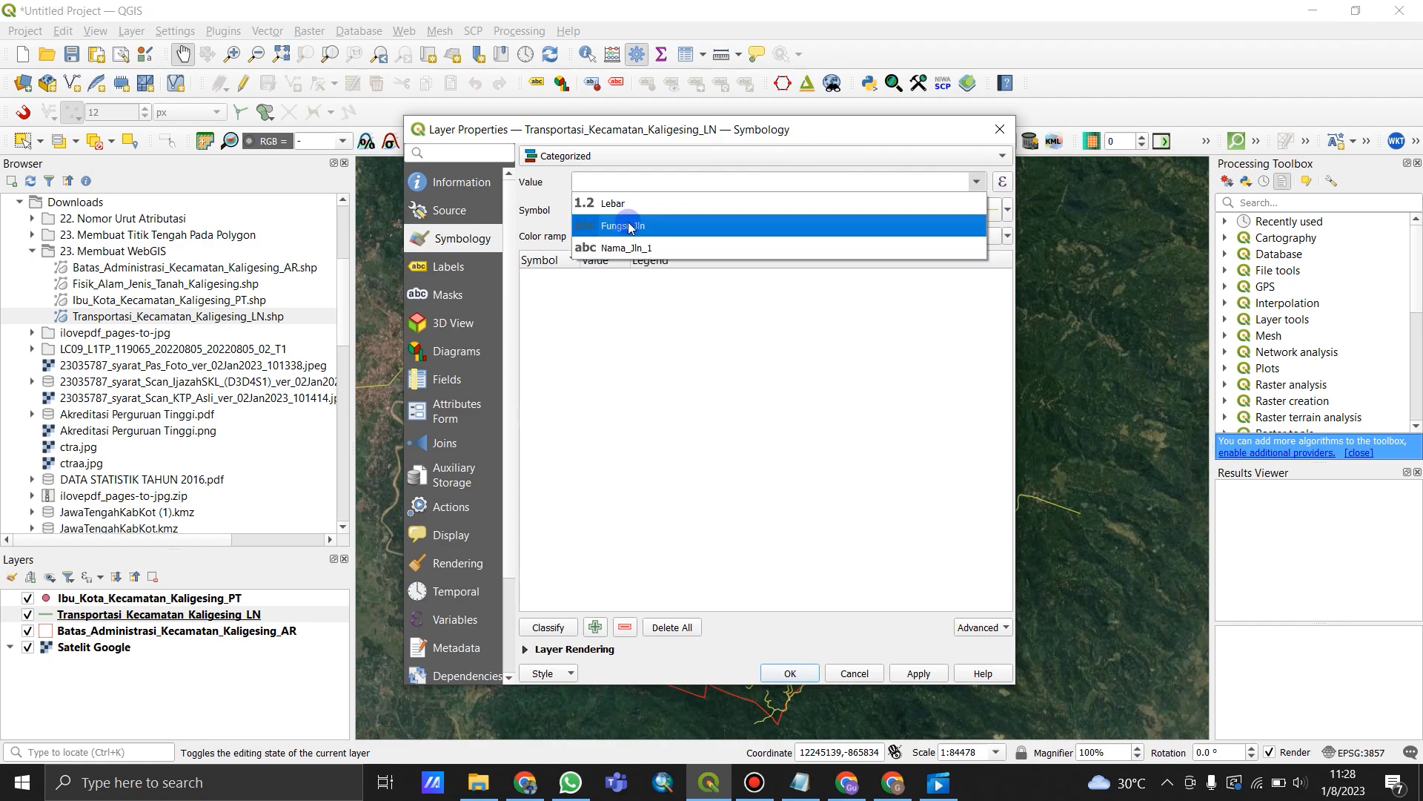
{"action": "left_click", "coordinate": [675, 227]}
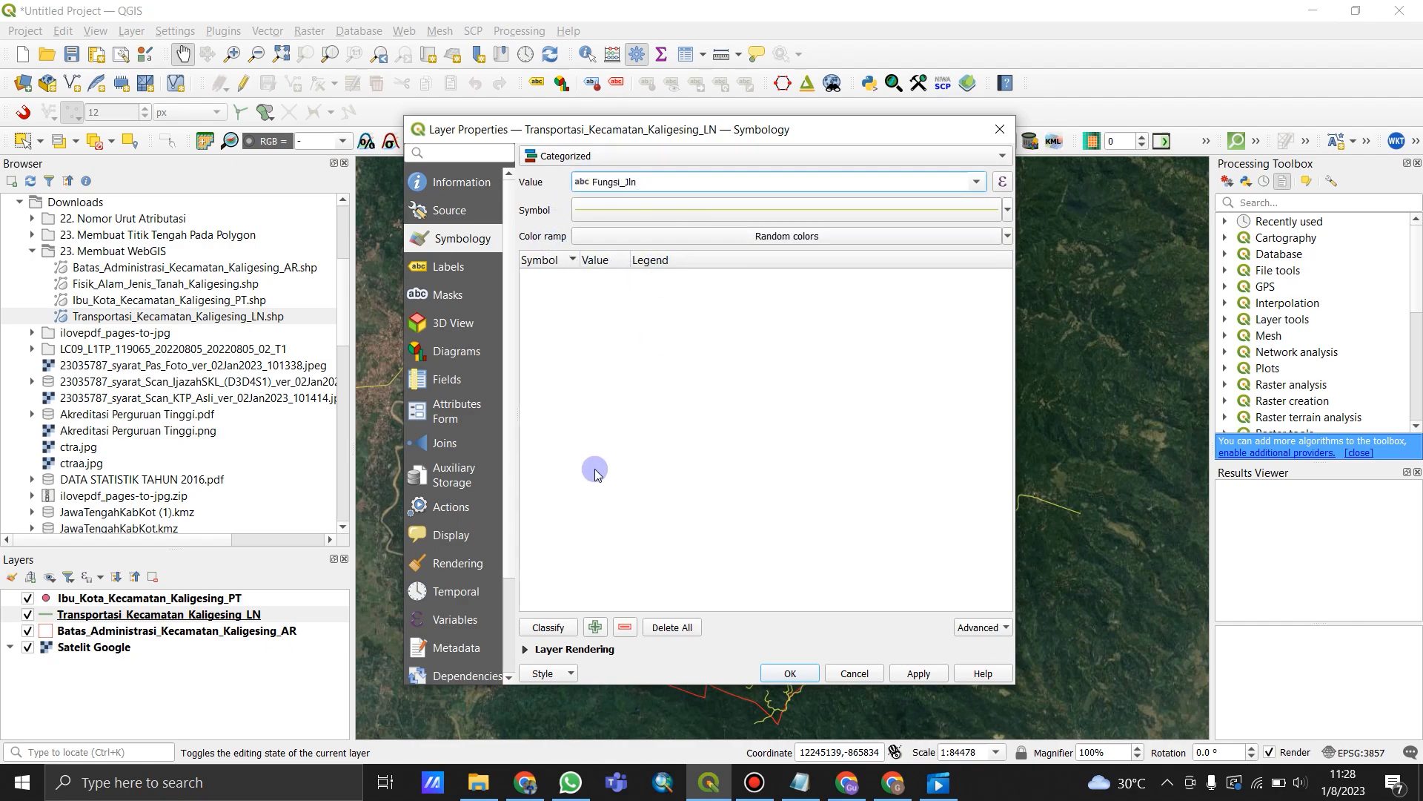
{"action": "left_click", "coordinate": [545, 627]}
{"action": "left_click_drag", "start_coordinate": [631, 259], "coordinate": [730, 261]}
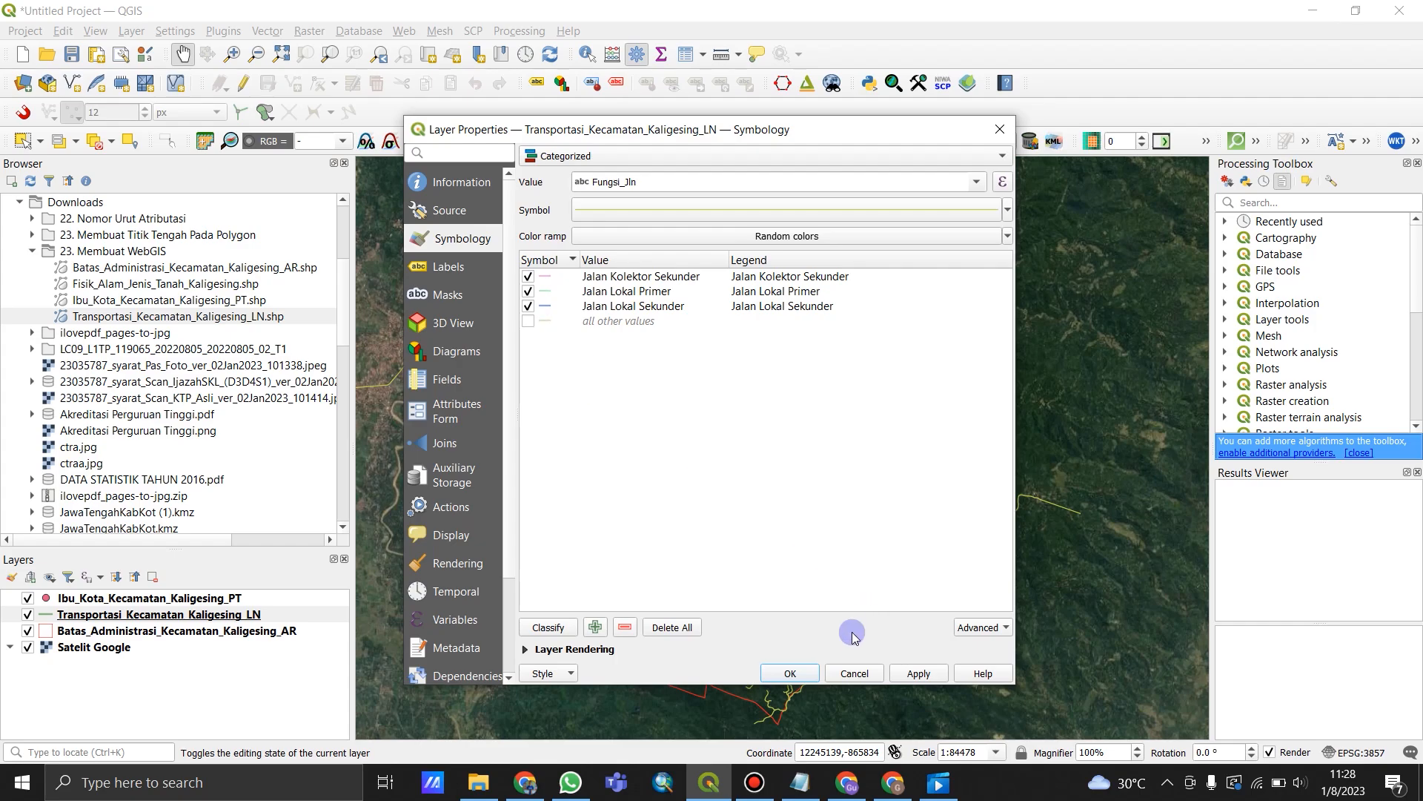
{"action": "left_click", "coordinate": [807, 669]}
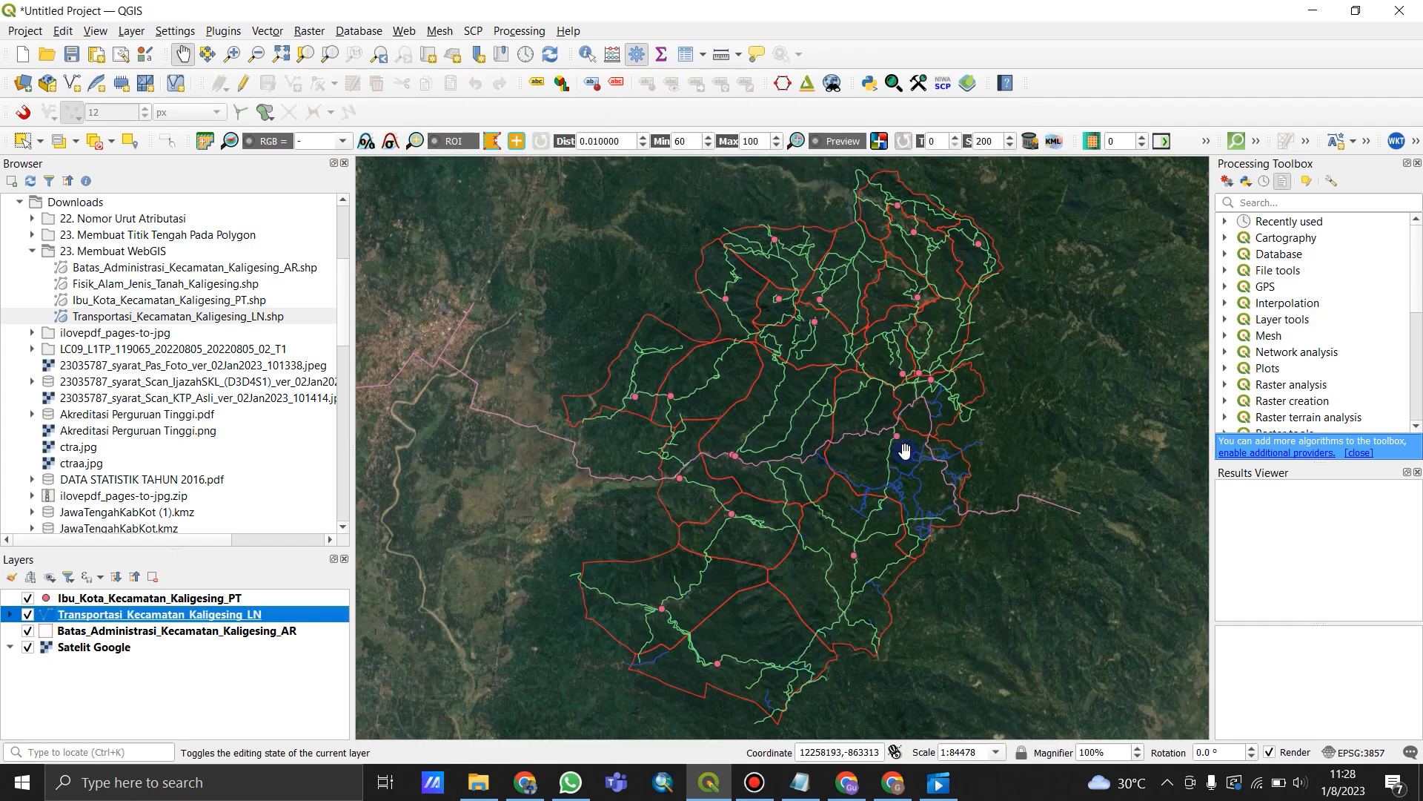
Step: Change the marker color of the Ibu_Kota_Kecamatan_Kaligesing_PT point layer to yellow
{"action": "scroll", "coordinate": [957, 415], "scroll_direction": "up", "scroll_amount": 1}
{"action": "scroll", "coordinate": [893, 407], "scroll_direction": "up", "scroll_amount": 1}
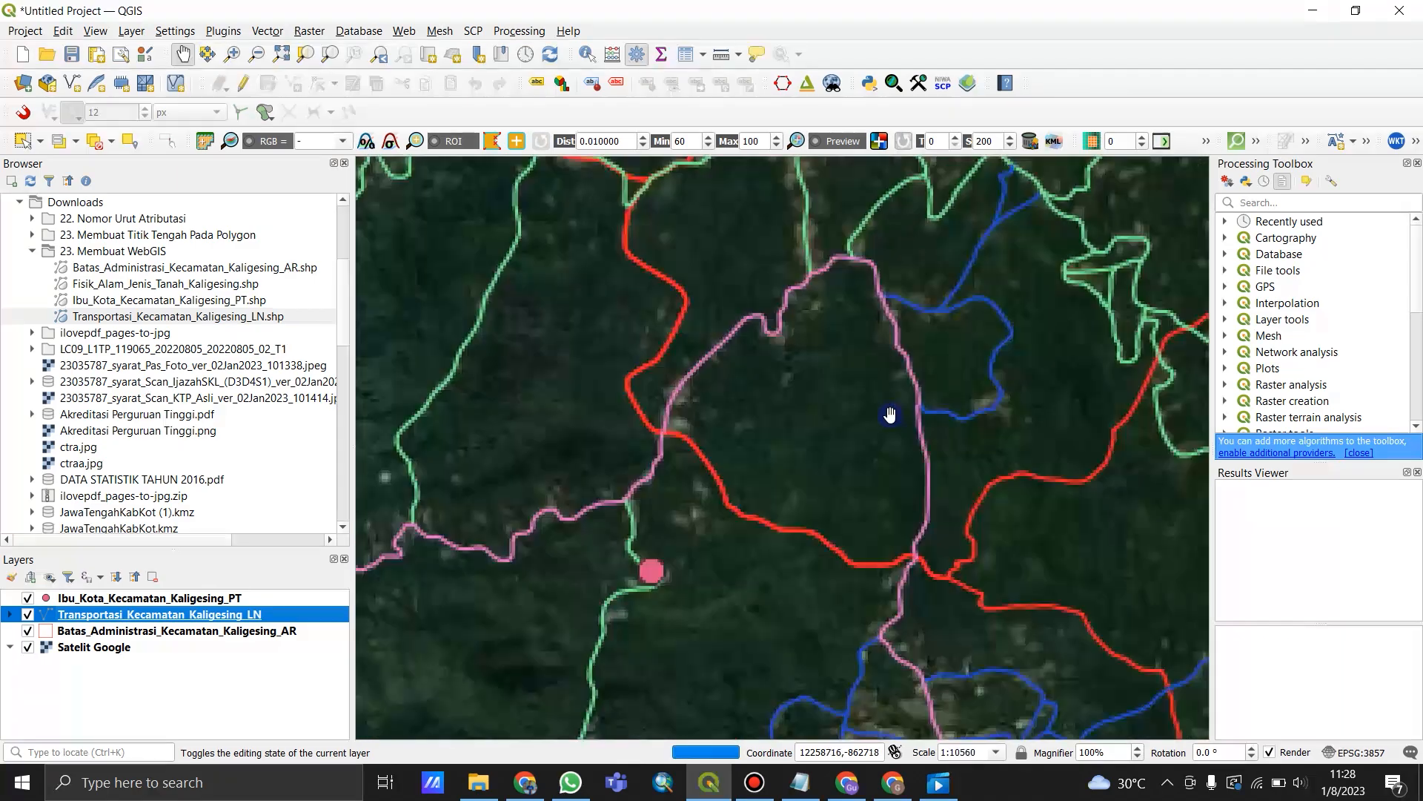
{"action": "scroll", "coordinate": [894, 406], "scroll_direction": "down", "scroll_amount": 2}
{"action": "left_click_drag", "start_coordinate": [759, 378], "coordinate": [778, 387]}
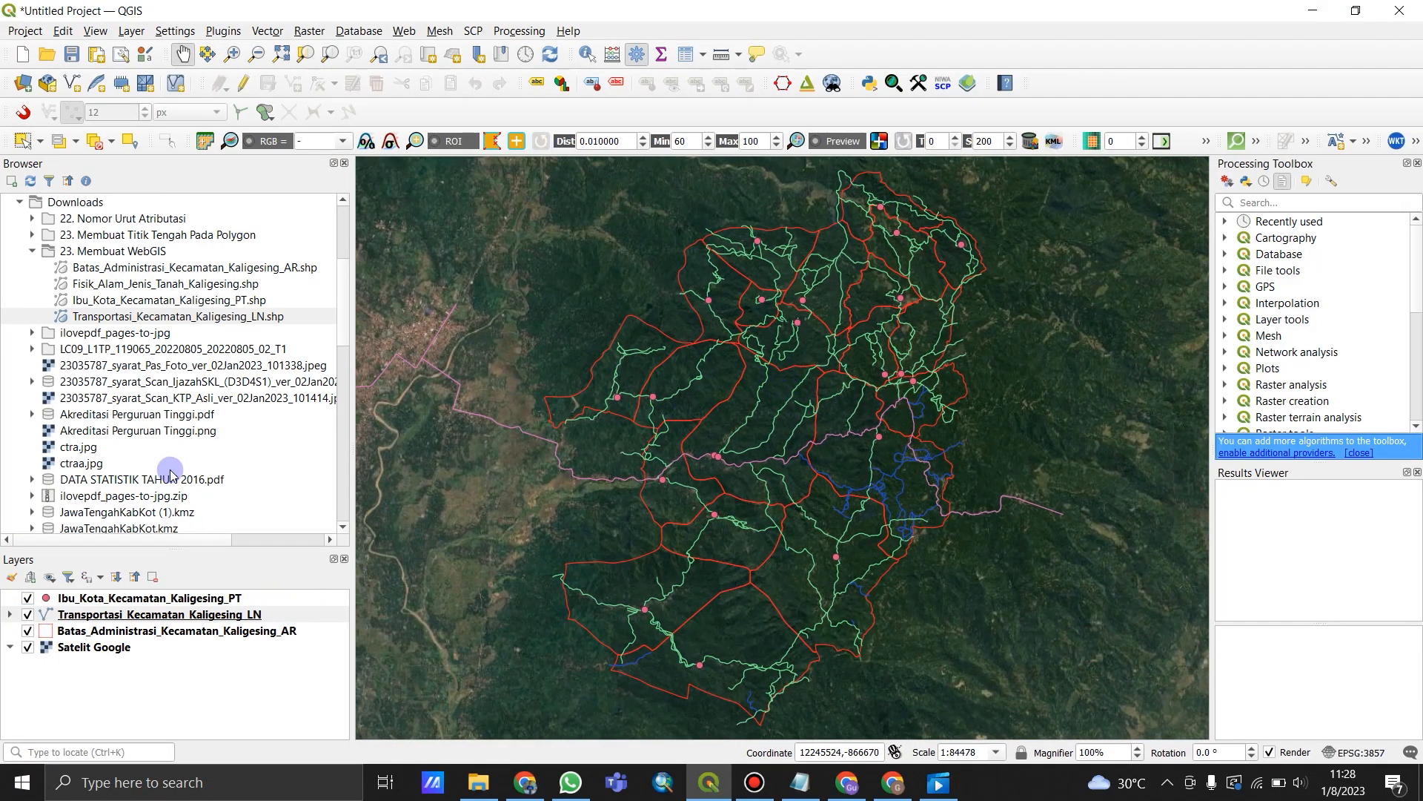
{"action": "left_click", "coordinate": [47, 602]}
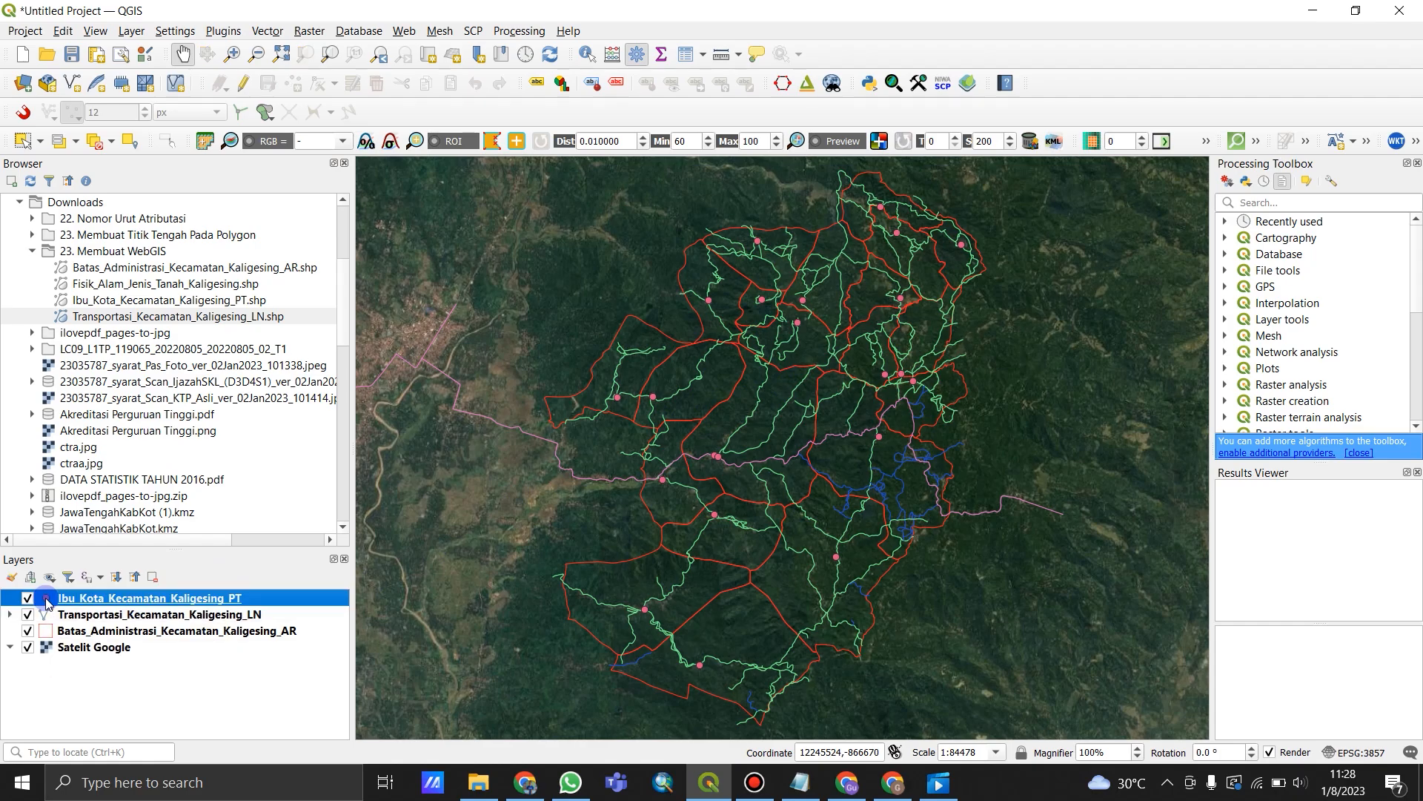
{"action": "double_click", "coordinate": [46, 600]}
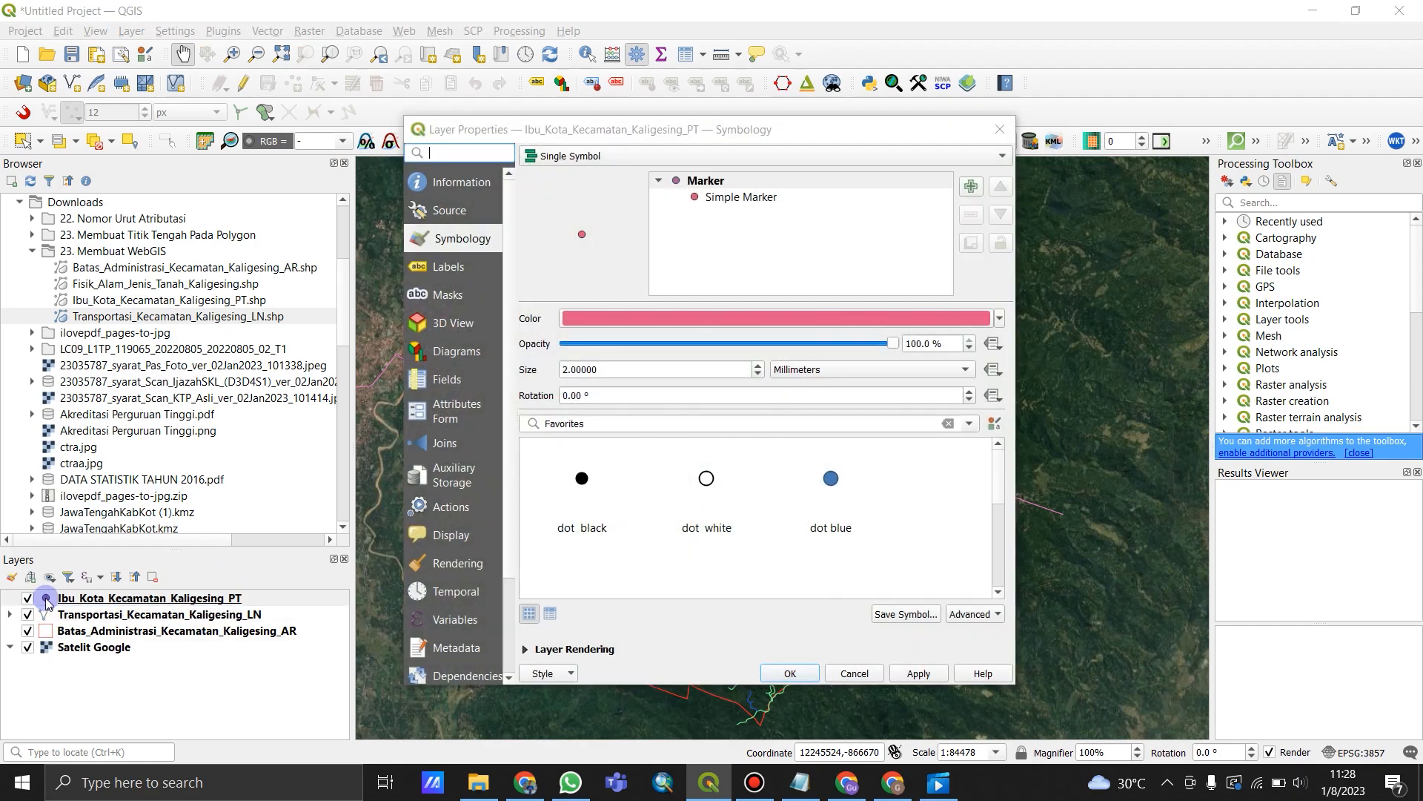
{"action": "left_click", "coordinate": [1001, 321]}
{"action": "left_click", "coordinate": [706, 348]}
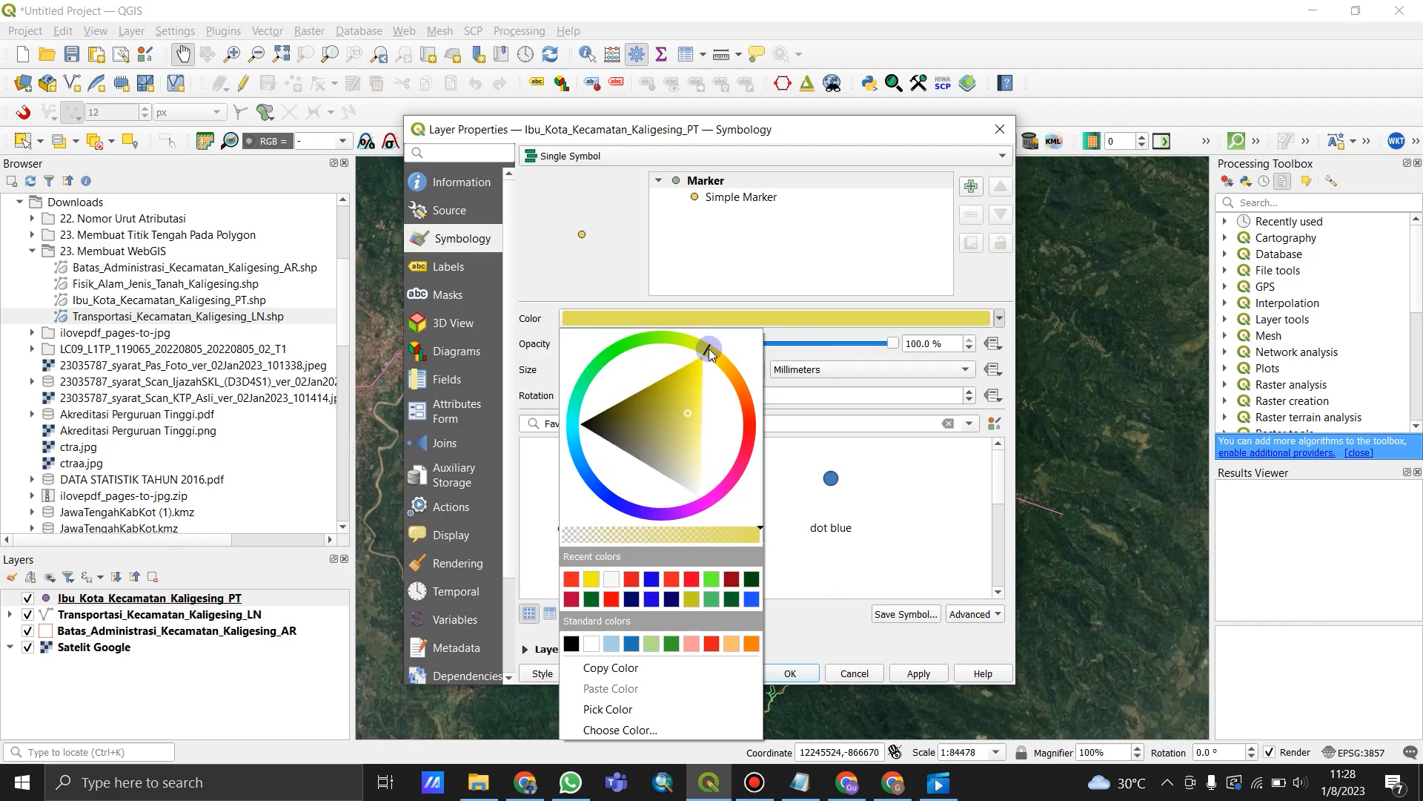
{"action": "left_click", "coordinate": [836, 642]}
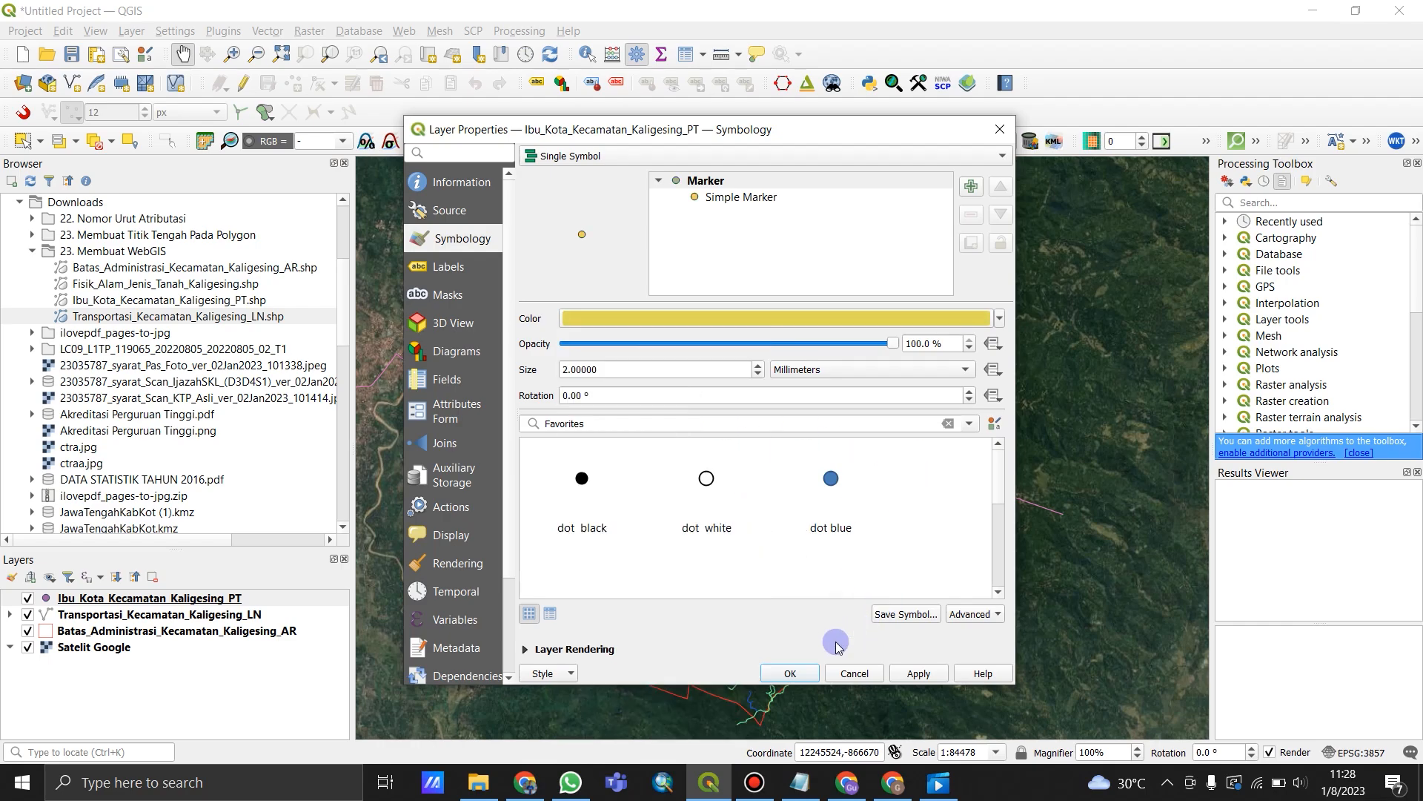
{"action": "left_click", "coordinate": [790, 672]}
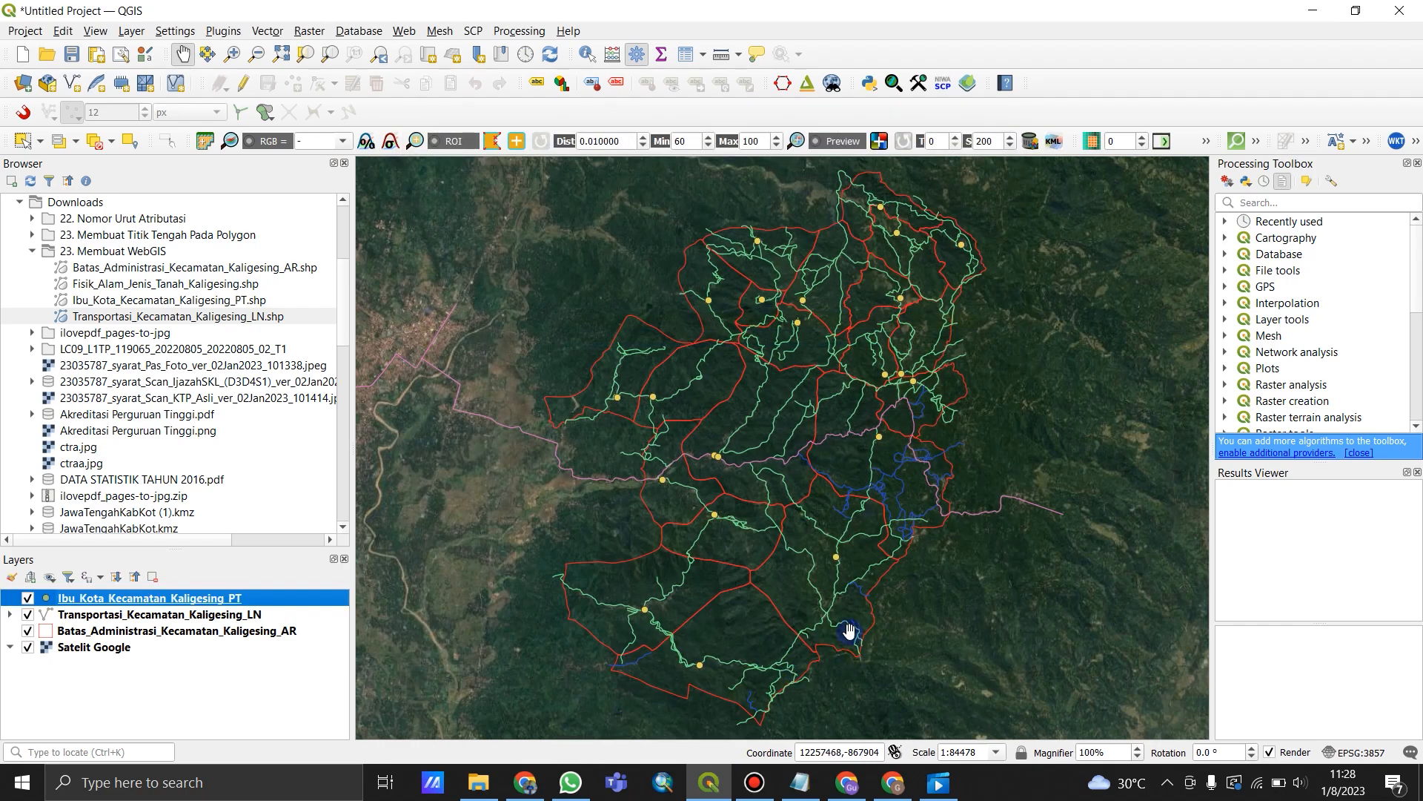
Step: Start creating a web map with qgis2web and look through the layers and popup fields included in the export
{"action": "scroll", "coordinate": [783, 476], "scroll_direction": "down", "scroll_amount": 1}
{"action": "scroll", "coordinate": [783, 477], "scroll_direction": "up", "scroll_amount": 1}
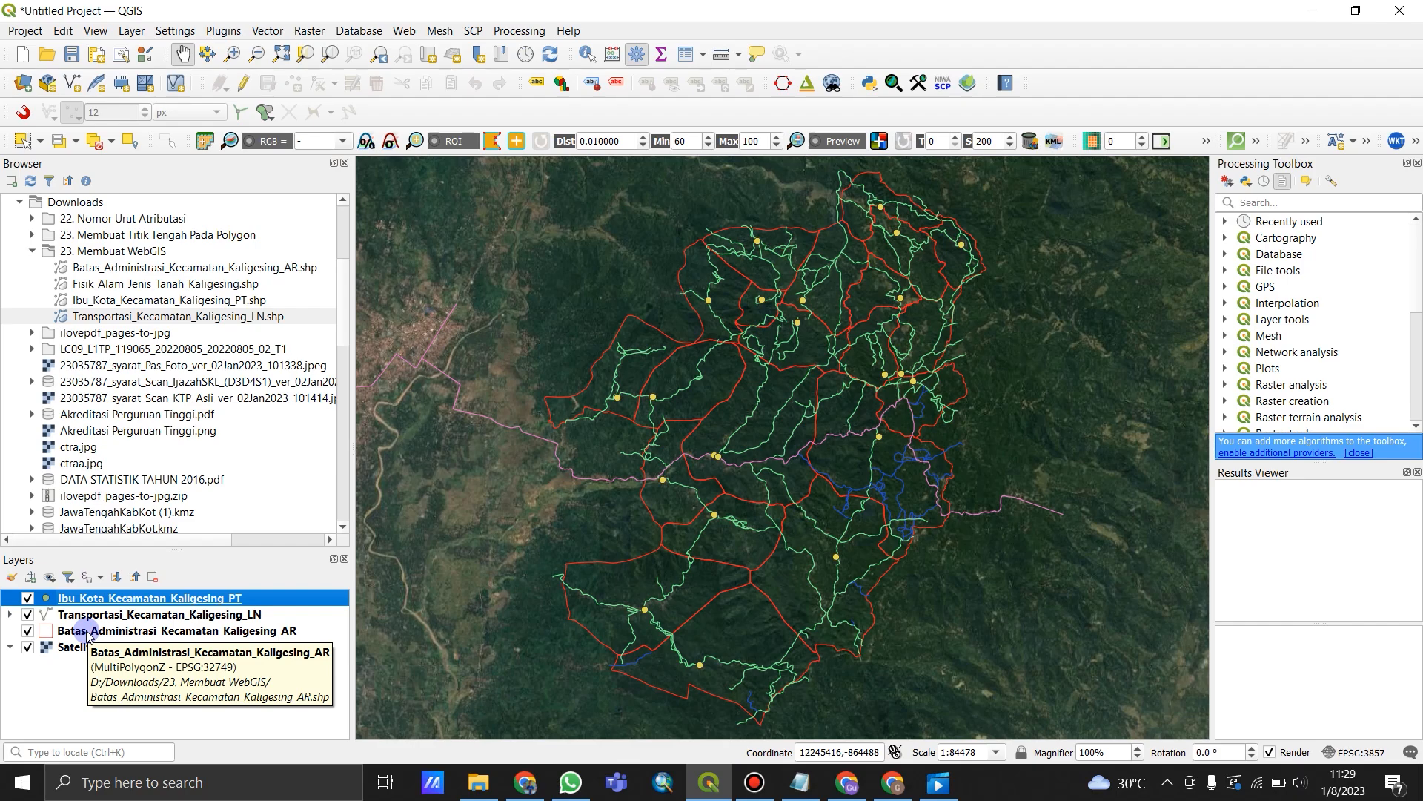
{"action": "left_click", "coordinate": [403, 31]}
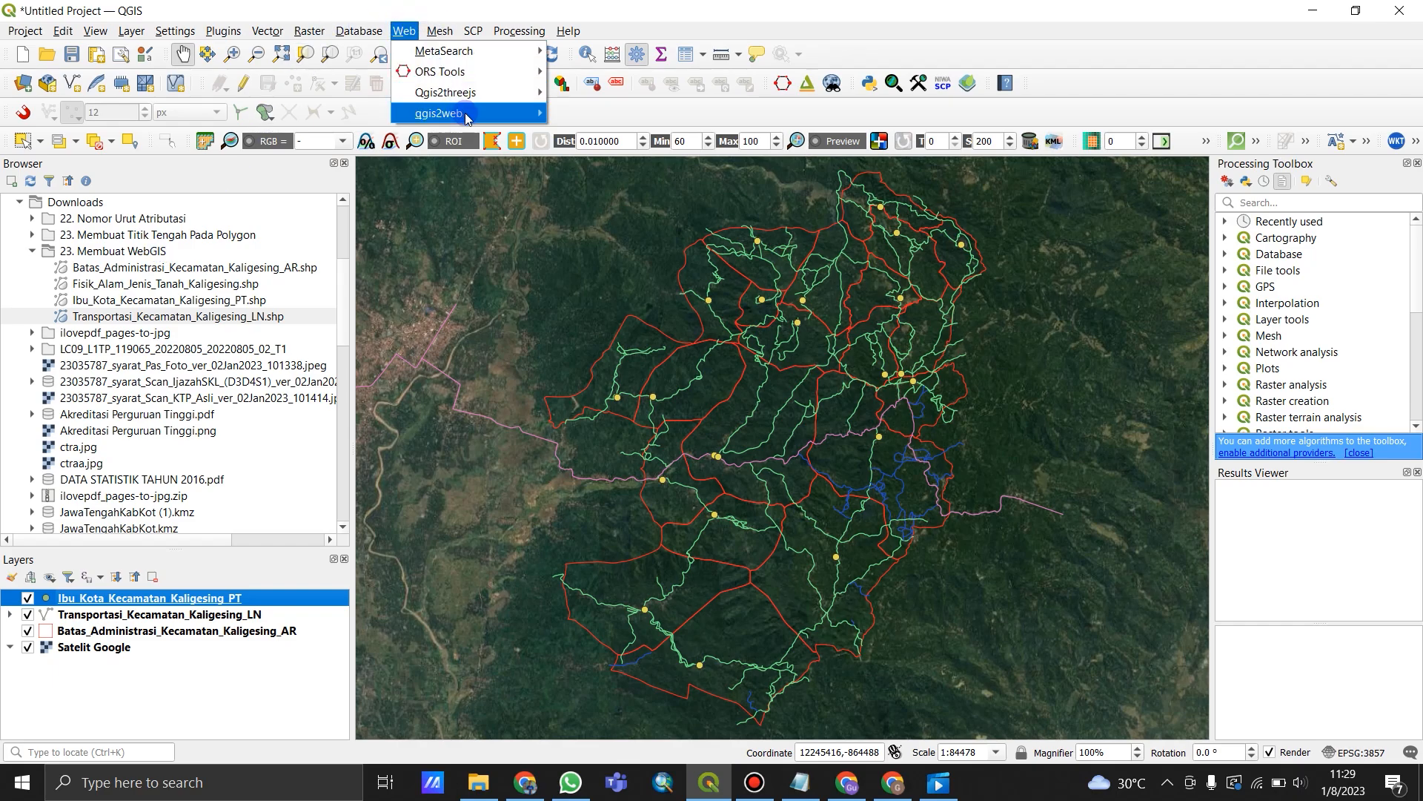
{"action": "mouse_move", "coordinate": [468, 118]}
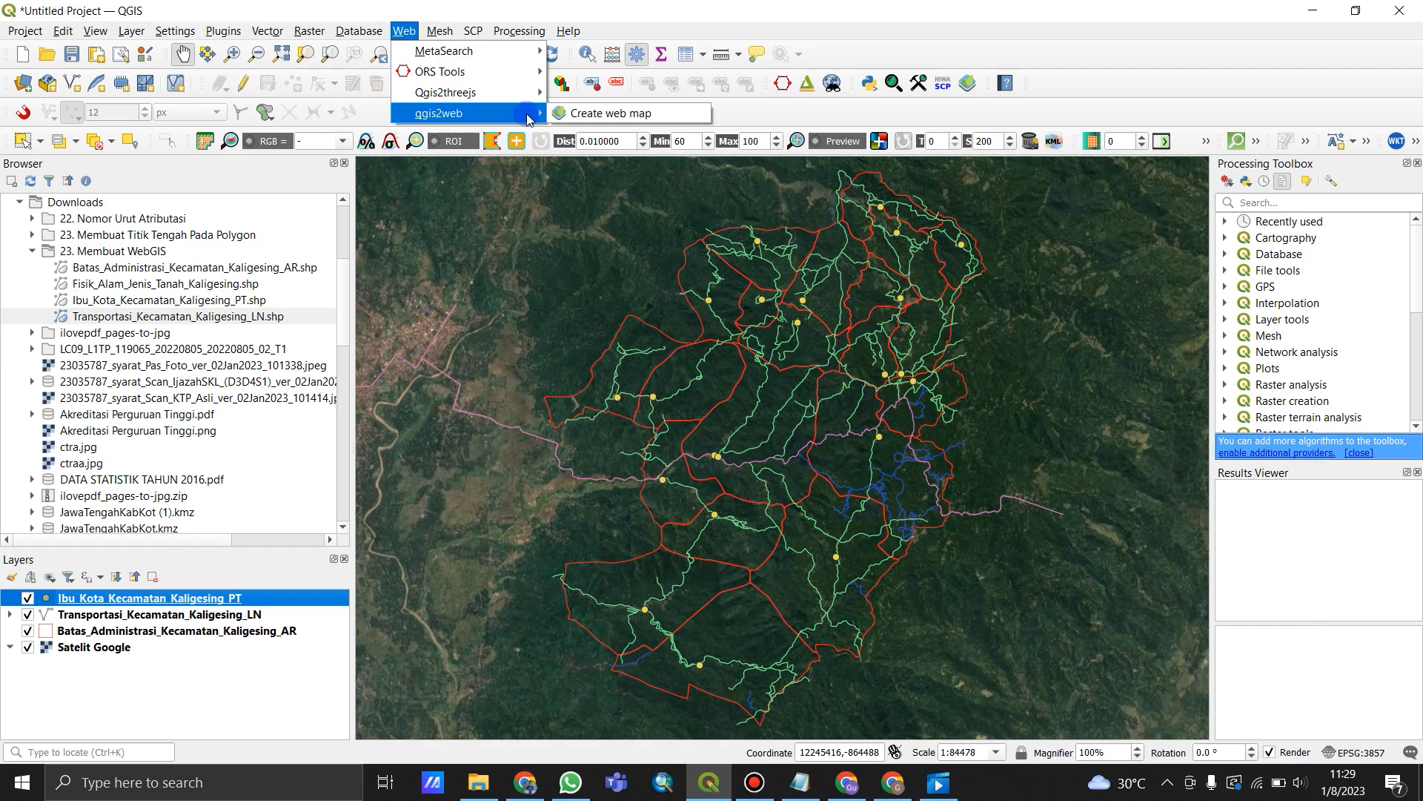
{"action": "left_click", "coordinate": [659, 118]}
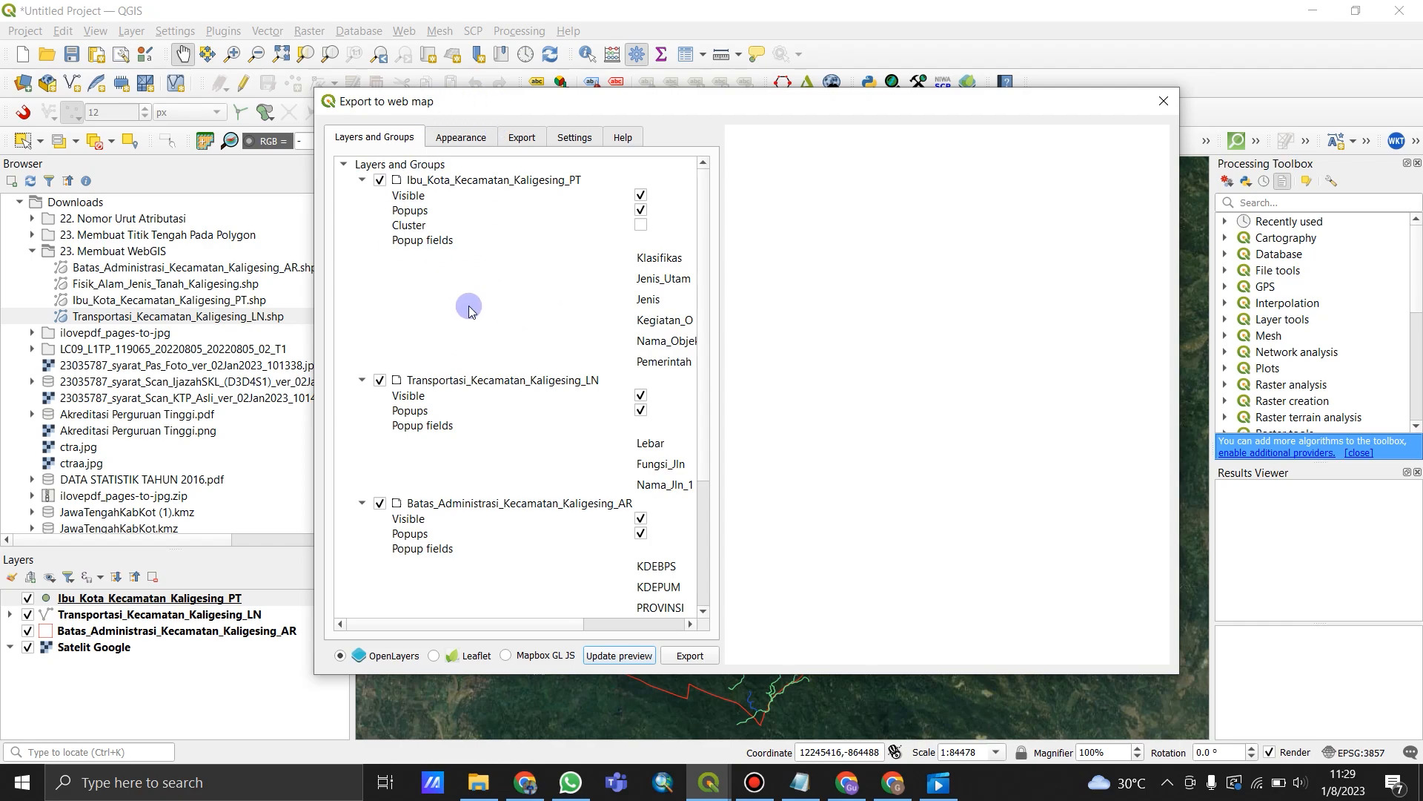
{"action": "scroll", "coordinate": [524, 455], "scroll_direction": "down", "scroll_amount": 3}
{"action": "scroll", "coordinate": [509, 448], "scroll_direction": "up", "scroll_amount": 3}
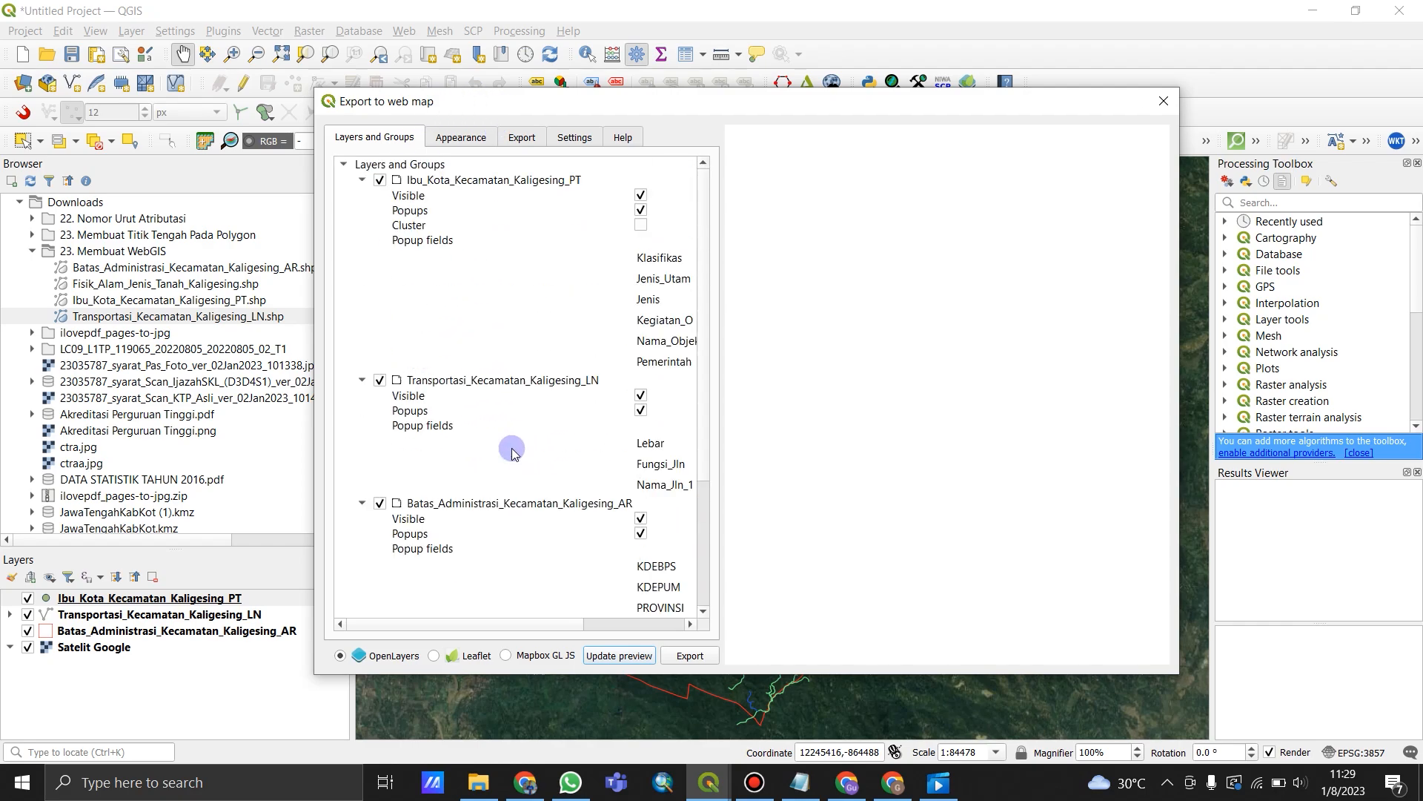
Step: Set the web map's layers list to Collapsed, enable highlight on hover, and set the measure tool to Metric
{"action": "left_click", "coordinate": [467, 138]}
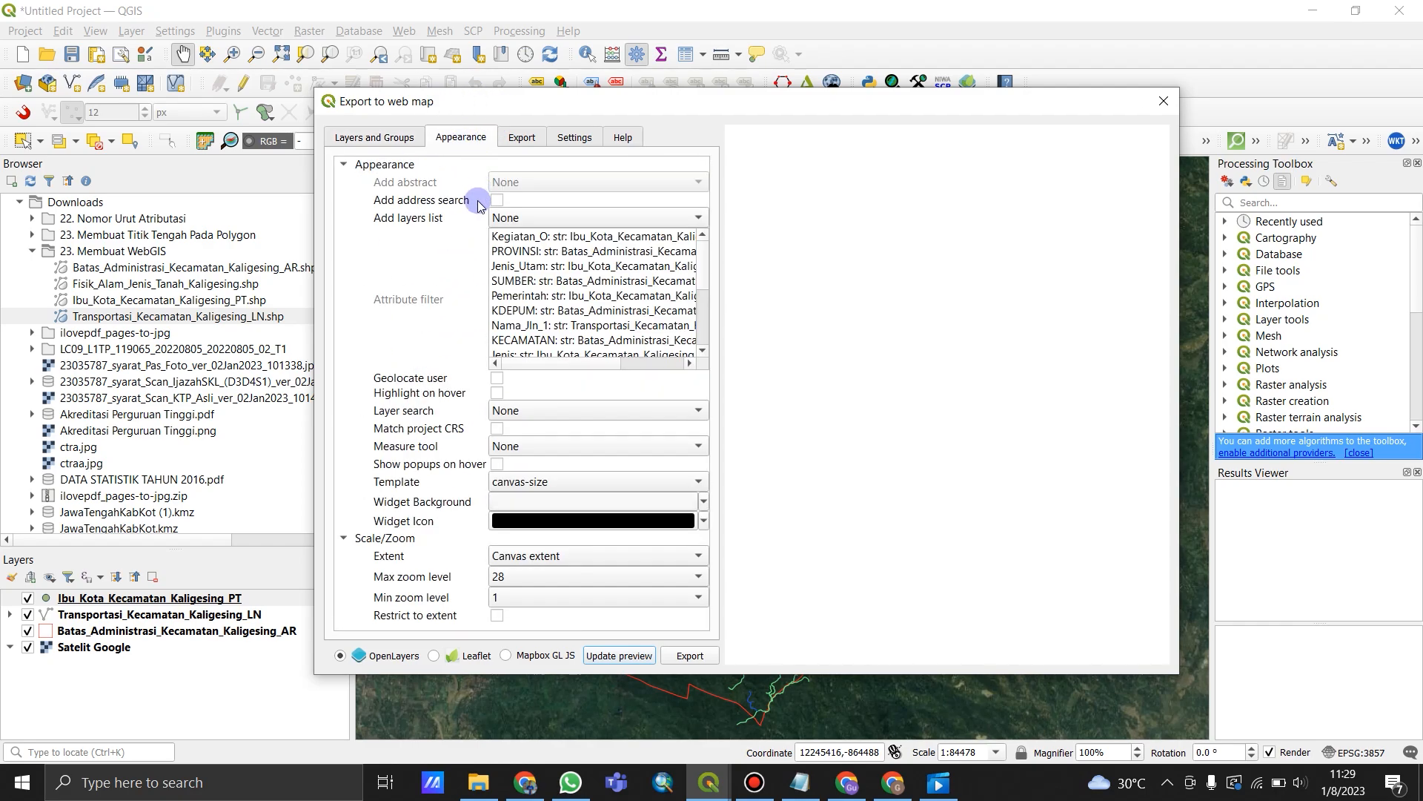
{"action": "left_click", "coordinate": [541, 219]}
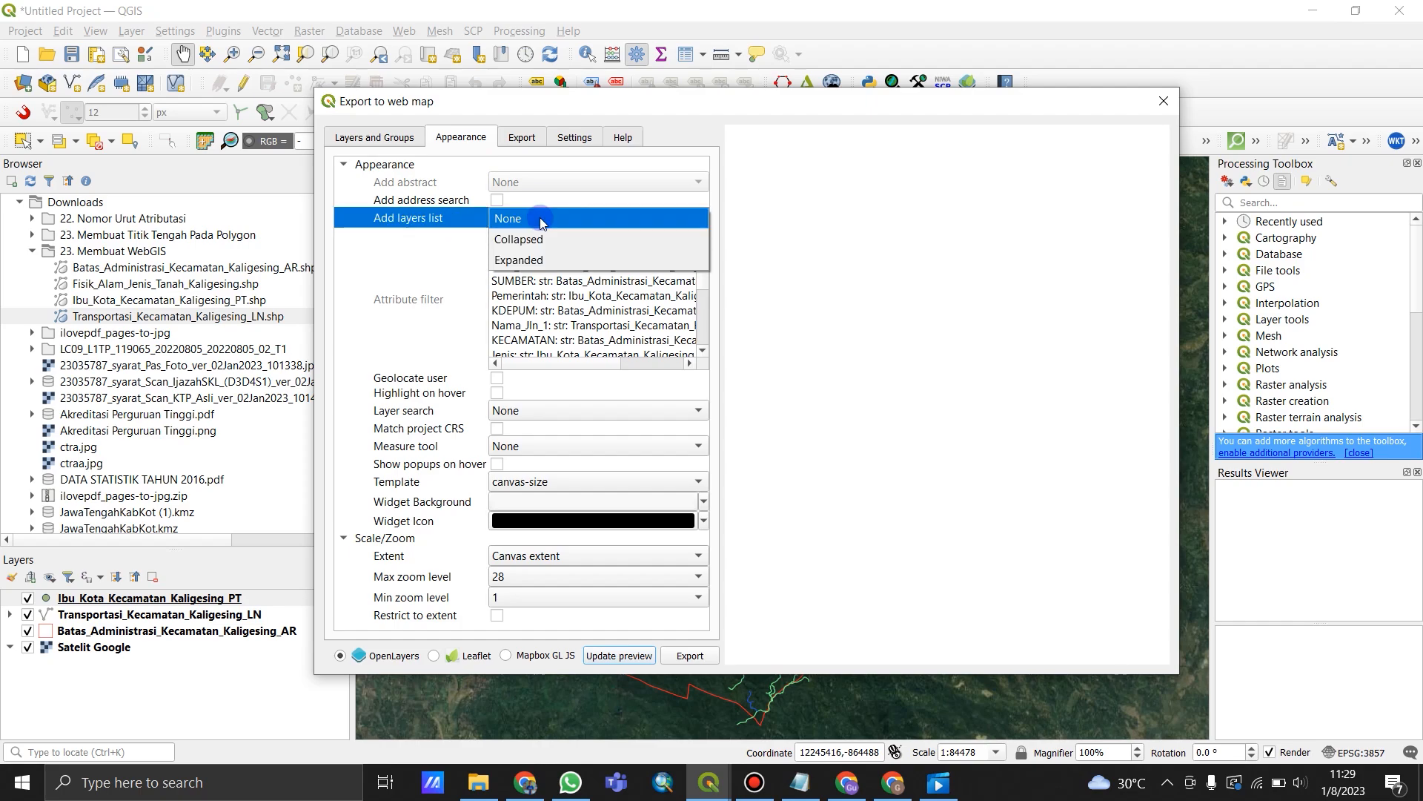
{"action": "left_click", "coordinate": [571, 238]}
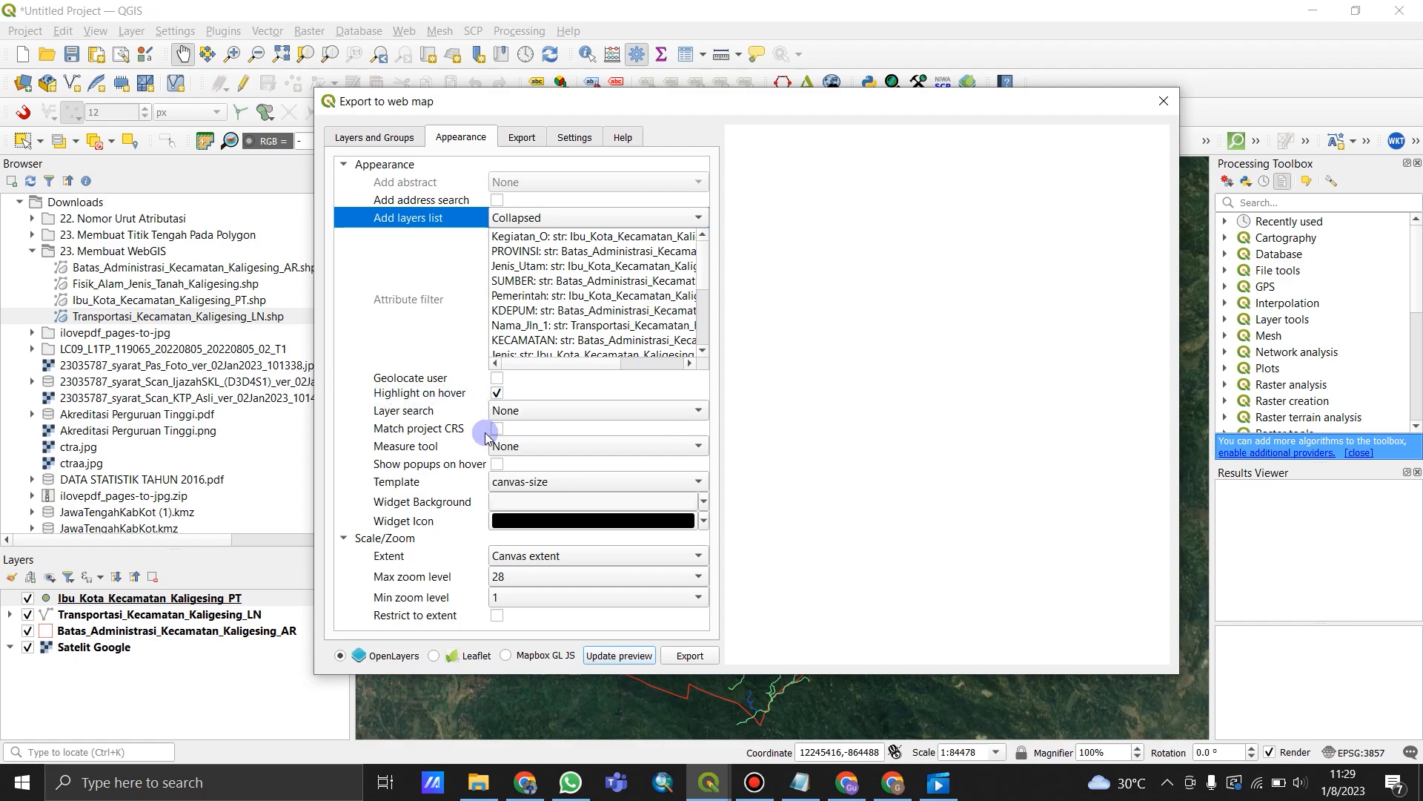
{"action": "left_click", "coordinate": [516, 451]}
{"action": "left_click", "coordinate": [524, 473]}
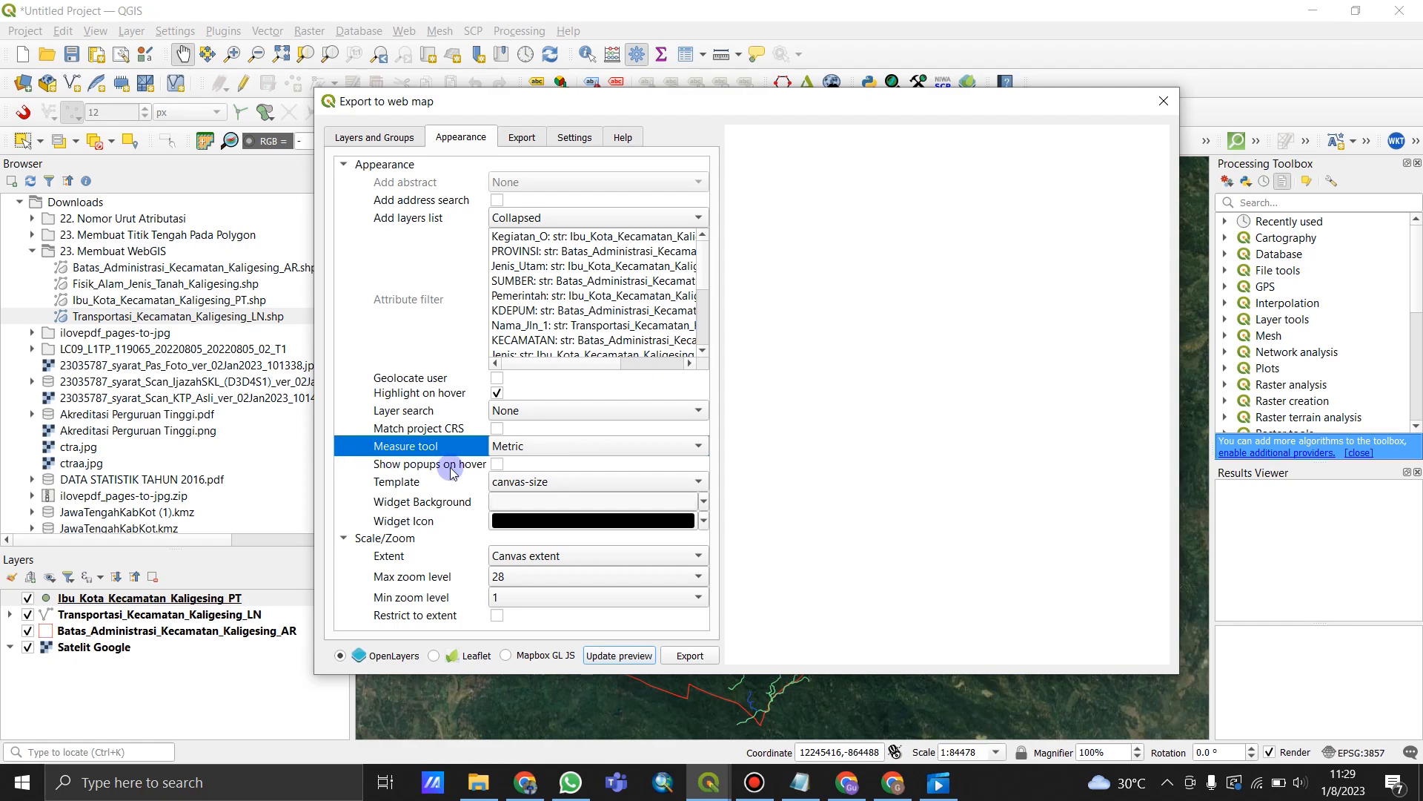
Step: Enable popups on hover, set the template to full-screen, and switch the web map format to Leaflet
{"action": "left_click", "coordinate": [496, 464]}
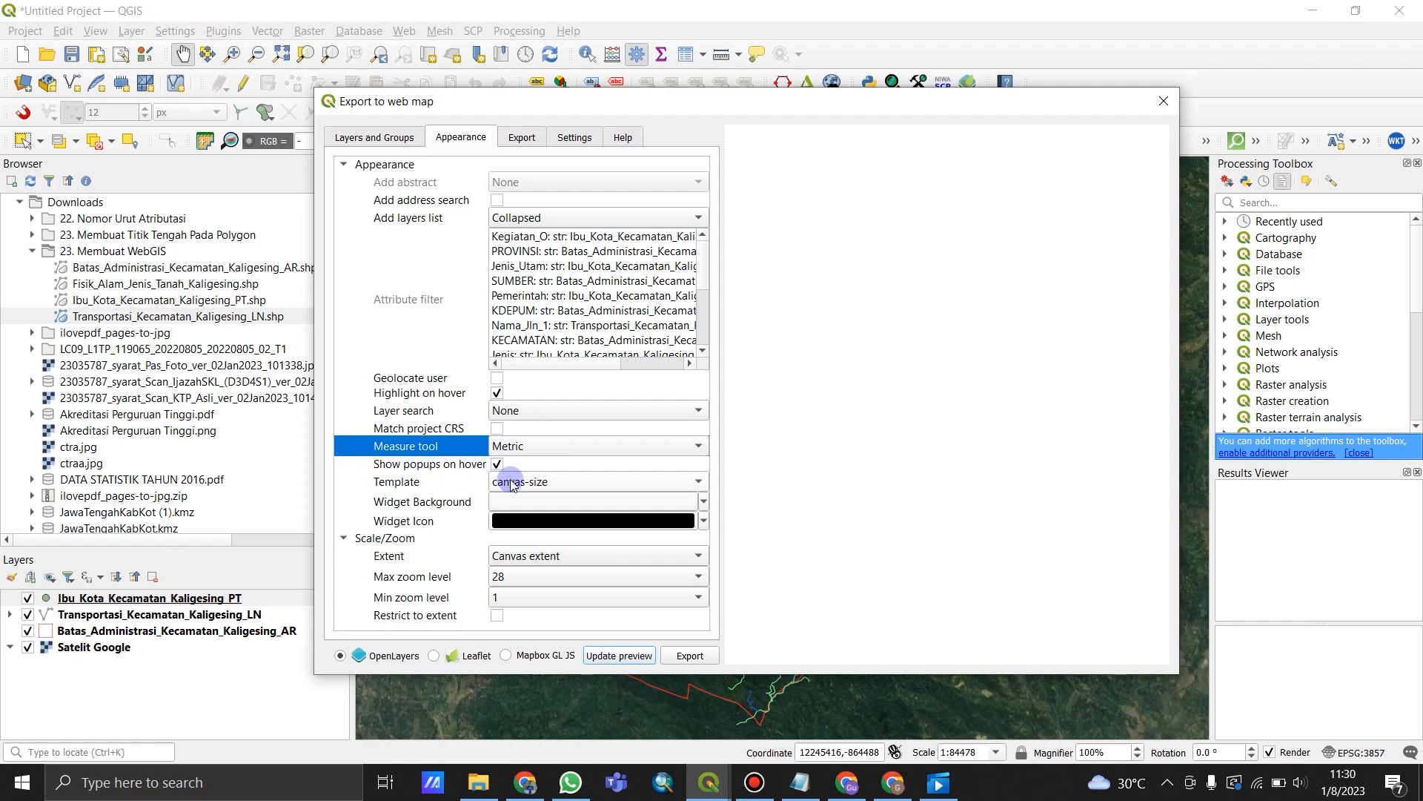
{"action": "left_click", "coordinate": [541, 483]}
{"action": "left_click", "coordinate": [540, 462]}
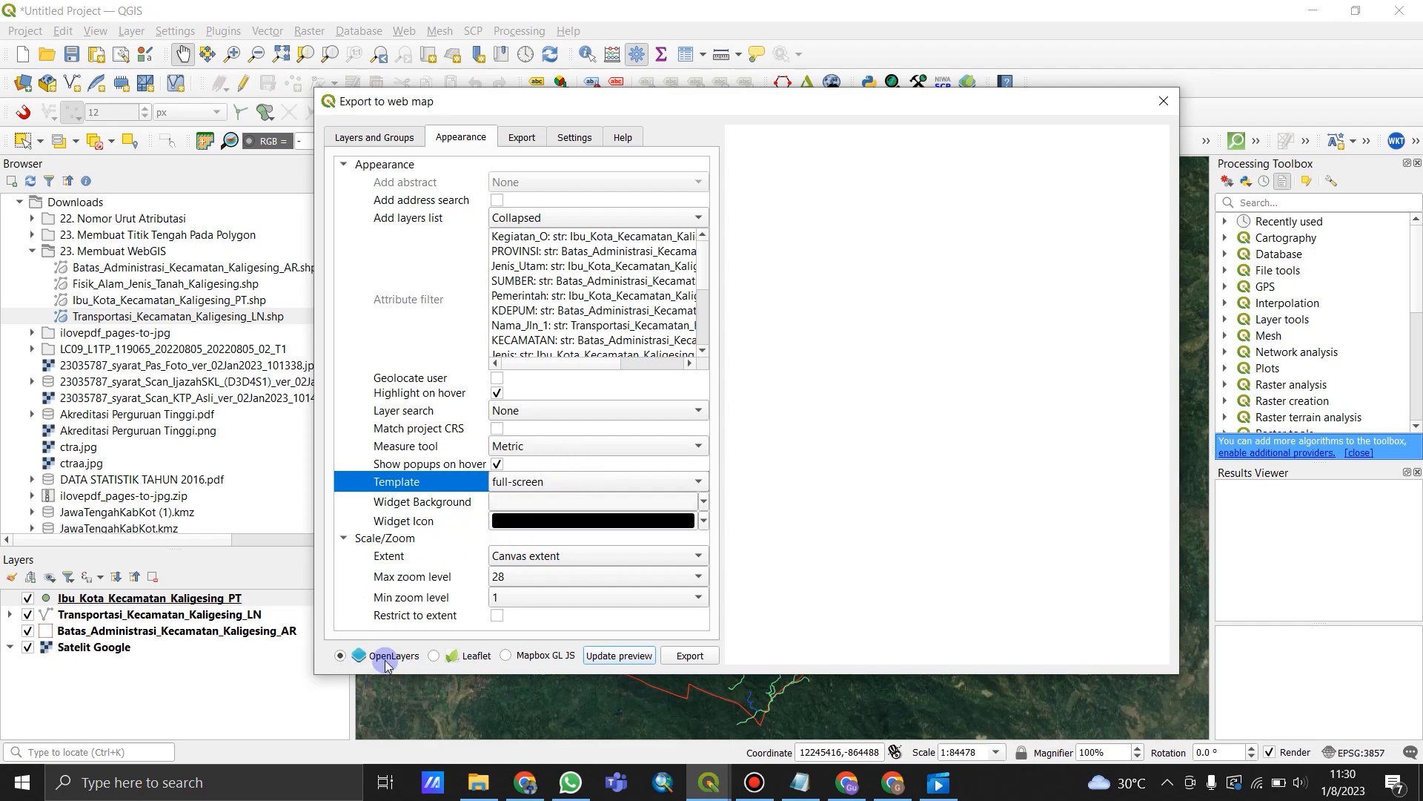
{"action": "left_click", "coordinate": [434, 655]}
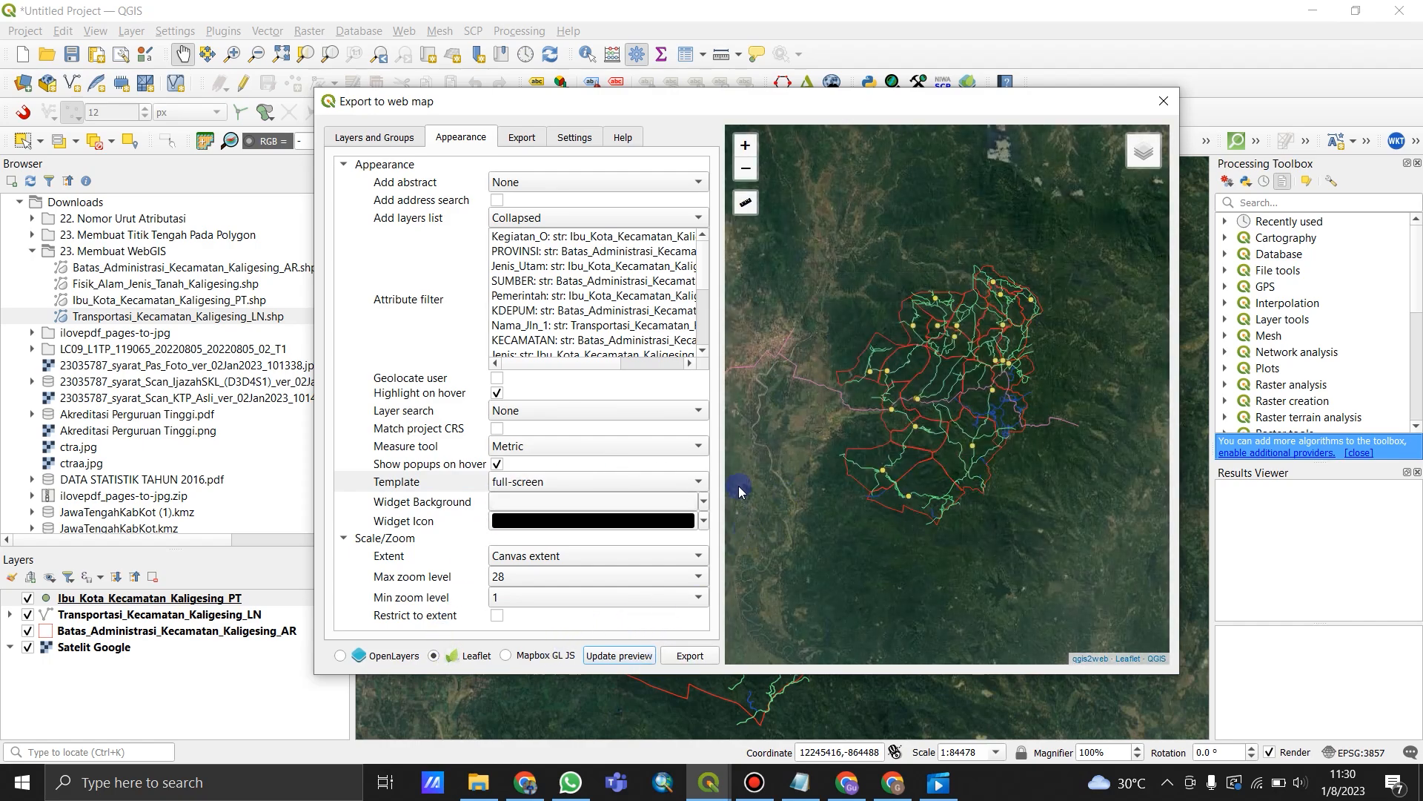
Step: Refresh the web map preview and inspect the highlights and attribute popups of several village areas in Kaligesing
{"action": "left_click", "coordinate": [613, 657]}
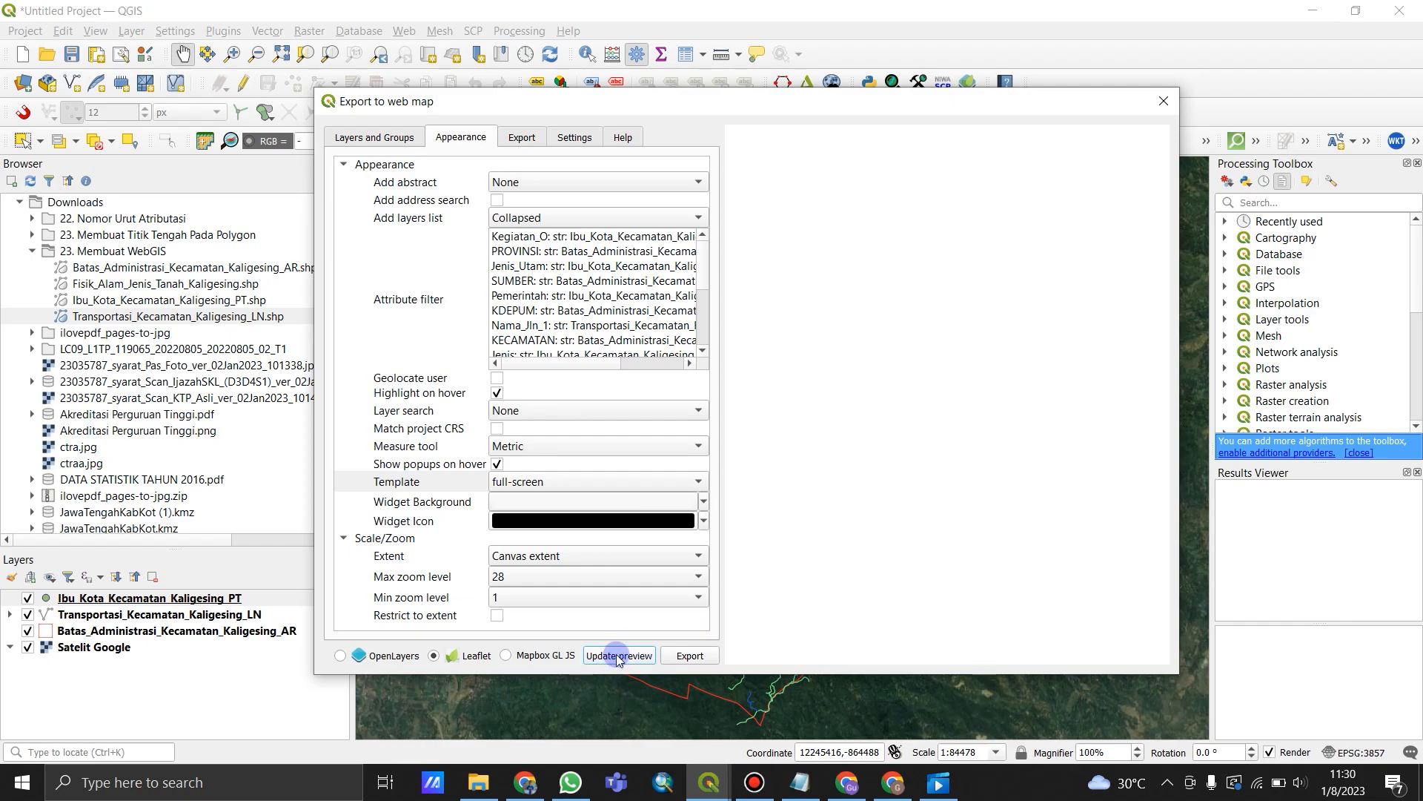
{"action": "mouse_move", "coordinate": [963, 404]}
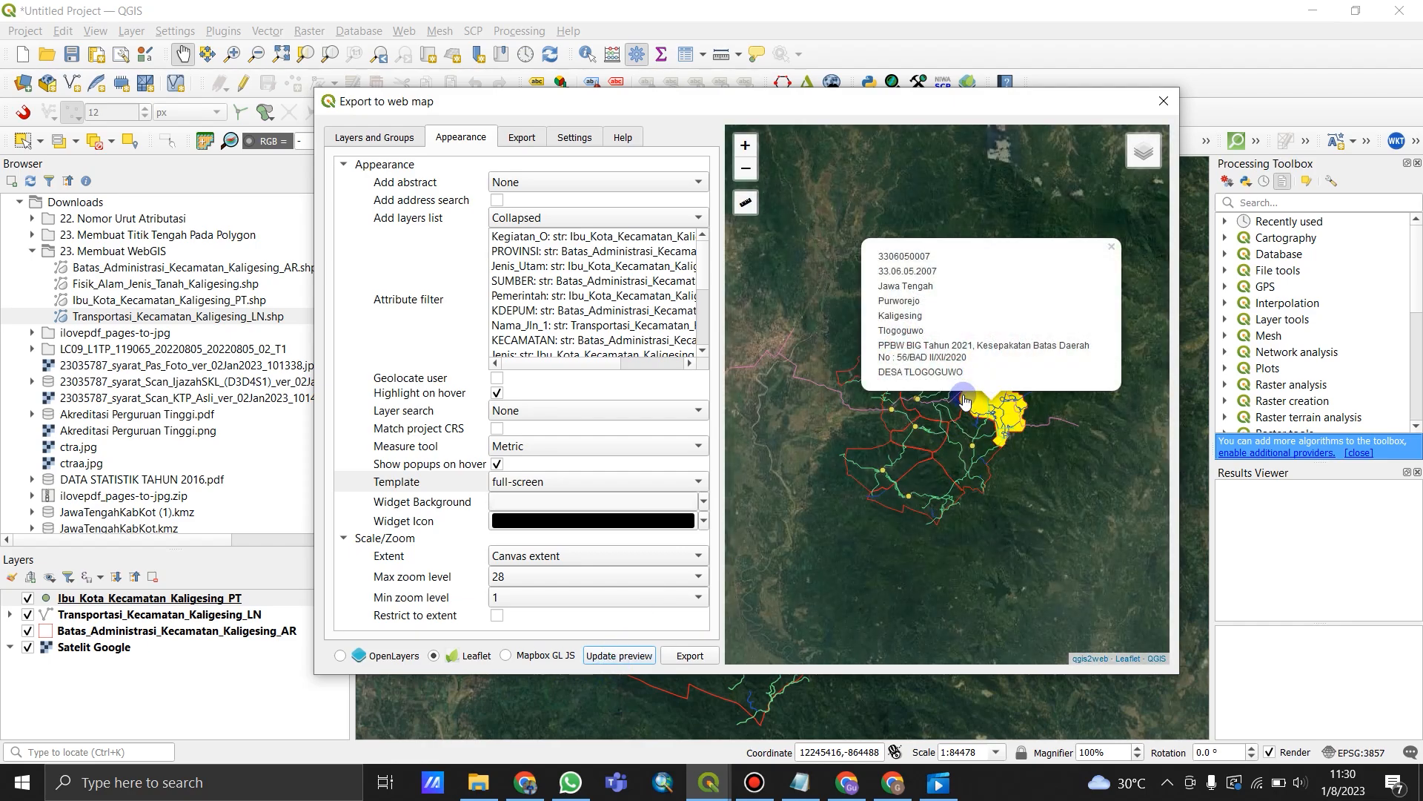
{"action": "scroll", "coordinate": [964, 400], "scroll_direction": "up", "scroll_amount": 2}
{"action": "mouse_move", "coordinate": [925, 318]}
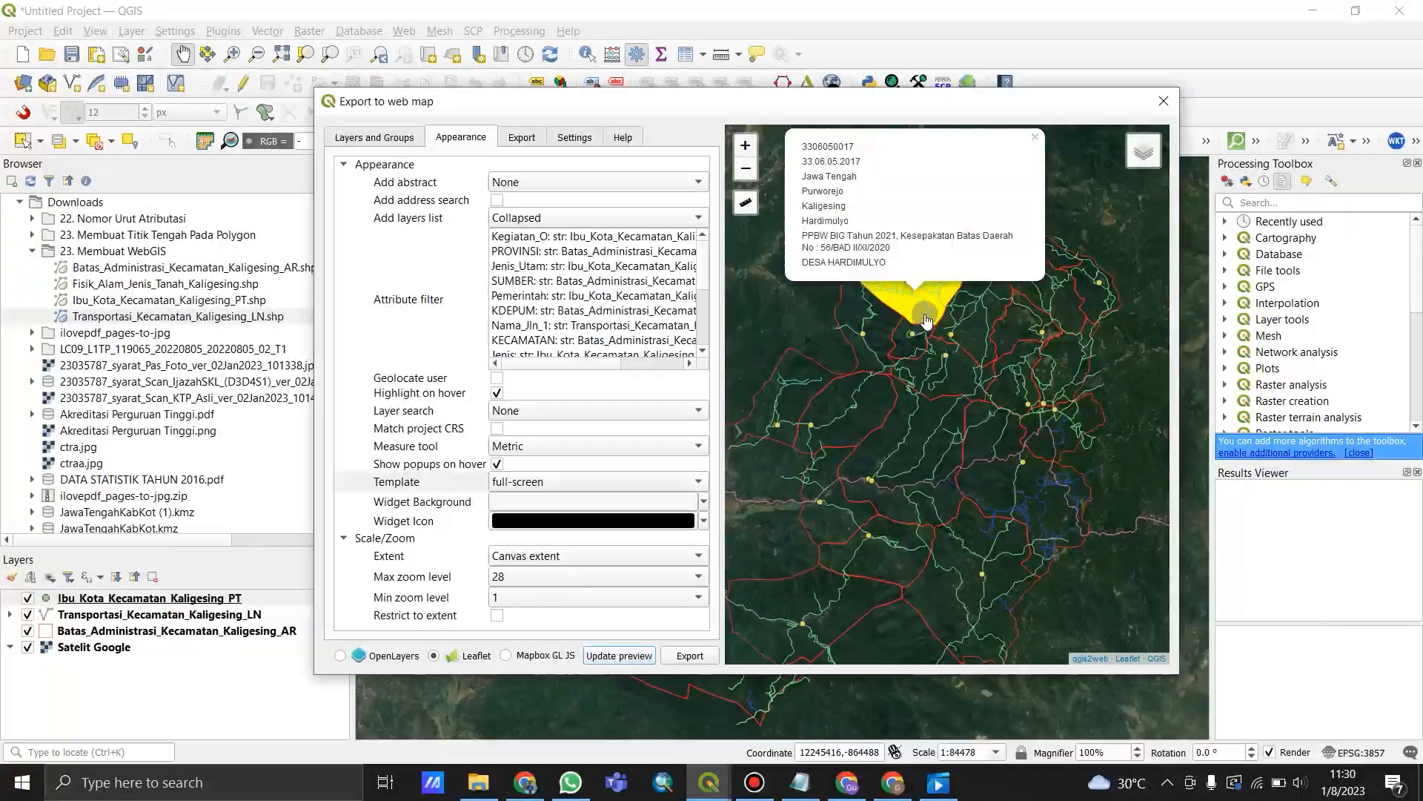
{"action": "mouse_move", "coordinate": [1010, 298]}
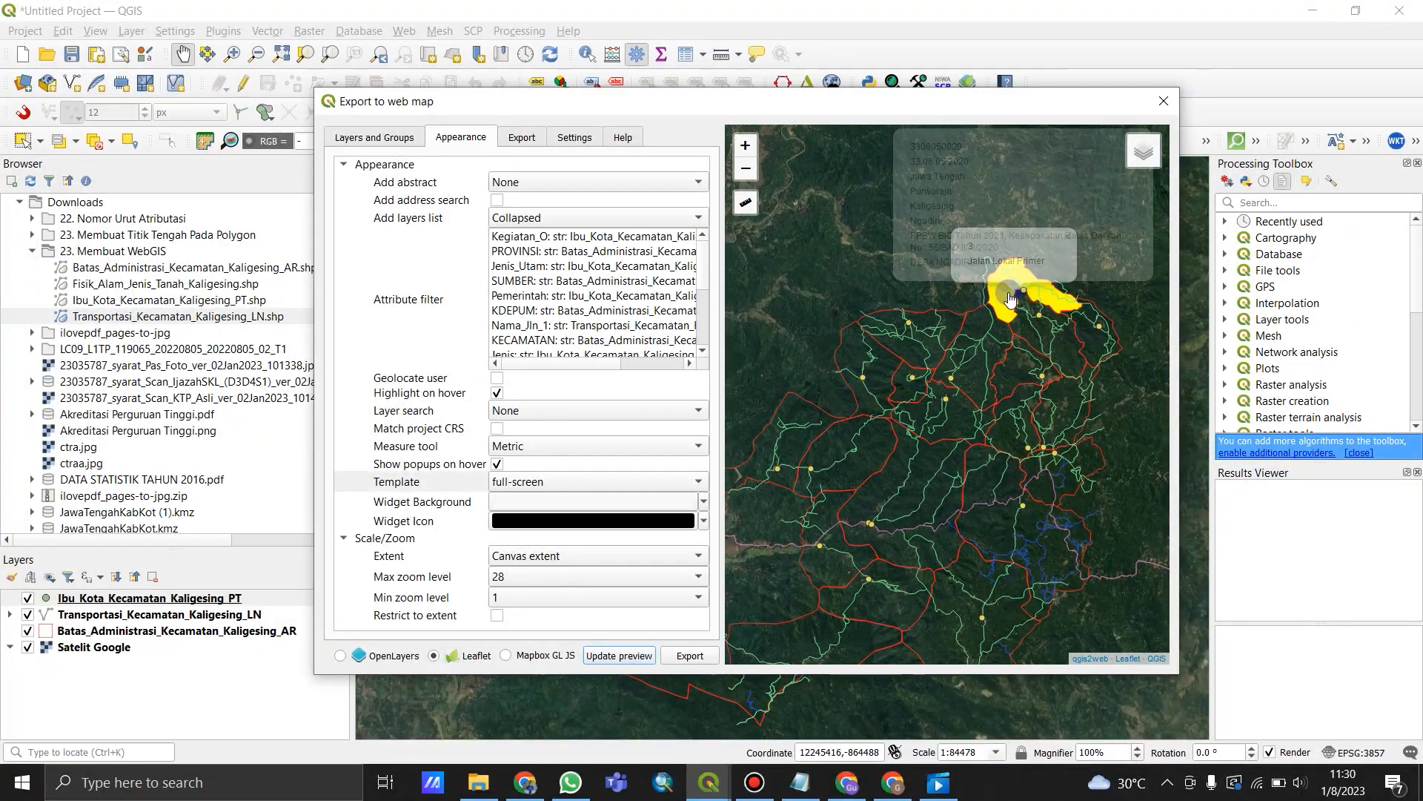
{"action": "mouse_move", "coordinate": [999, 379]}
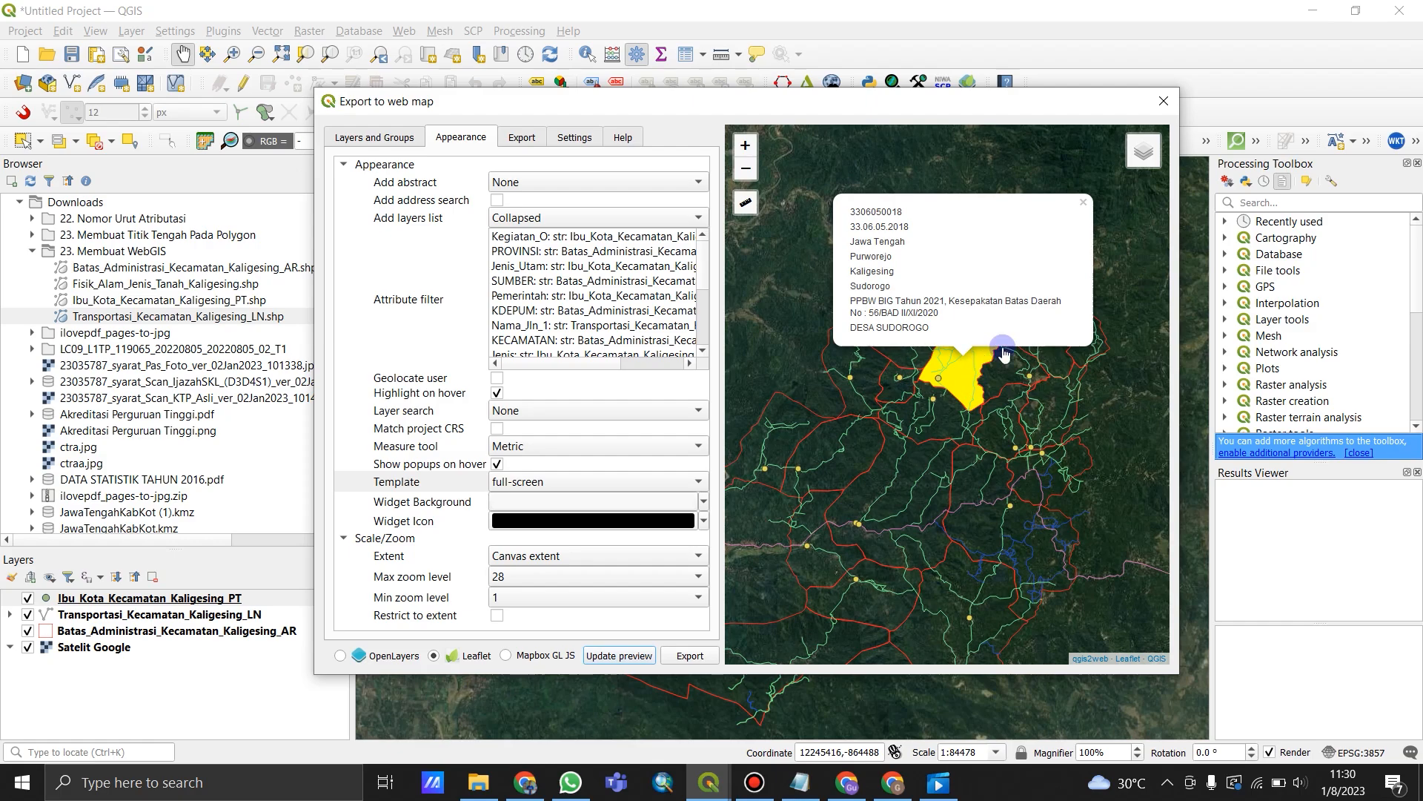
{"action": "scroll", "coordinate": [1105, 392], "scroll_direction": "down", "scroll_amount": 3}
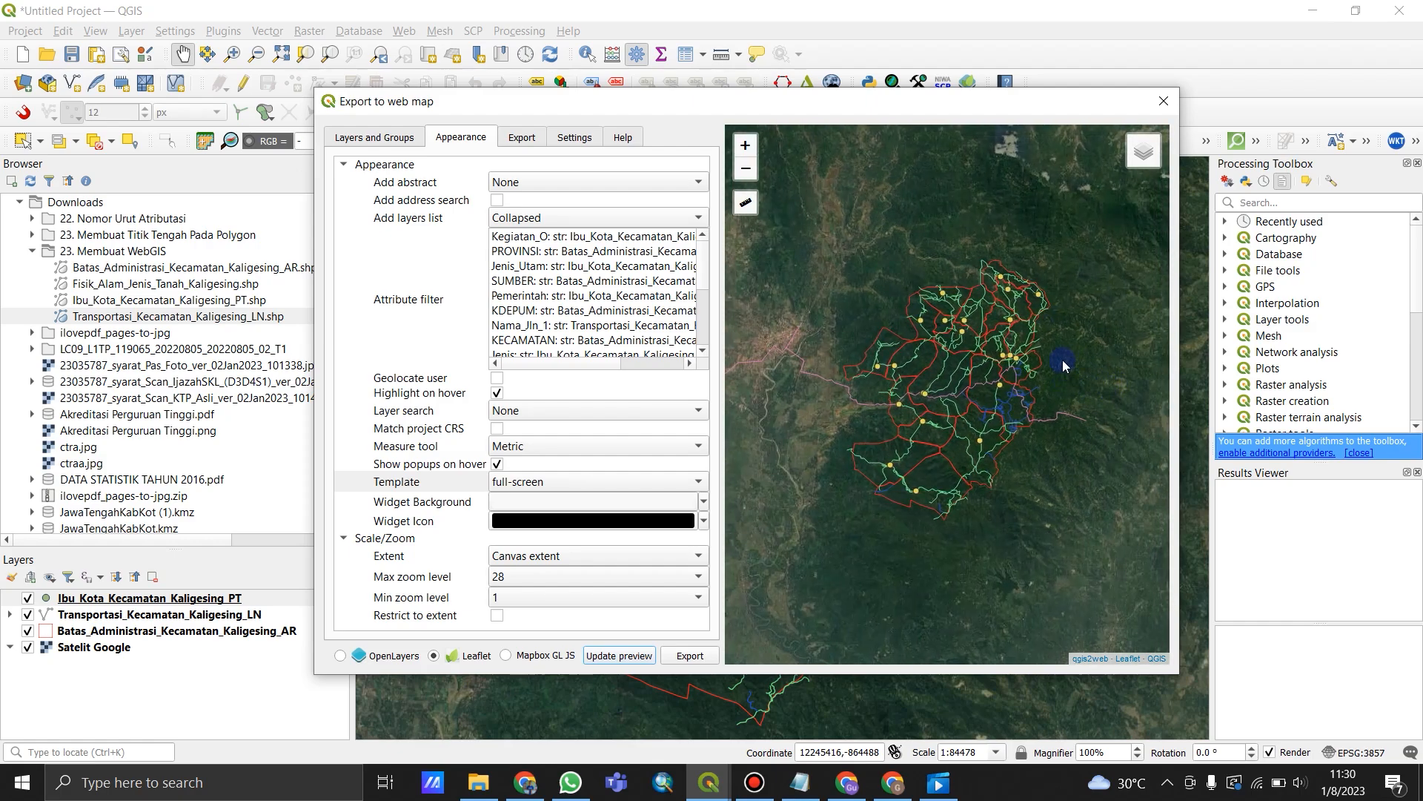
{"action": "scroll", "coordinate": [1065, 365], "scroll_direction": "up", "scroll_amount": 1}
{"action": "scroll", "coordinate": [1082, 367], "scroll_direction": "down", "scroll_amount": 1}
Step: Test the preview's layers list by toggling the Transportasi, Batas_Administrasi and Satelit Google layers off and on again
{"action": "mouse_move", "coordinate": [1132, 172]}
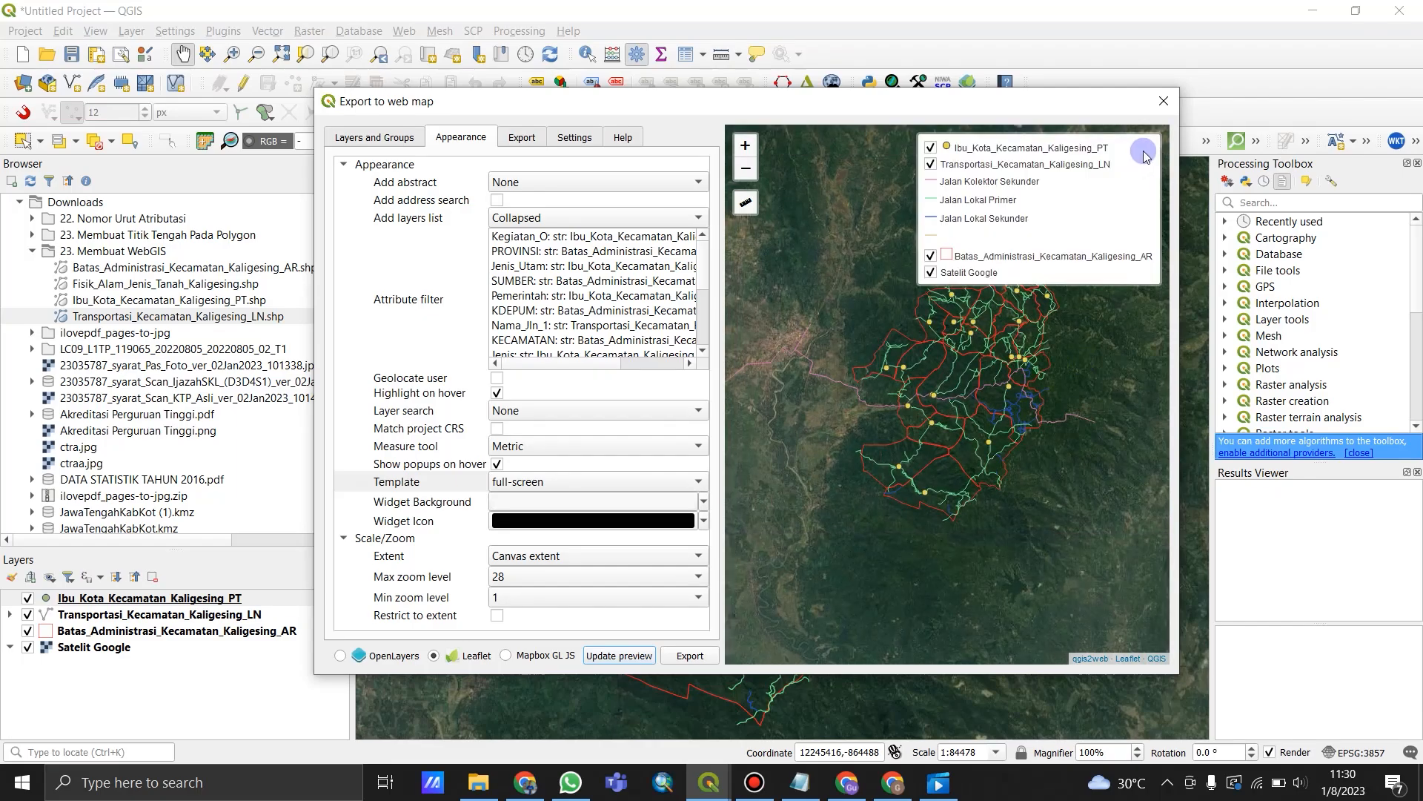
{"action": "left_click", "coordinate": [931, 165]}
{"action": "left_click", "coordinate": [931, 165]}
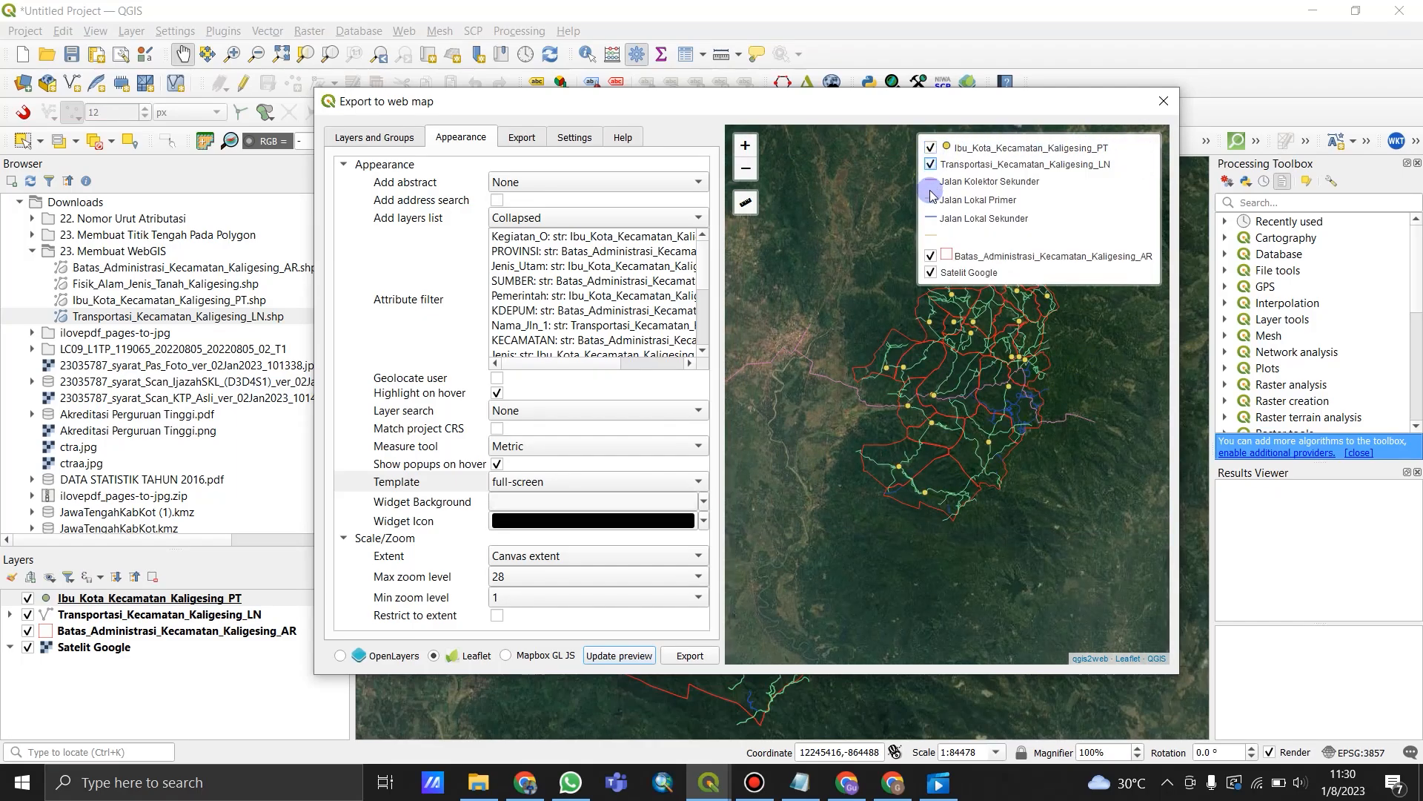
{"action": "left_click", "coordinate": [931, 256]}
{"action": "left_click", "coordinate": [931, 256]}
{"action": "left_click", "coordinate": [932, 272]}
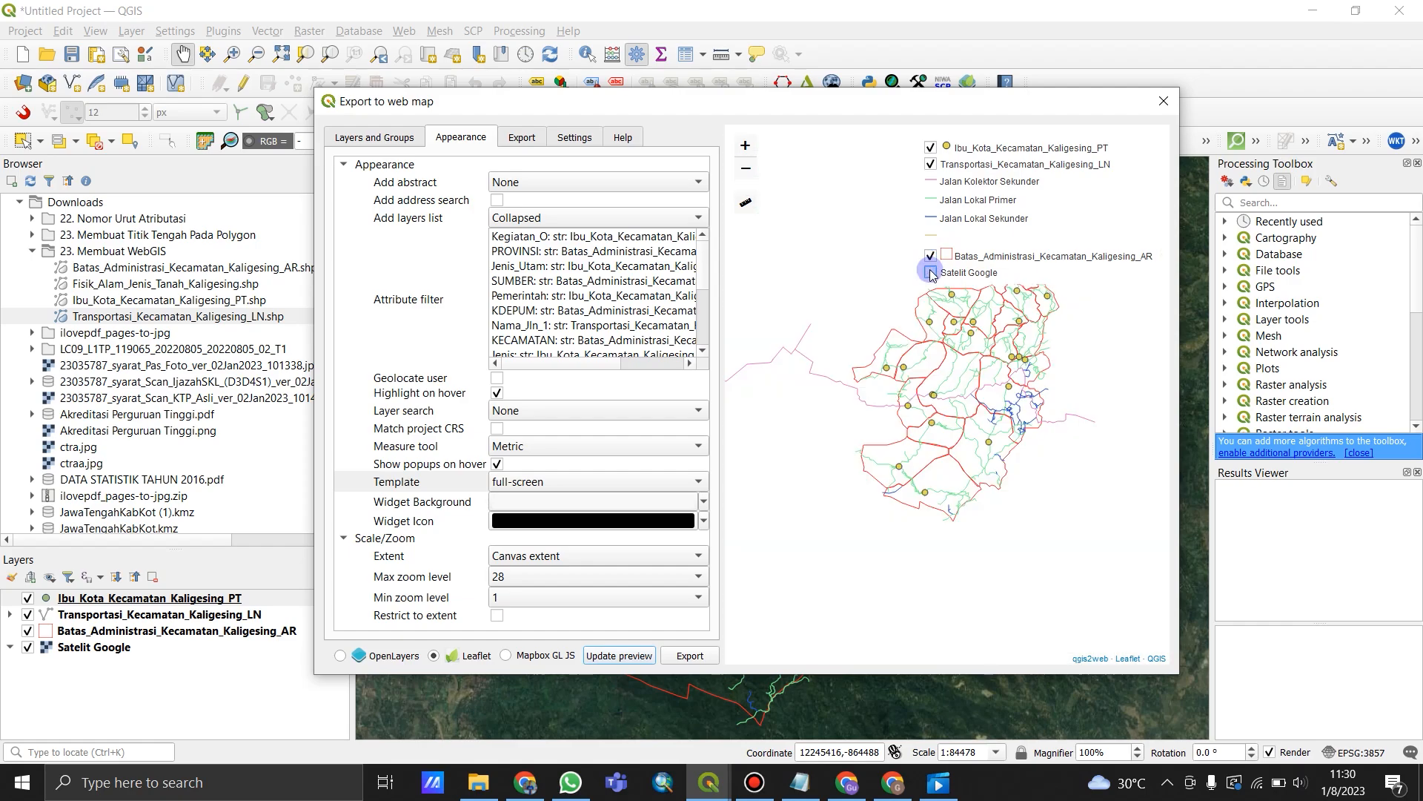
{"action": "left_click", "coordinate": [932, 273]}
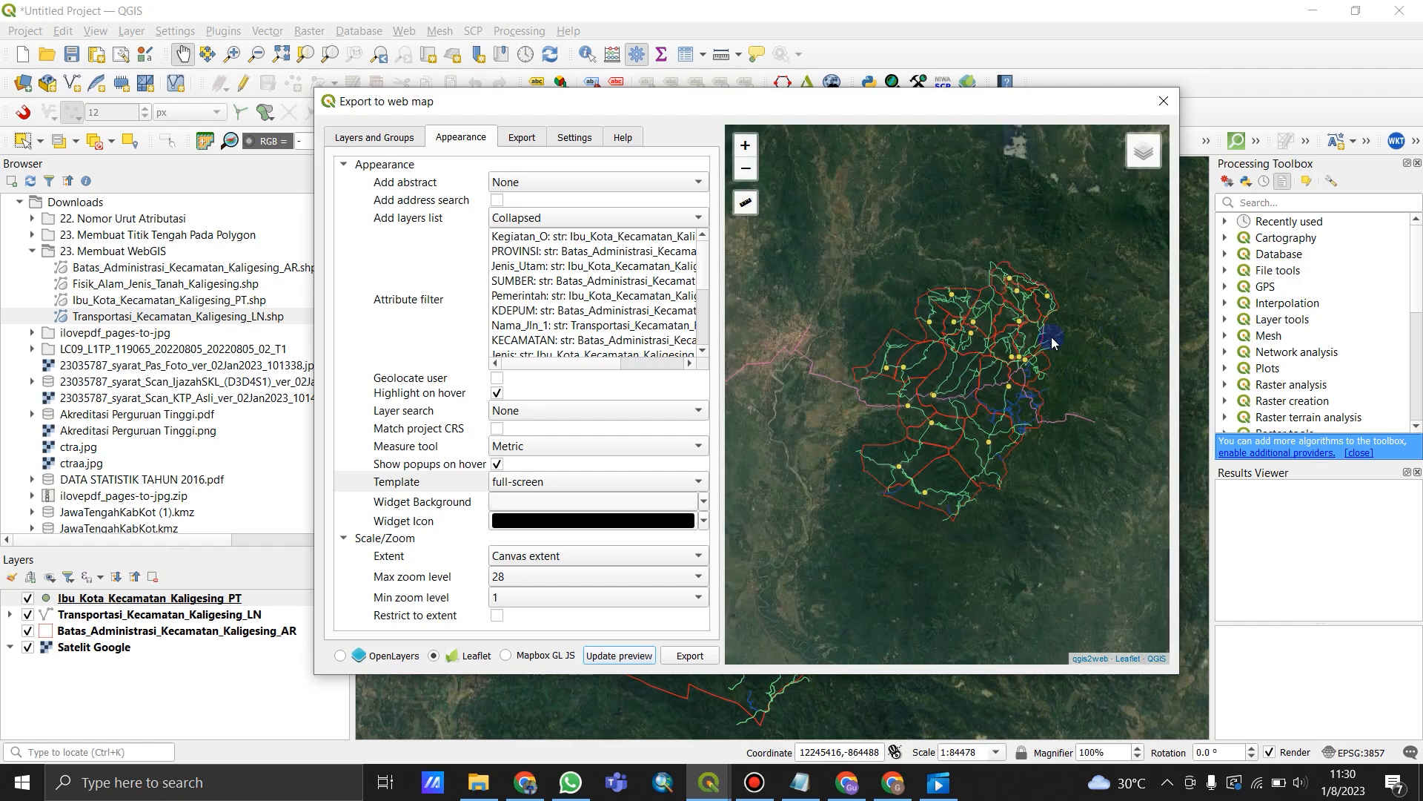
Step: Start choosing the web map's export folder and browse to Downloads > 23. Membuat WebGIS
{"action": "left_click", "coordinate": [522, 137]}
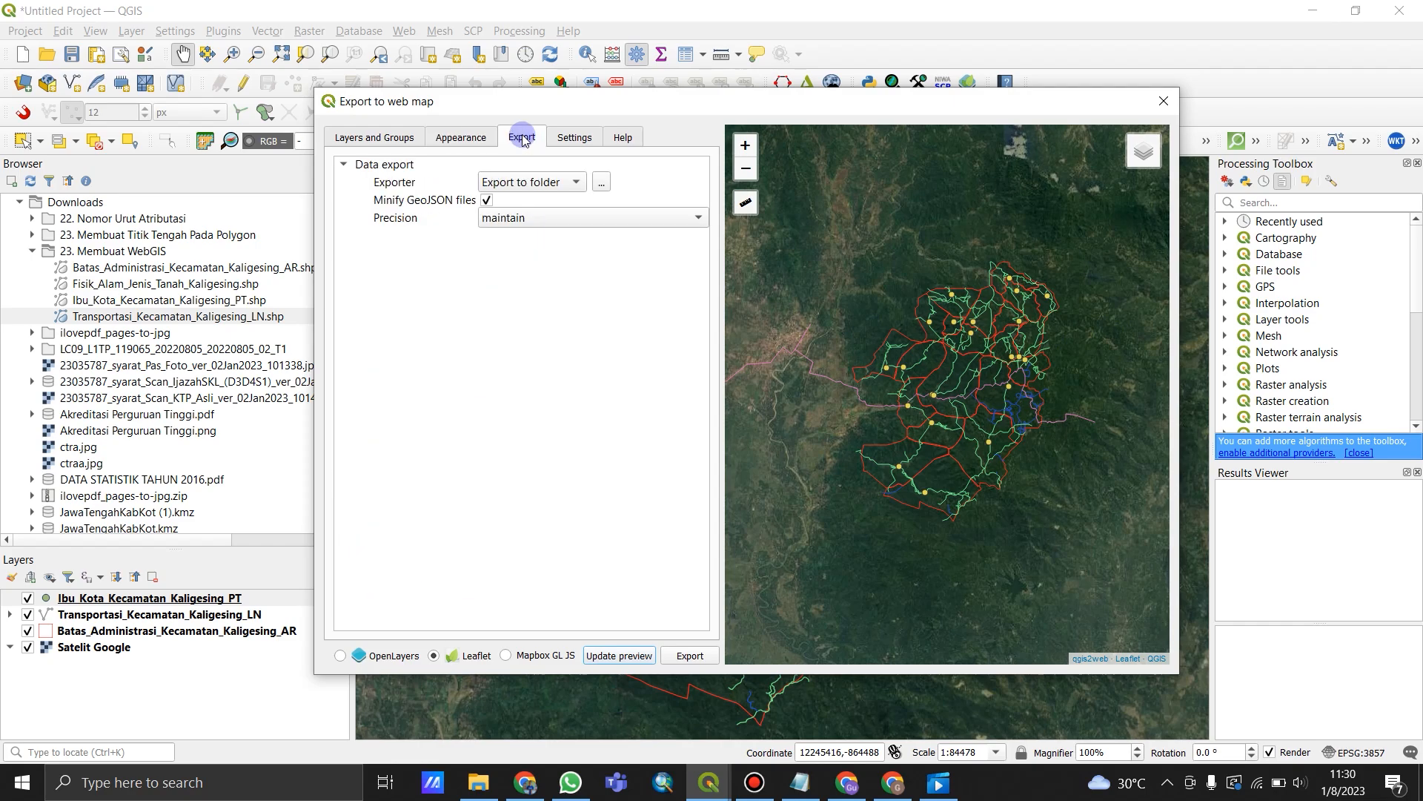
{"action": "left_click", "coordinate": [602, 181]}
{"action": "scroll", "coordinate": [382, 304], "scroll_direction": "down", "scroll_amount": 3}
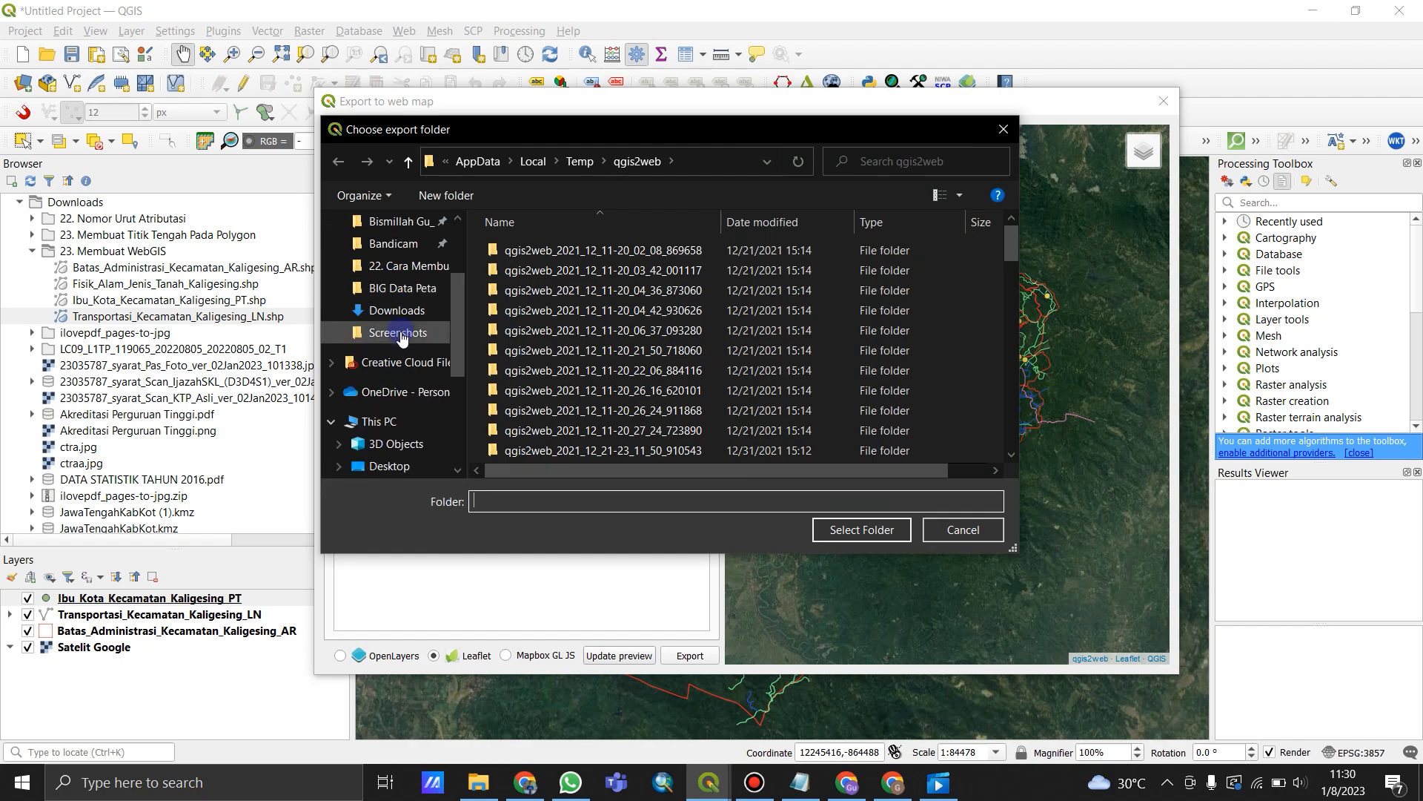
{"action": "left_click", "coordinate": [400, 311]}
{"action": "left_click", "coordinate": [526, 300]}
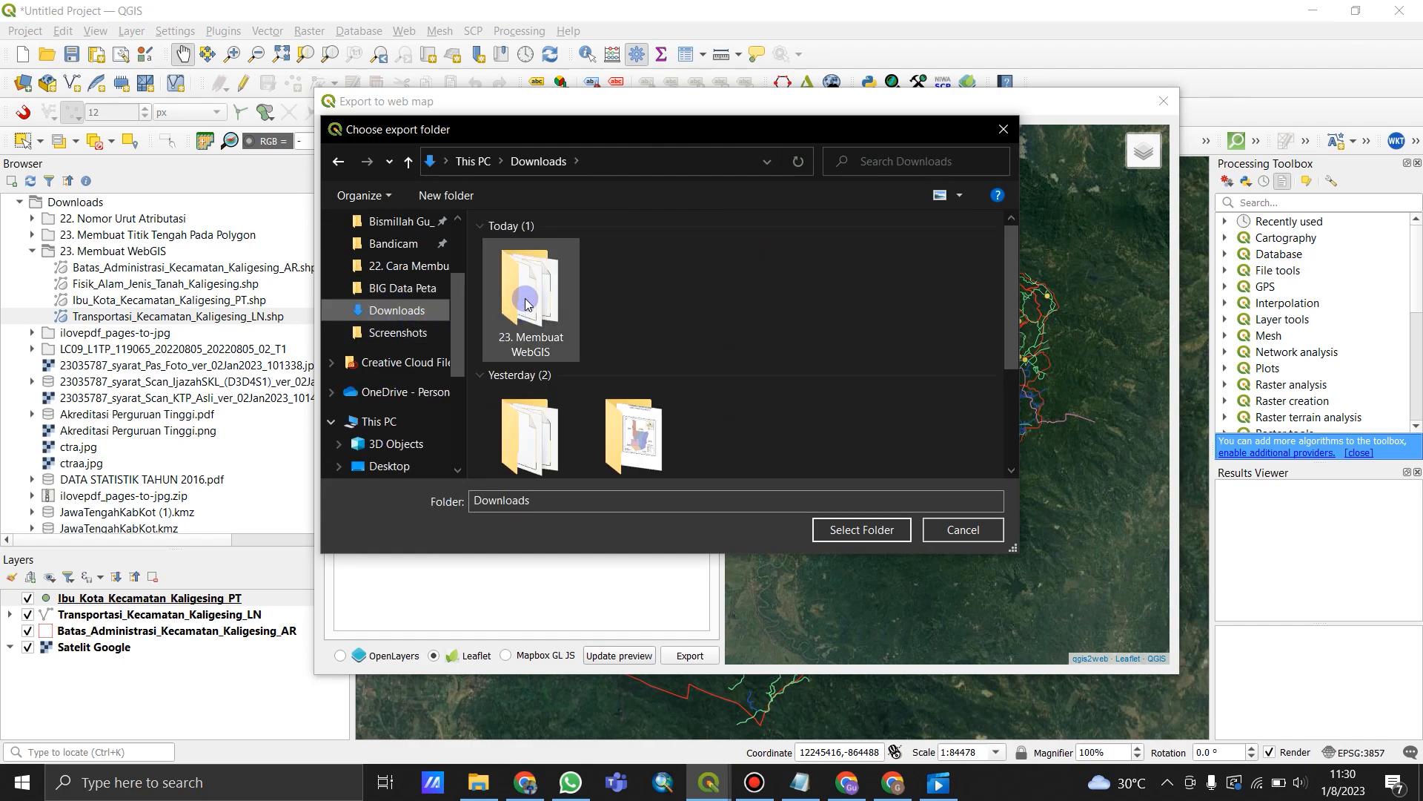
{"action": "double_click", "coordinate": [527, 300]}
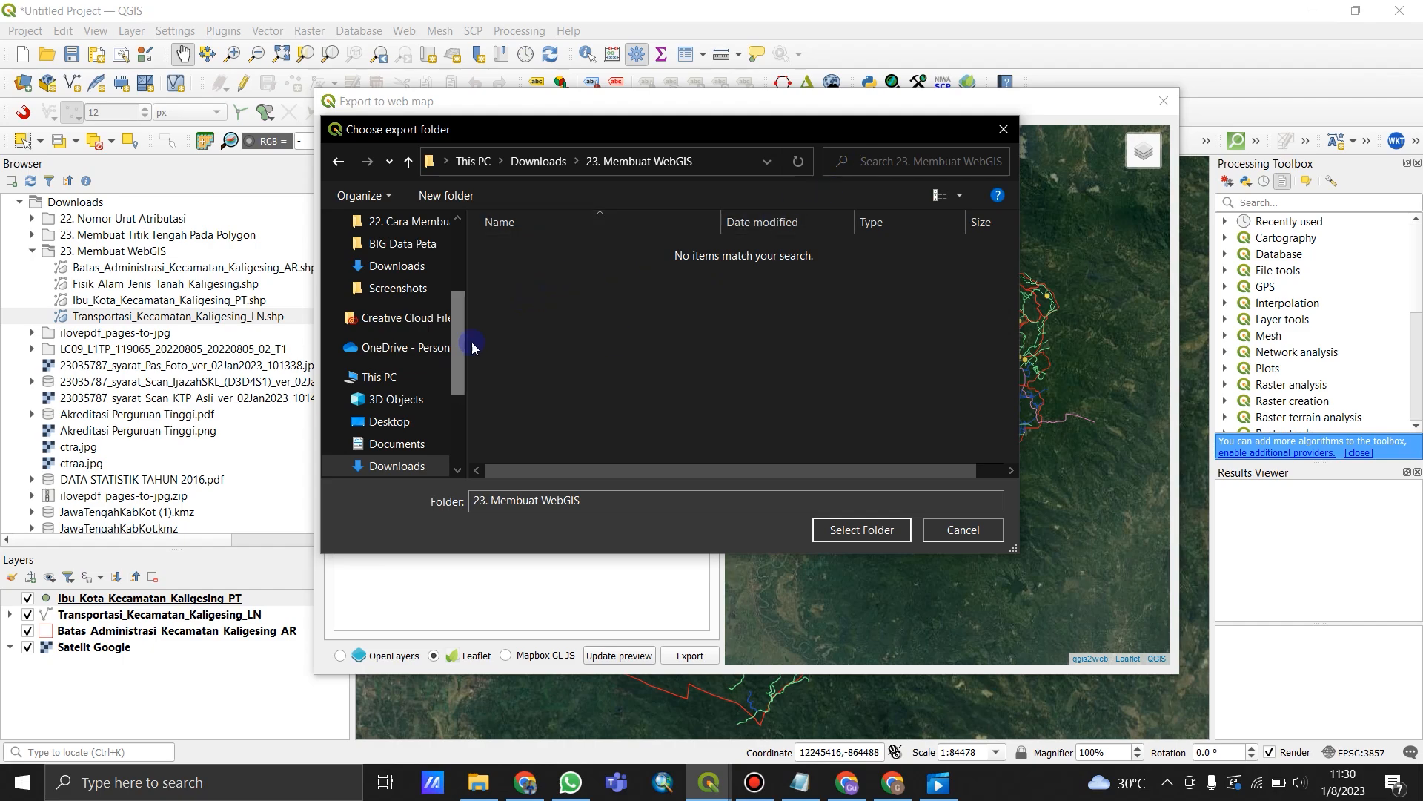
Step: Create a subfolder named Data WebGIS in 23. Membuat WebGIS and select it as the export folder
{"action": "right_click", "coordinate": [550, 347]}
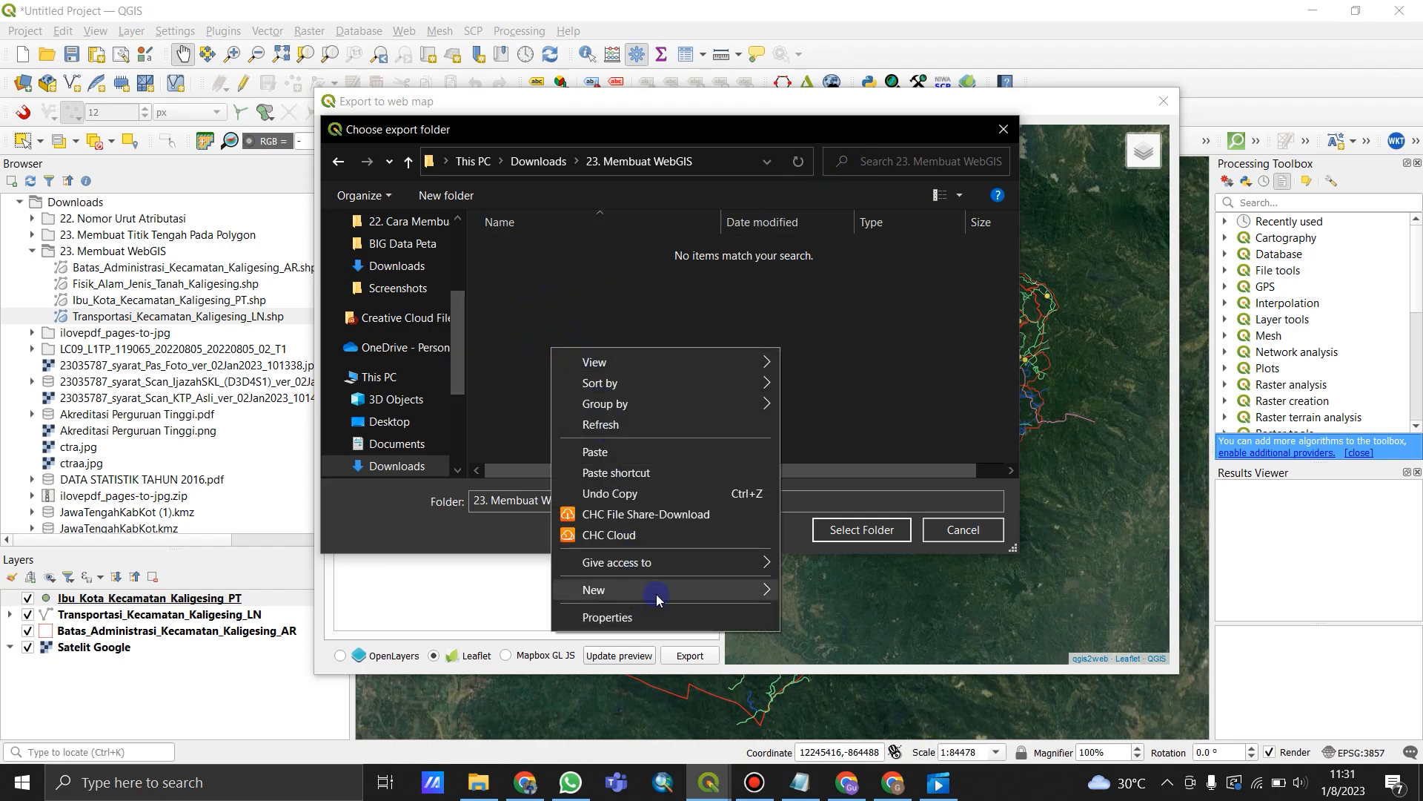
{"action": "mouse_move", "coordinate": [652, 591]}
{"action": "left_click", "coordinate": [847, 201]}
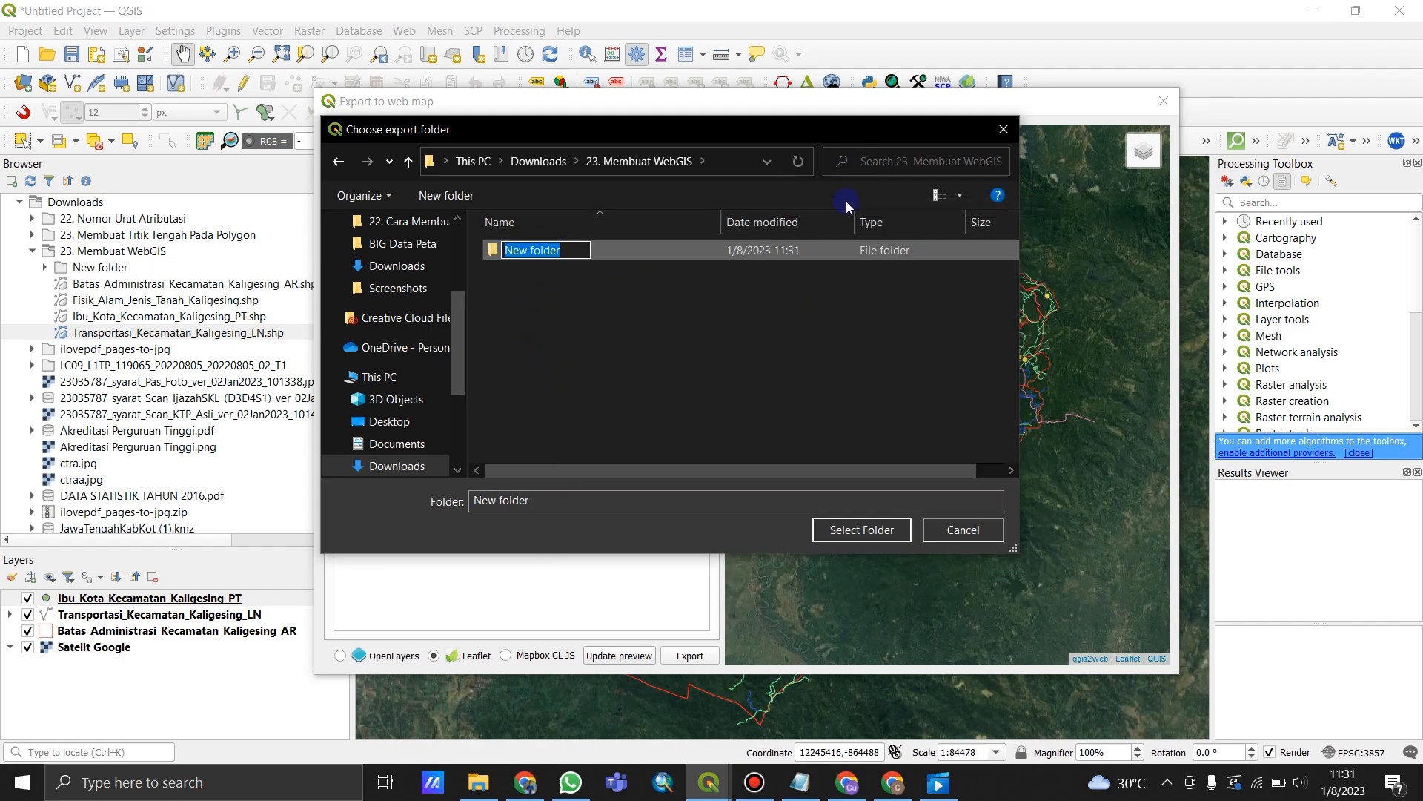
{"action": "type", "text": "Data WebGIS"}
{"action": "key", "text": "Return"}
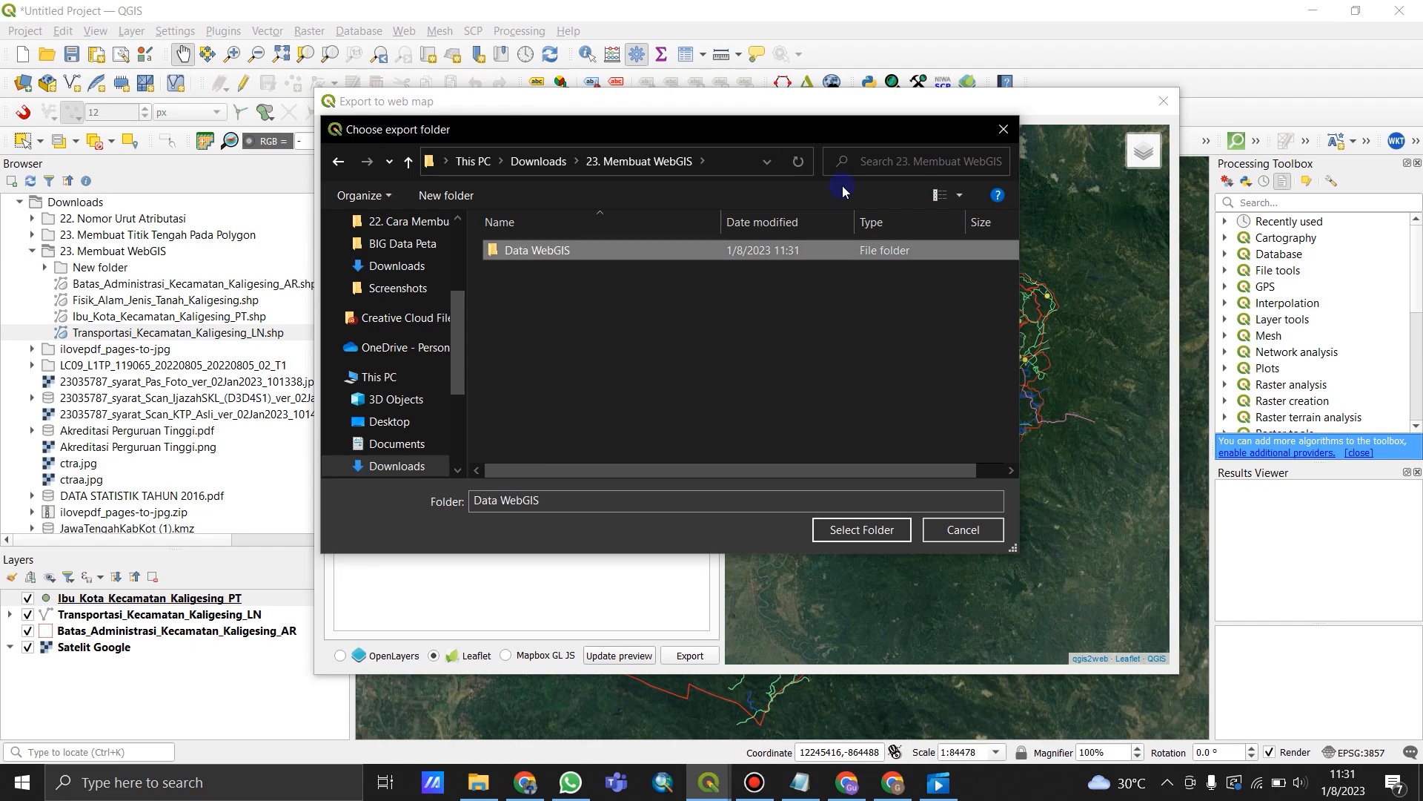
{"action": "double_click", "coordinate": [532, 256]}
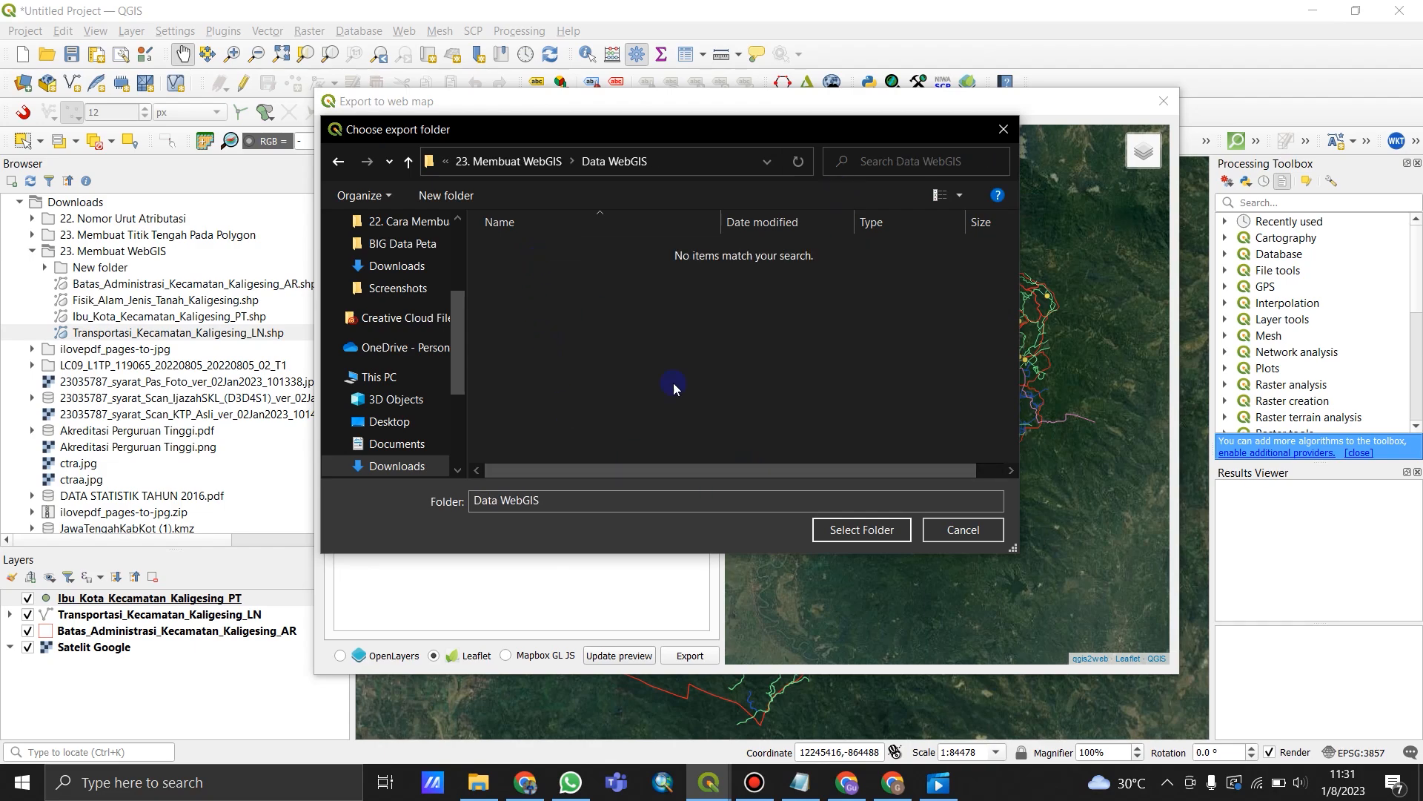
{"action": "left_click", "coordinate": [861, 529]}
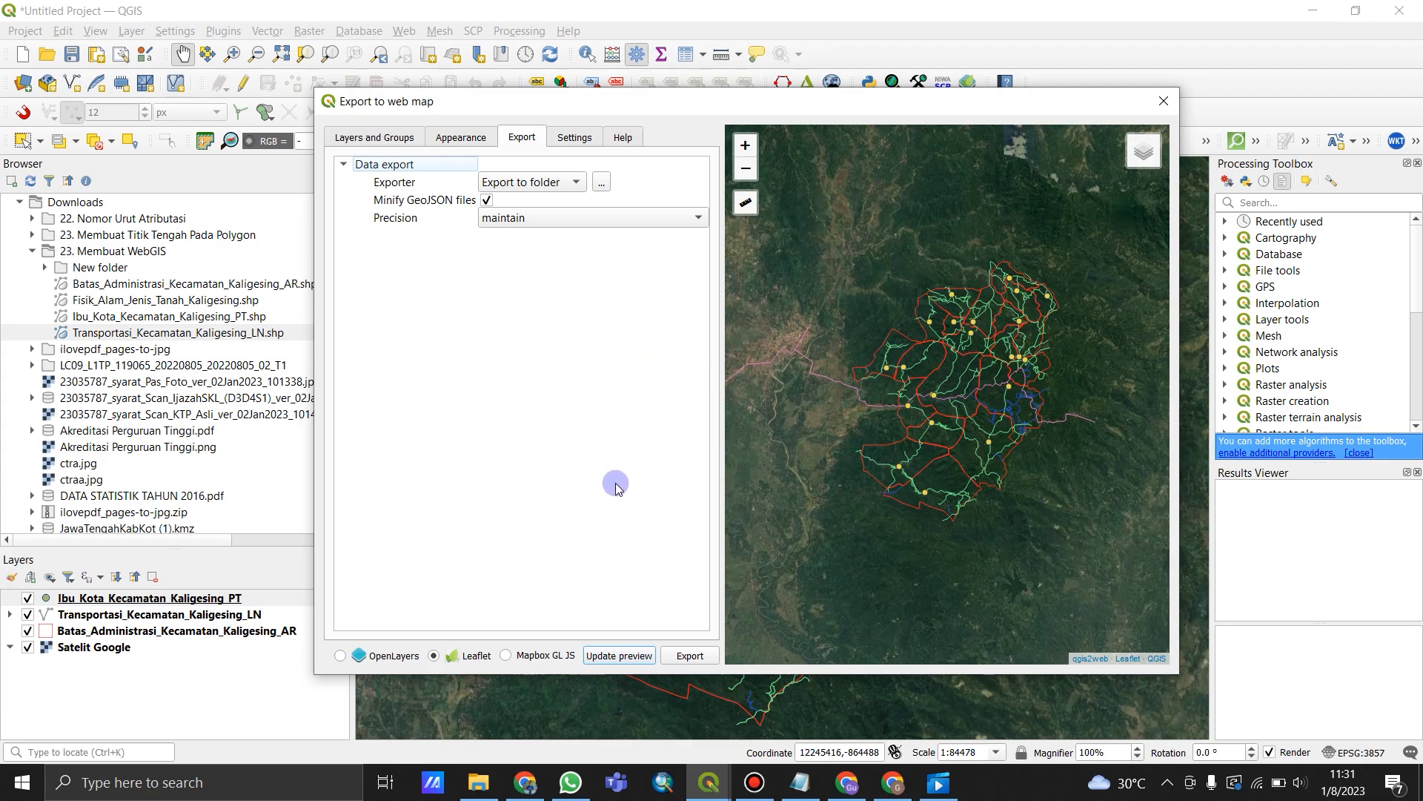
Step: Export the Leaflet web map, check the resulting index.html map in the browser, and close its page
{"action": "left_click", "coordinate": [690, 657]}
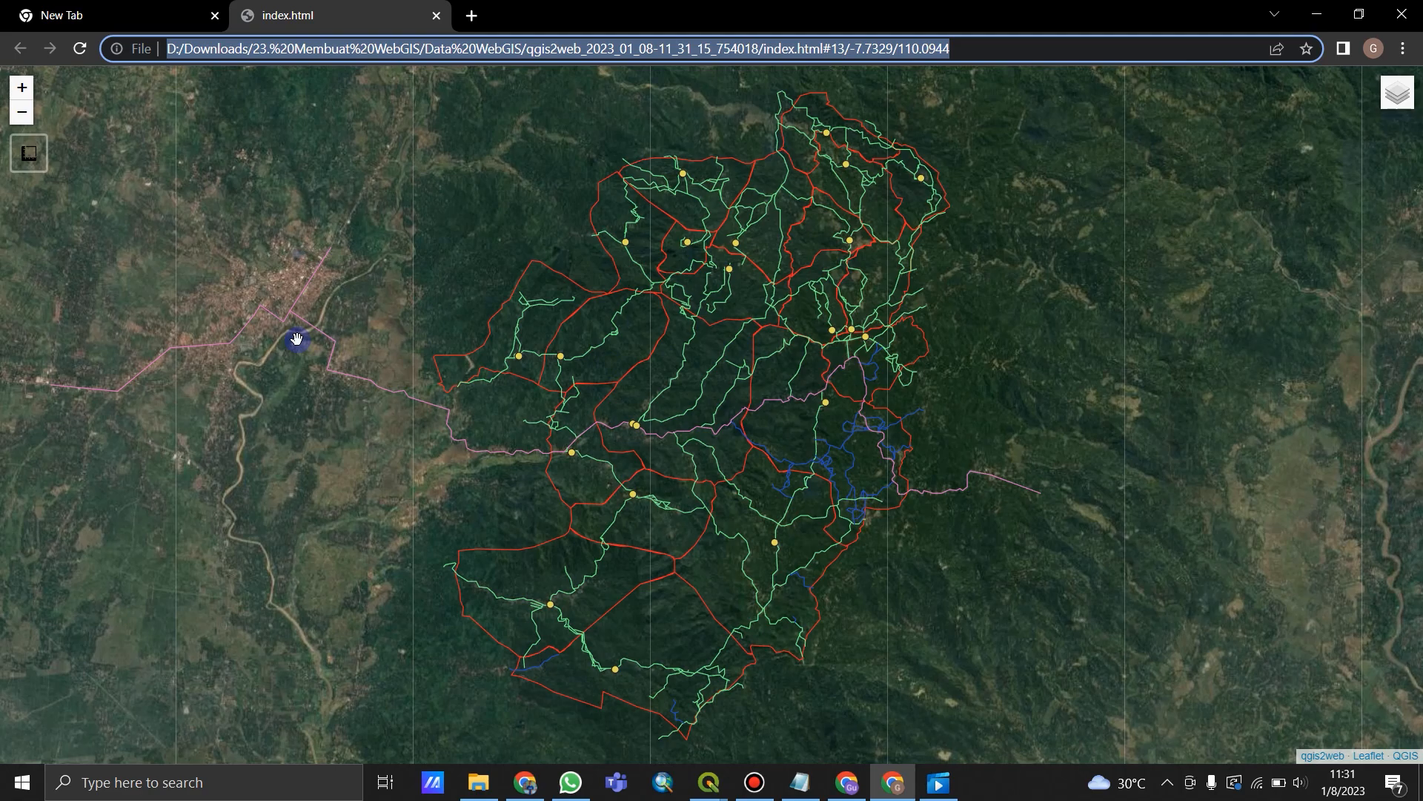
{"action": "scroll", "coordinate": [334, 326], "scroll_direction": "down", "scroll_amount": 1}
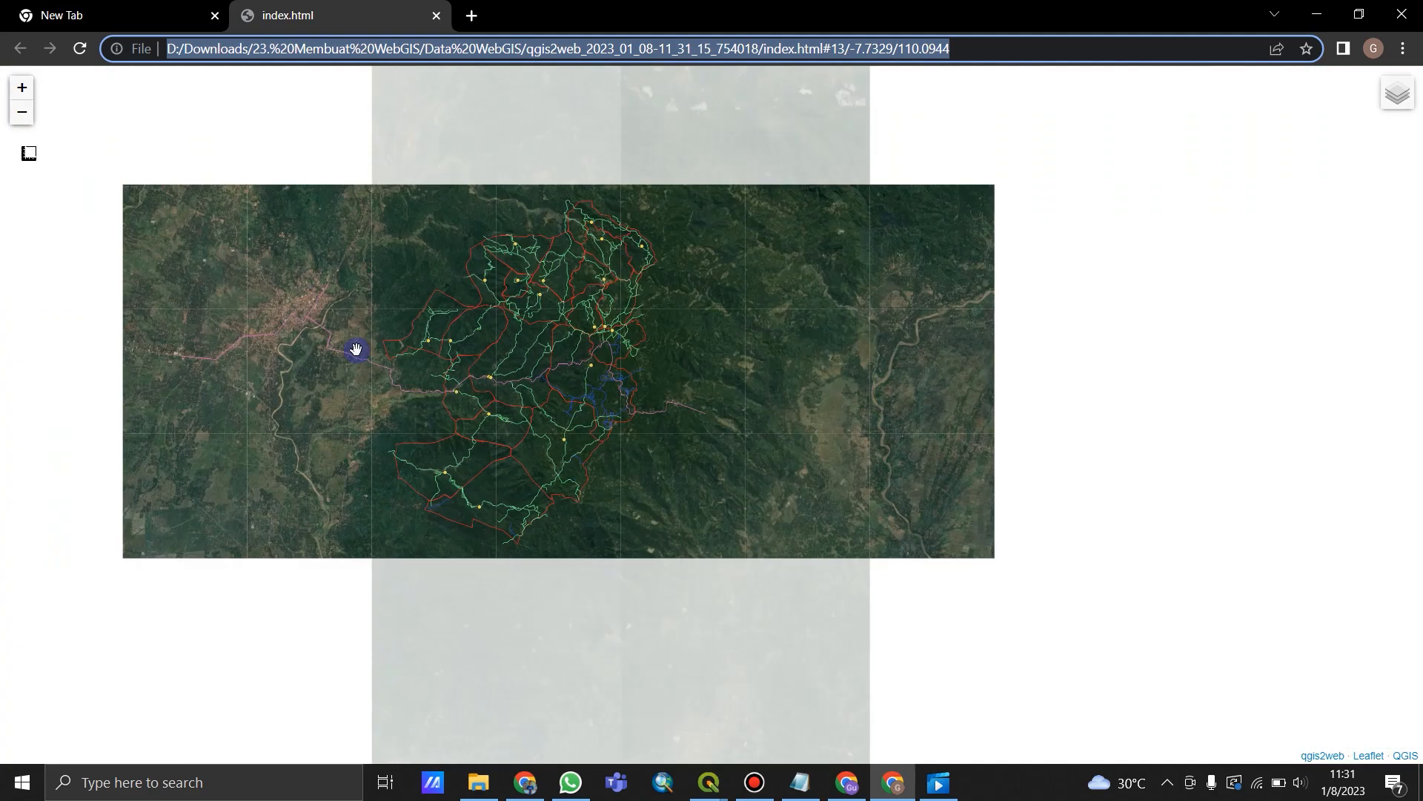
{"action": "scroll", "coordinate": [340, 345], "scroll_direction": "up", "scroll_amount": 1}
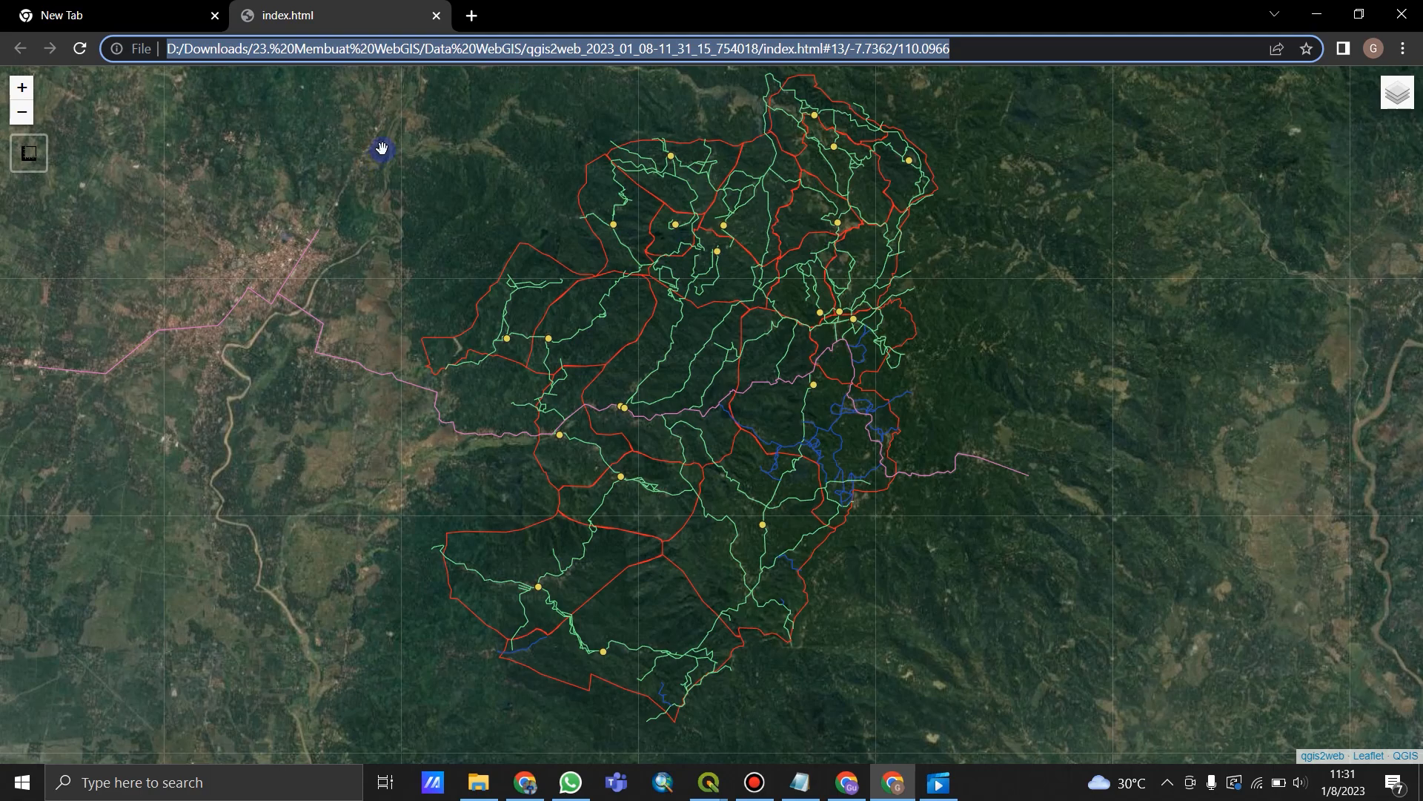
{"action": "left_click", "coordinate": [436, 15]}
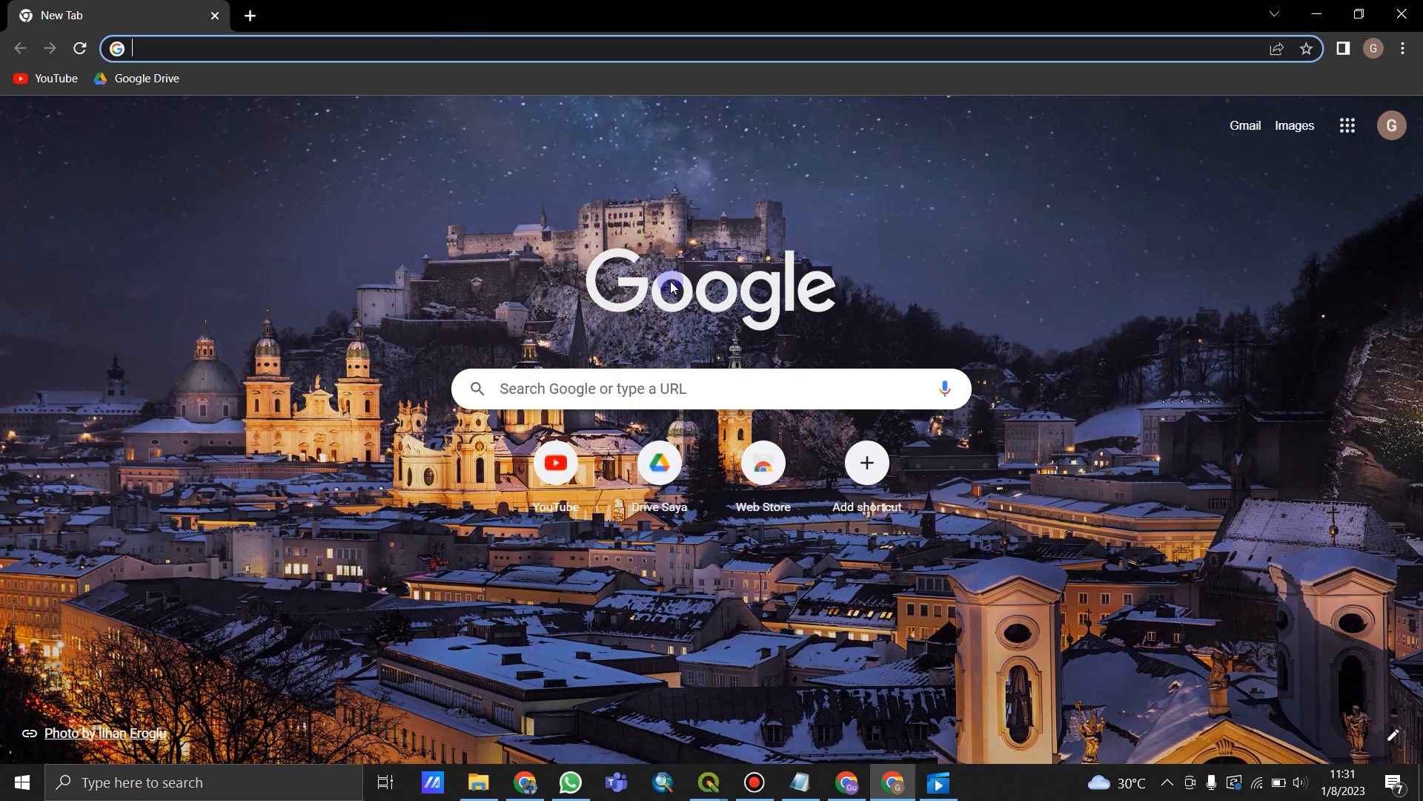
Step: Find the GitHub website through a Google search and open its sign-in page
{"action": "left_click", "coordinate": [281, 53]}
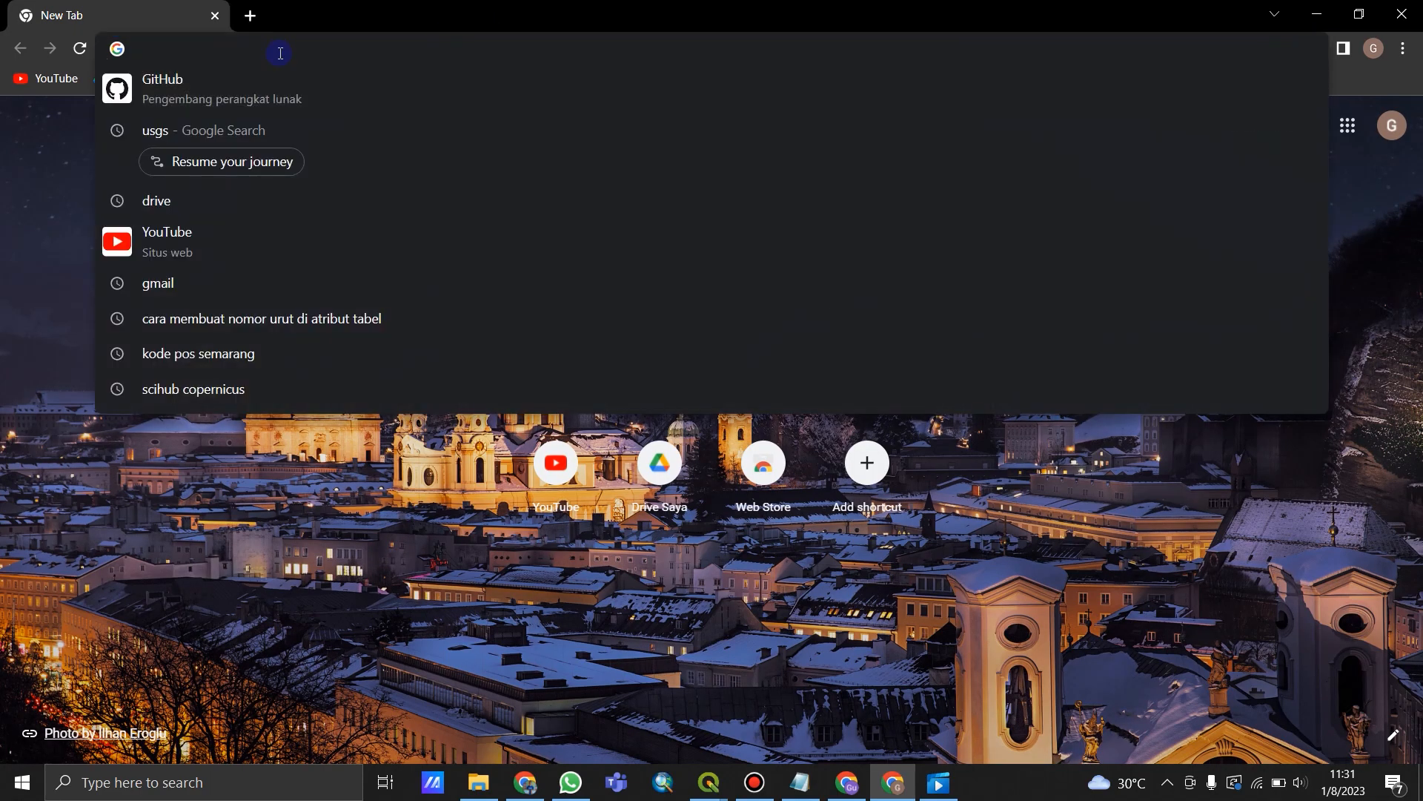
{"action": "left_click", "coordinate": [208, 95]}
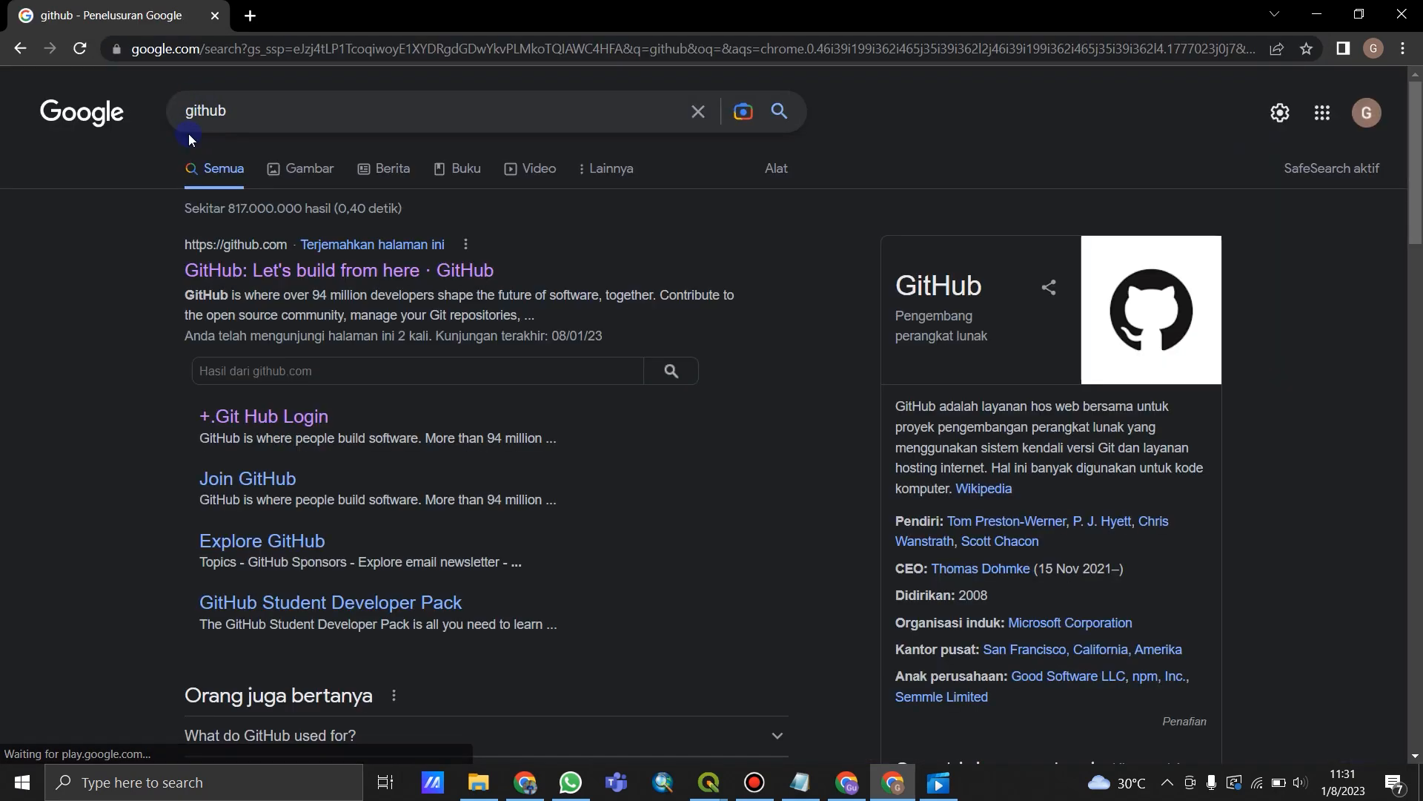
{"action": "left_click", "coordinate": [241, 273]}
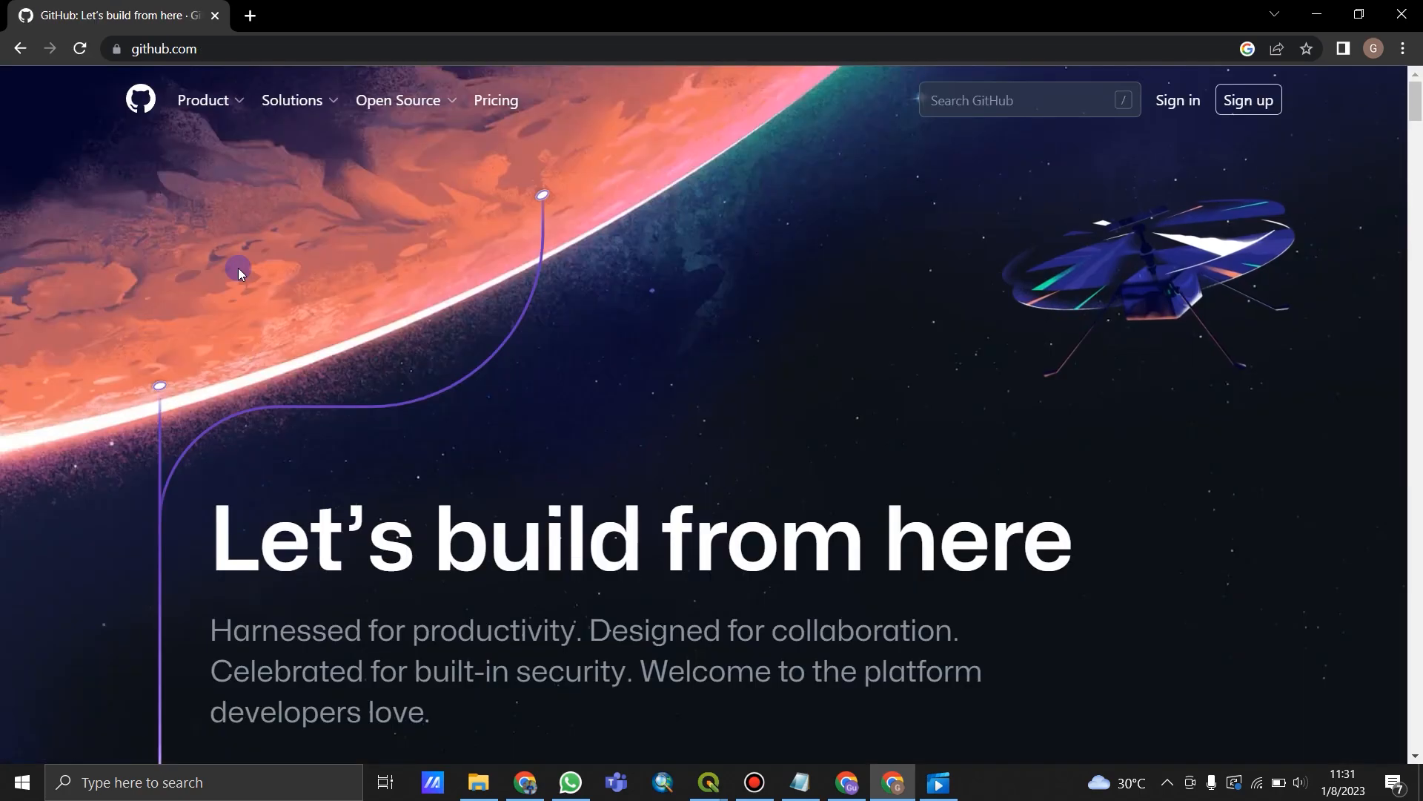
{"action": "left_click", "coordinate": [1179, 103]}
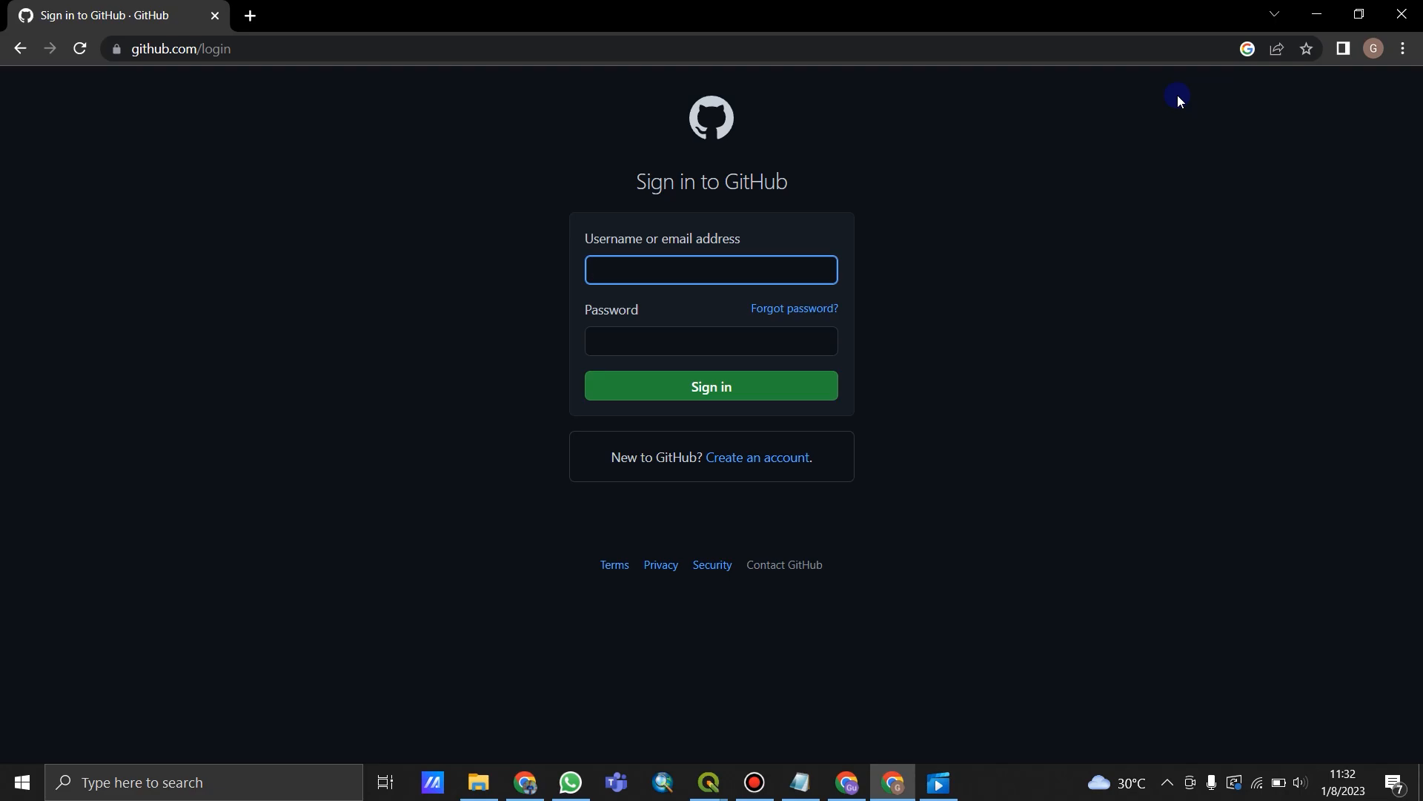
Step: Sign in to GitHub with the account's e-mail address and password, and dismiss the browser's offer to save the password
{"action": "type", "text": "gu"}
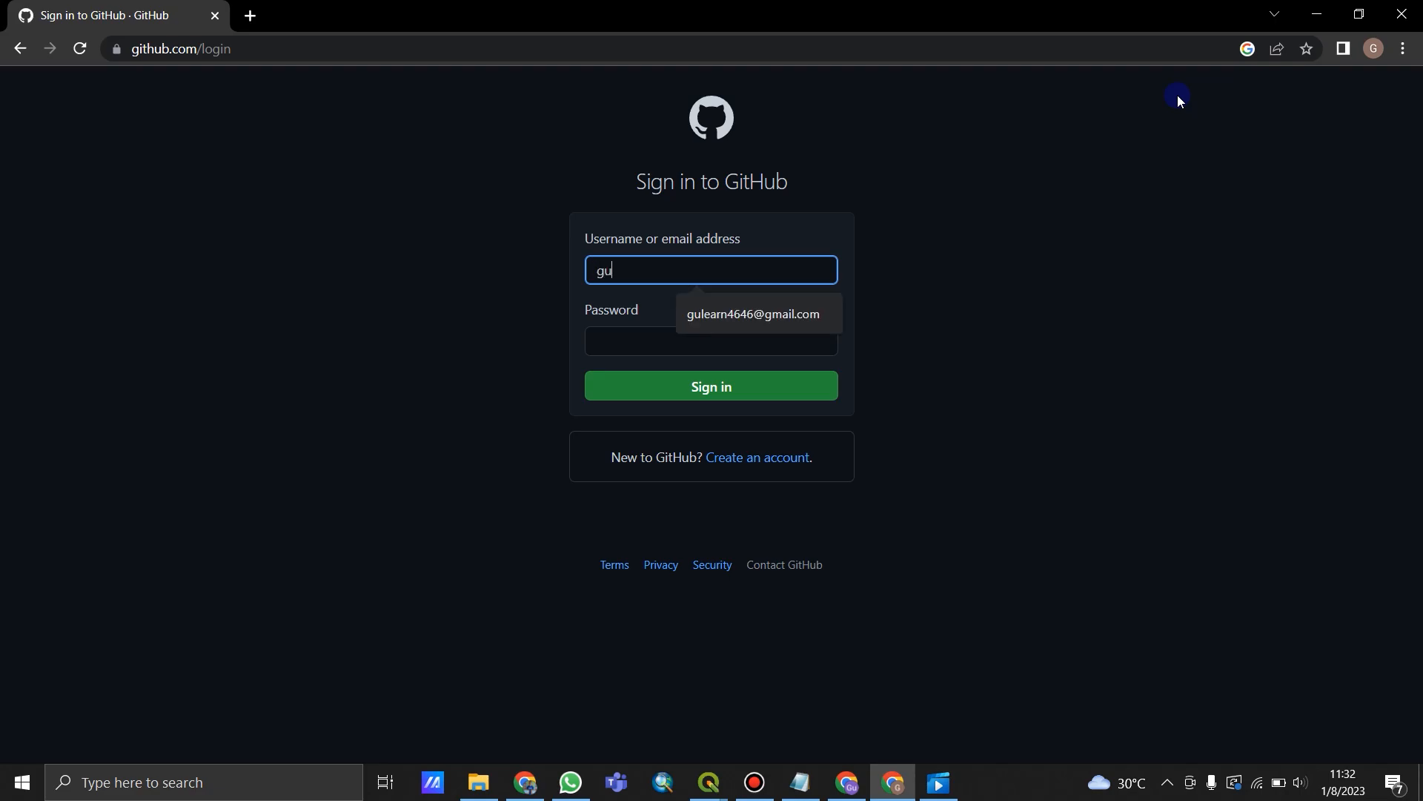
{"action": "left_click", "coordinate": [754, 313]}
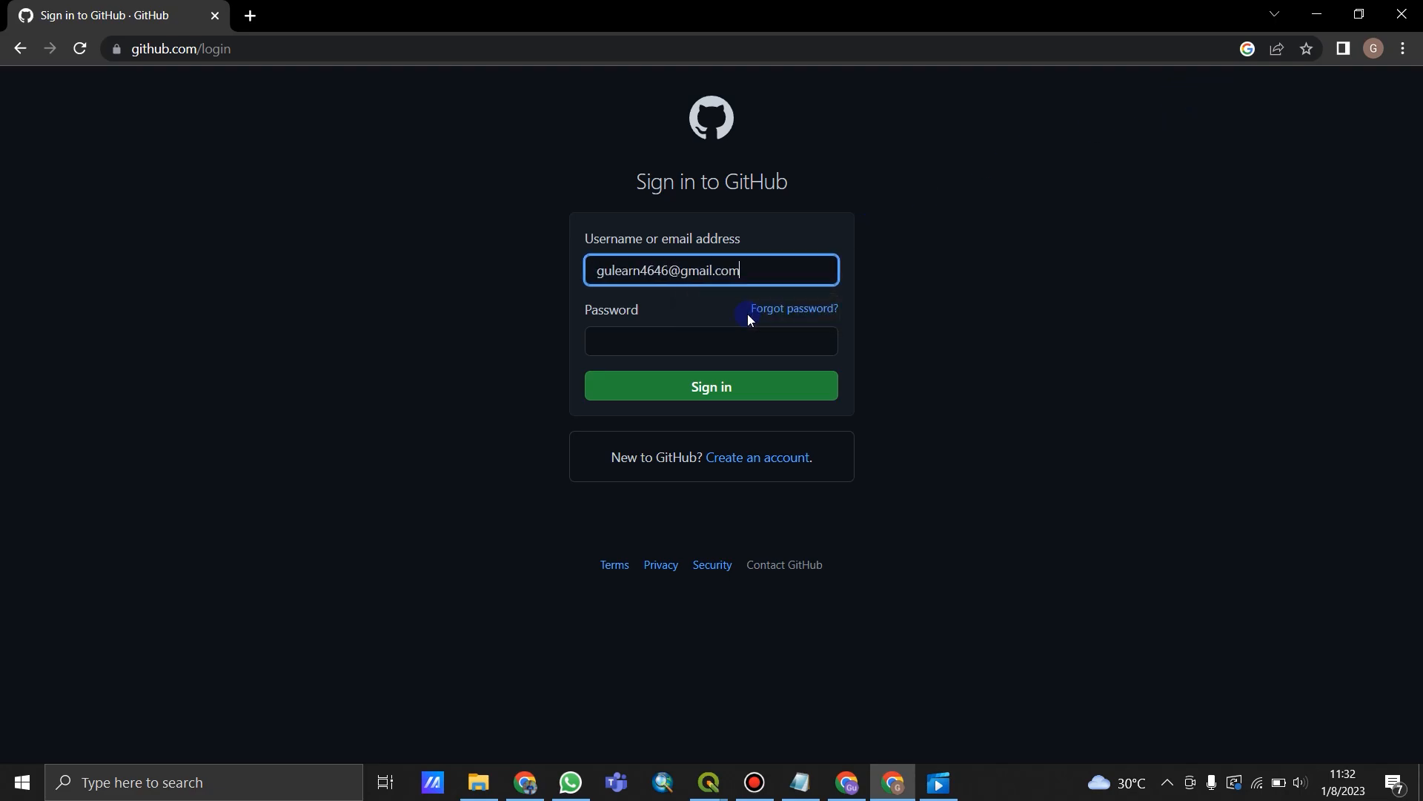
{"action": "left_click", "coordinate": [691, 342]}
{"action": "type", "text": "*****"}
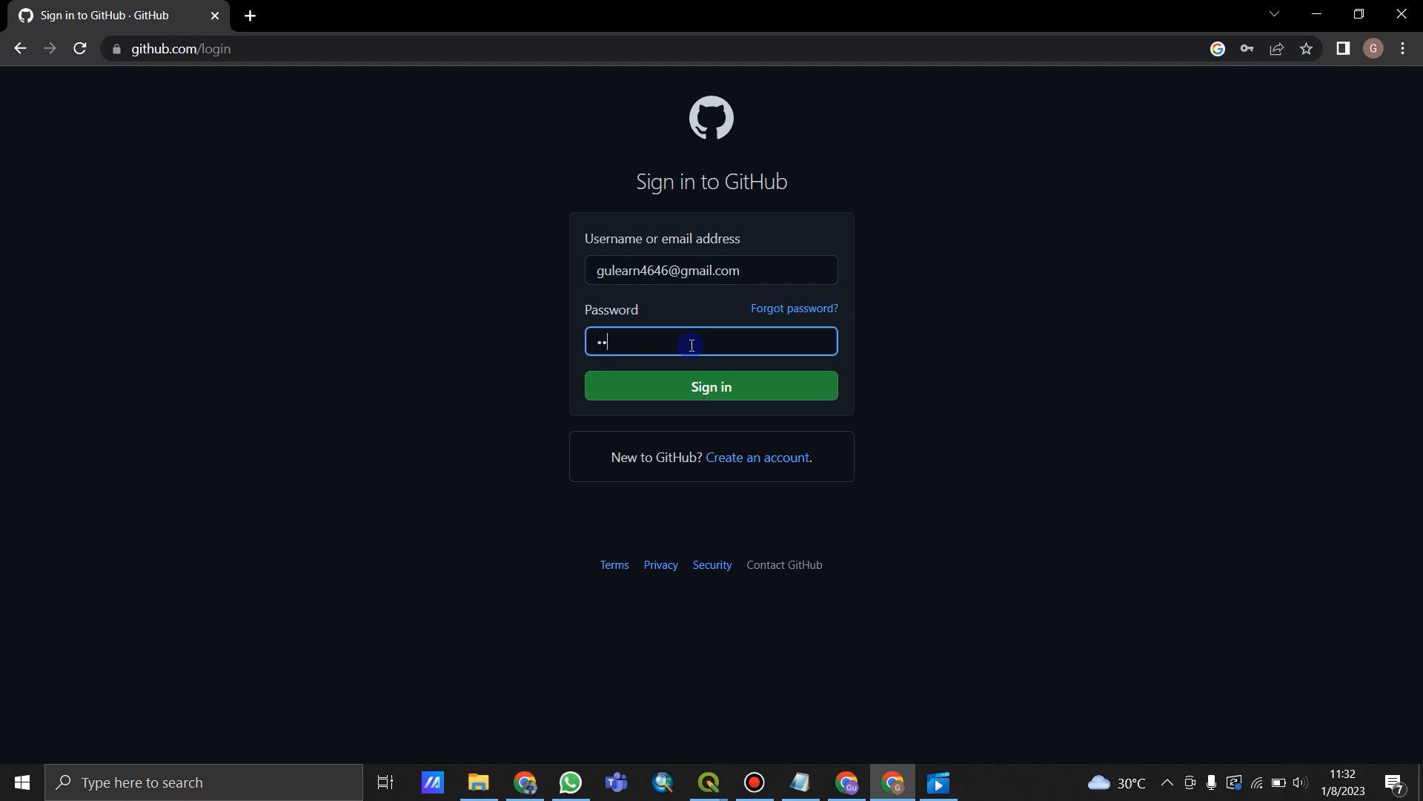
{"action": "type", "text": "******"}
{"action": "left_click", "coordinate": [704, 387]}
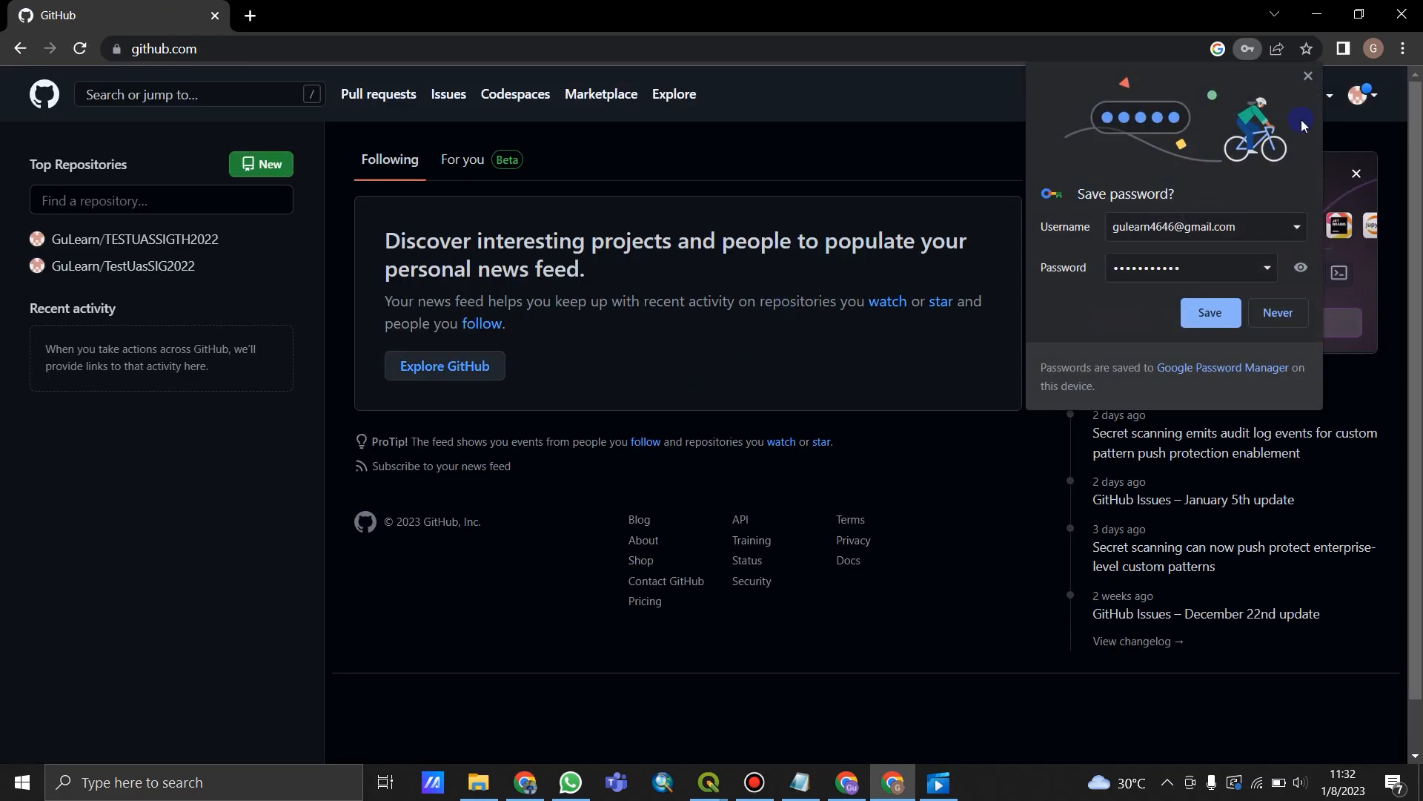
{"action": "left_click", "coordinate": [1309, 79]}
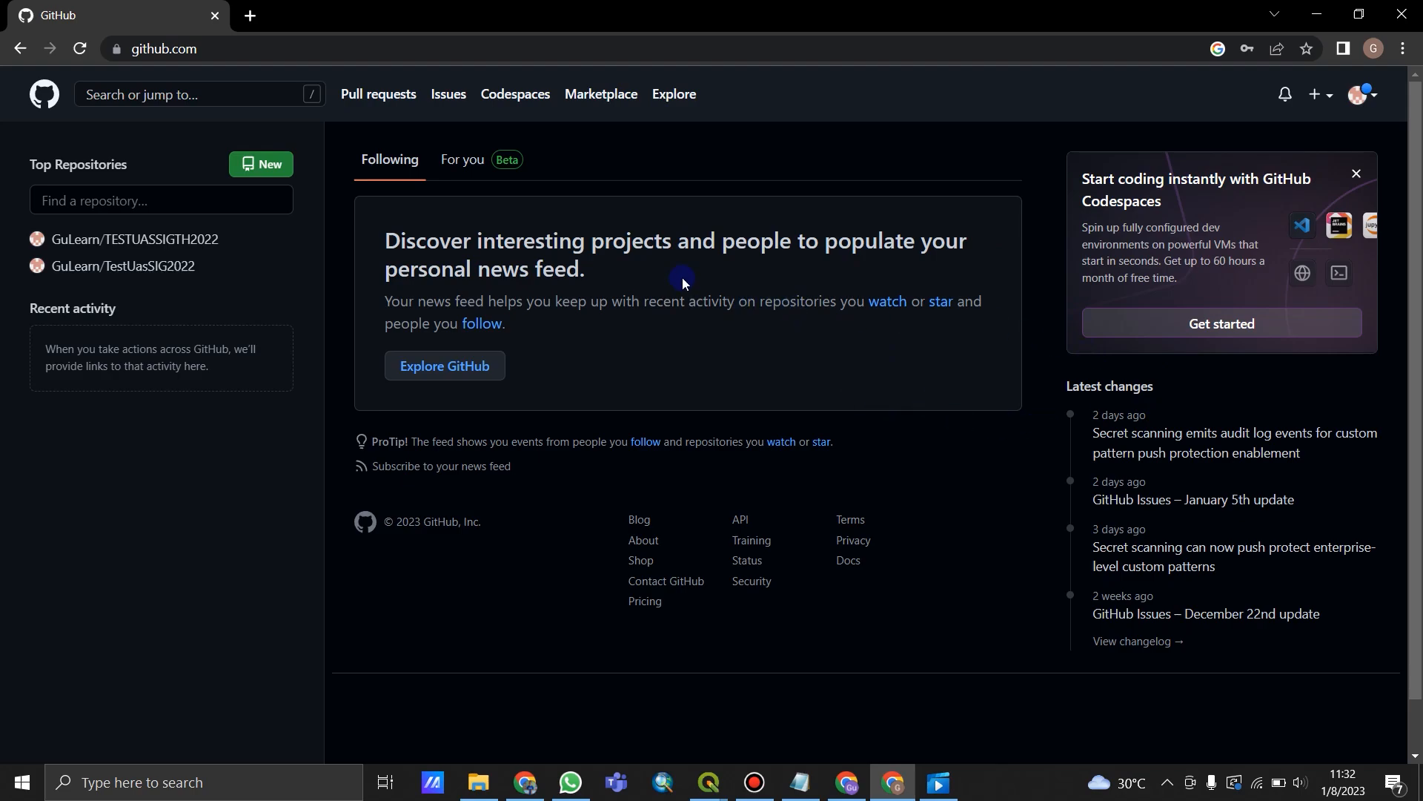
Step: Start a new GitHub repository and name it LatihanWebGIS
{"action": "left_click", "coordinate": [269, 165]}
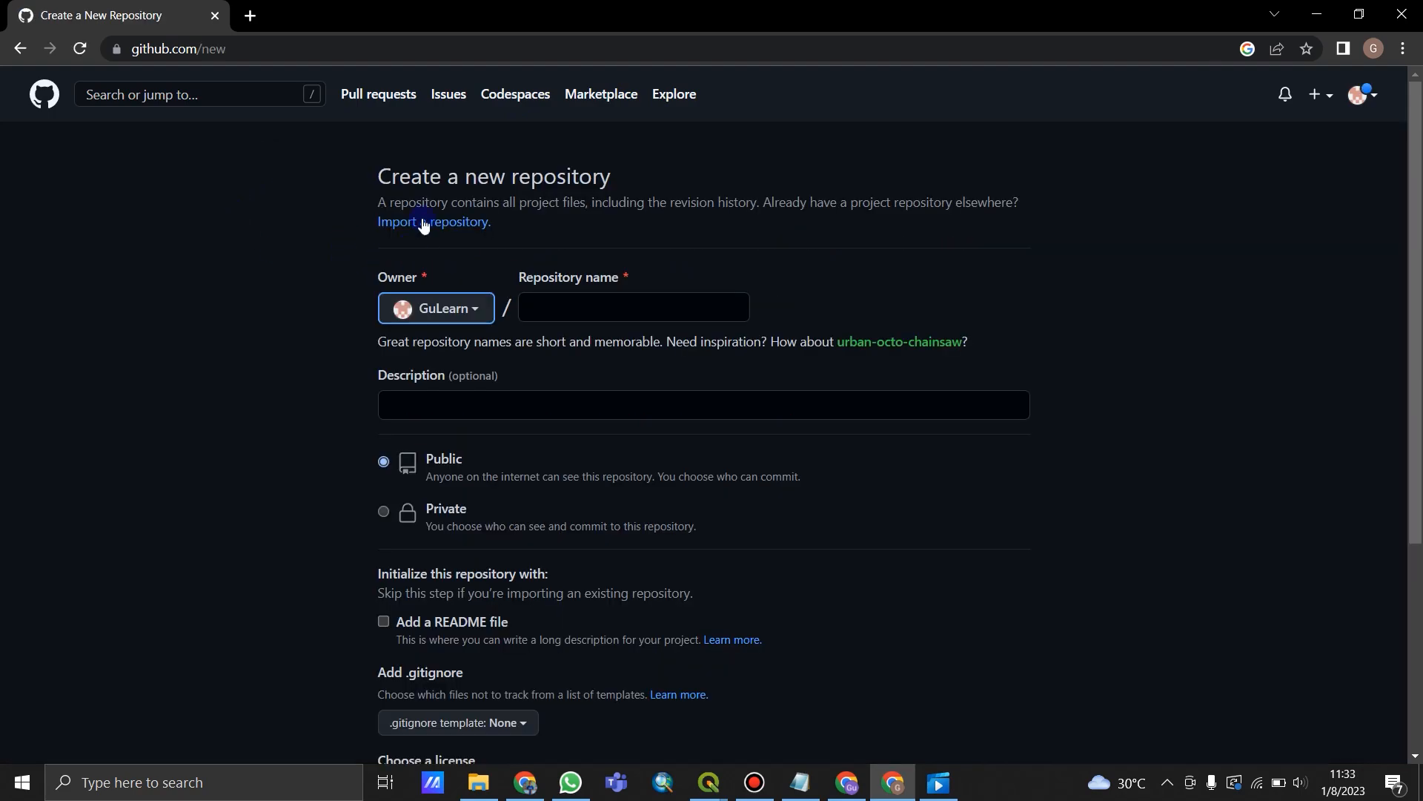
{"action": "left_click", "coordinate": [605, 308]}
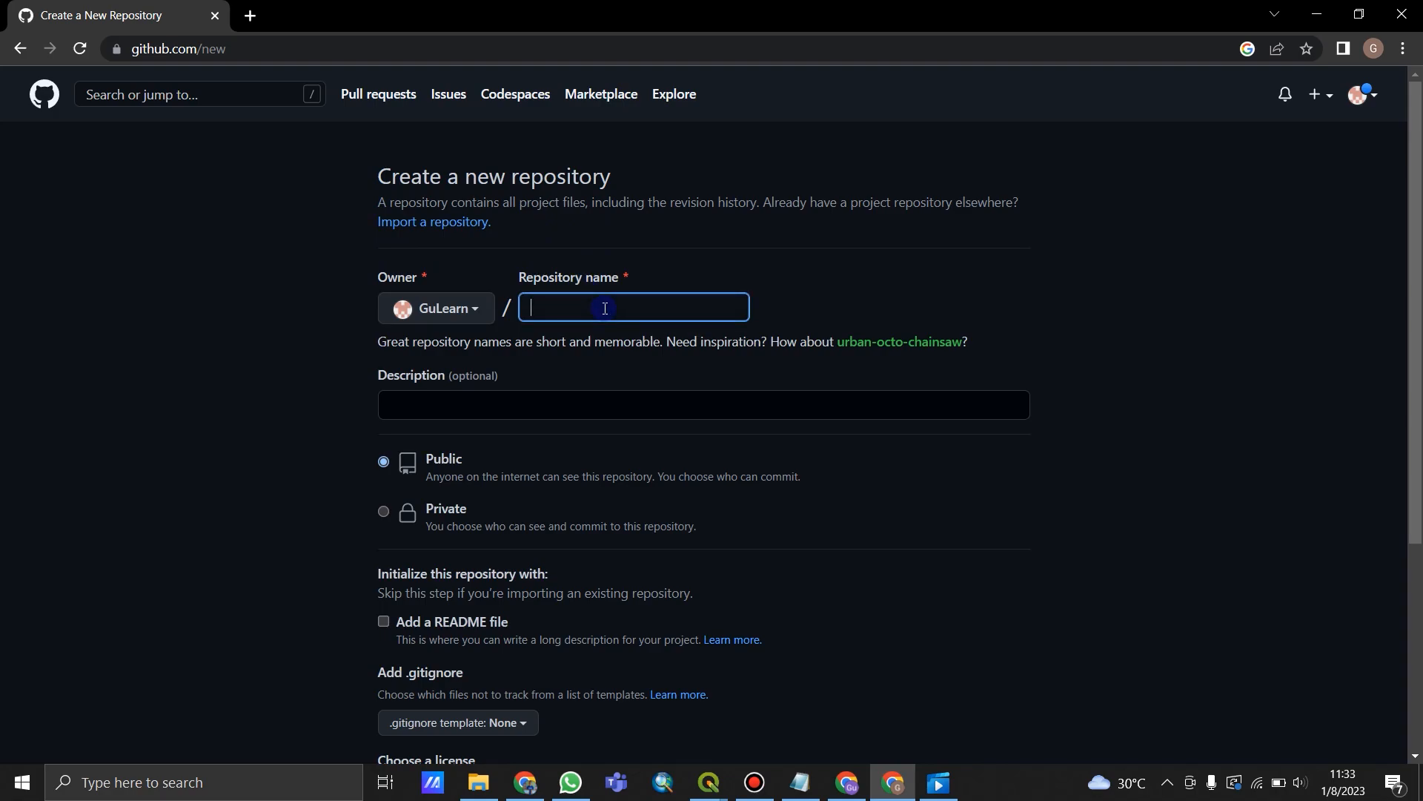
{"action": "type", "text": "LatihanWebGIS"}
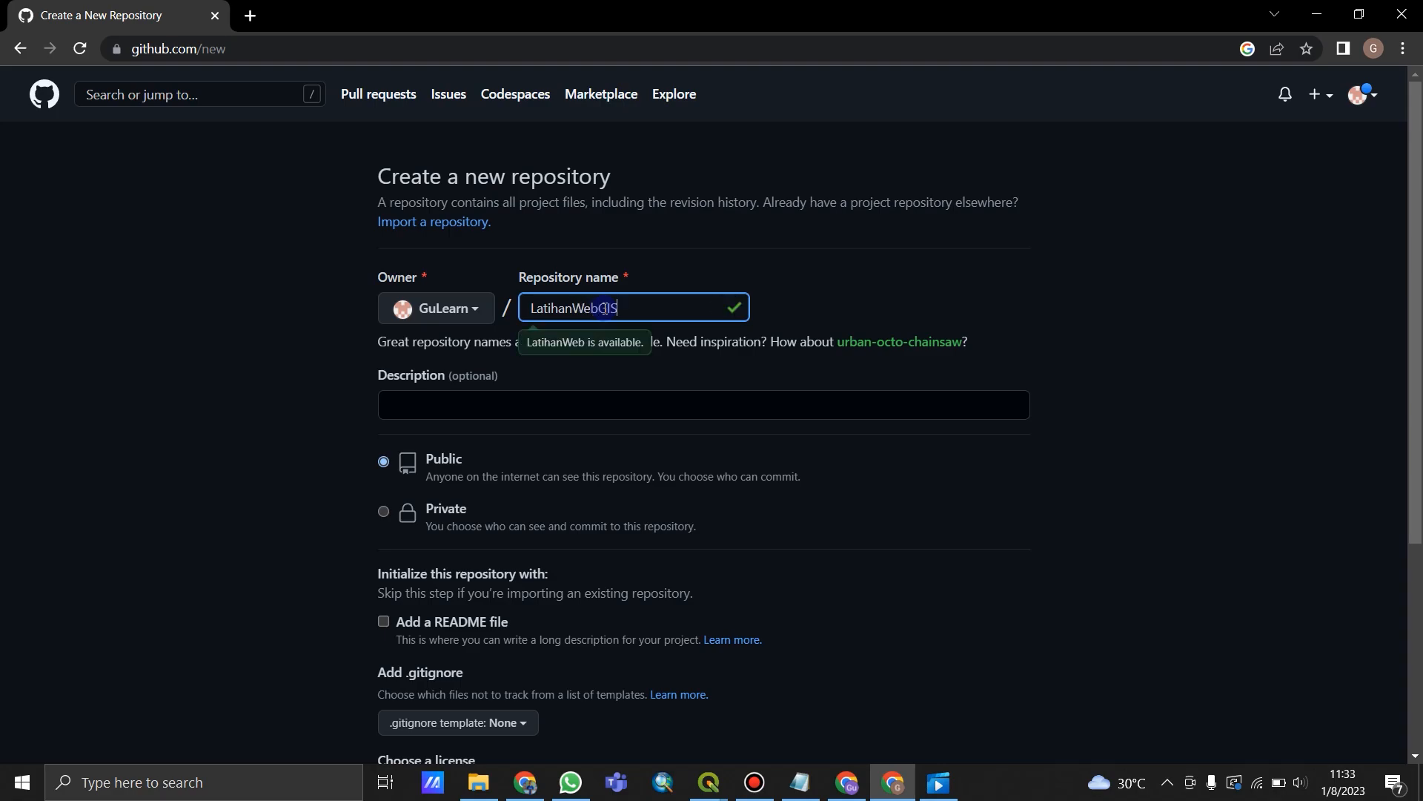
Step: Create the LatihanWebGIS repository as public, with an empty description and no README, .gitignore template or license
{"action": "scroll", "coordinate": [1053, 297], "scroll_direction": "down", "scroll_amount": 1}
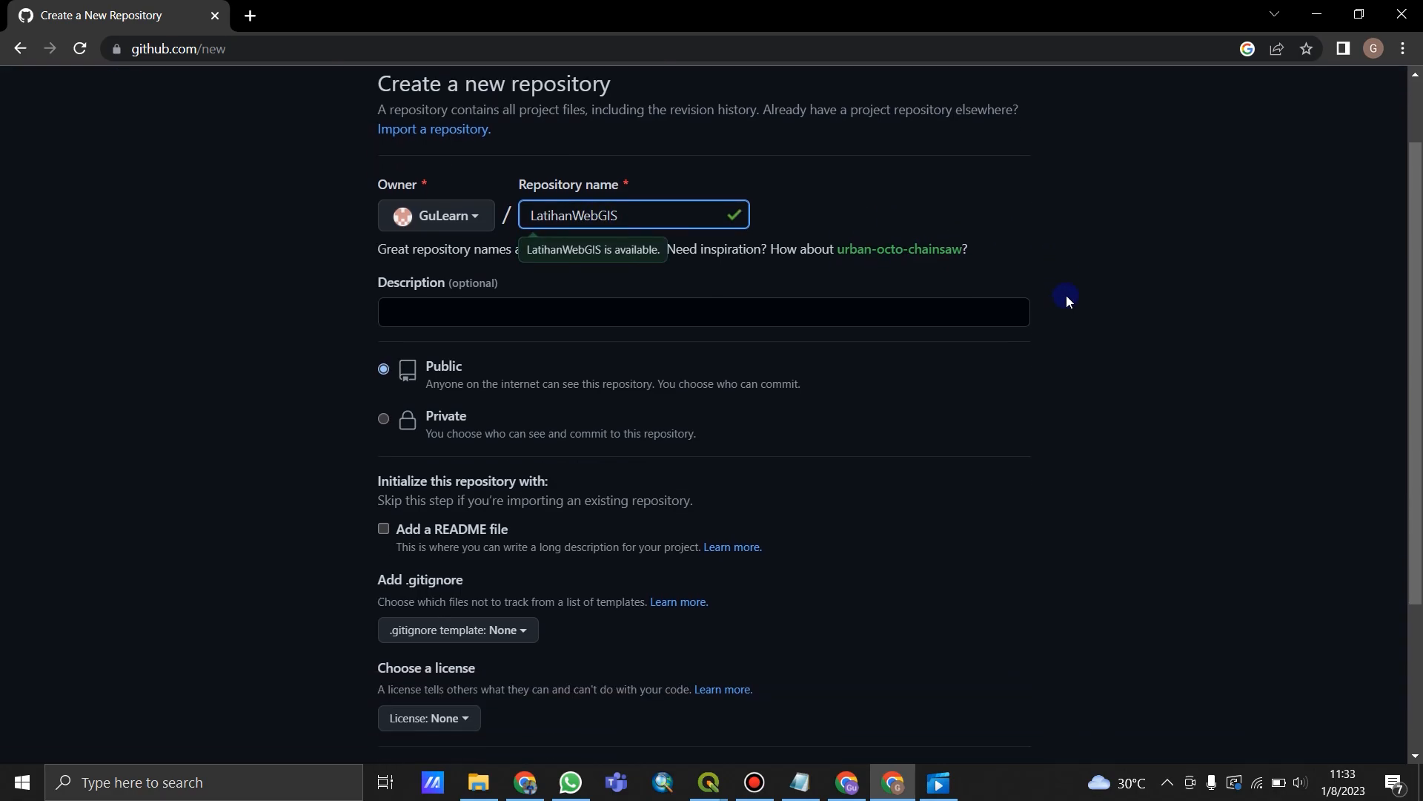
{"action": "left_click", "coordinate": [541, 308]}
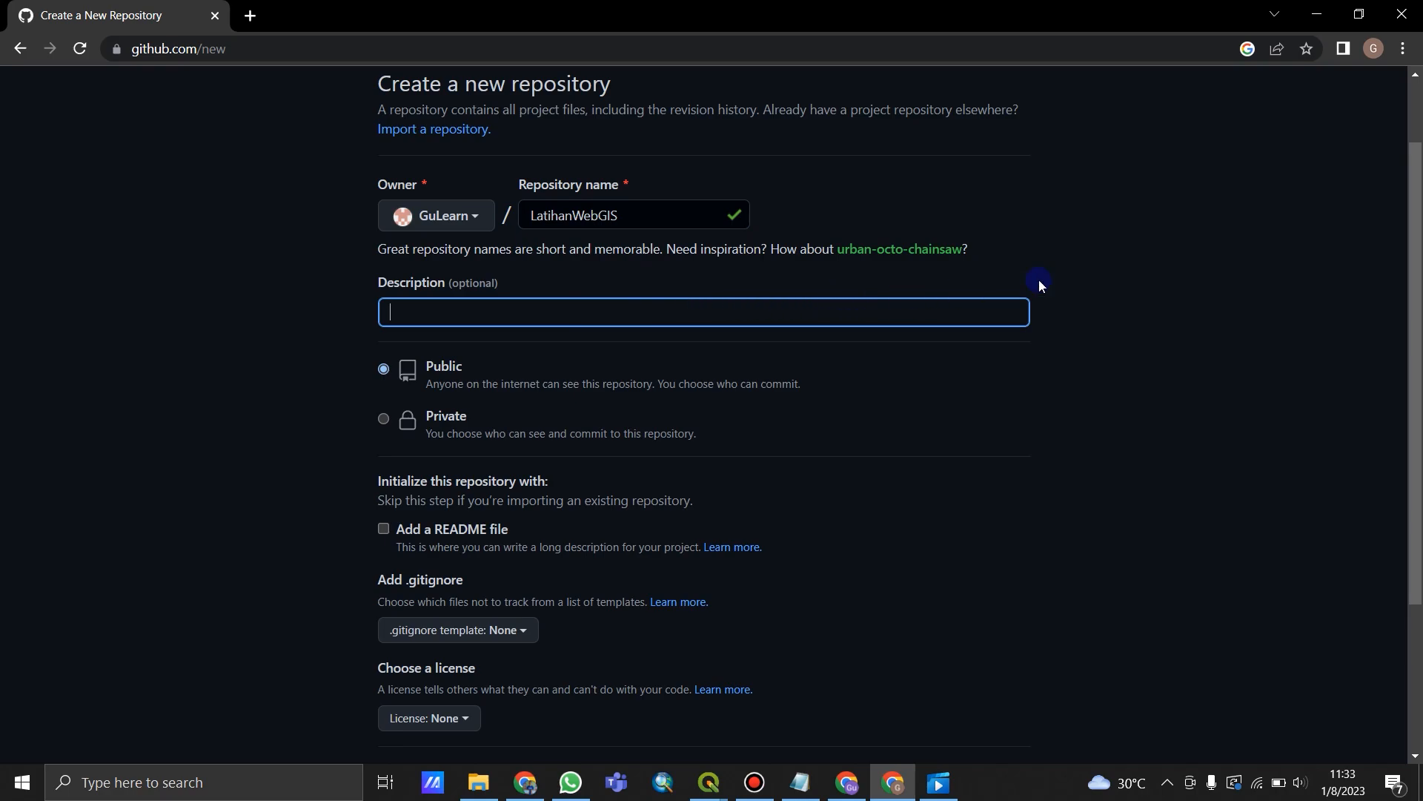
{"action": "scroll", "coordinate": [1146, 271], "scroll_direction": "down", "scroll_amount": 2}
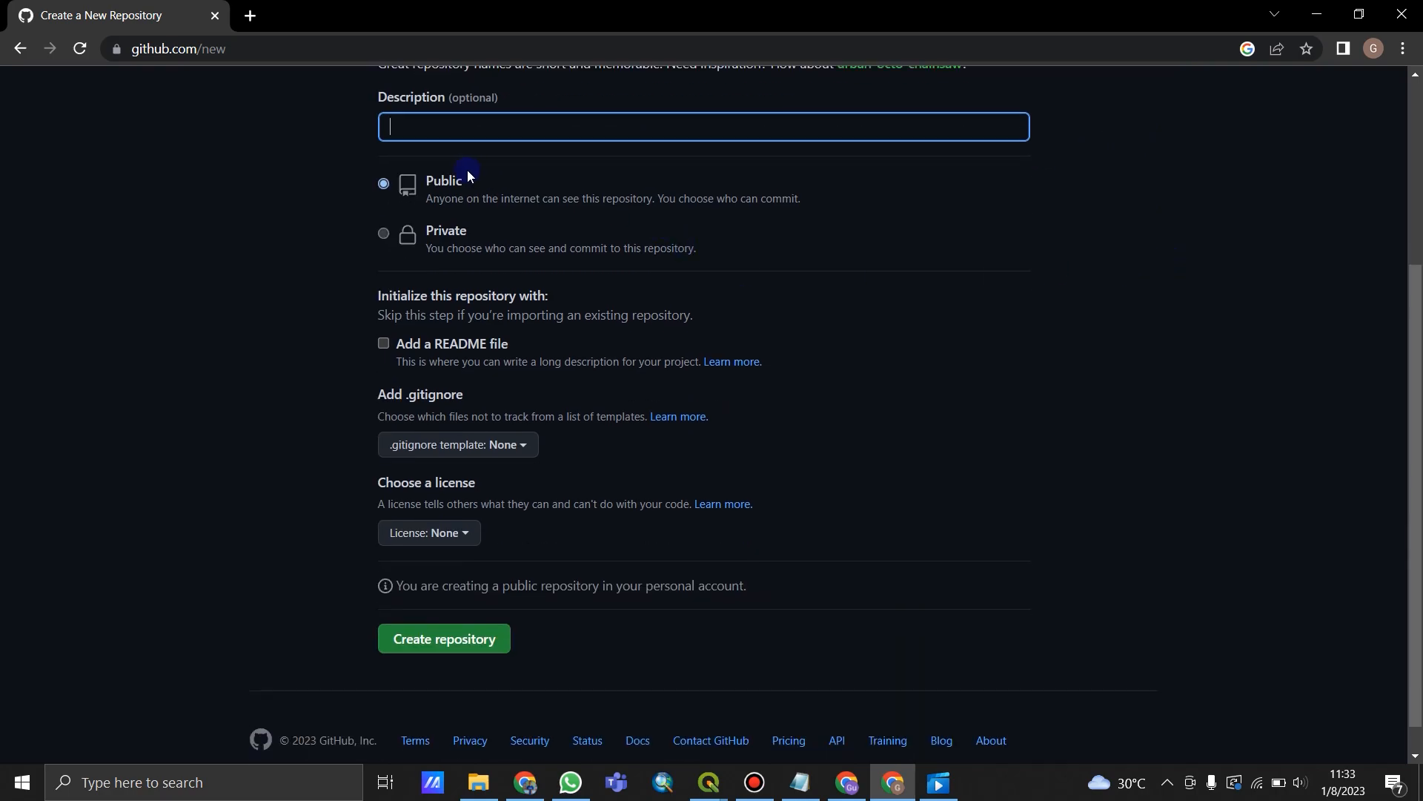
{"action": "scroll", "coordinate": [405, 244], "scroll_direction": "up", "scroll_amount": 1}
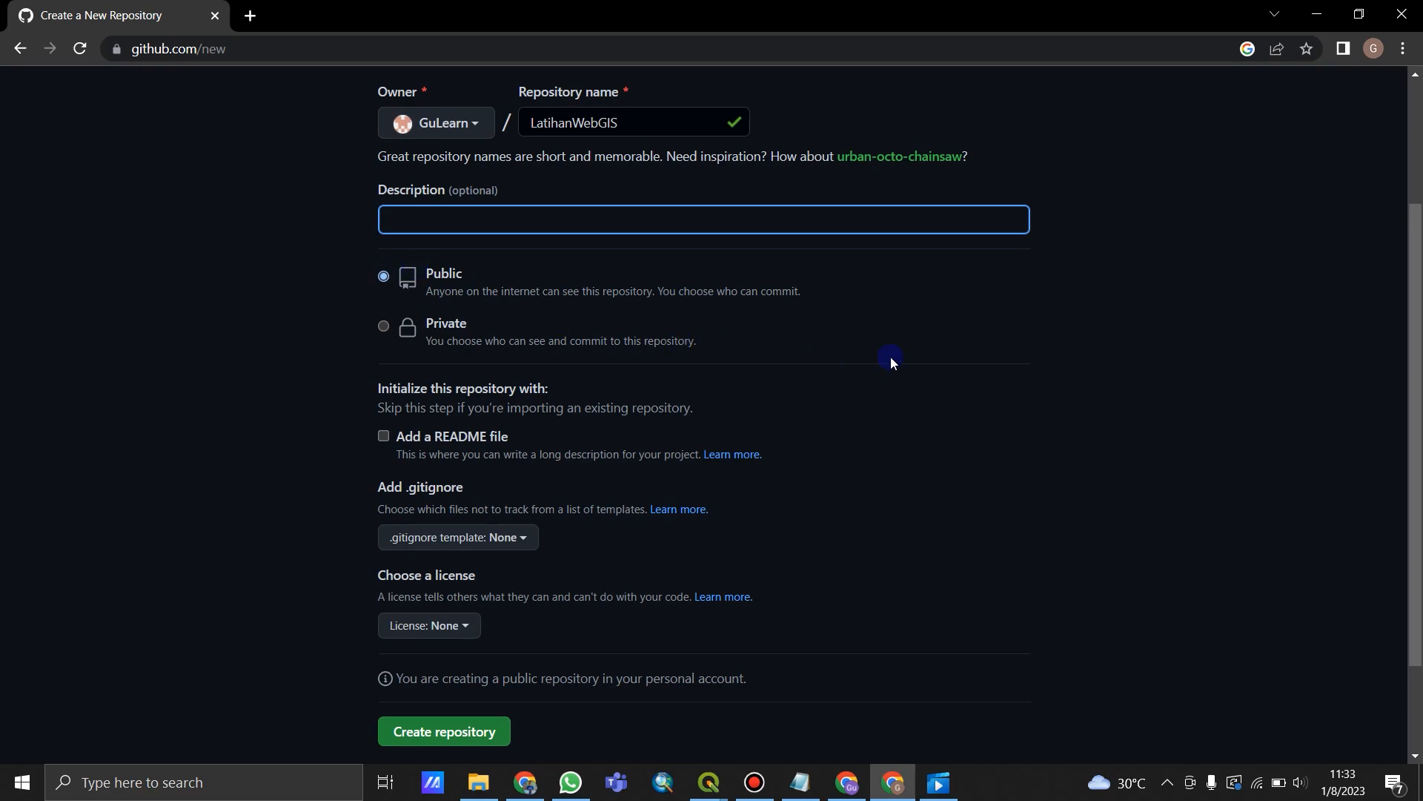
{"action": "scroll", "coordinate": [1023, 349], "scroll_direction": "down", "scroll_amount": 2}
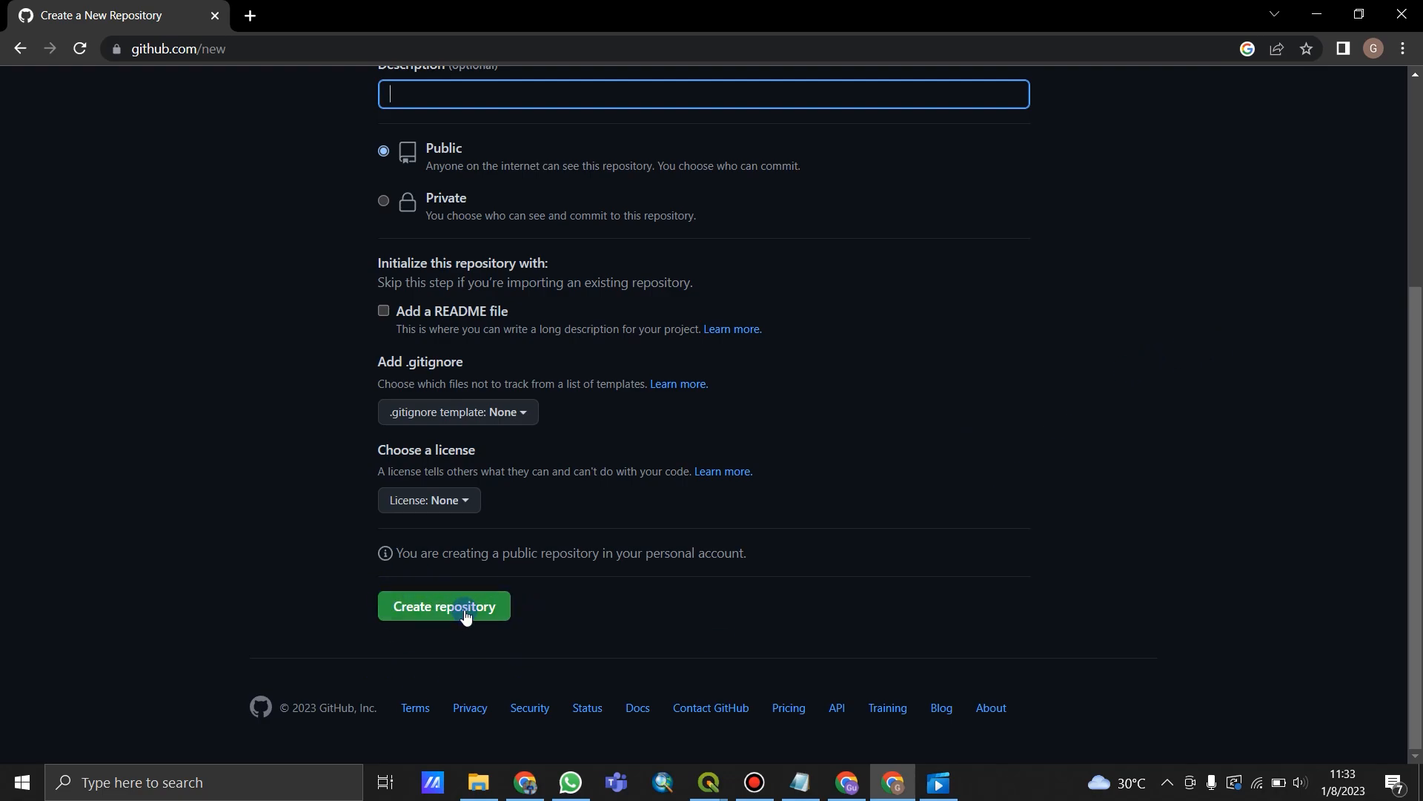
{"action": "left_click", "coordinate": [430, 606]}
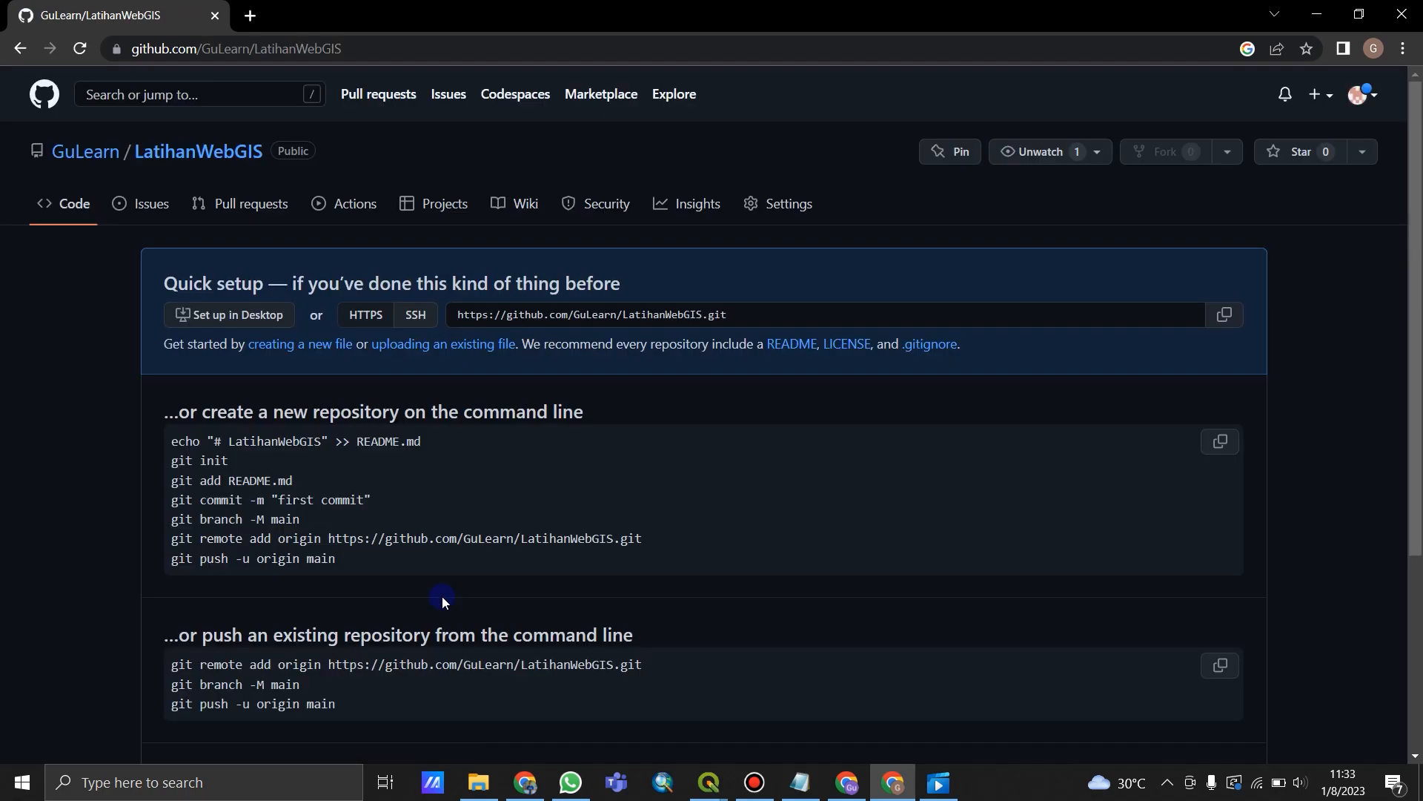
Step: Open the new repository's page for uploading existing files
{"action": "scroll", "coordinate": [1319, 487], "scroll_direction": "down", "scroll_amount": 4}
{"action": "scroll", "coordinate": [1319, 488], "scroll_direction": "up", "scroll_amount": 4}
{"action": "left_click", "coordinate": [455, 345]}
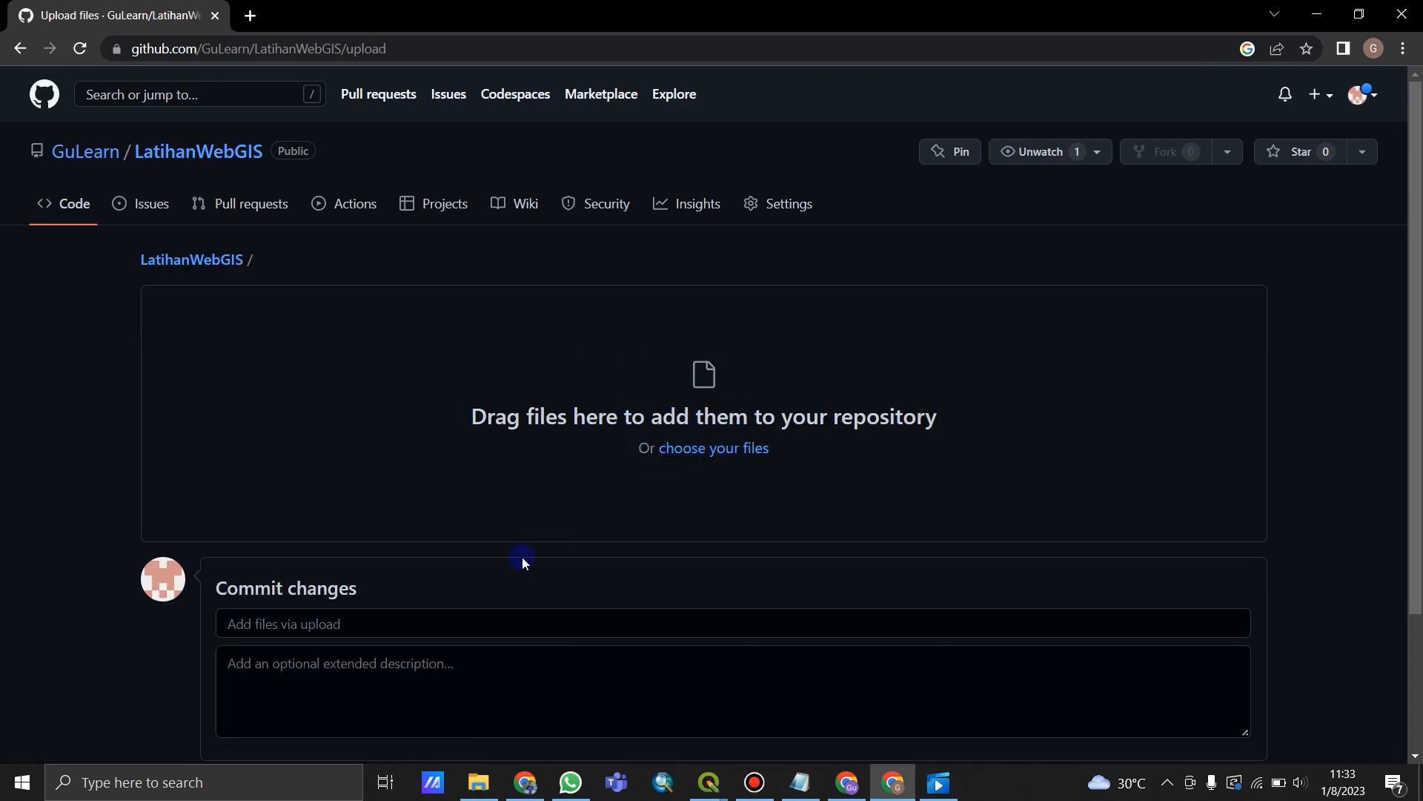
Step: Add everything in the exported qgis2web folder, under Downloads > 23. Membuat WebGIS > Data WebGIS, to the repository upload
{"action": "left_click", "coordinate": [478, 778]}
{"action": "left_click", "coordinate": [76, 507]}
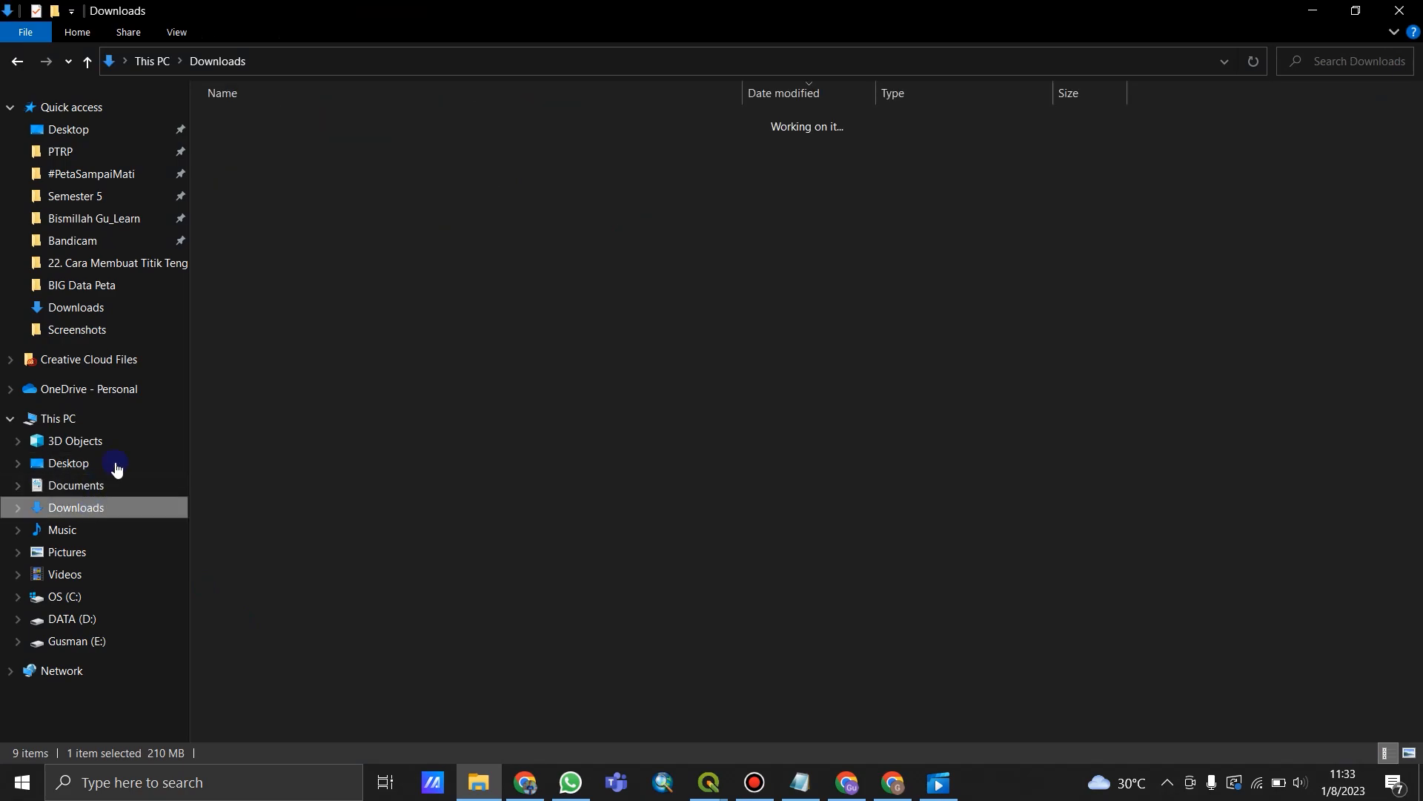
{"action": "double_click", "coordinate": [292, 185]}
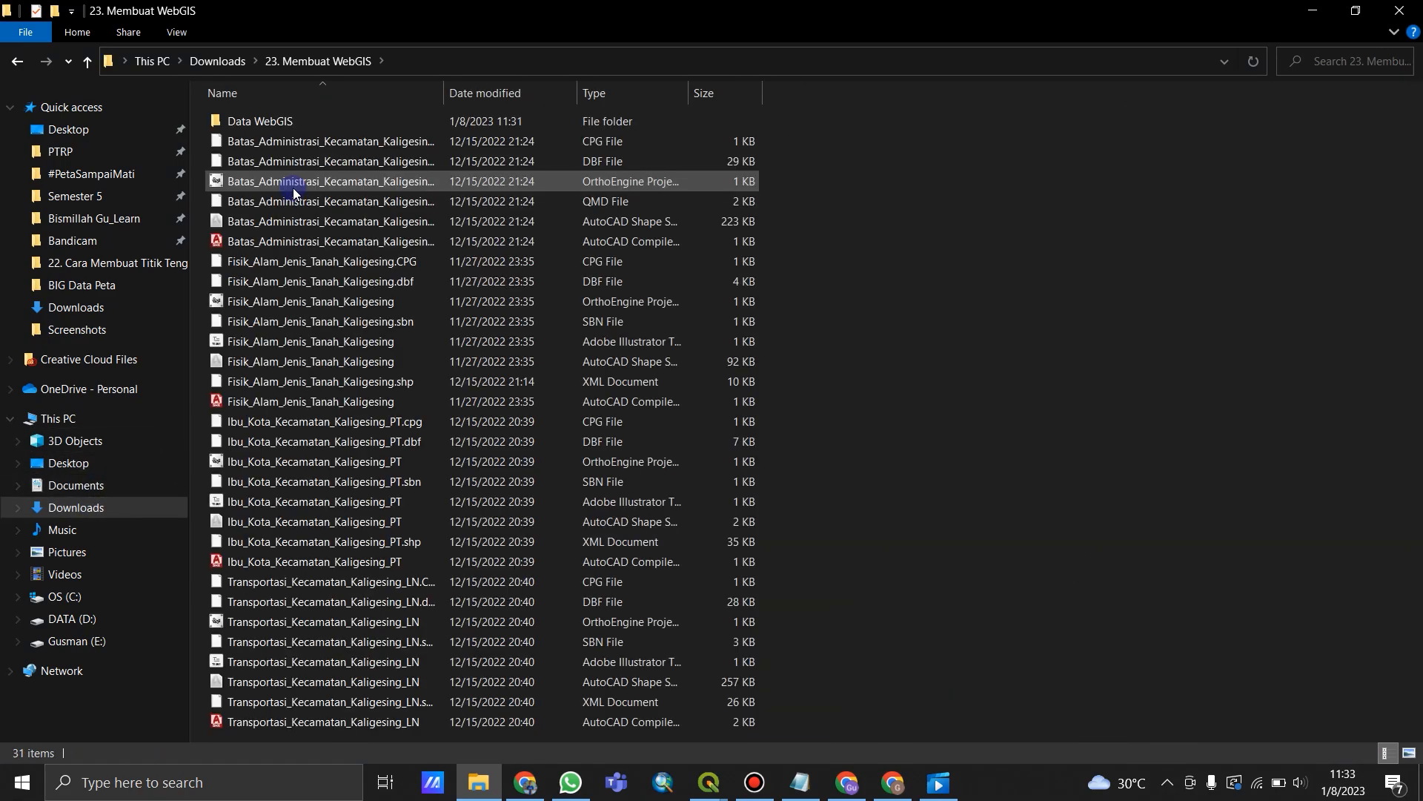
{"action": "double_click", "coordinate": [255, 121]}
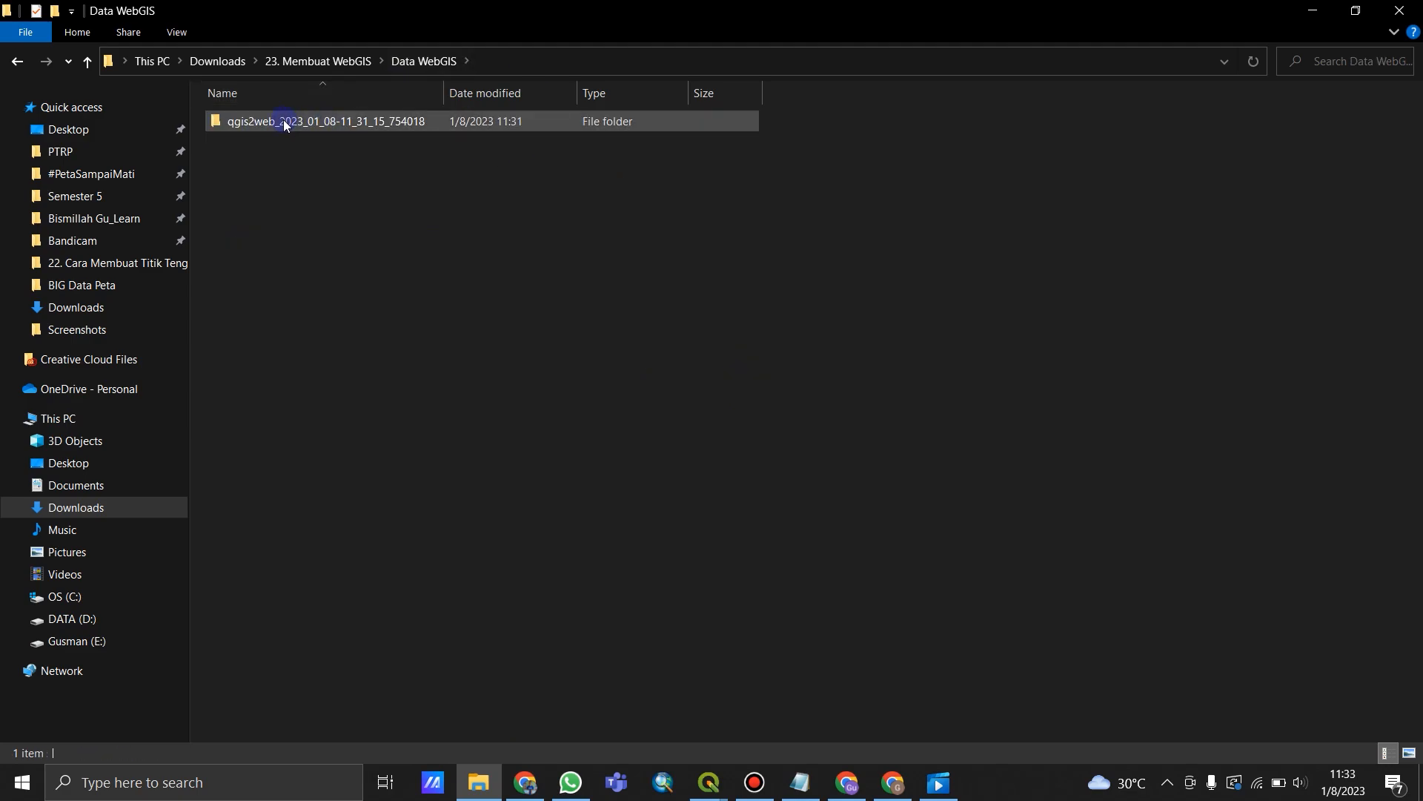
{"action": "double_click", "coordinate": [282, 125]}
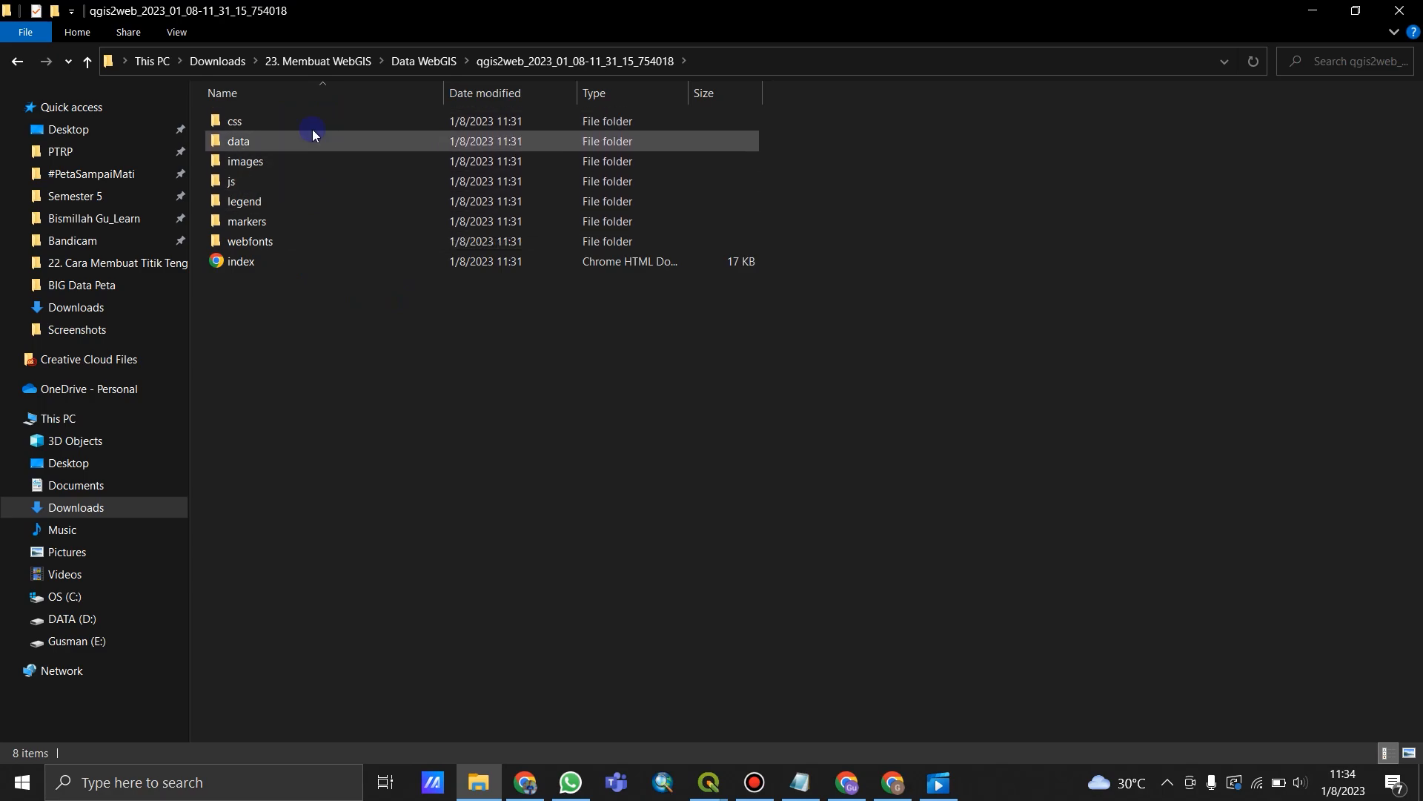
{"action": "left_click_drag", "start_coordinate": [279, 409], "coordinate": [329, 121]}
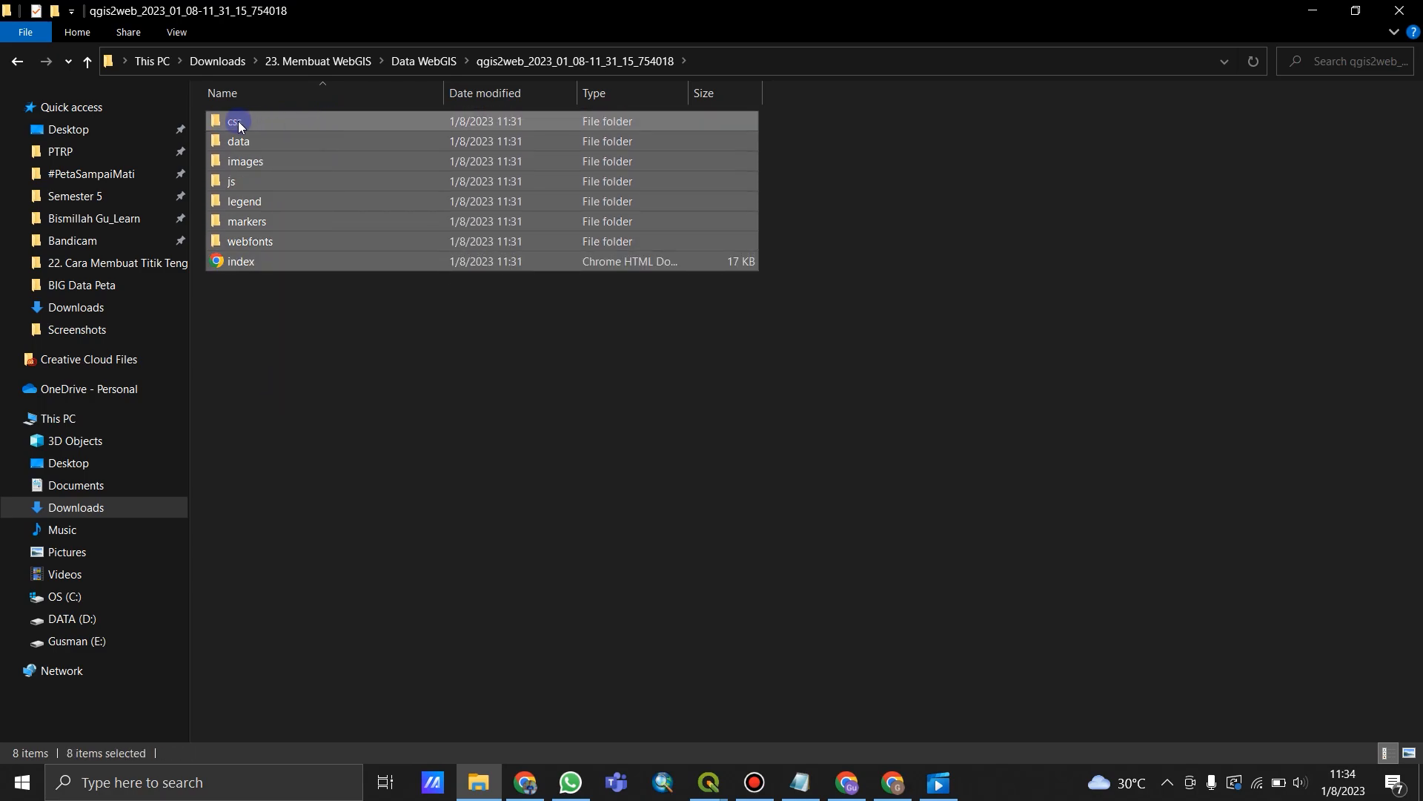
{"action": "left_click_drag", "start_coordinate": [237, 122], "coordinate": [741, 385]}
{"action": "key", "text": "alt+Tab"}
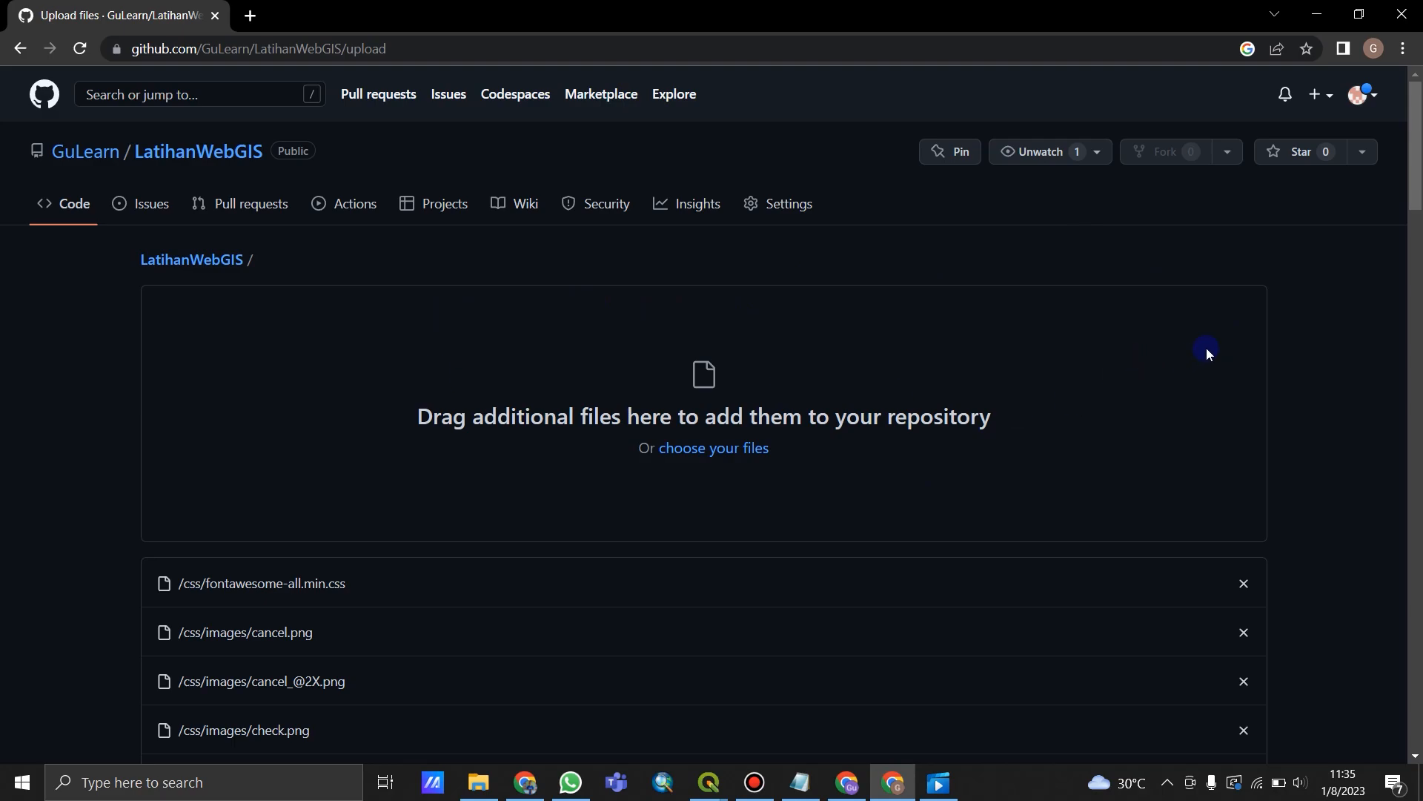
Step: Review the list of uploaded files, commit them to the repository with the default message, and look over the resulting repository contents
{"action": "scroll", "coordinate": [1369, 333], "scroll_direction": "down", "scroll_amount": 15}
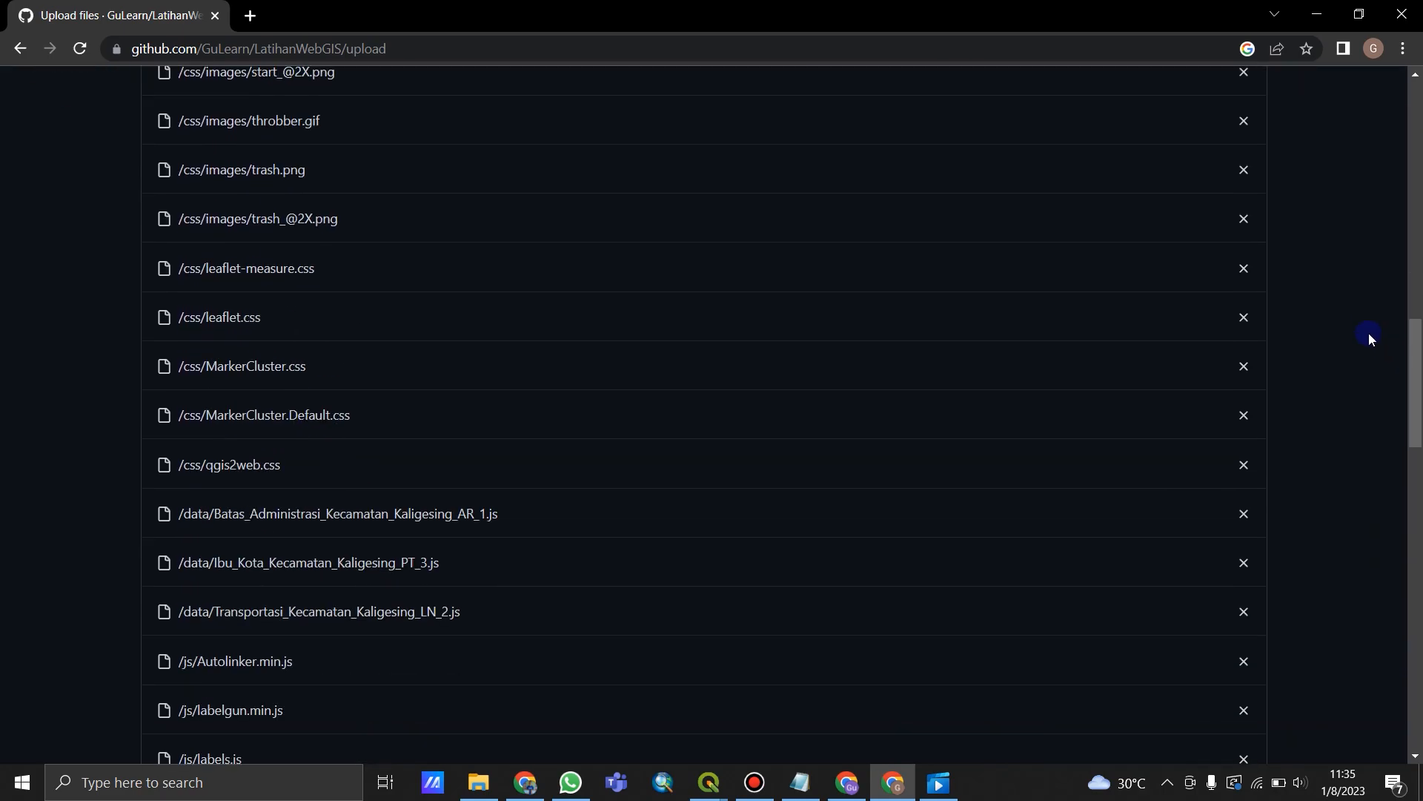
{"action": "scroll", "coordinate": [1368, 337], "scroll_direction": "down", "scroll_amount": 8}
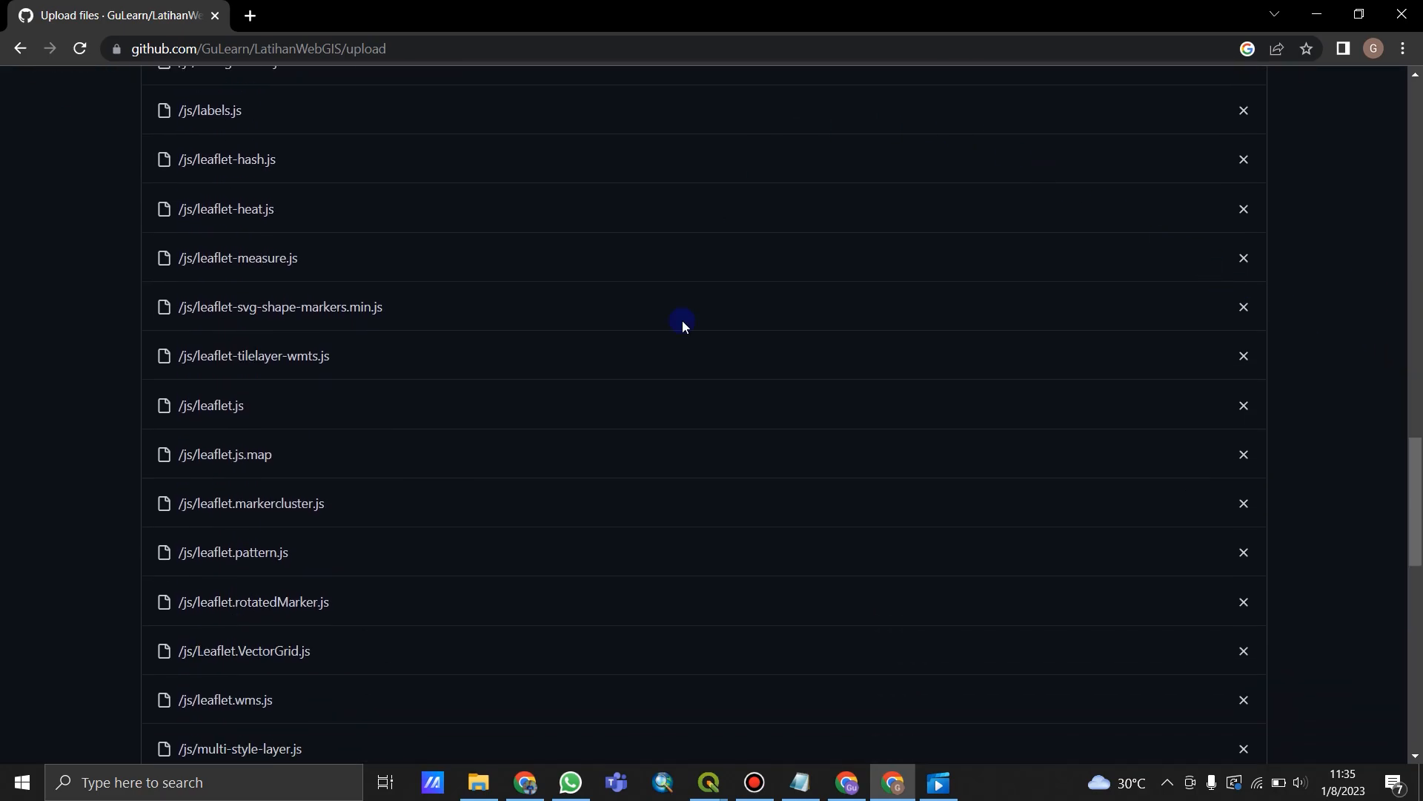
{"action": "scroll", "coordinate": [683, 325], "scroll_direction": "down", "scroll_amount": 8}
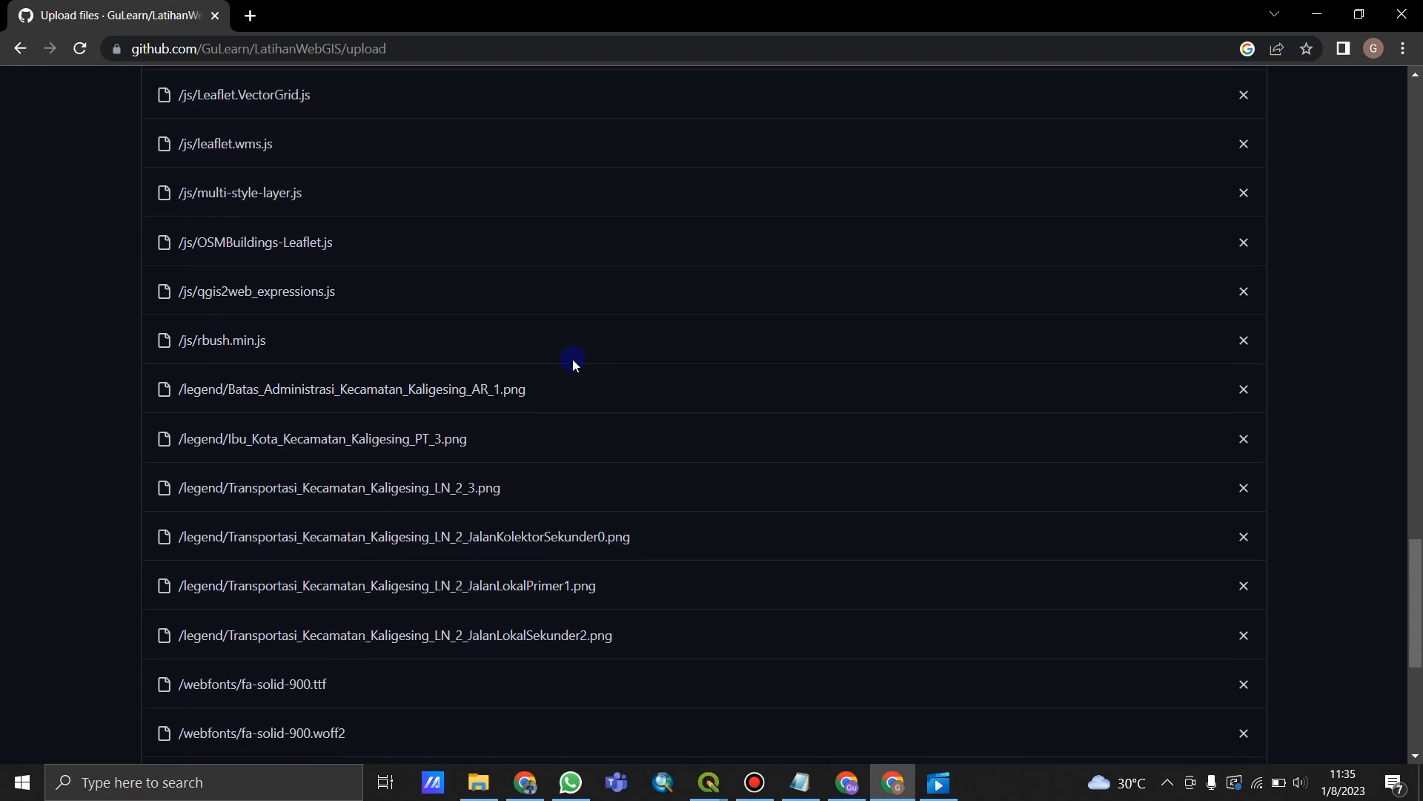
{"action": "scroll", "coordinate": [426, 448], "scroll_direction": "down", "scroll_amount": 5}
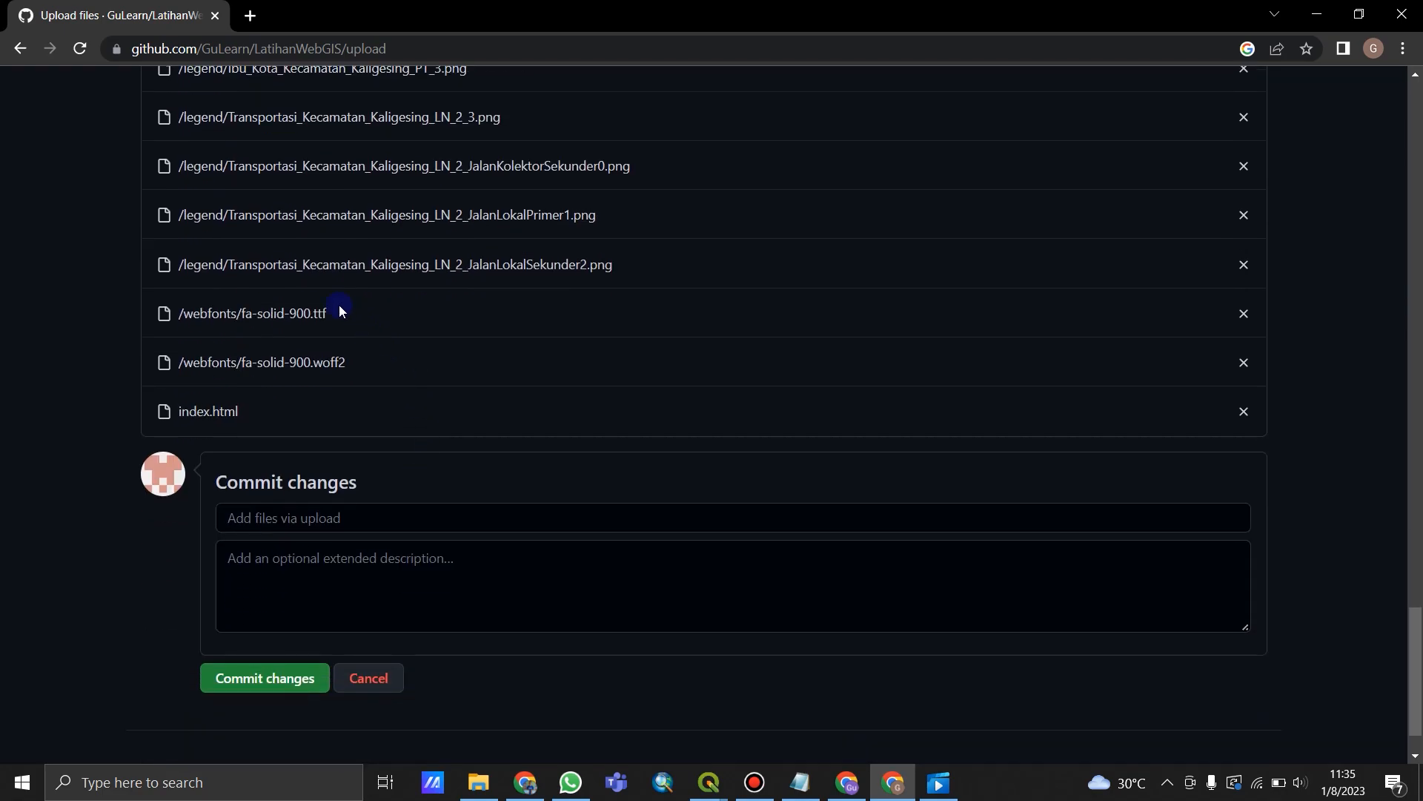
{"action": "scroll", "coordinate": [129, 287], "scroll_direction": "down", "scroll_amount": 1}
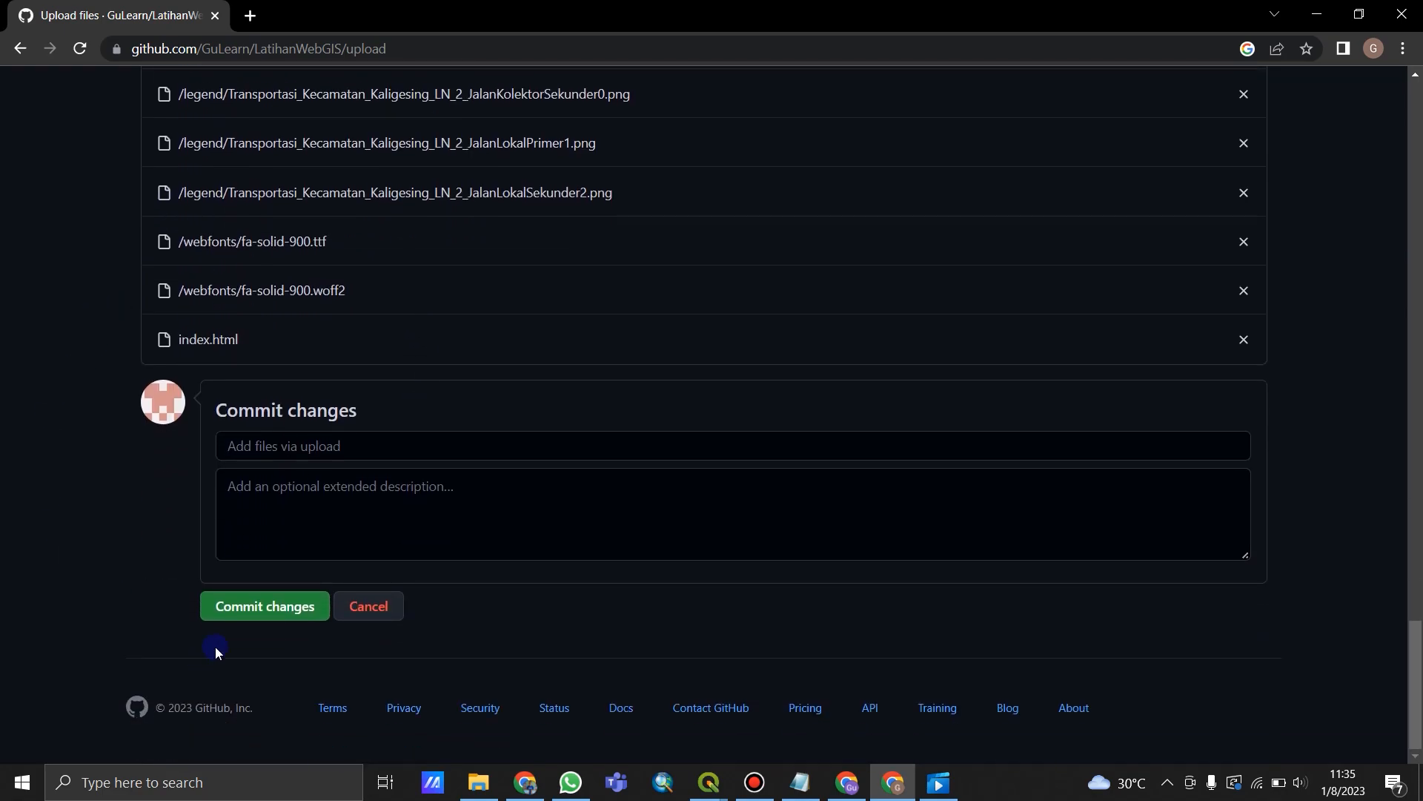
{"action": "left_click", "coordinate": [271, 606]}
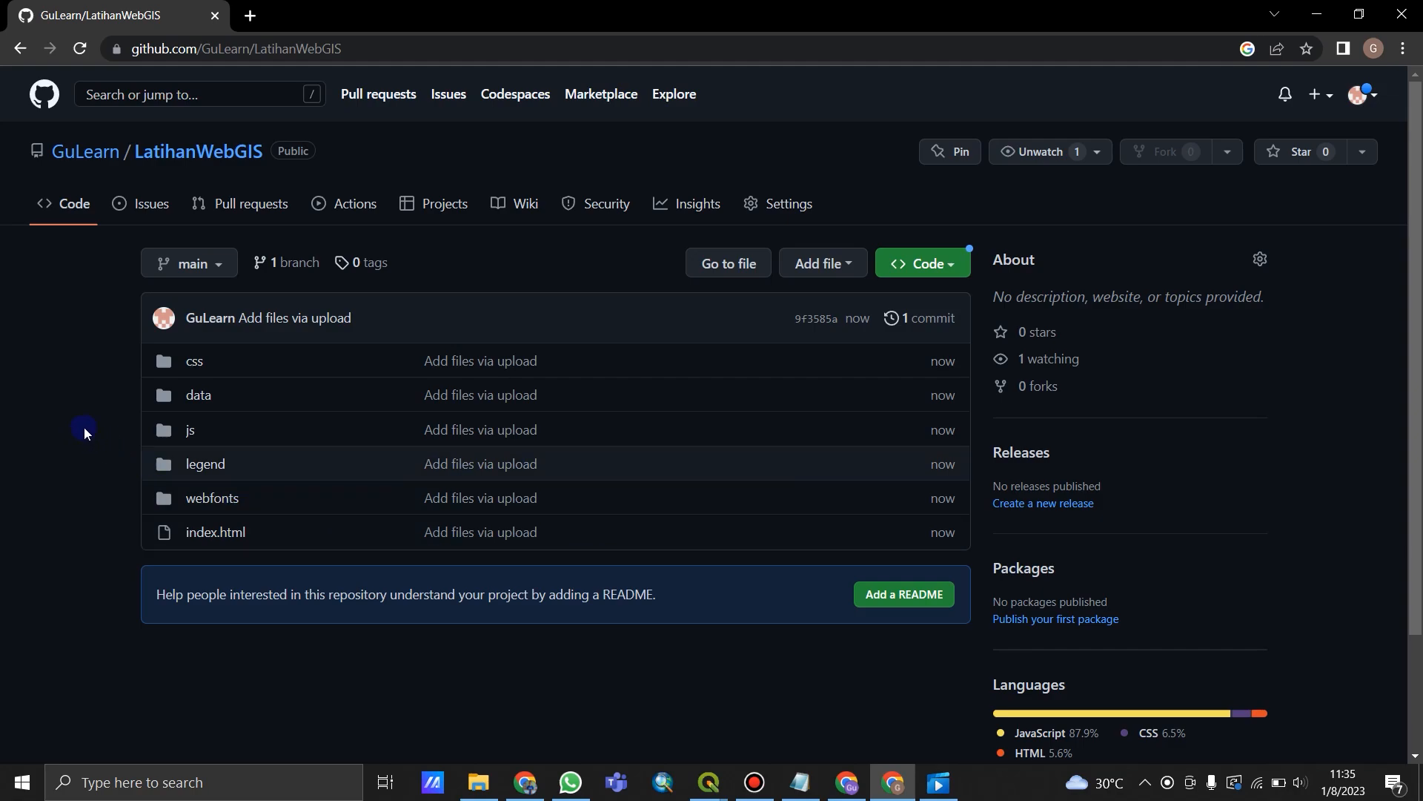
{"action": "scroll", "coordinate": [101, 448], "scroll_direction": "down", "scroll_amount": 2}
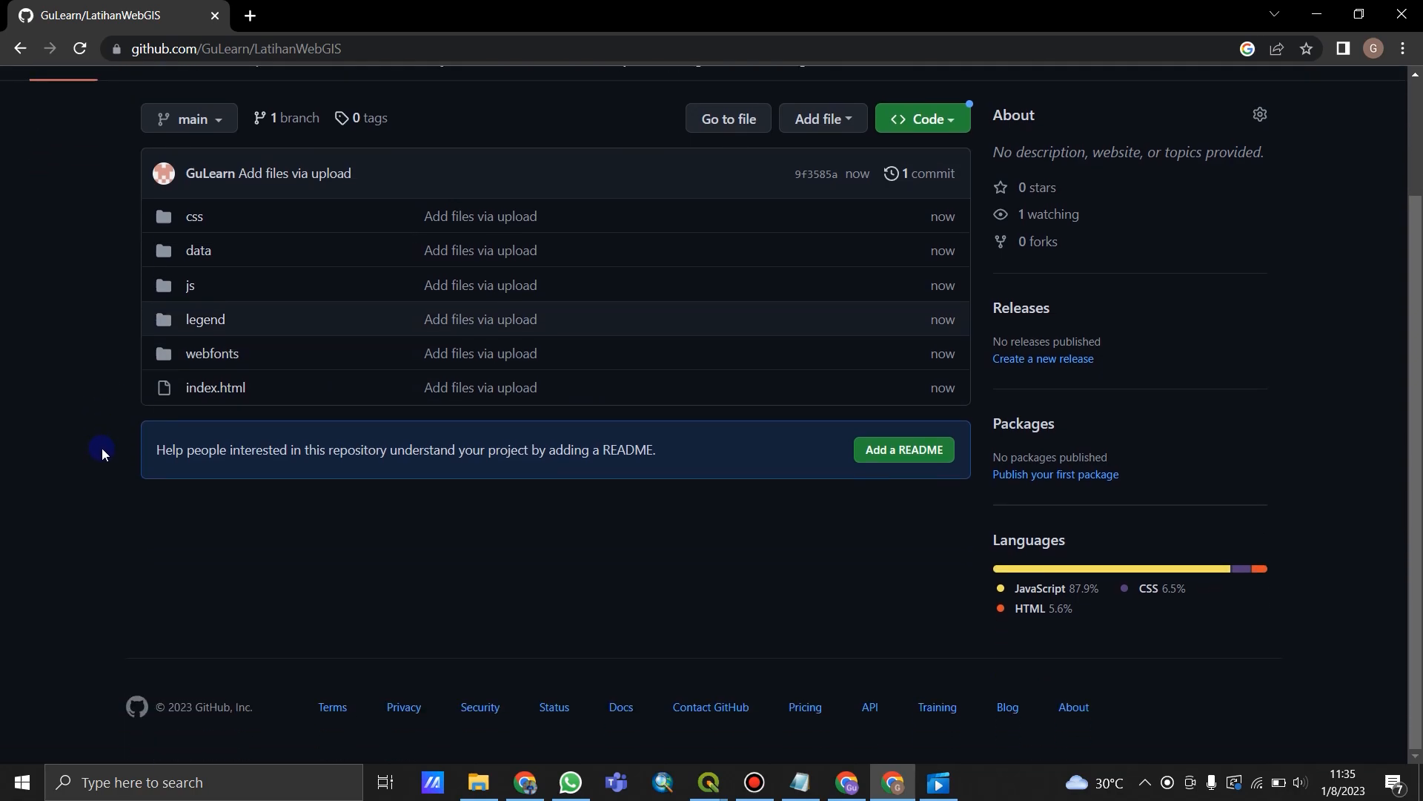
{"action": "scroll", "coordinate": [101, 448], "scroll_direction": "up", "scroll_amount": 2}
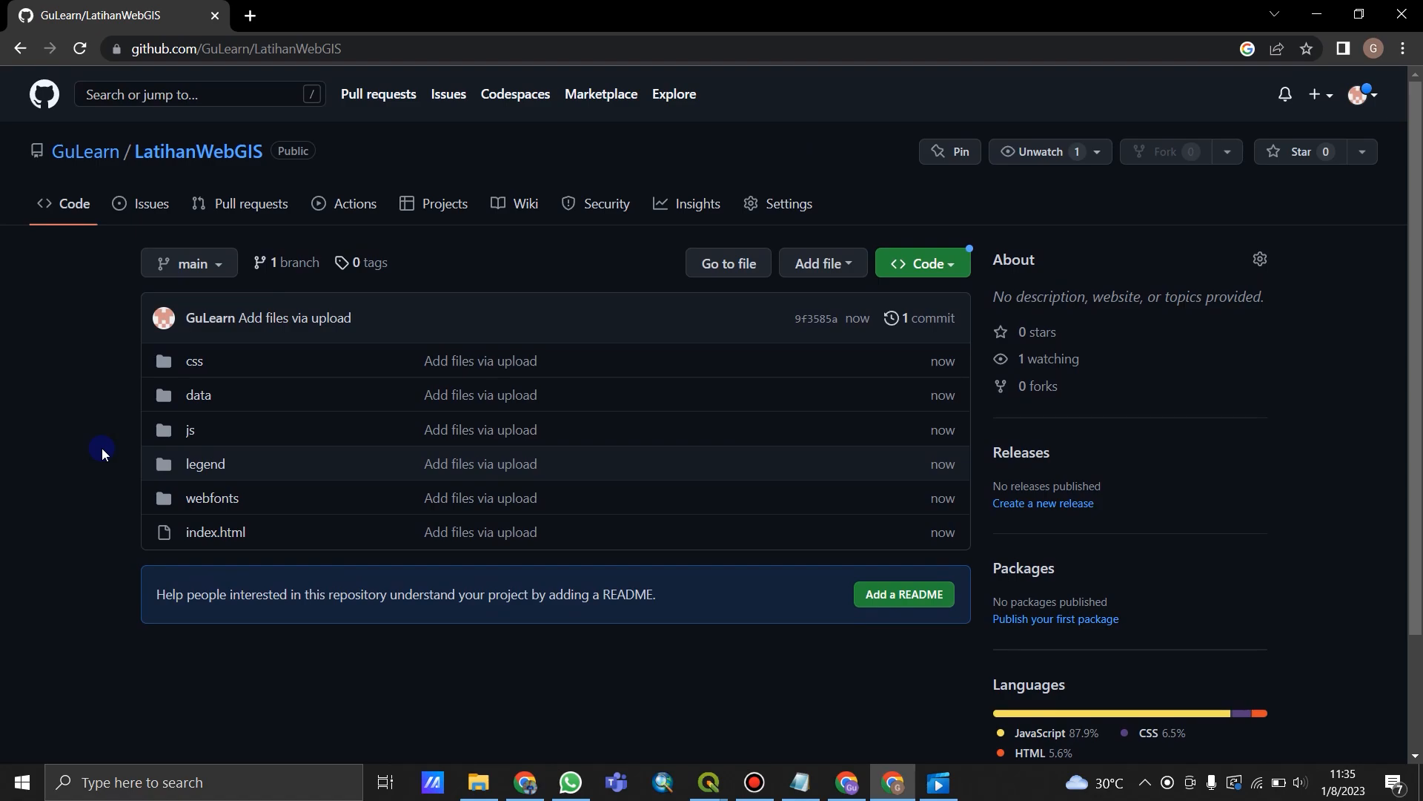
Step: Find Netlify through a Google search in a new browser tab and open its website
{"action": "left_click", "coordinate": [250, 15]}
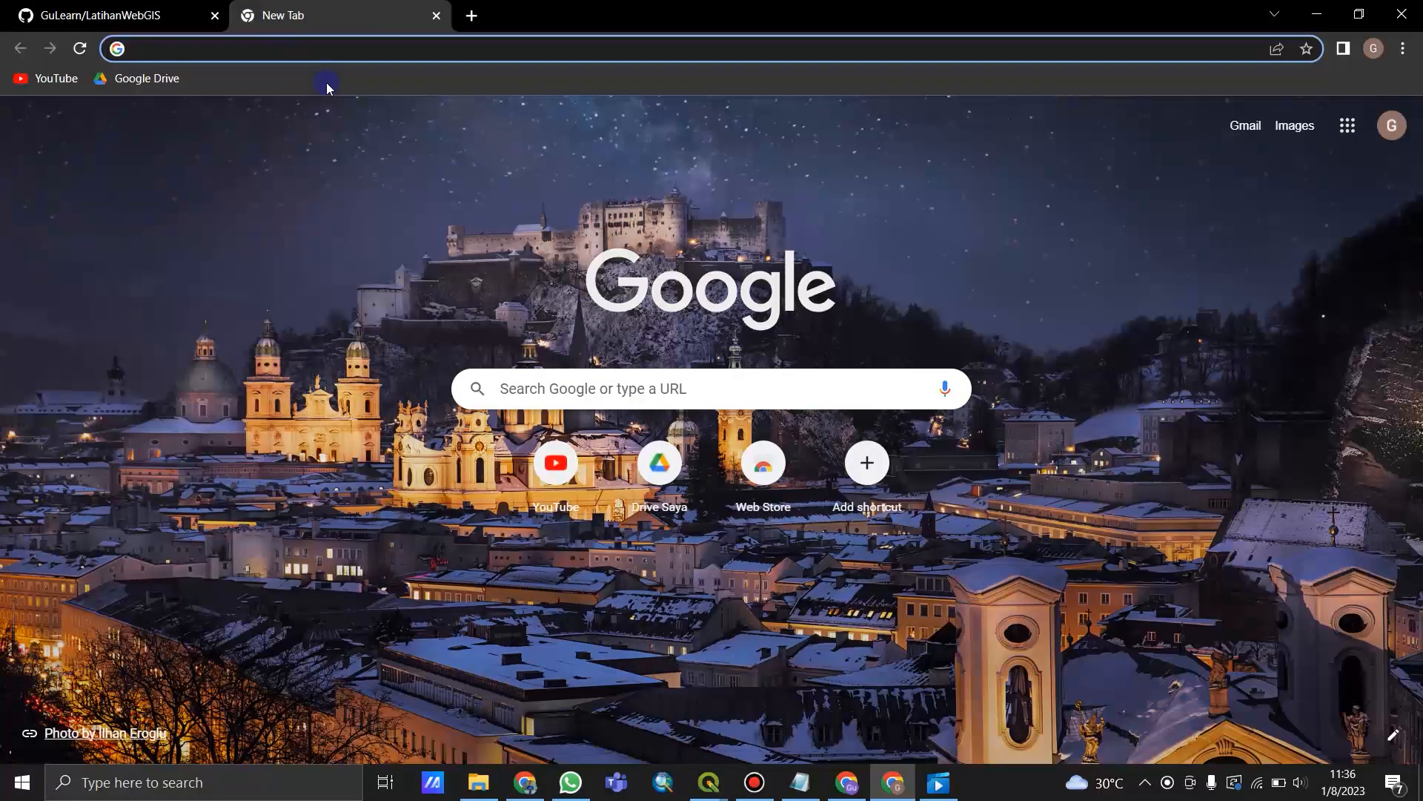
{"action": "type", "text": "net"}
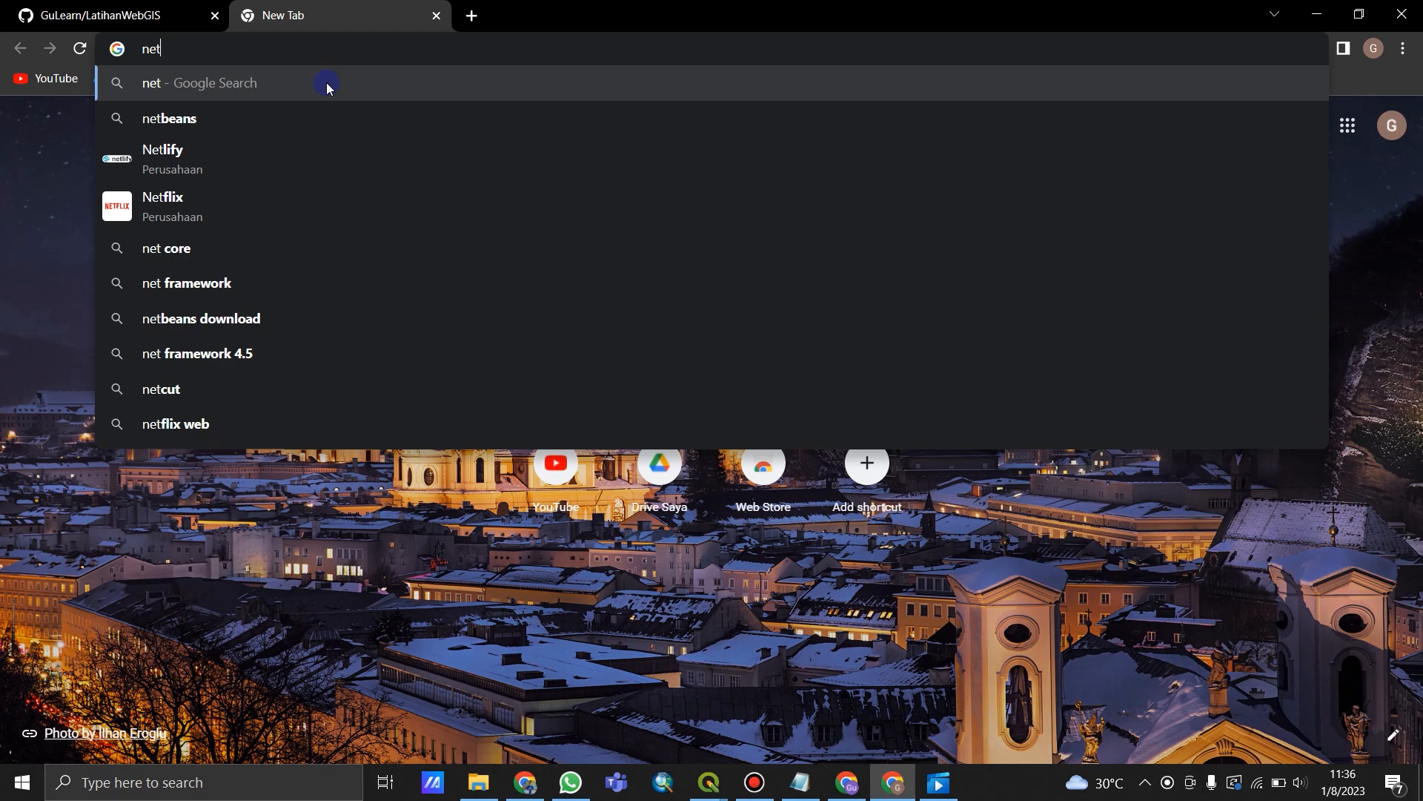
{"action": "type", "text": "lify"}
{"action": "key", "text": "Return"}
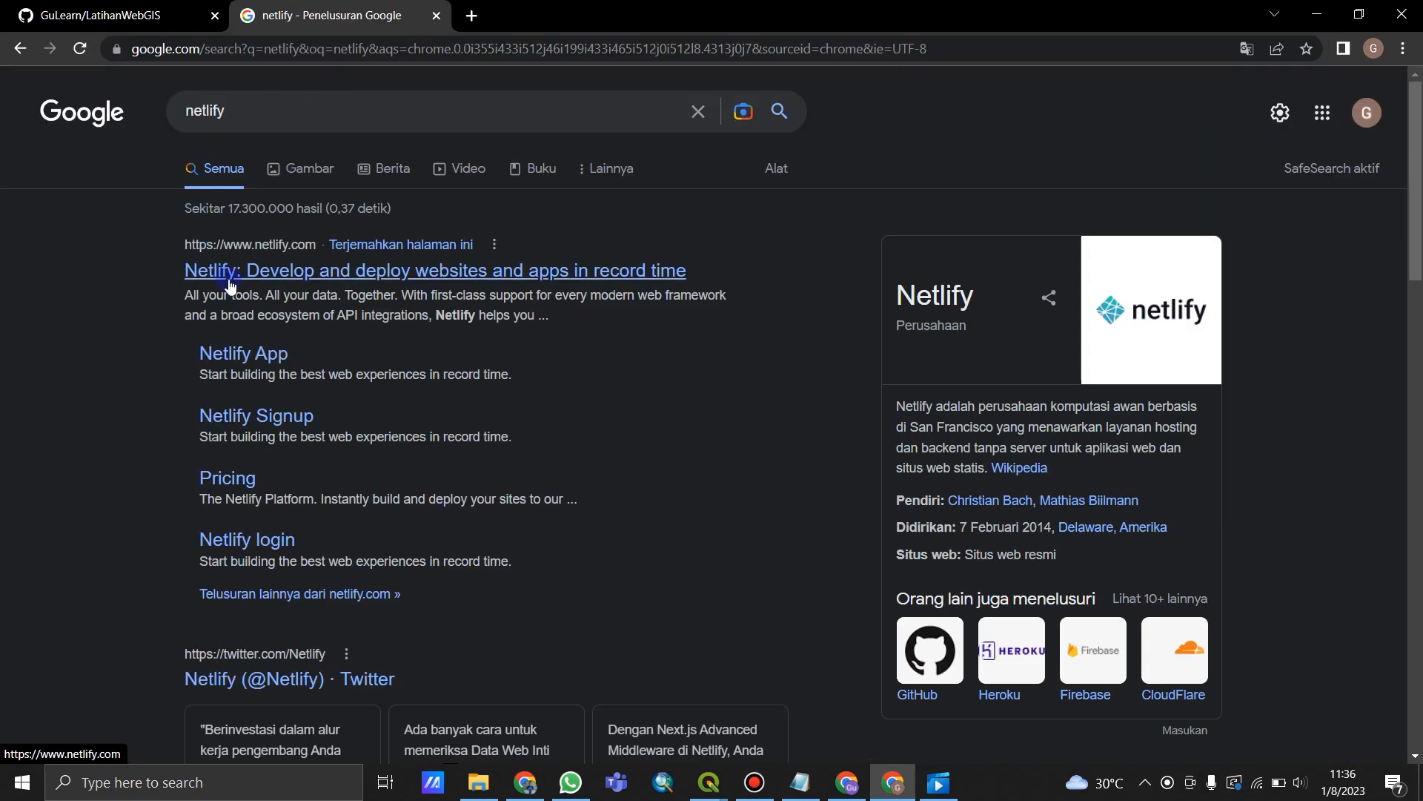
{"action": "left_click", "coordinate": [231, 282]}
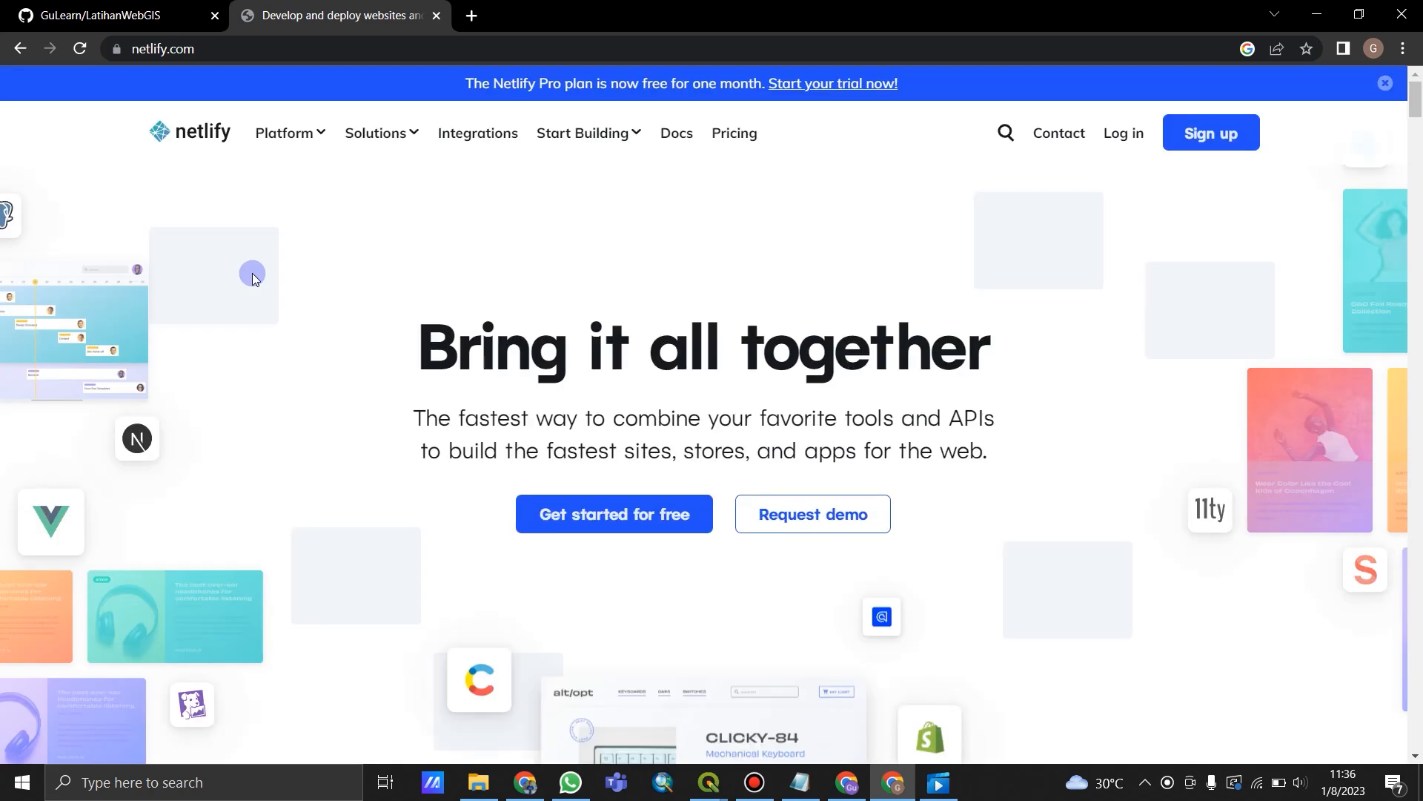
Step: Log in to Netlify with the GitHub account and check which account is signed in
{"action": "left_click", "coordinate": [1127, 132]}
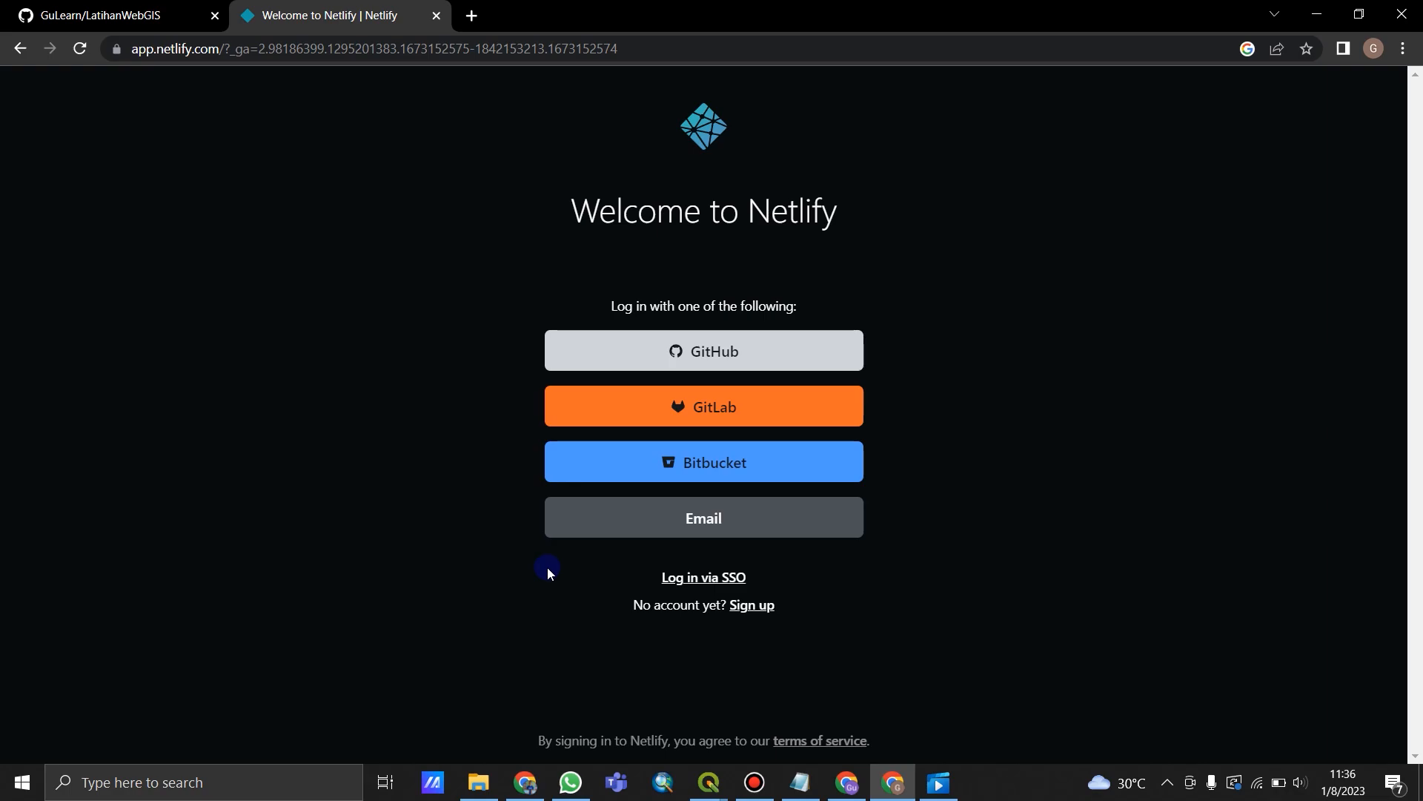
{"action": "left_click", "coordinate": [711, 351]}
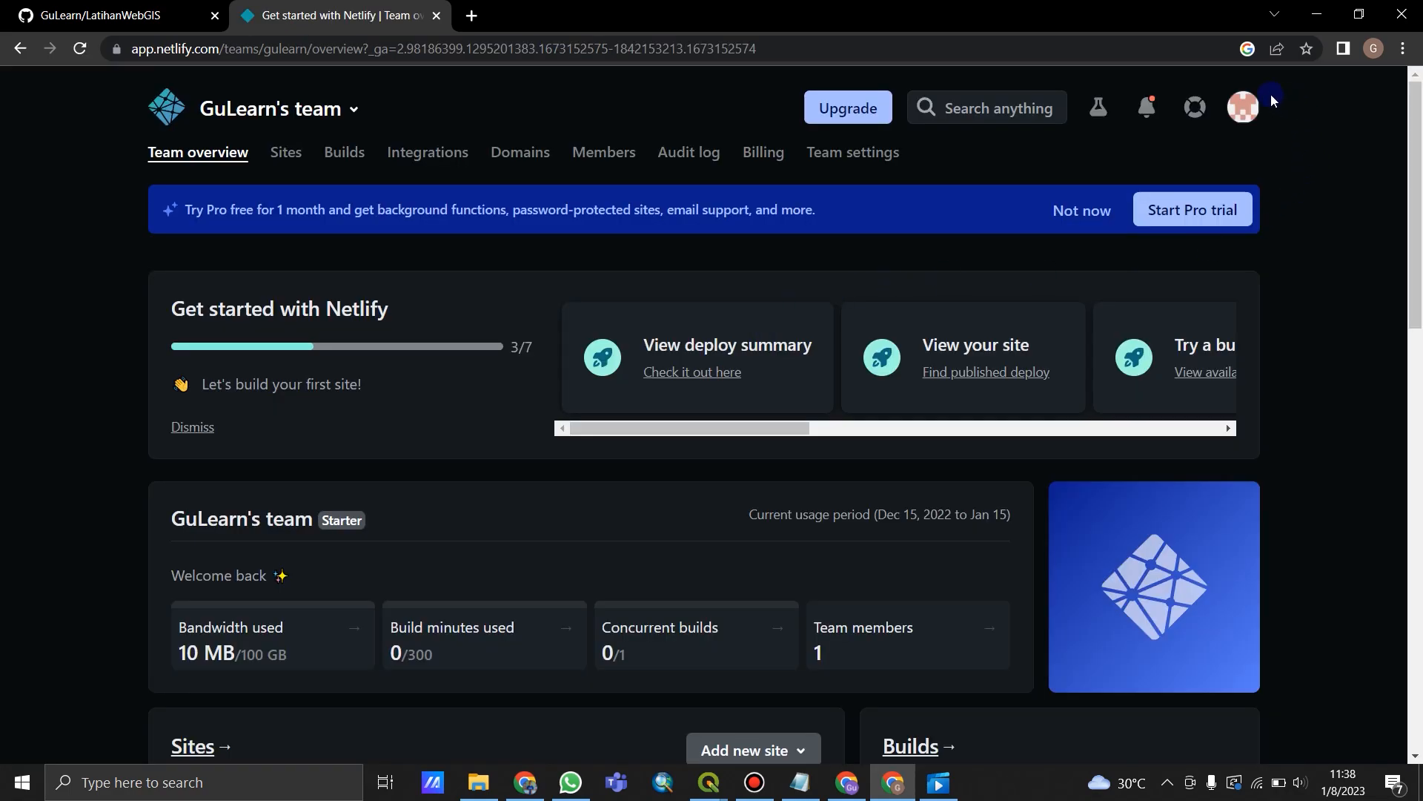
{"action": "left_click", "coordinate": [1241, 111]}
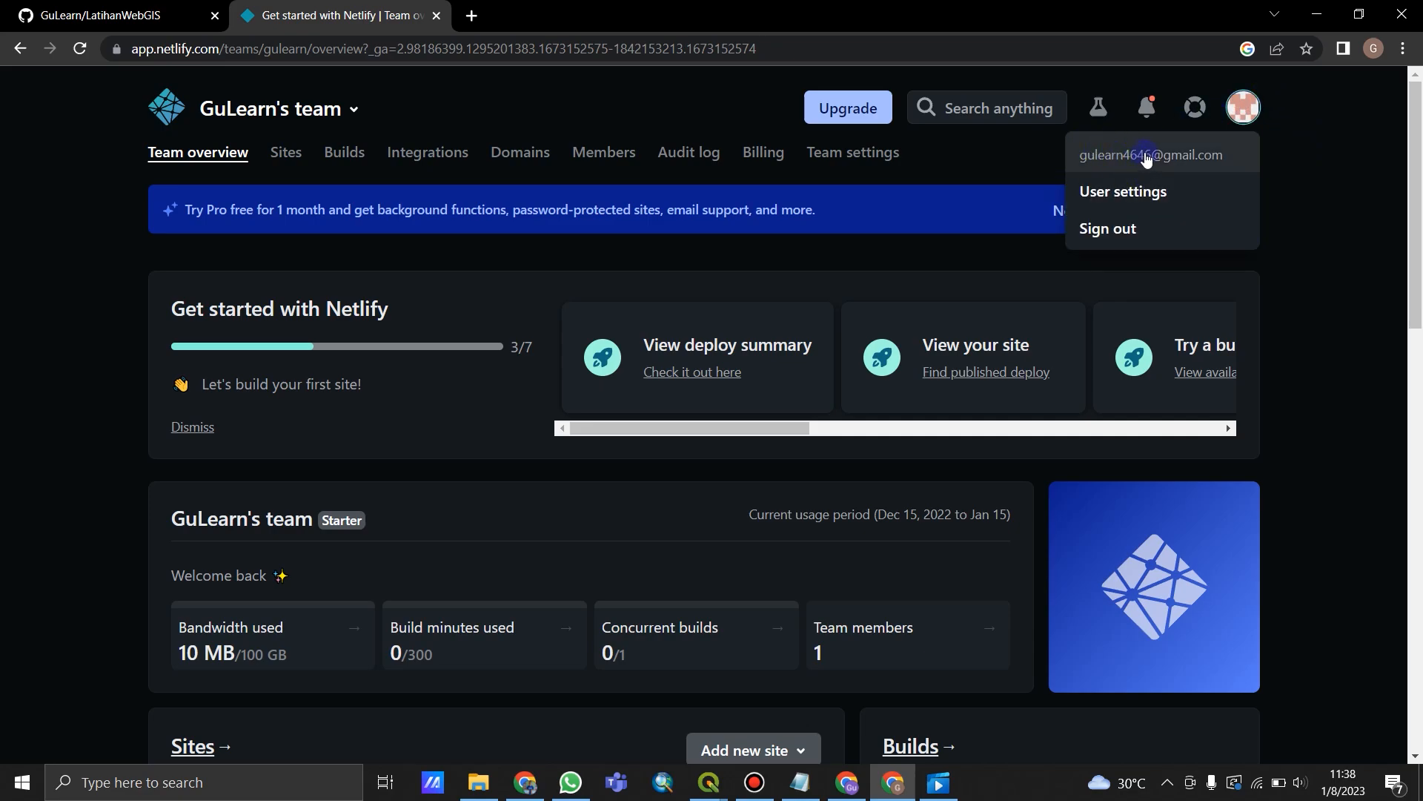
{"action": "left_click", "coordinate": [1278, 144]}
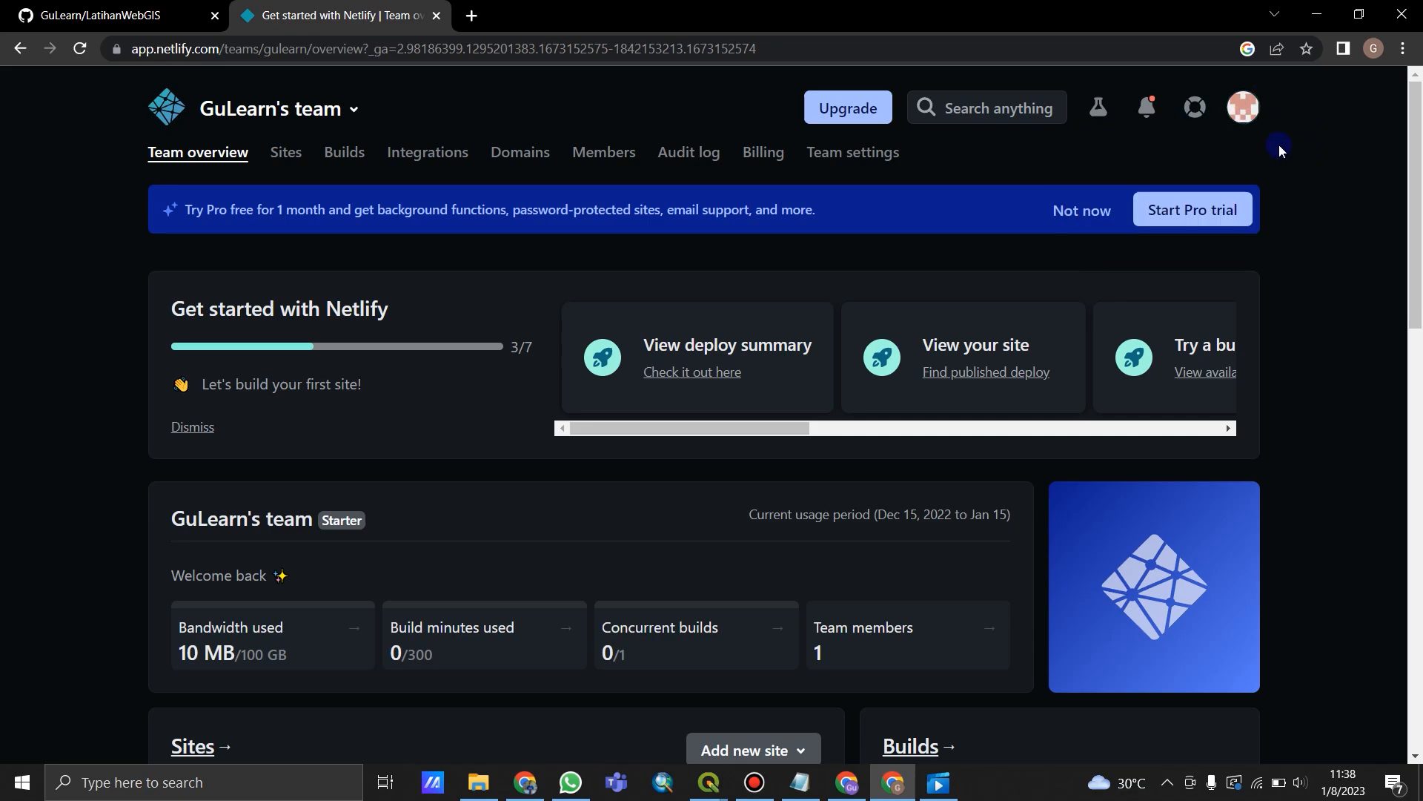
Step: Add a new Netlify site by importing an existing project, with GitHub as the Git provider
{"action": "scroll", "coordinate": [1282, 166], "scroll_direction": "down", "scroll_amount": 2}
{"action": "scroll", "coordinate": [1283, 169], "scroll_direction": "down", "scroll_amount": 4}
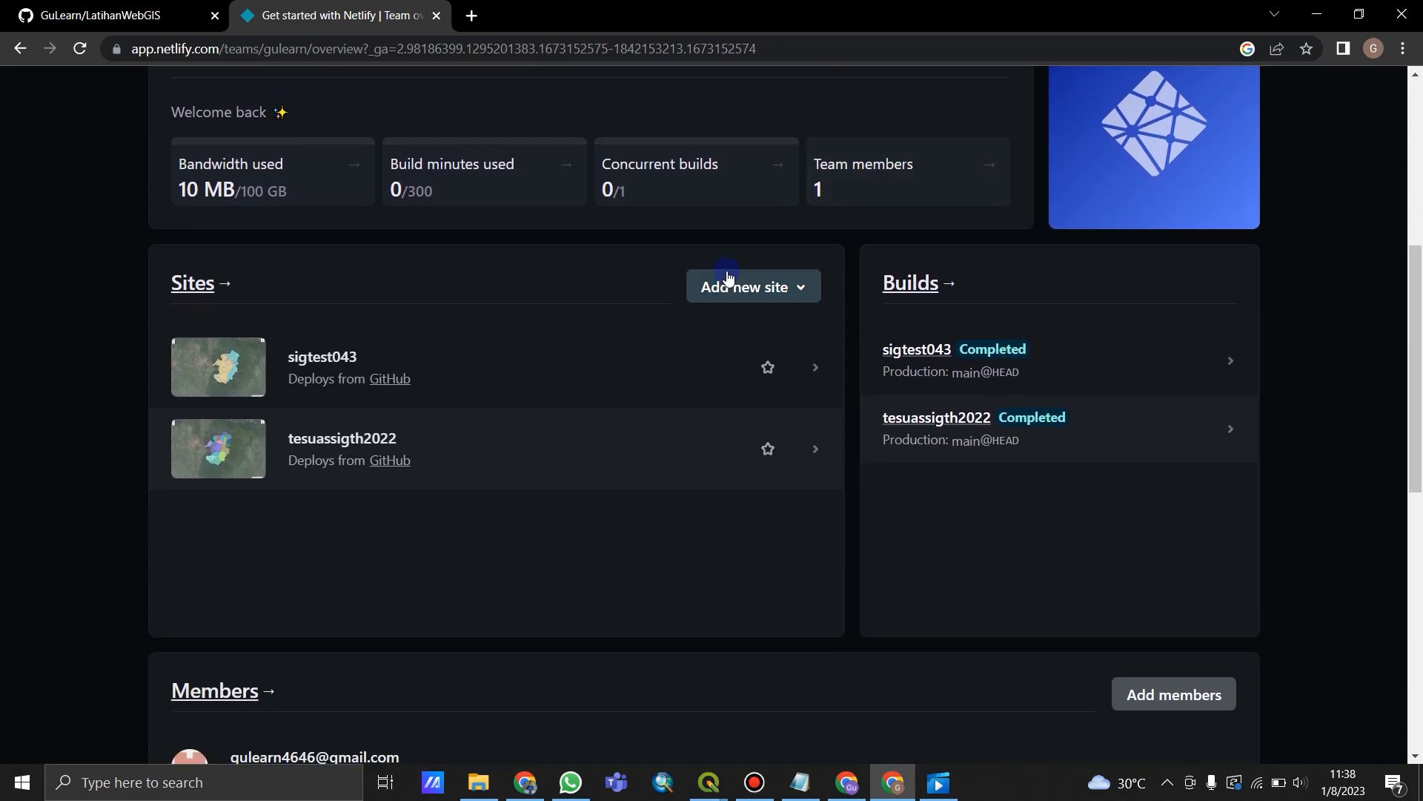
{"action": "left_click", "coordinate": [801, 288]}
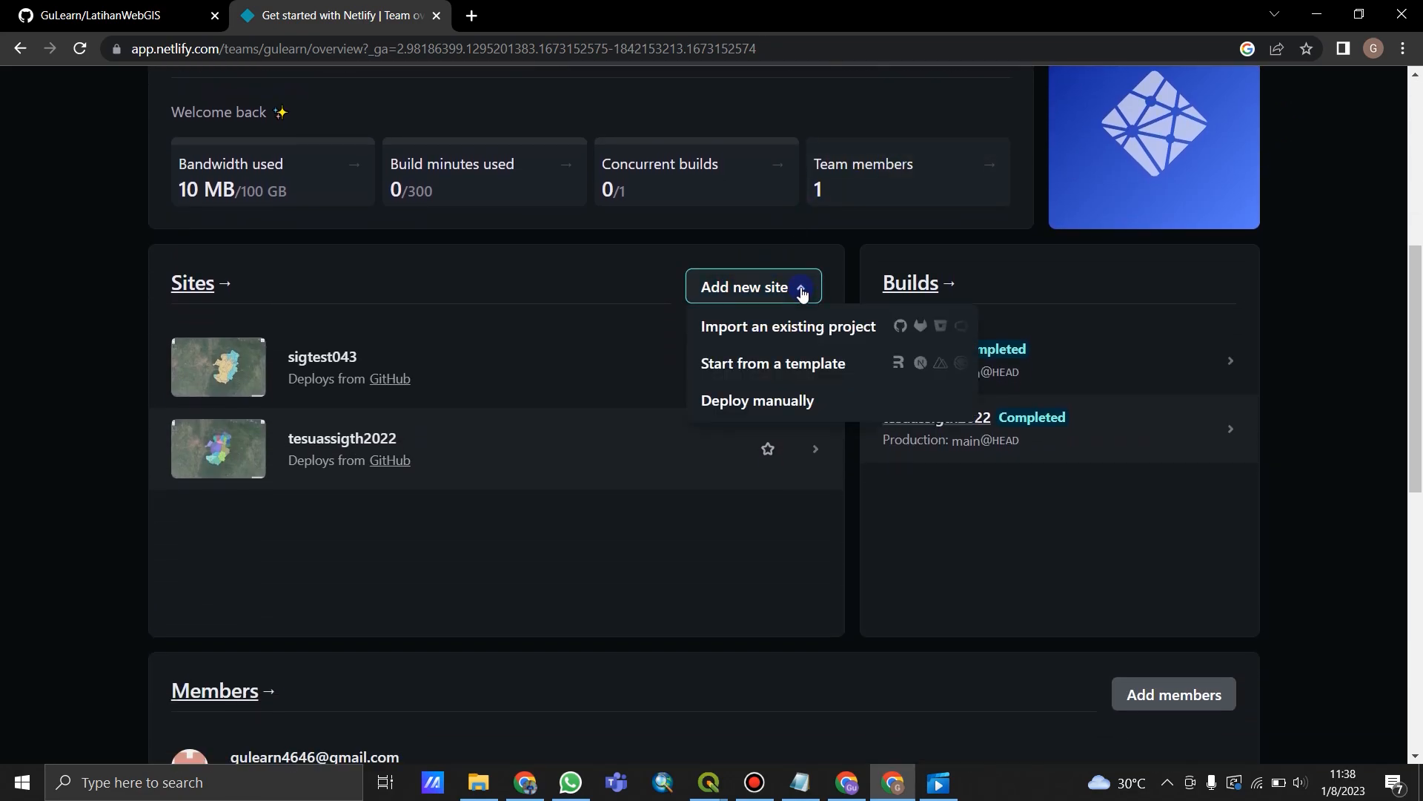
{"action": "left_click", "coordinate": [782, 332]}
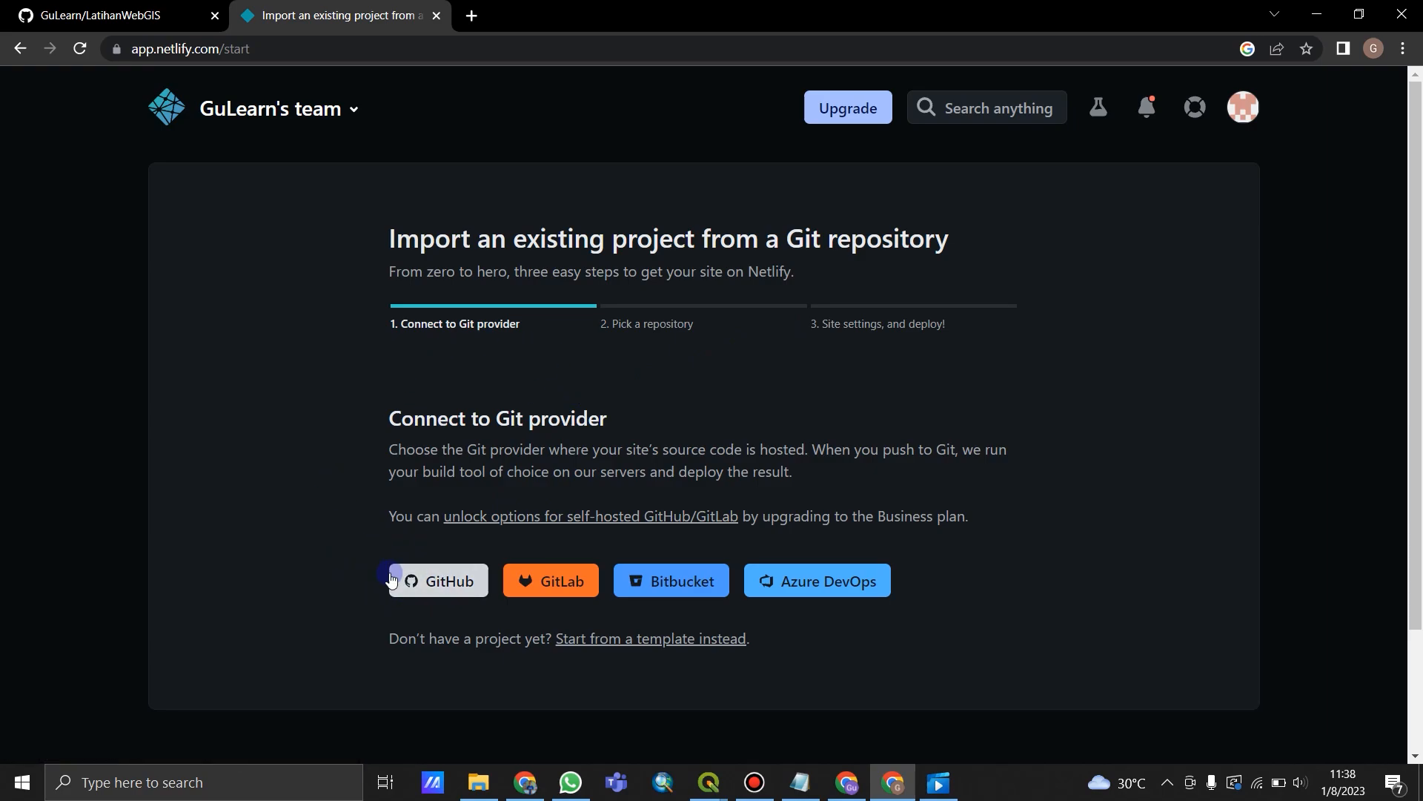
{"action": "left_click", "coordinate": [437, 581]}
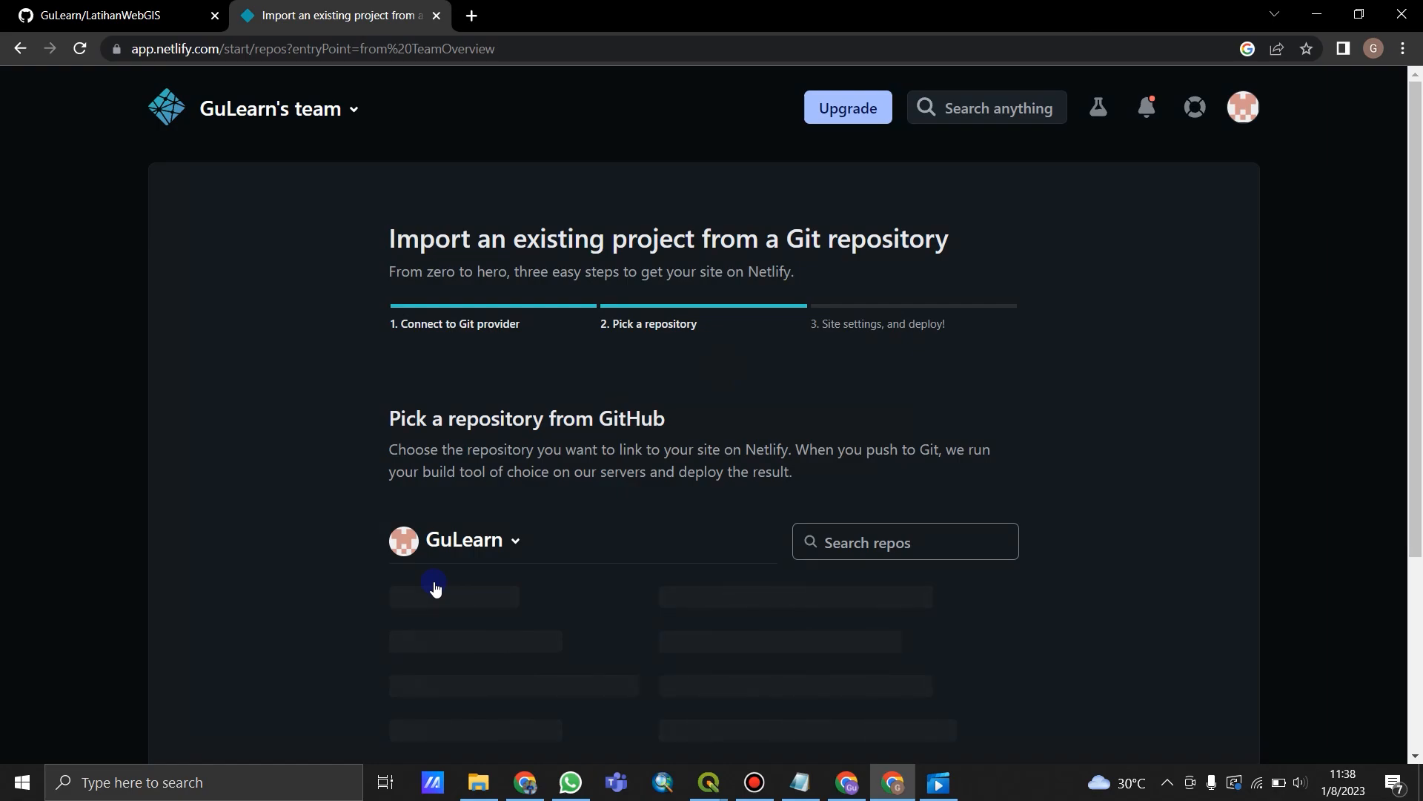
Step: Search the GitHub repositories available to Netlify for LatihanWebGIS
{"action": "left_click", "coordinate": [853, 551]}
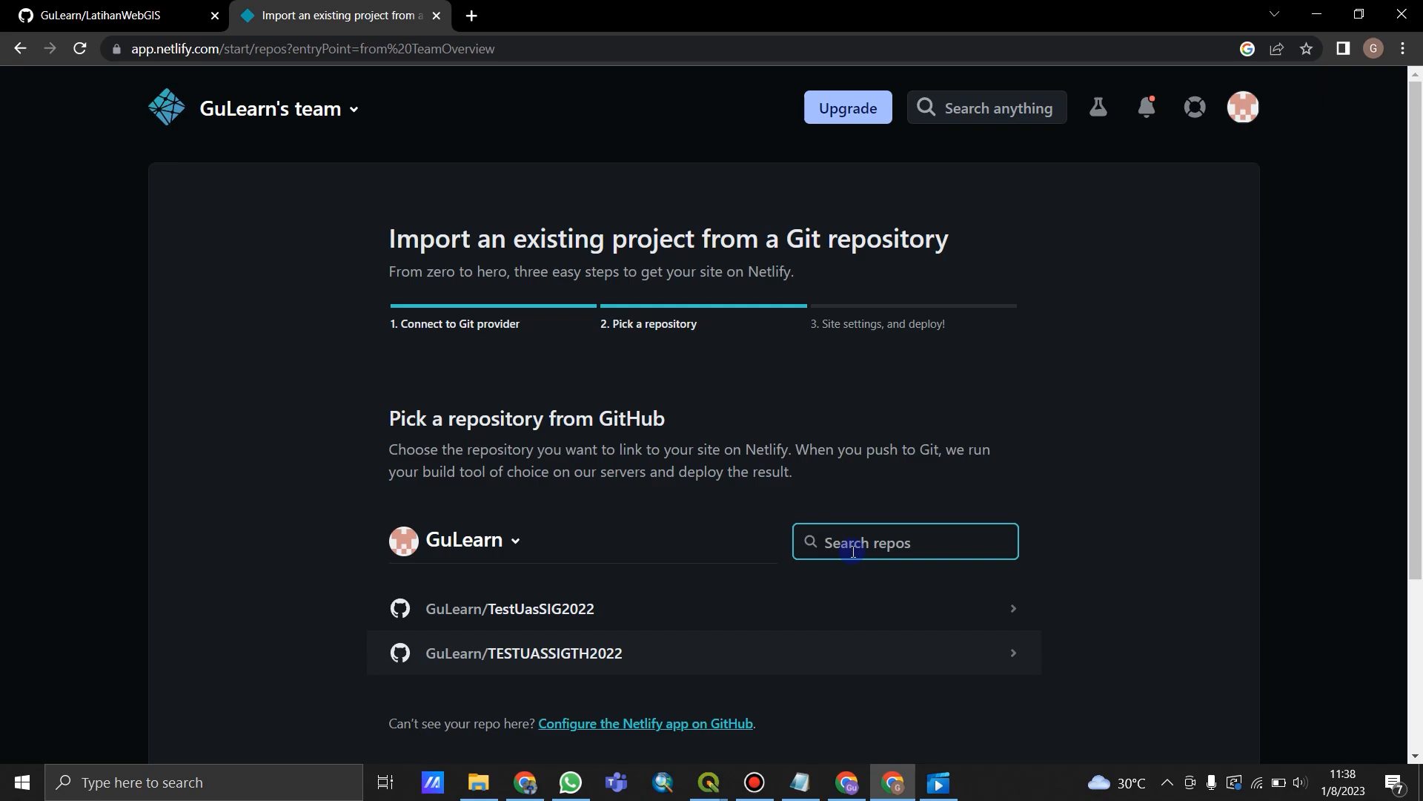
{"action": "type", "text": "Latihan"}
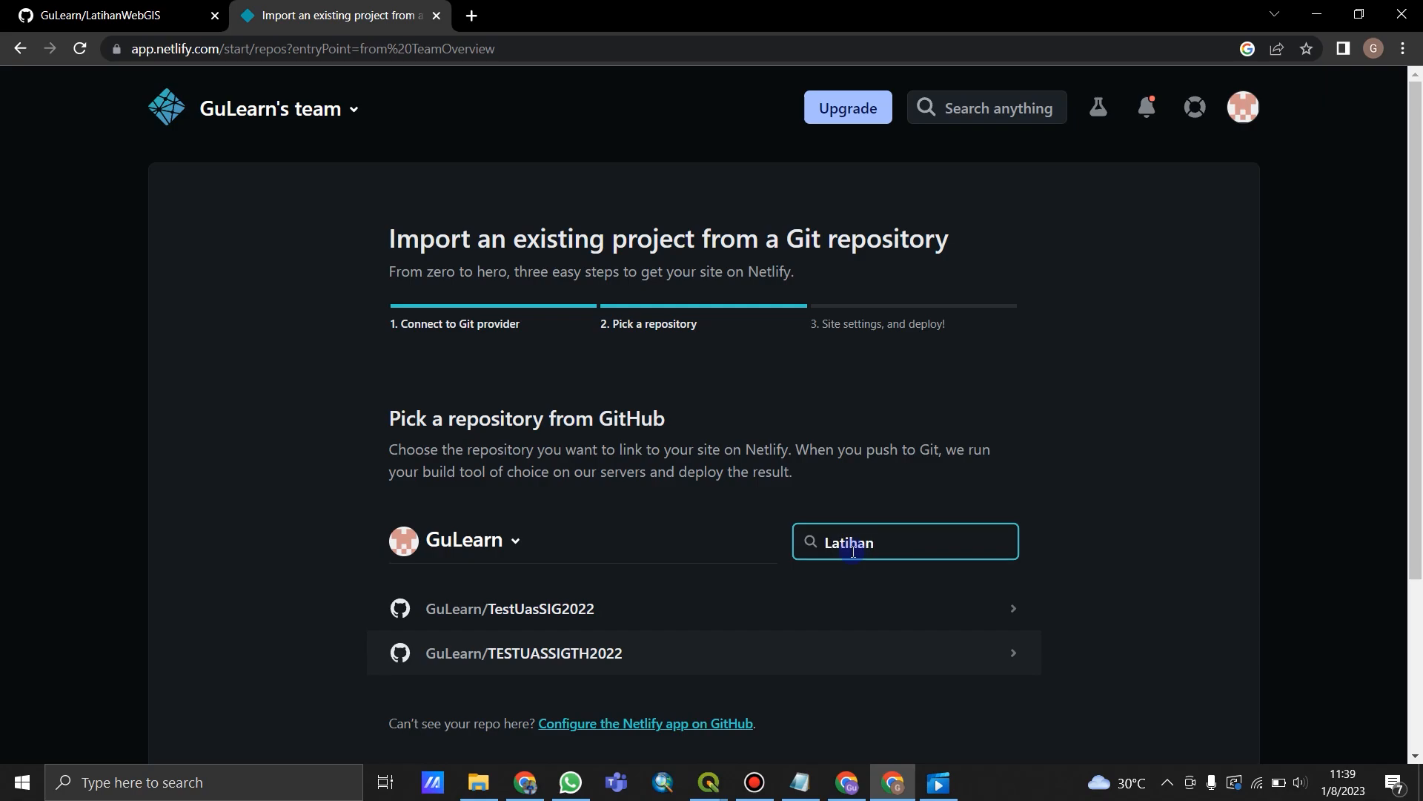
{"action": "type", "text": "WebGIS"}
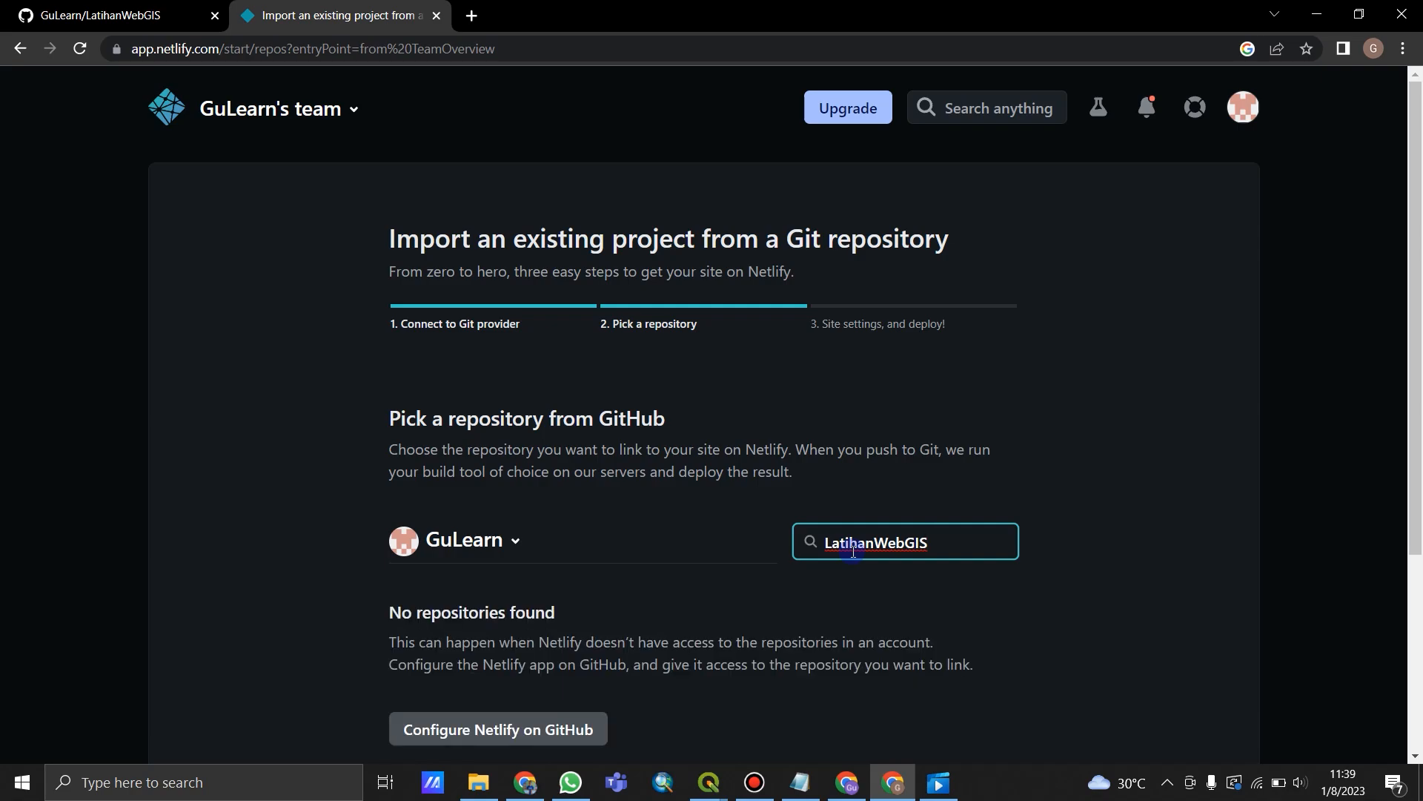
{"action": "scroll", "coordinate": [741, 519], "scroll_direction": "down", "scroll_amount": 3}
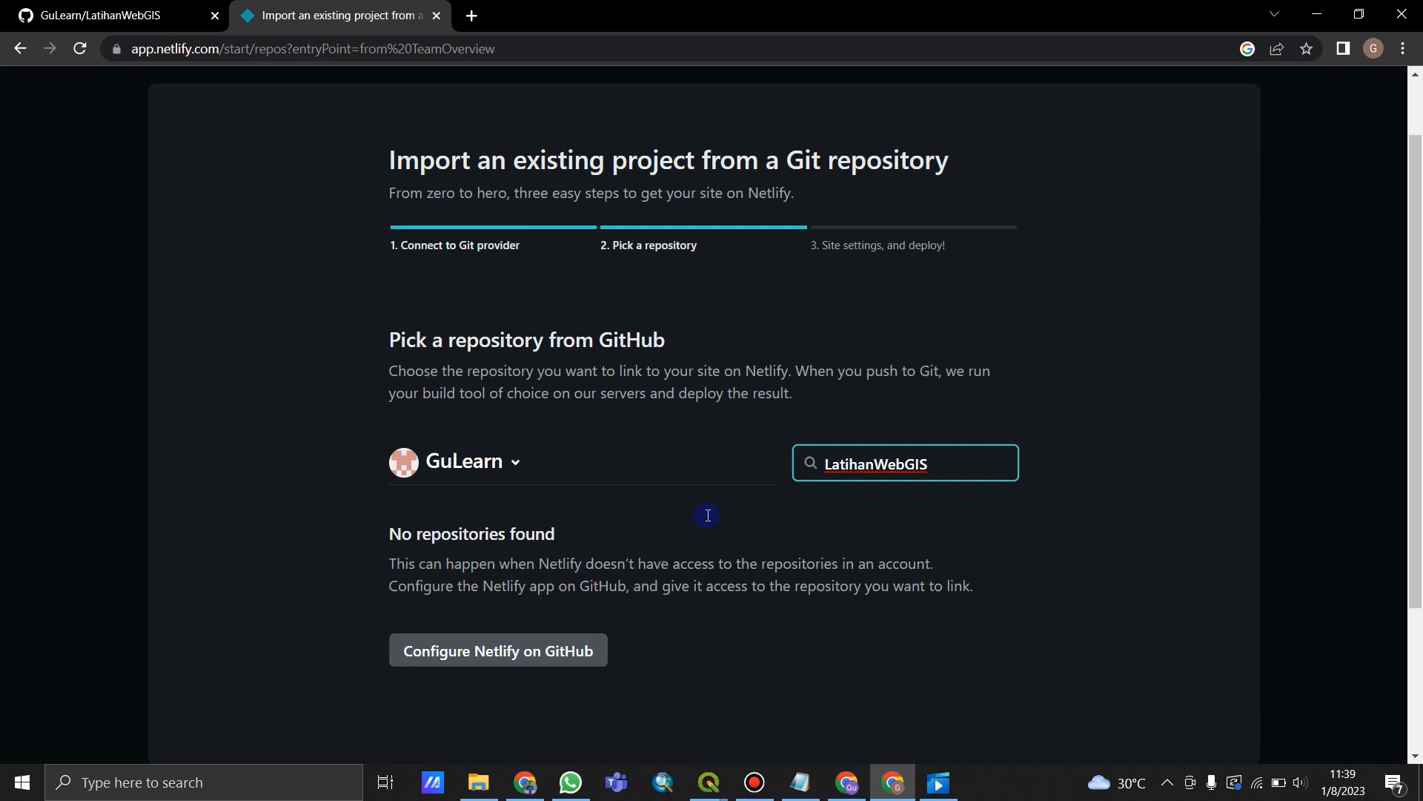
Step: Configure the Netlify app on GitHub to add LatihanWebGIS to its selected repositories and save the access settings
{"action": "left_click", "coordinate": [416, 550]}
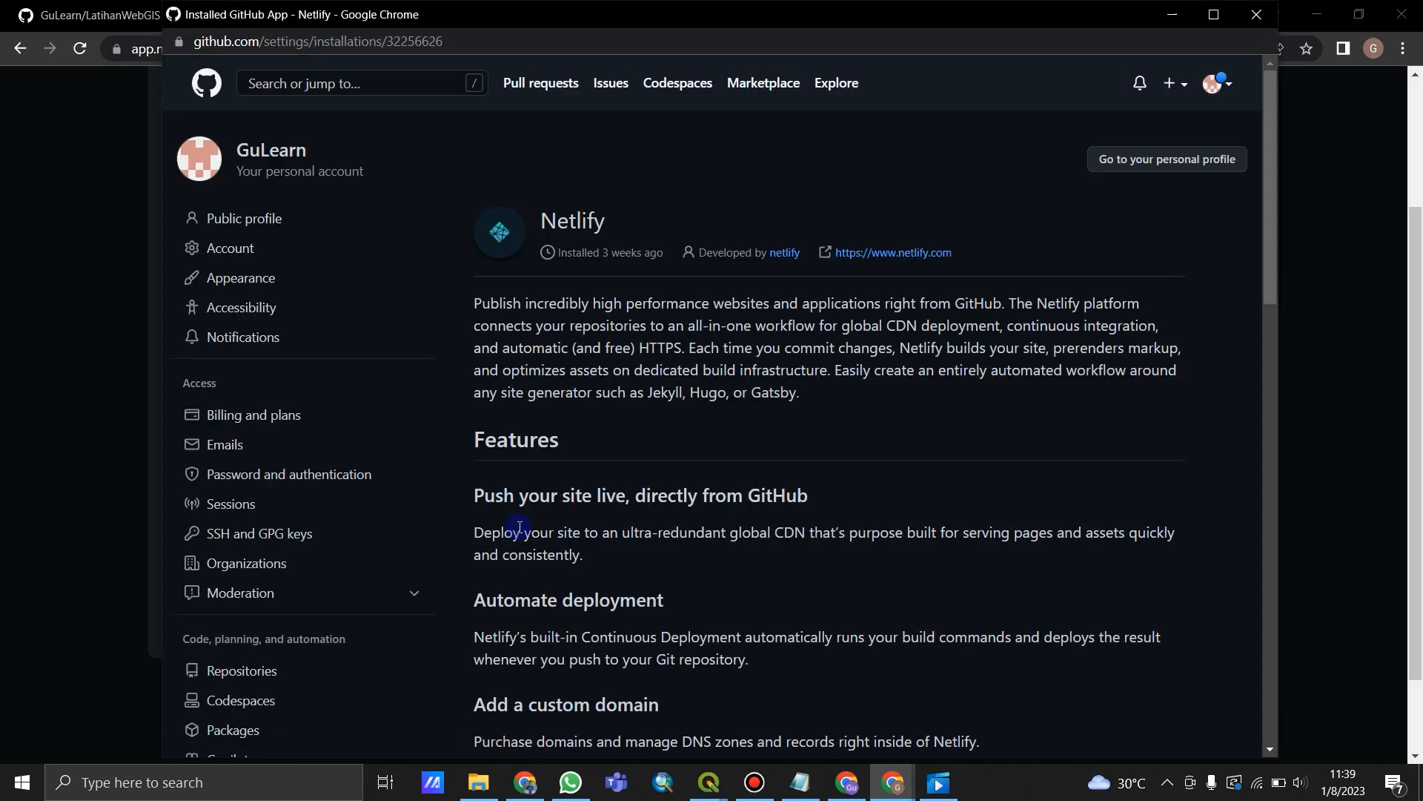
{"action": "scroll", "coordinate": [646, 474], "scroll_direction": "down", "scroll_amount": 10}
{"action": "left_click", "coordinate": [647, 482]}
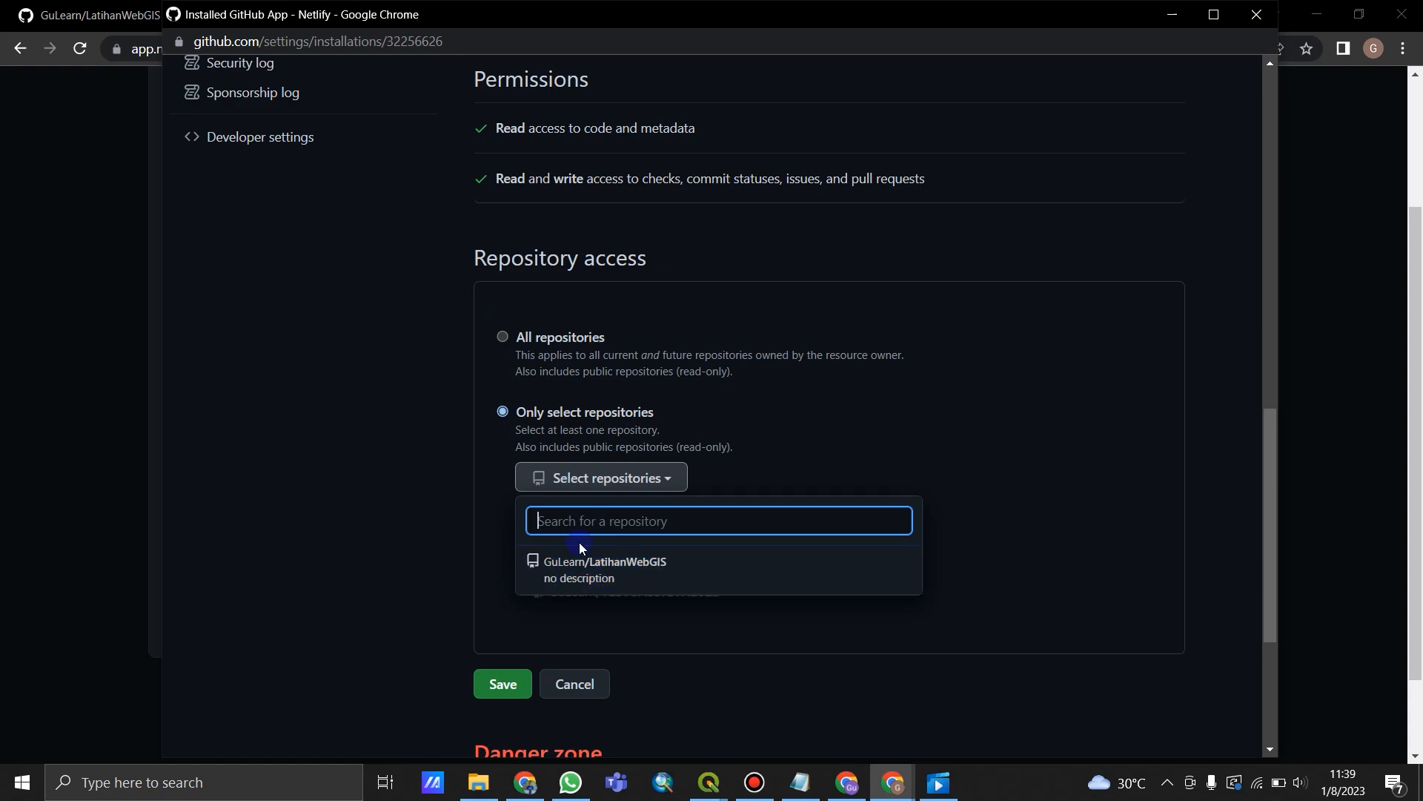
{"action": "left_click", "coordinate": [624, 570]}
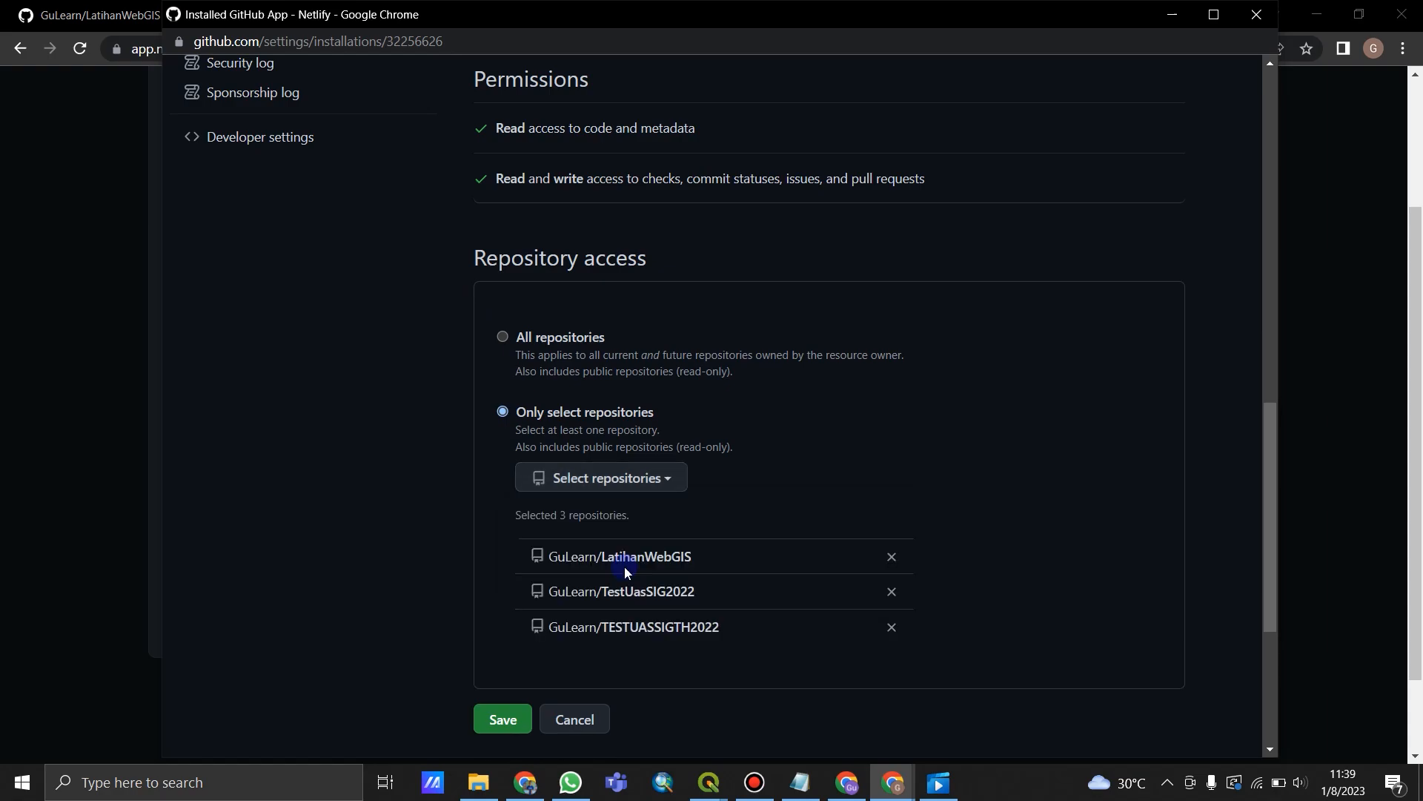
{"action": "left_click", "coordinate": [504, 721]}
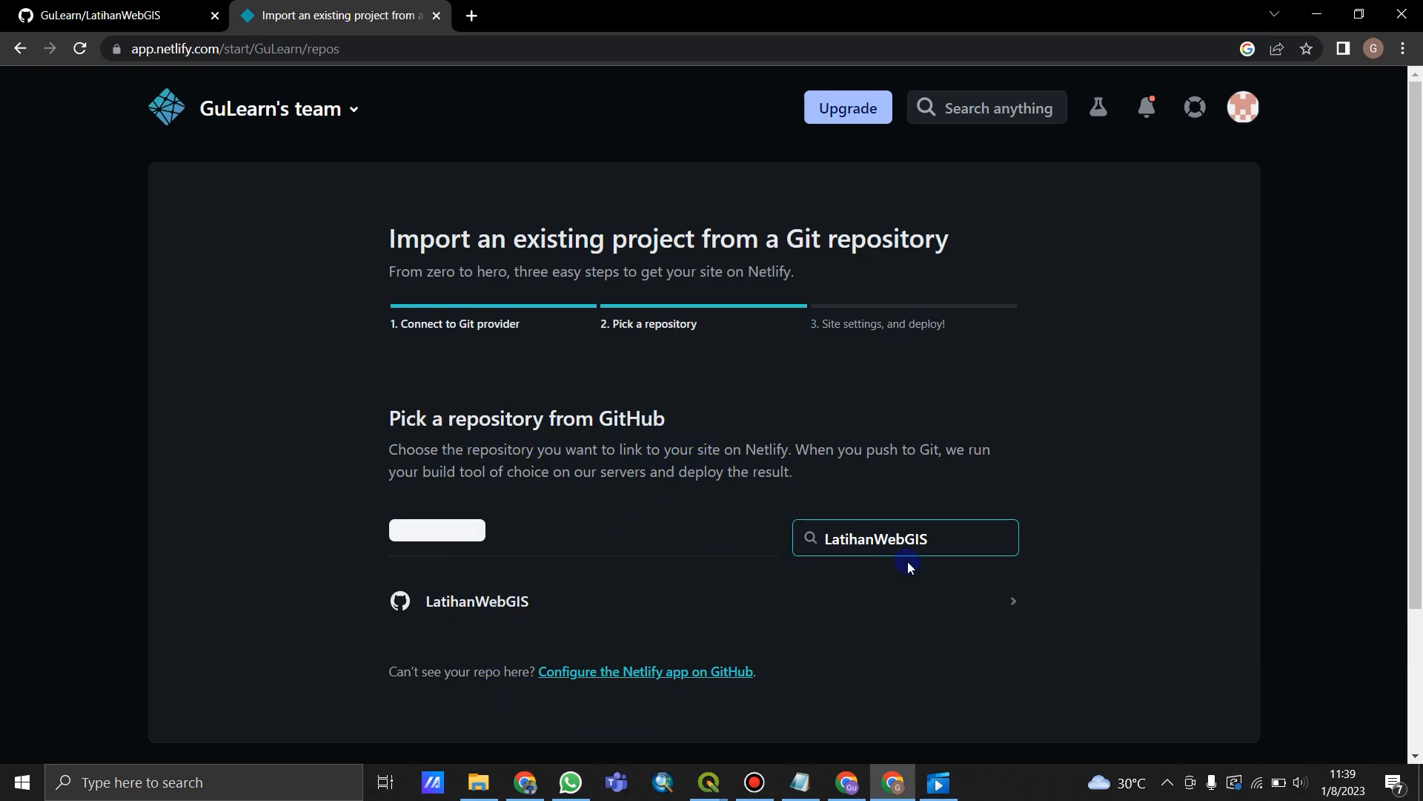
Step: Clear the repository search and pick LatihanWebGIS as the repository to import
{"action": "key", "text": "BackSpace"}
{"action": "key", "text": "BackSpace"}
{"action": "key", "text": "BackSpace"}
{"action": "key", "text": "BackSpace"}
{"action": "key", "text": "BackSpace"}
{"action": "key", "text": "BackSpace"}
{"action": "key", "text": "BackSpace"}
{"action": "key", "text": "BackSpace"}
{"action": "key", "text": "BackSpace"}
{"action": "key", "text": "BackSpace"}
{"action": "key", "text": "BackSpace"}
{"action": "key", "text": "BackSpace"}
{"action": "key", "text": "BackSpace"}
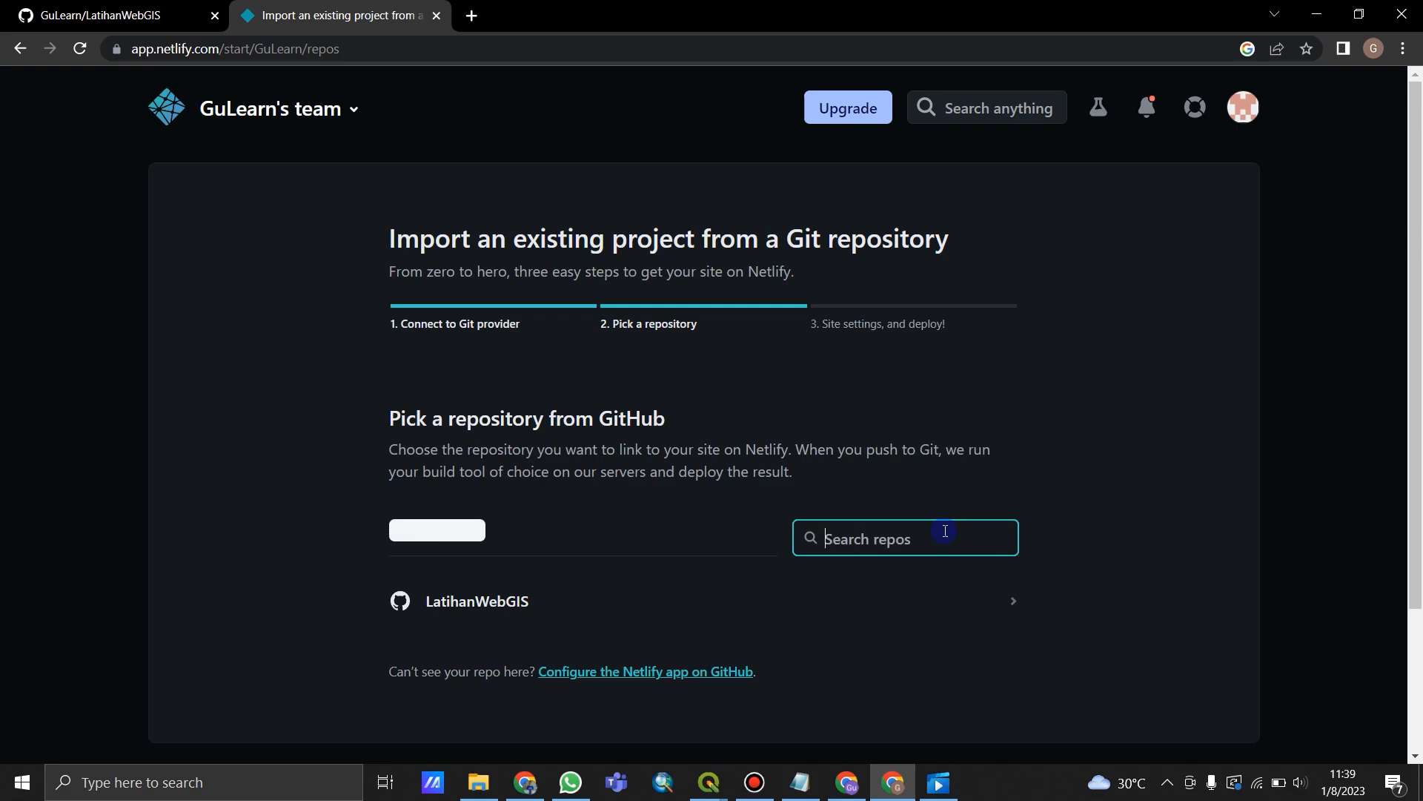
{"action": "scroll", "coordinate": [432, 438], "scroll_direction": "down", "scroll_amount": 2}
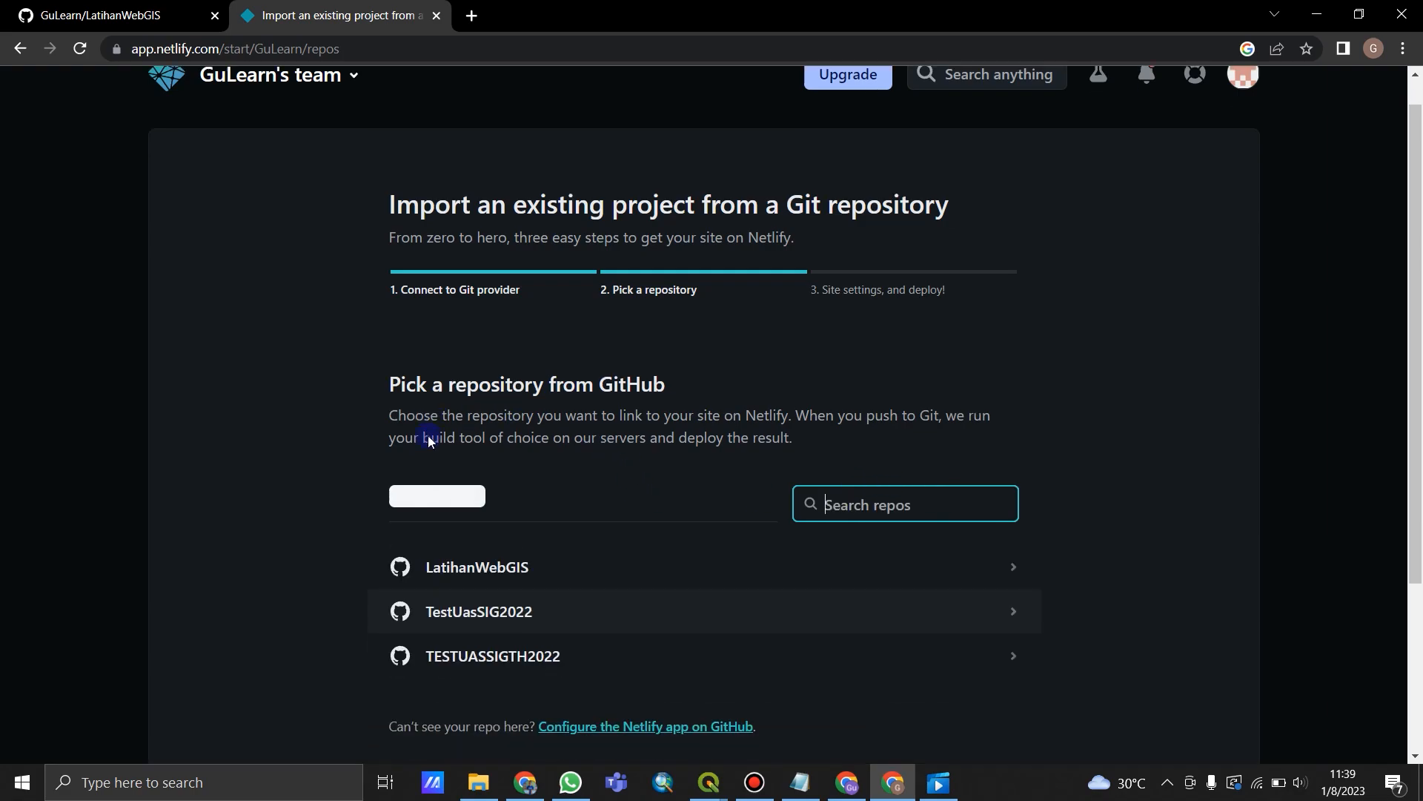
{"action": "left_click", "coordinate": [495, 516]}
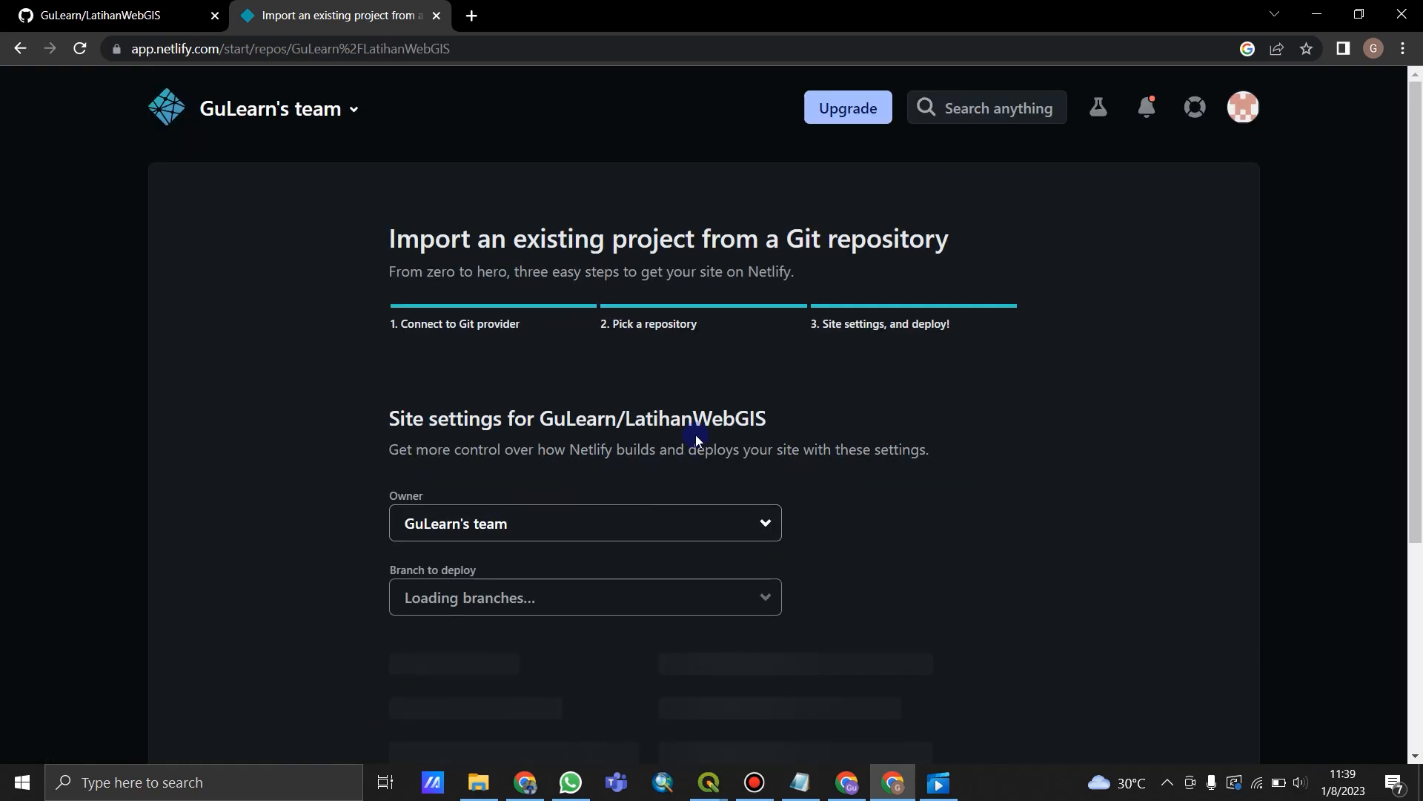
Step: Review the site settings and deploy the site from the main branch with all build settings left blank
{"action": "scroll", "coordinate": [297, 353], "scroll_direction": "down", "scroll_amount": 2}
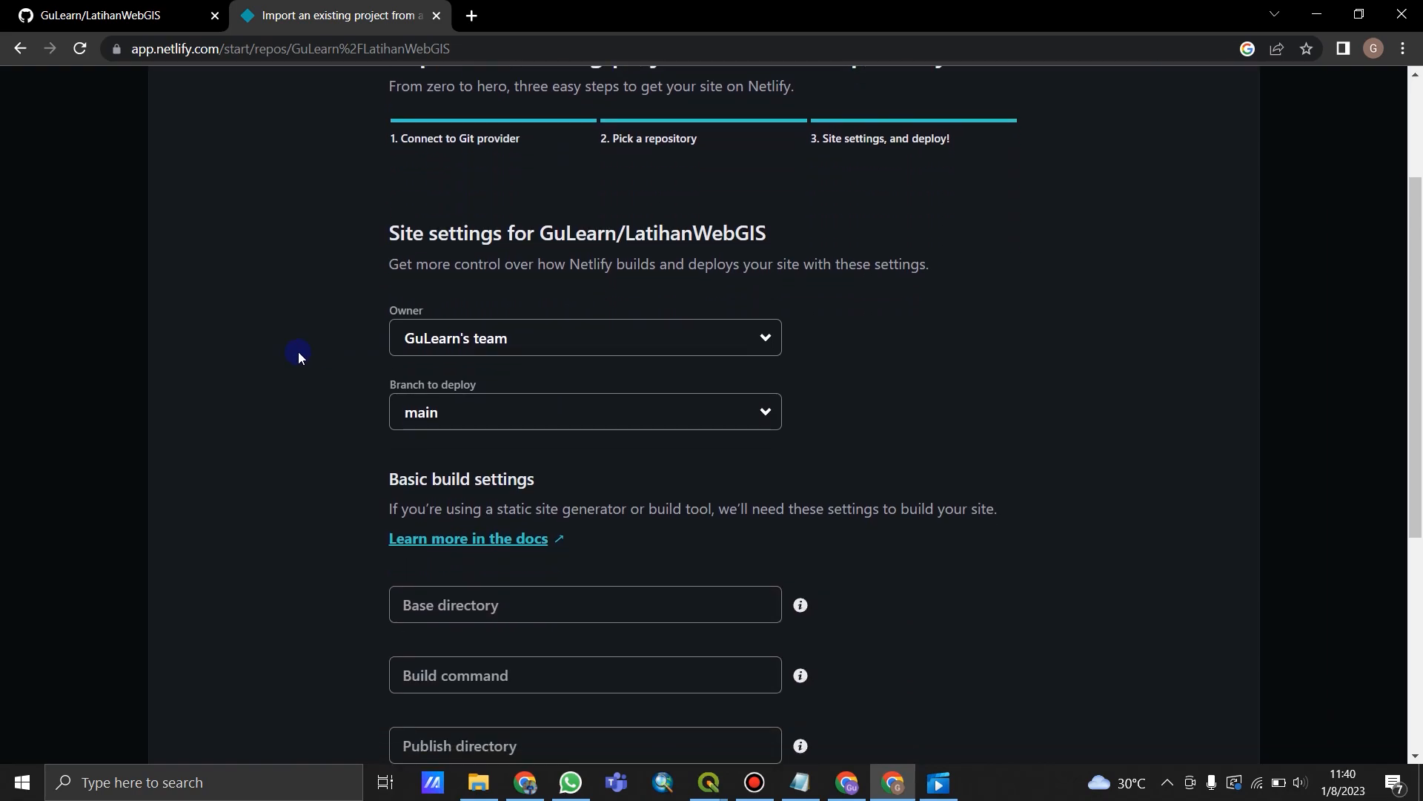
{"action": "scroll", "coordinate": [313, 344], "scroll_direction": "down", "scroll_amount": 1}
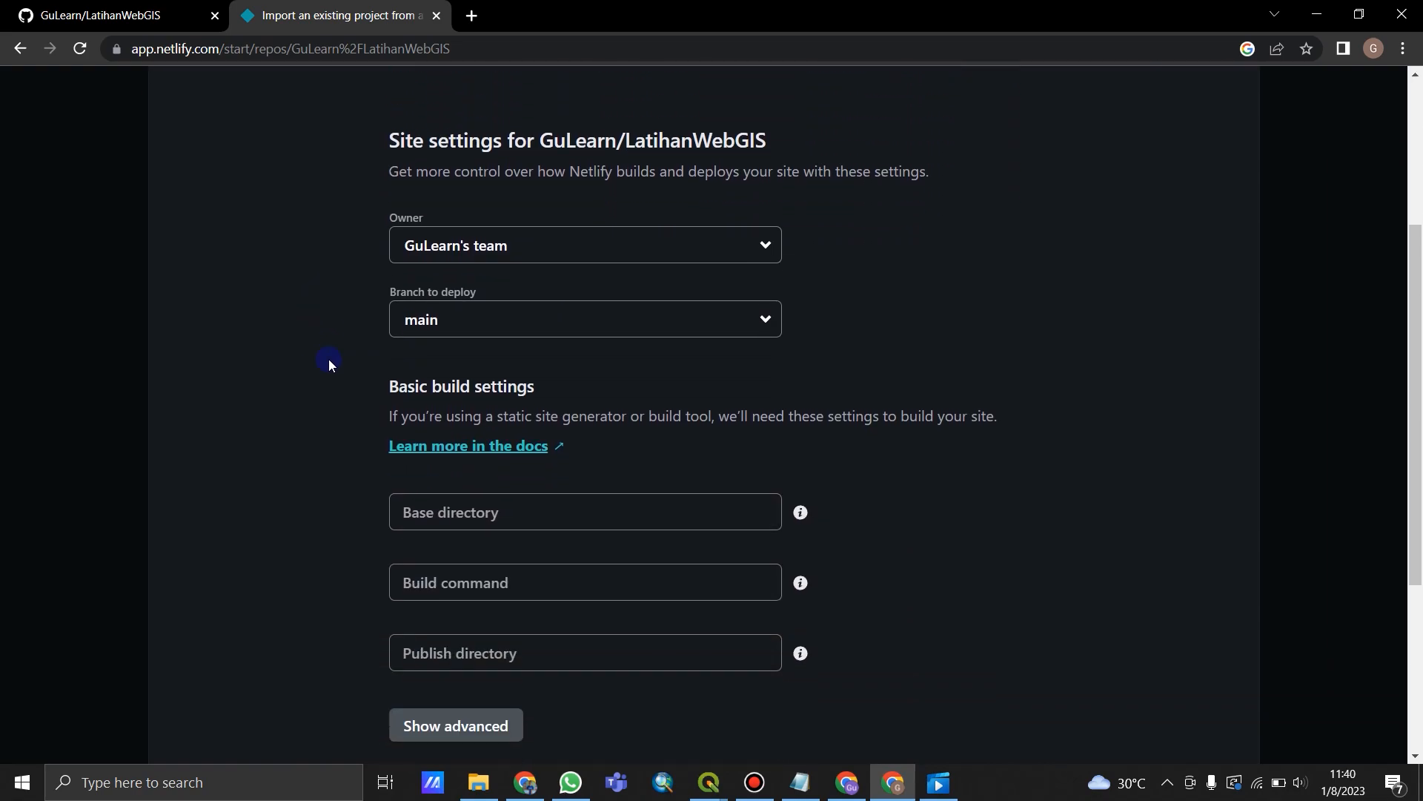
{"action": "scroll", "coordinate": [794, 437], "scroll_direction": "down", "scroll_amount": 2}
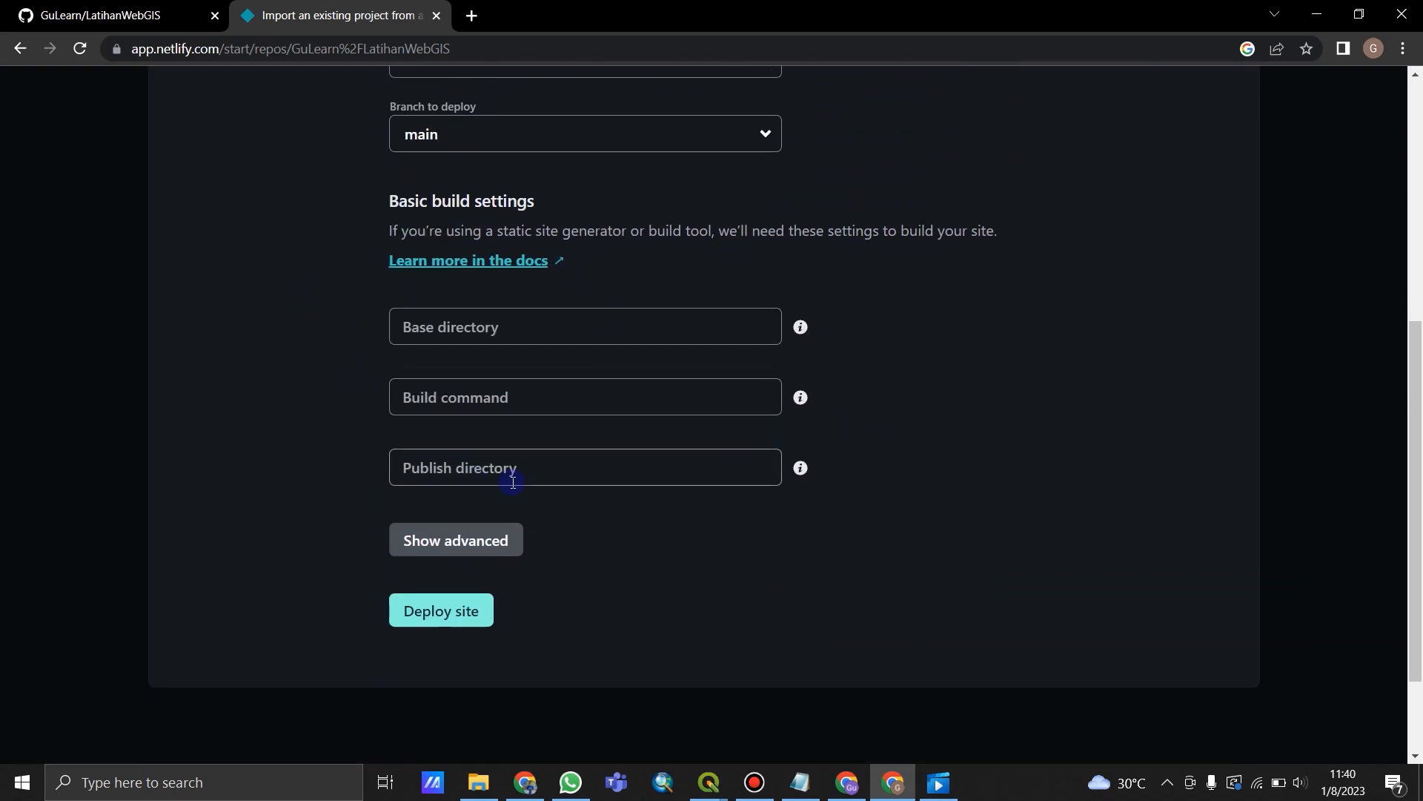
{"action": "scroll", "coordinate": [566, 311], "scroll_direction": "up", "scroll_amount": 2}
{"action": "scroll", "coordinate": [565, 318], "scroll_direction": "up", "scroll_amount": 2}
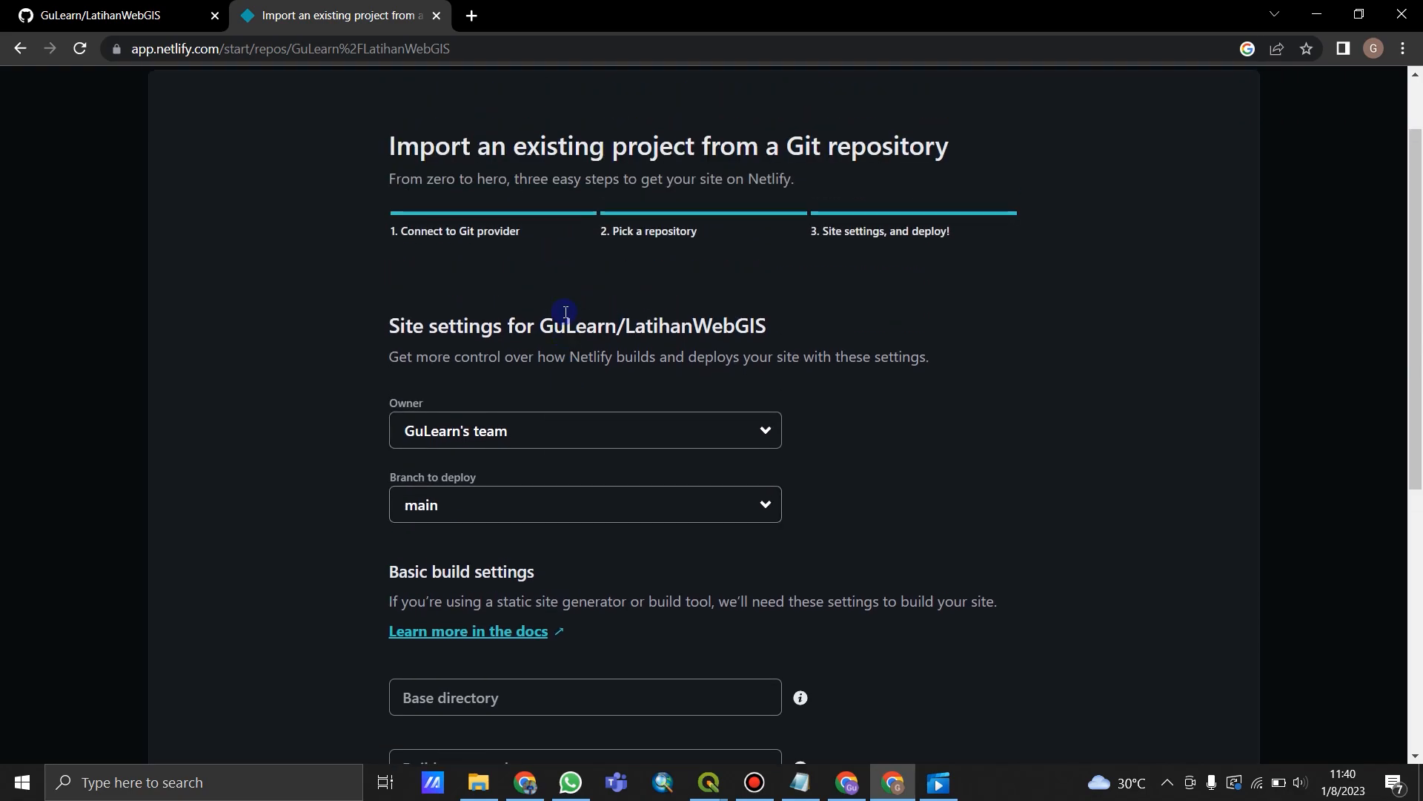
{"action": "scroll", "coordinate": [566, 317], "scroll_direction": "up", "scroll_amount": 1}
{"action": "scroll", "coordinate": [565, 317], "scroll_direction": "down", "scroll_amount": 3}
{"action": "scroll", "coordinate": [563, 318], "scroll_direction": "down", "scroll_amount": 2}
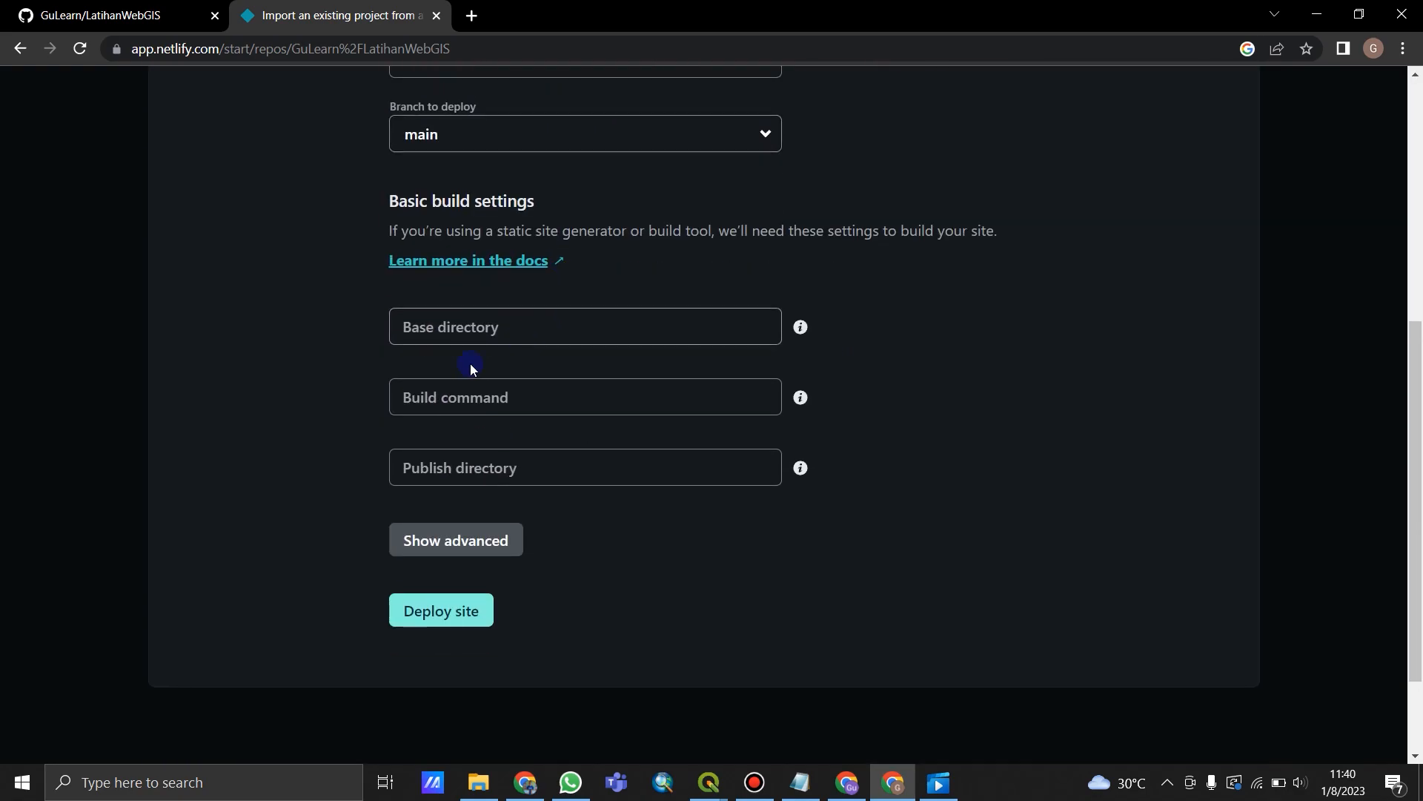
{"action": "left_click", "coordinate": [451, 610]}
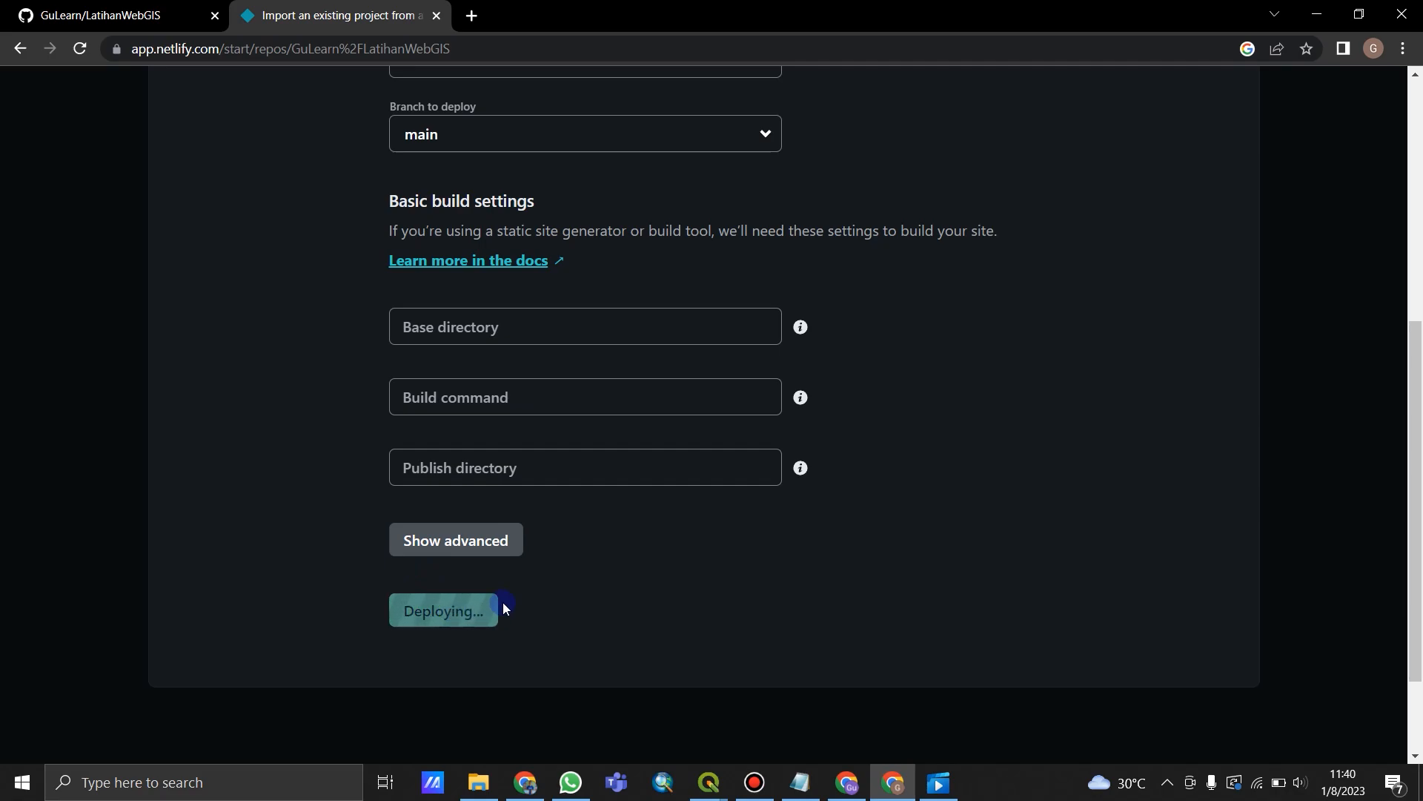
{"action": "scroll", "coordinate": [509, 594], "scroll_direction": "up", "scroll_amount": 1}
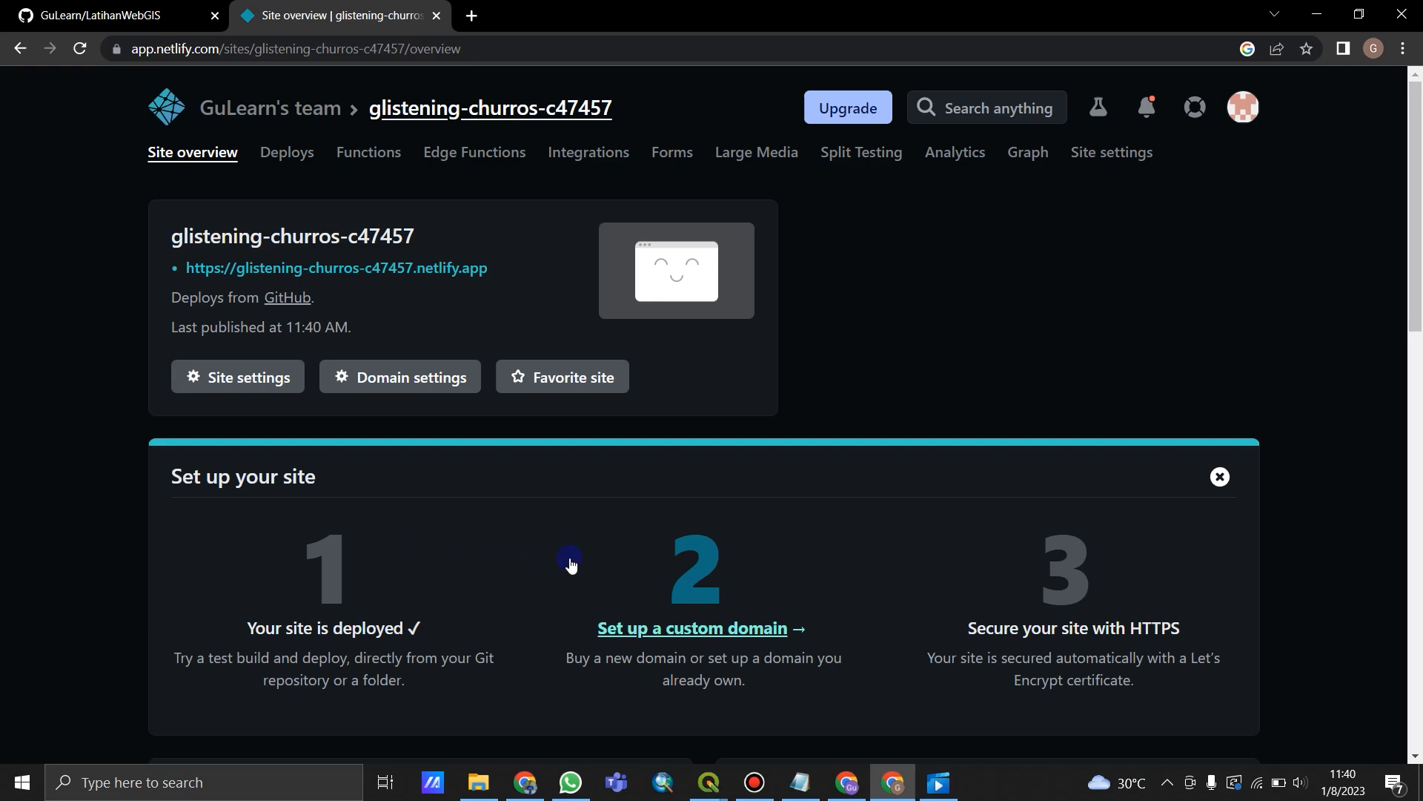
Step: Open the custom domain setup for the deployed site and return to its domain management settings without entering a domain
{"action": "scroll", "coordinate": [706, 535], "scroll_direction": "down", "scroll_amount": 1}
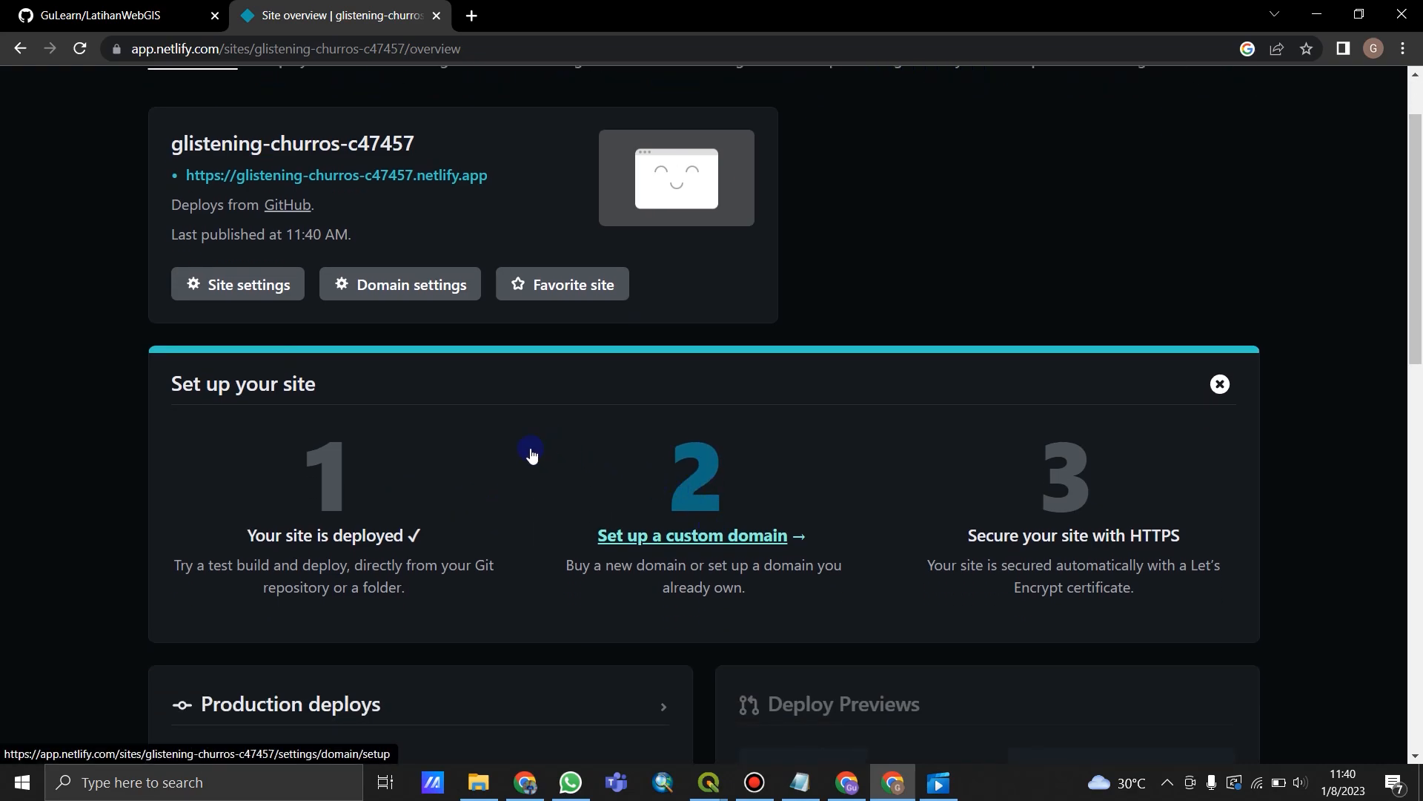
{"action": "scroll", "coordinate": [567, 441], "scroll_direction": "down", "scroll_amount": 2}
{"action": "scroll", "coordinate": [607, 375], "scroll_direction": "up", "scroll_amount": 2}
{"action": "left_click", "coordinate": [697, 539]}
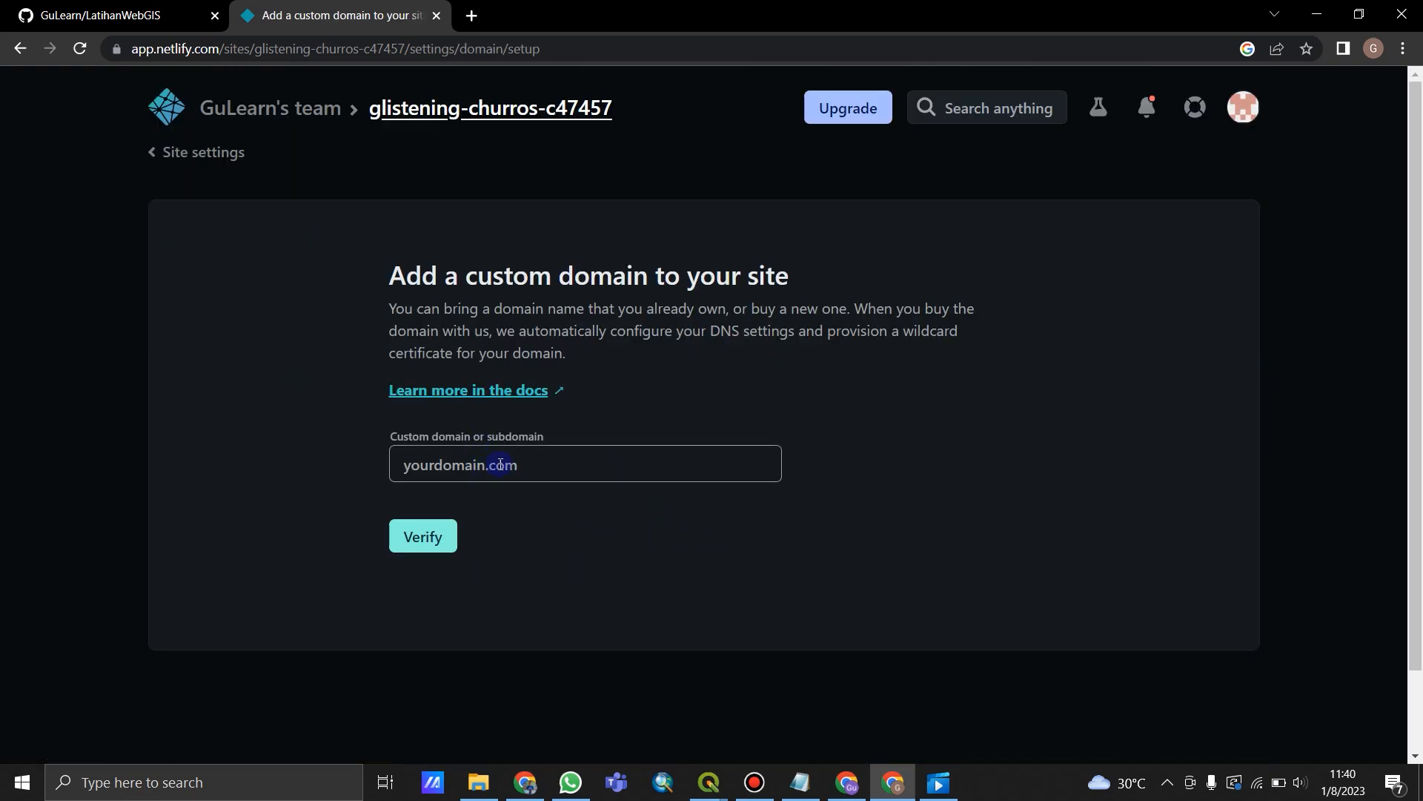
{"action": "left_click", "coordinate": [433, 544]}
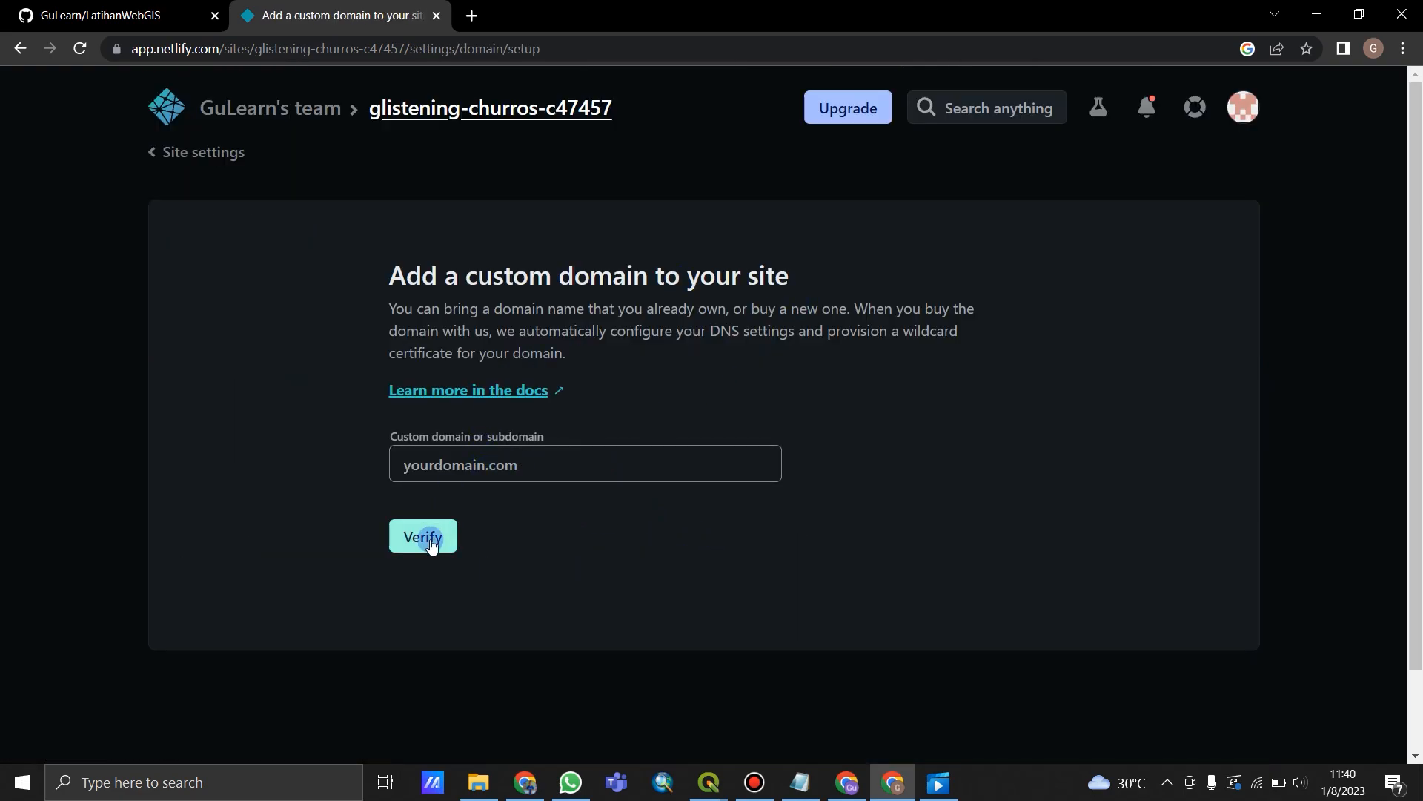
{"action": "left_click", "coordinate": [443, 467]}
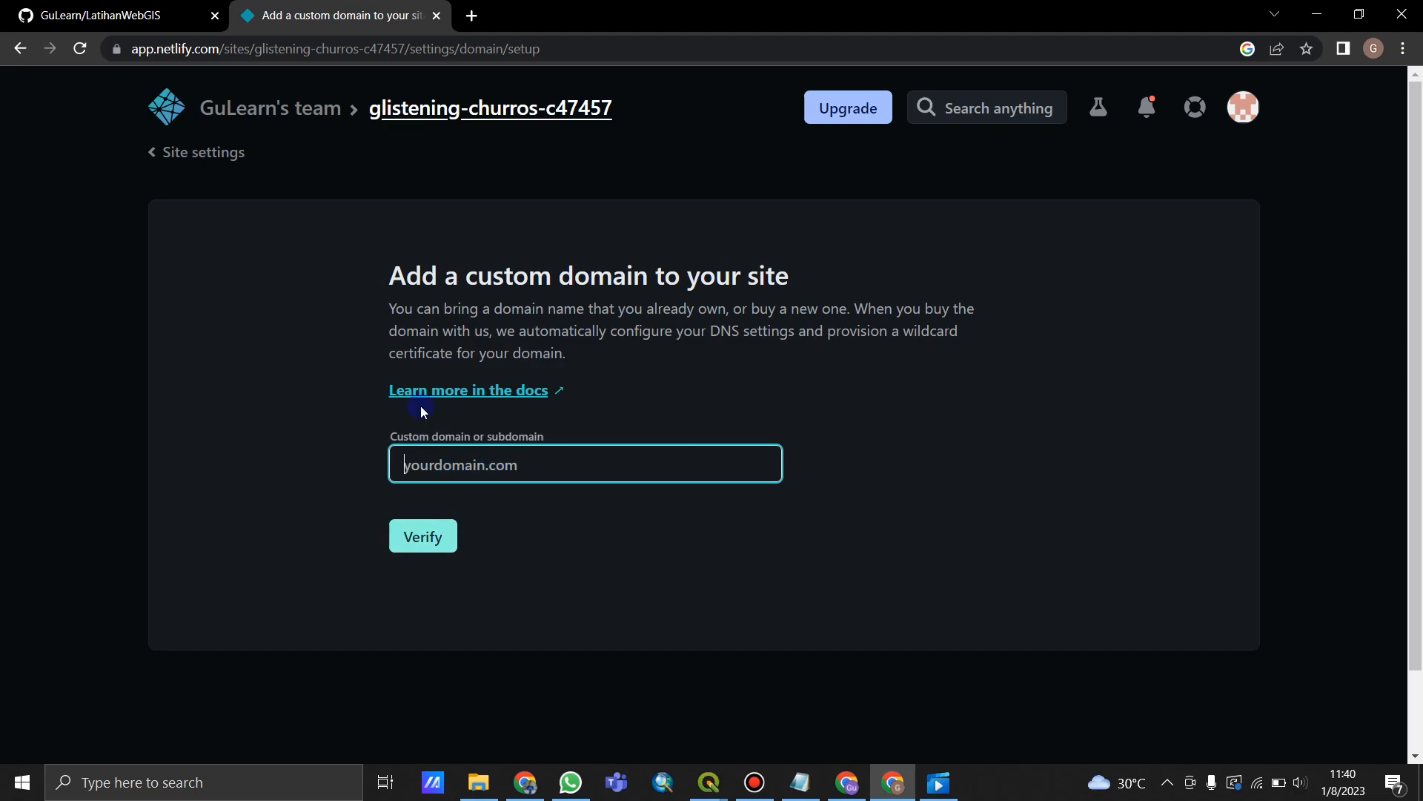
{"action": "left_click", "coordinate": [158, 154]}
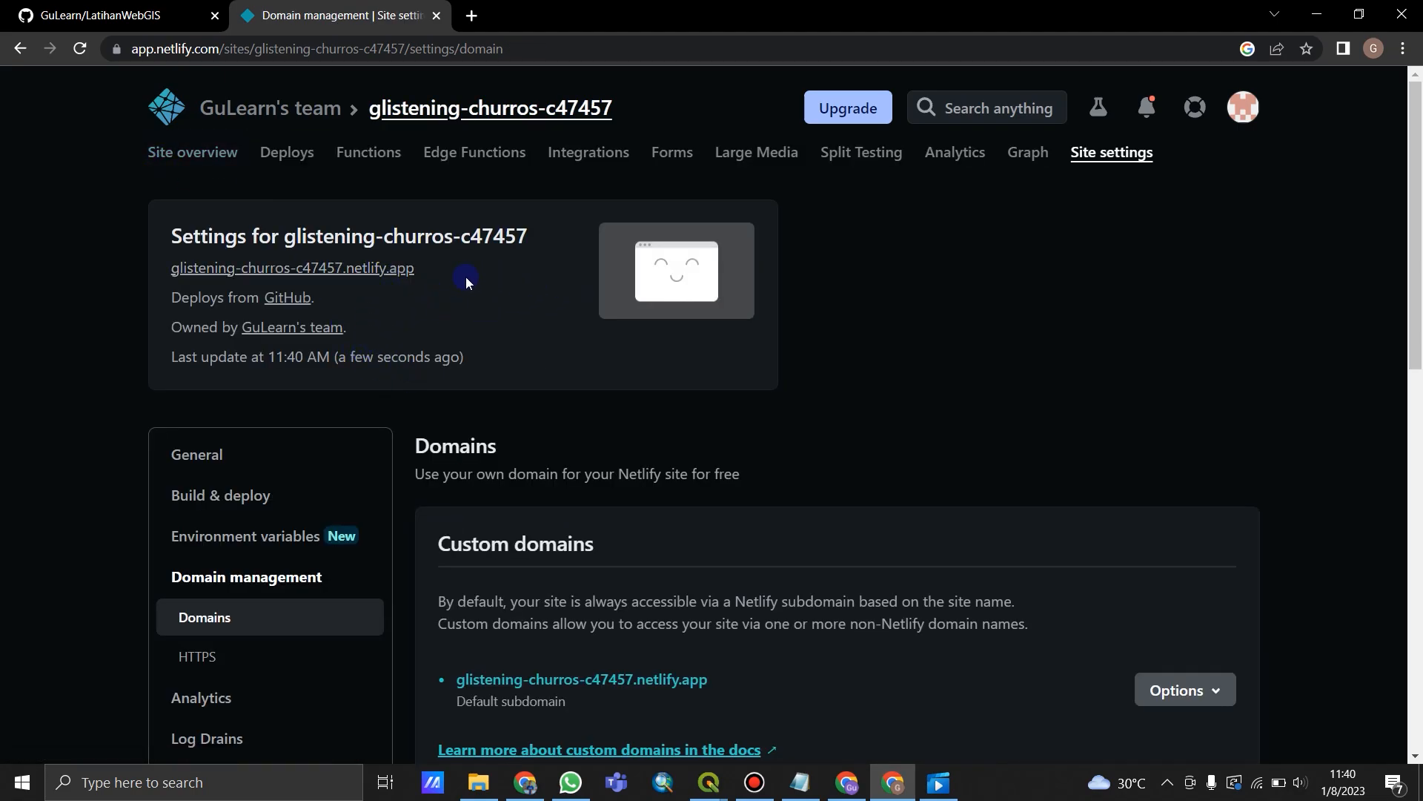
Step: Try to change the site name of the default Netlify subdomain to latihanwebgis
{"action": "scroll", "coordinate": [482, 400], "scroll_direction": "down", "scroll_amount": 3}
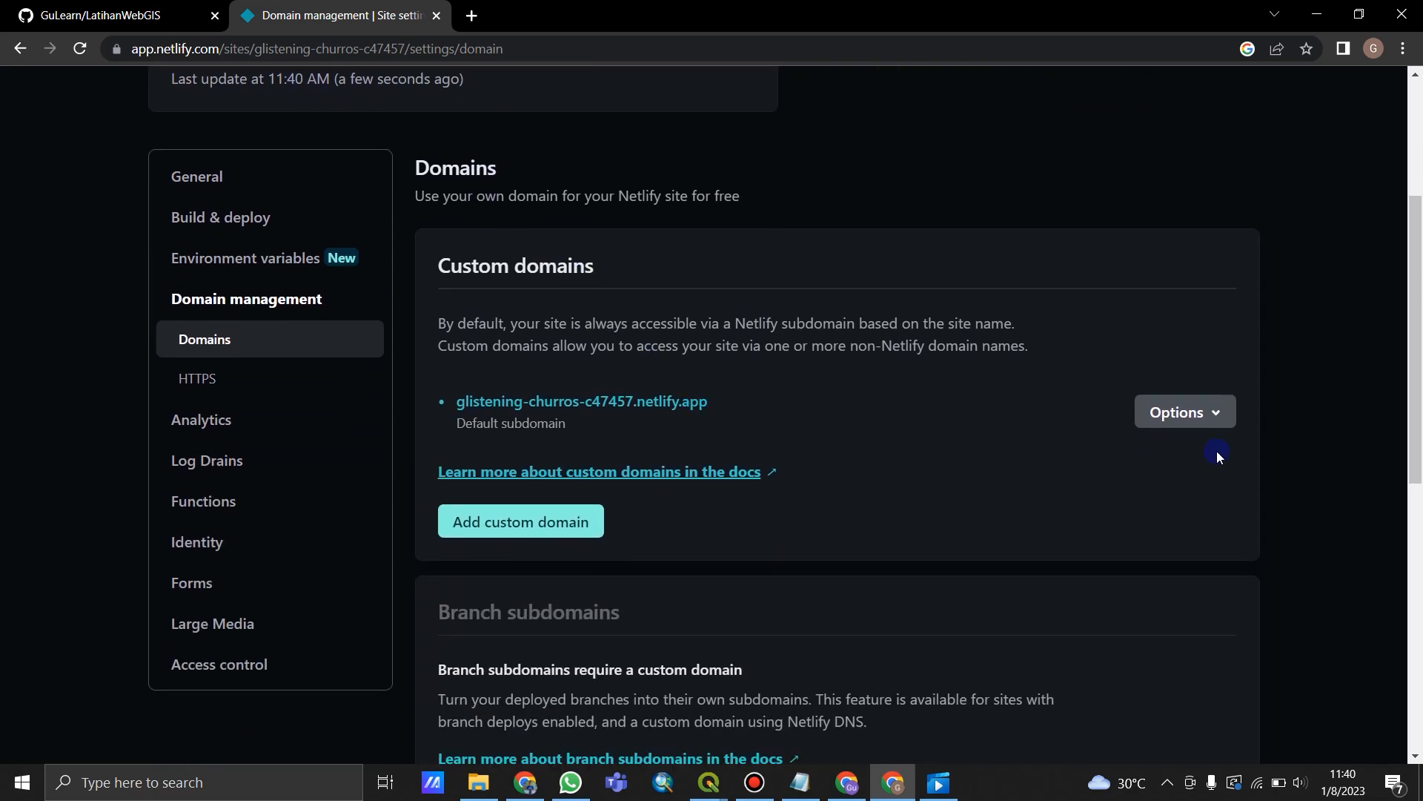
{"action": "left_click", "coordinate": [1208, 414]}
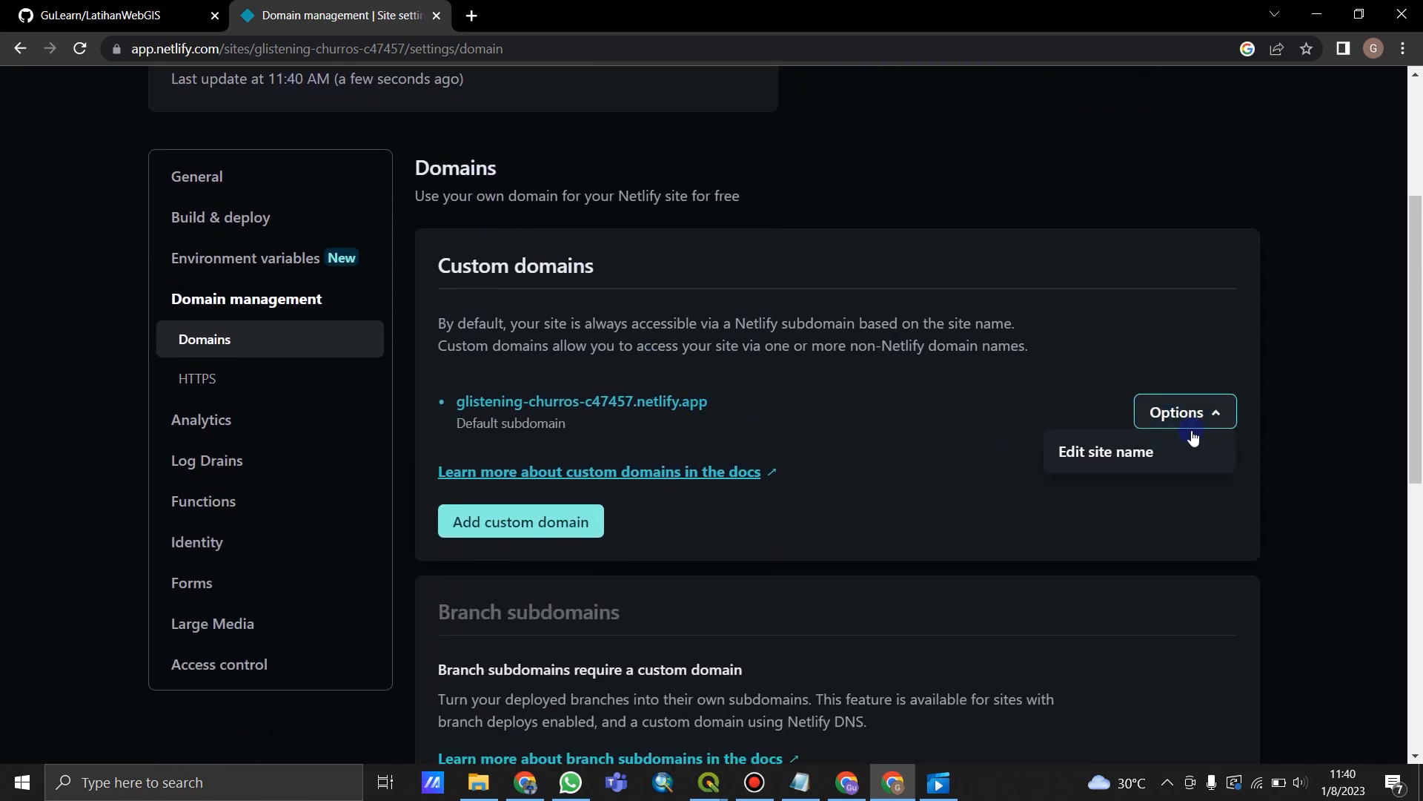
{"action": "left_click", "coordinate": [1109, 450]}
{"action": "left_click_drag", "start_coordinate": [706, 438], "coordinate": [341, 441]}
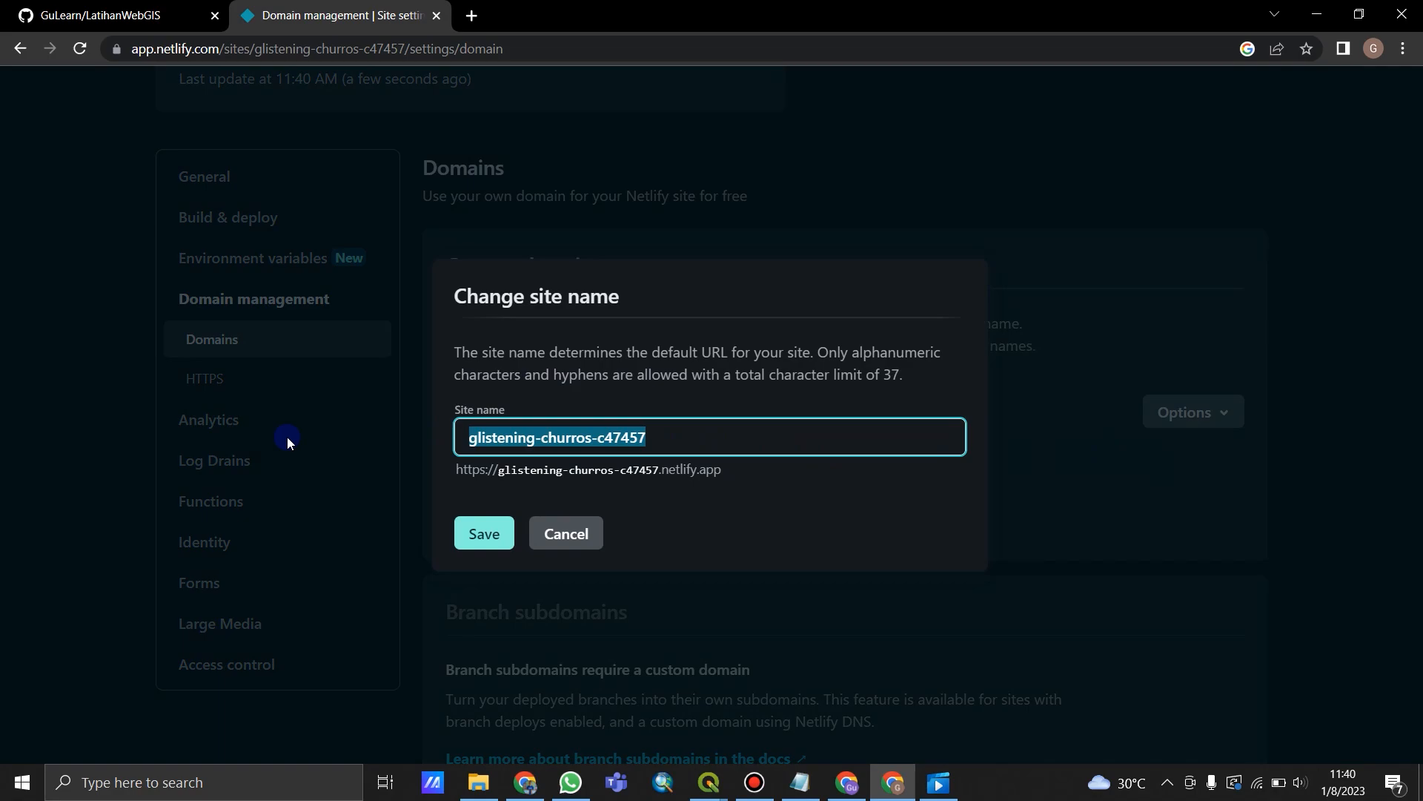
{"action": "type", "text": "latih"}
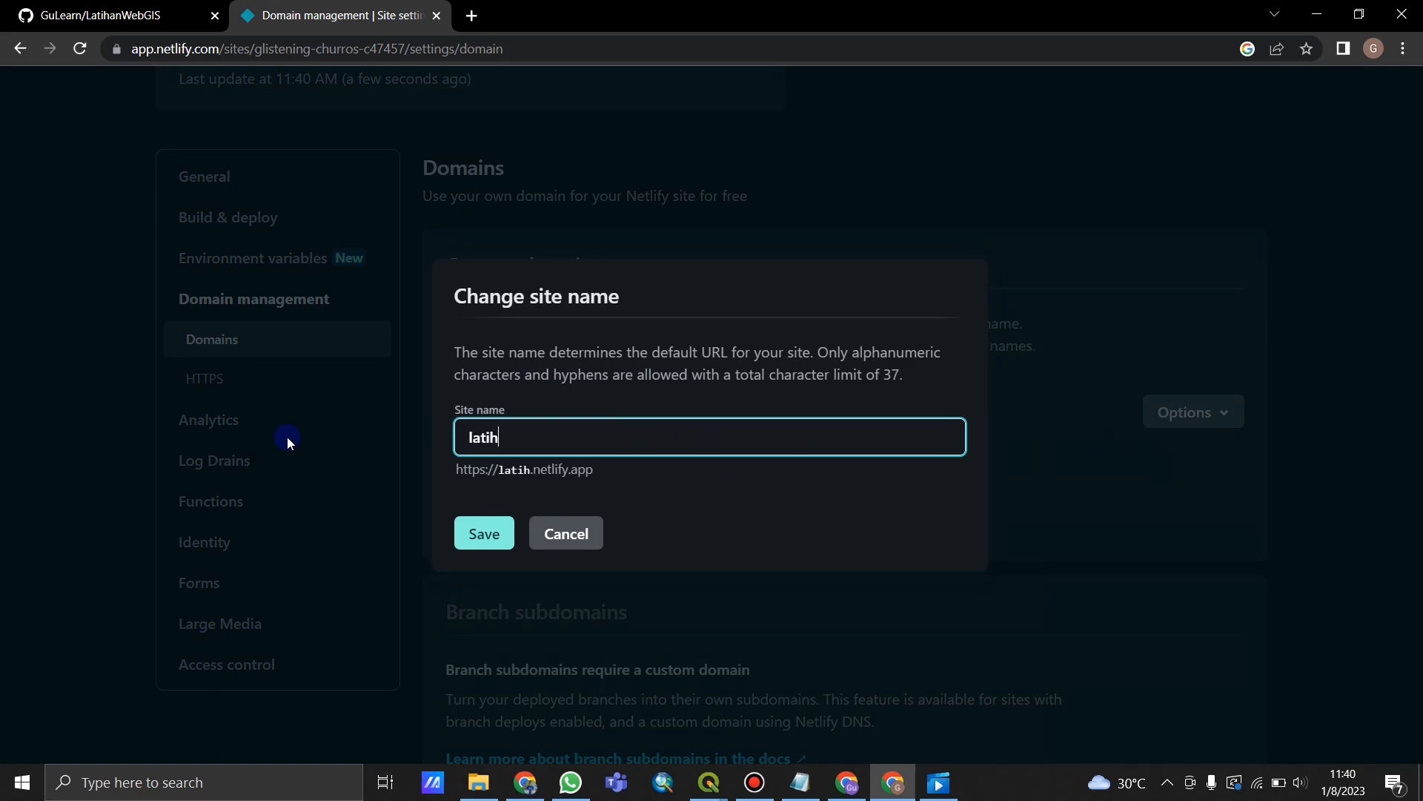
{"action": "type", "text": "anweb"}
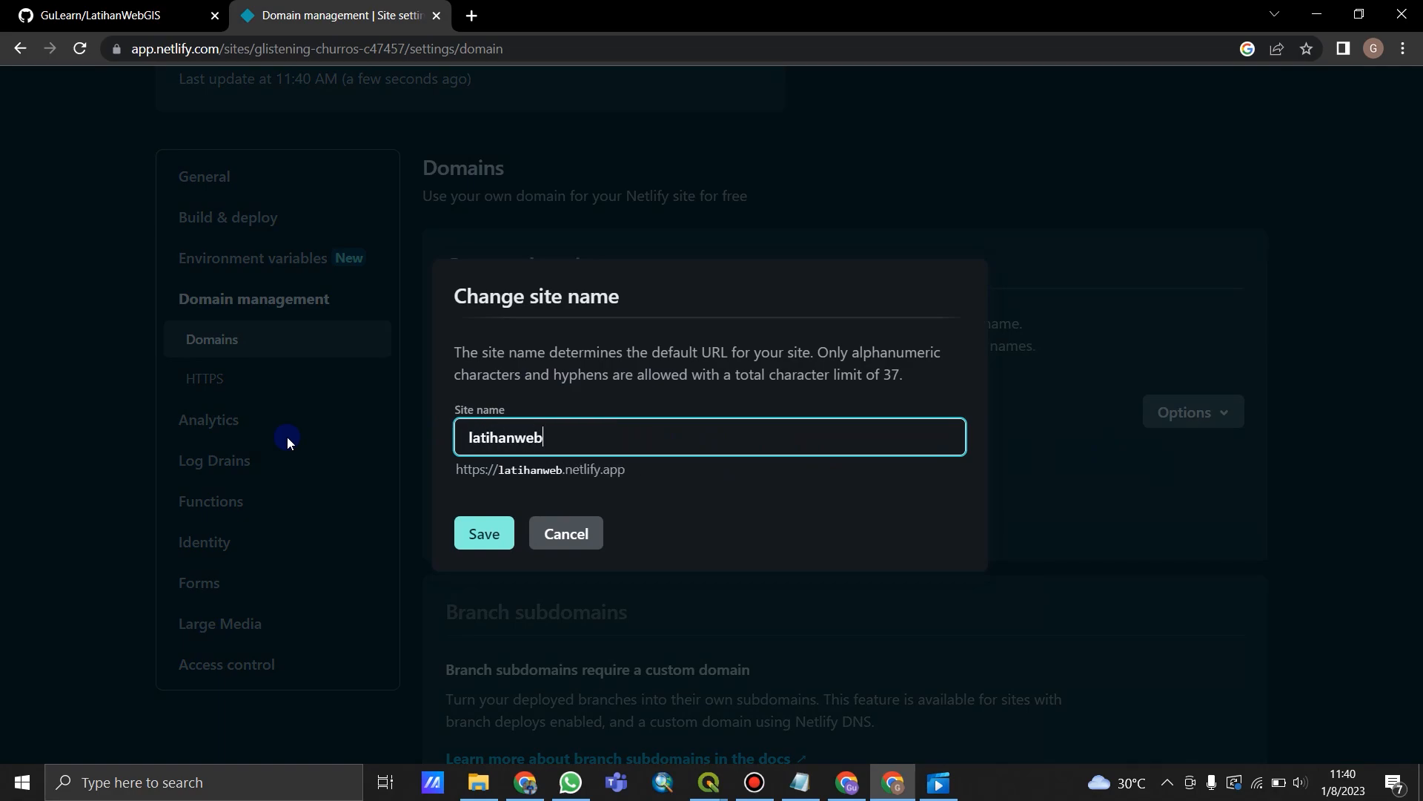
{"action": "type", "text": "gis"}
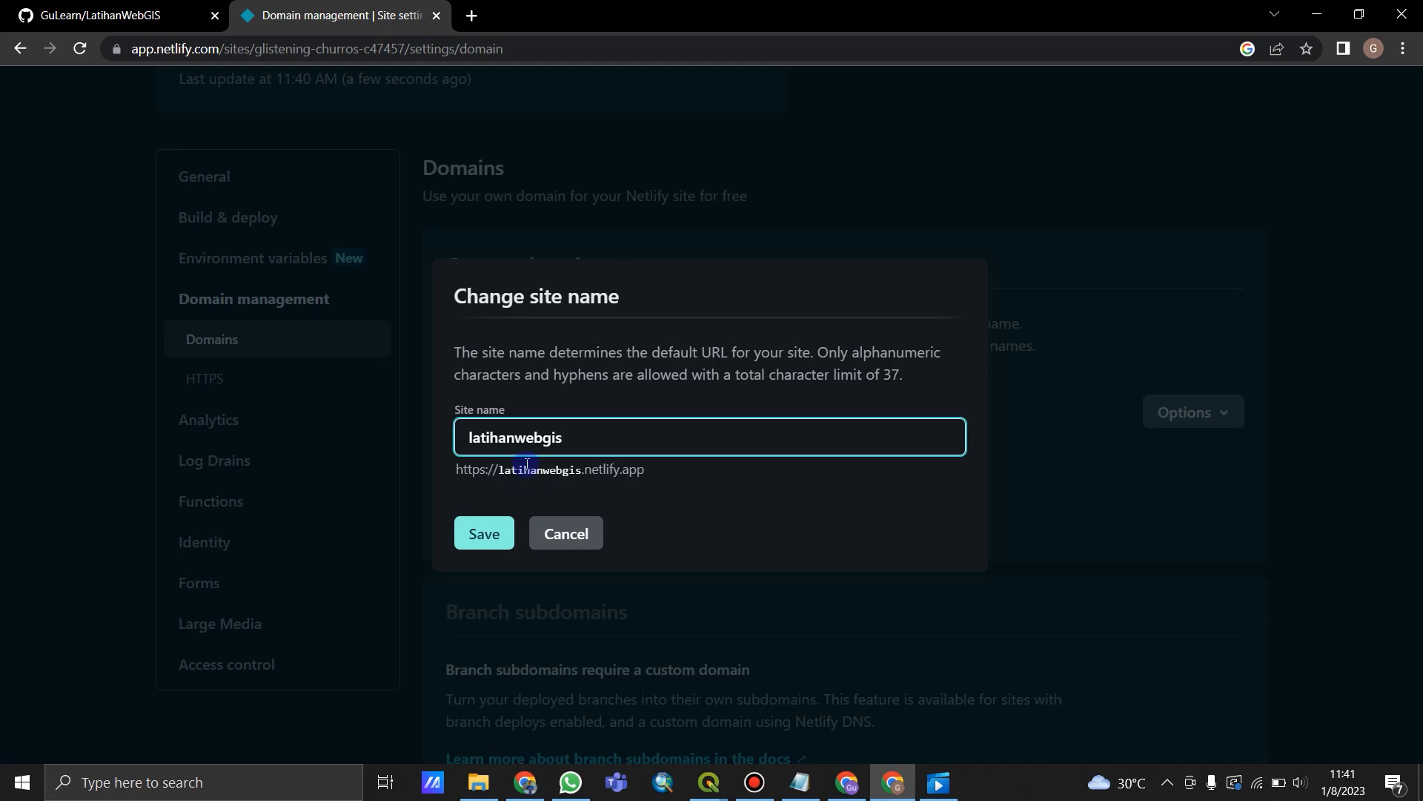
{"action": "left_click", "coordinate": [497, 537]}
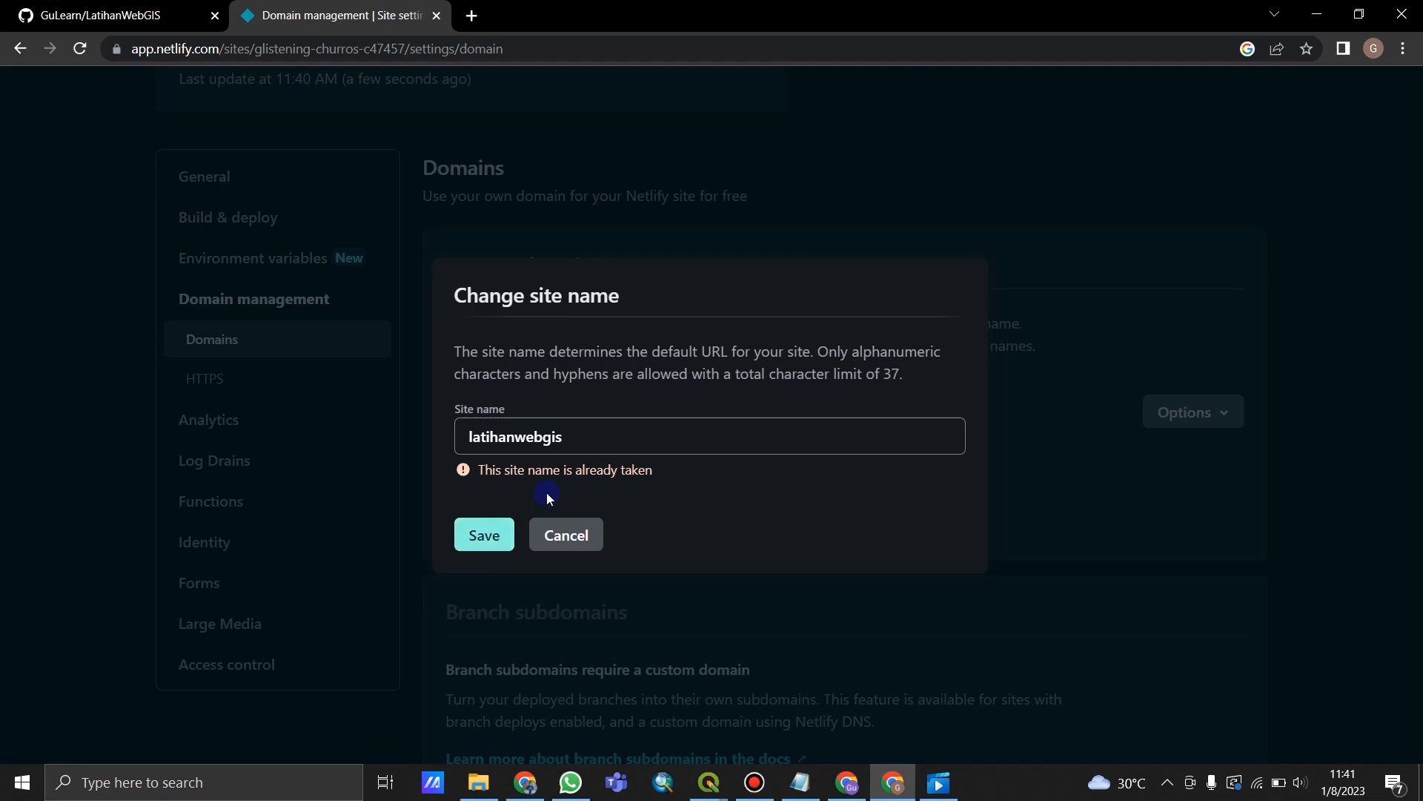
Step: Extend the site name to latihanwebgisgulearn and save it
{"action": "left_click", "coordinate": [572, 441]}
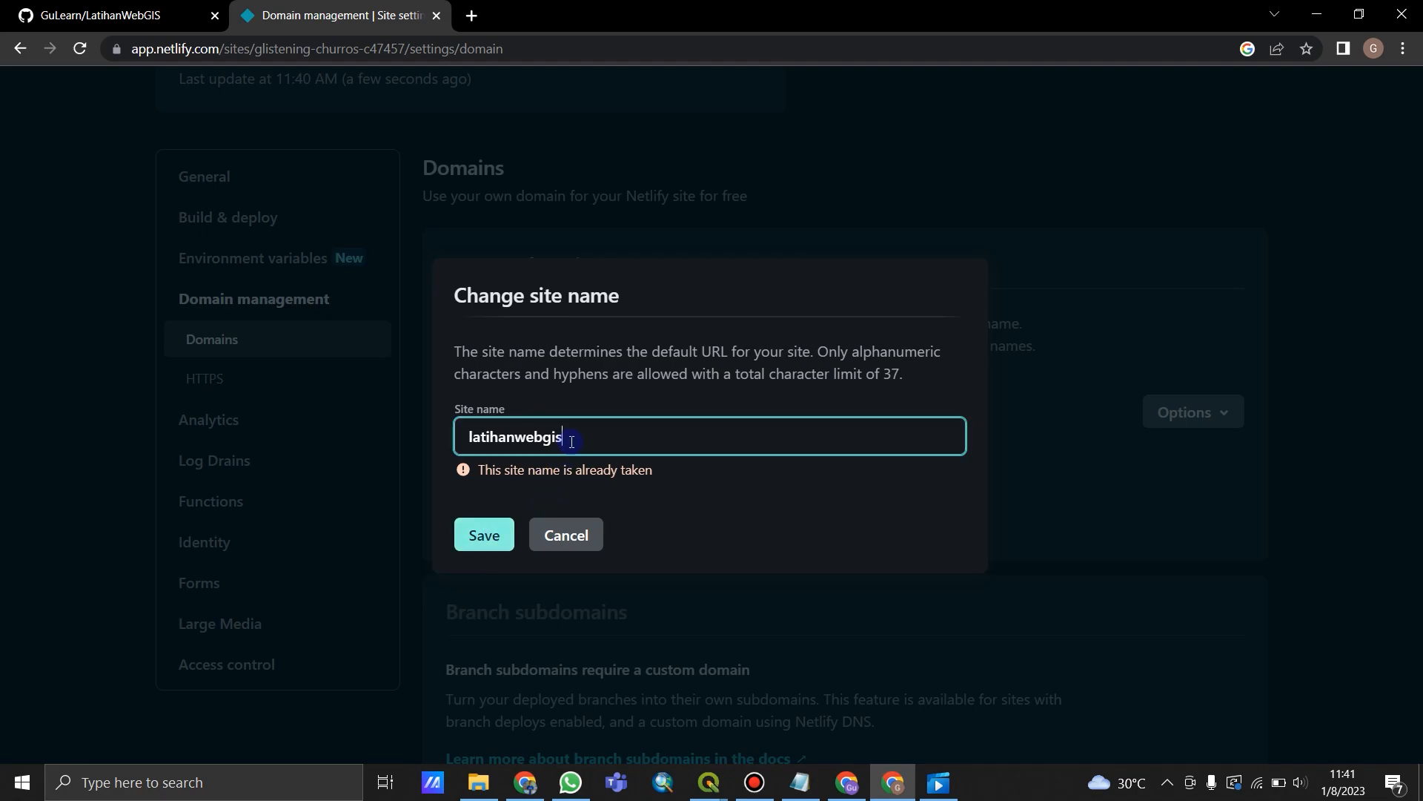
{"action": "type", "text": "gulear"}
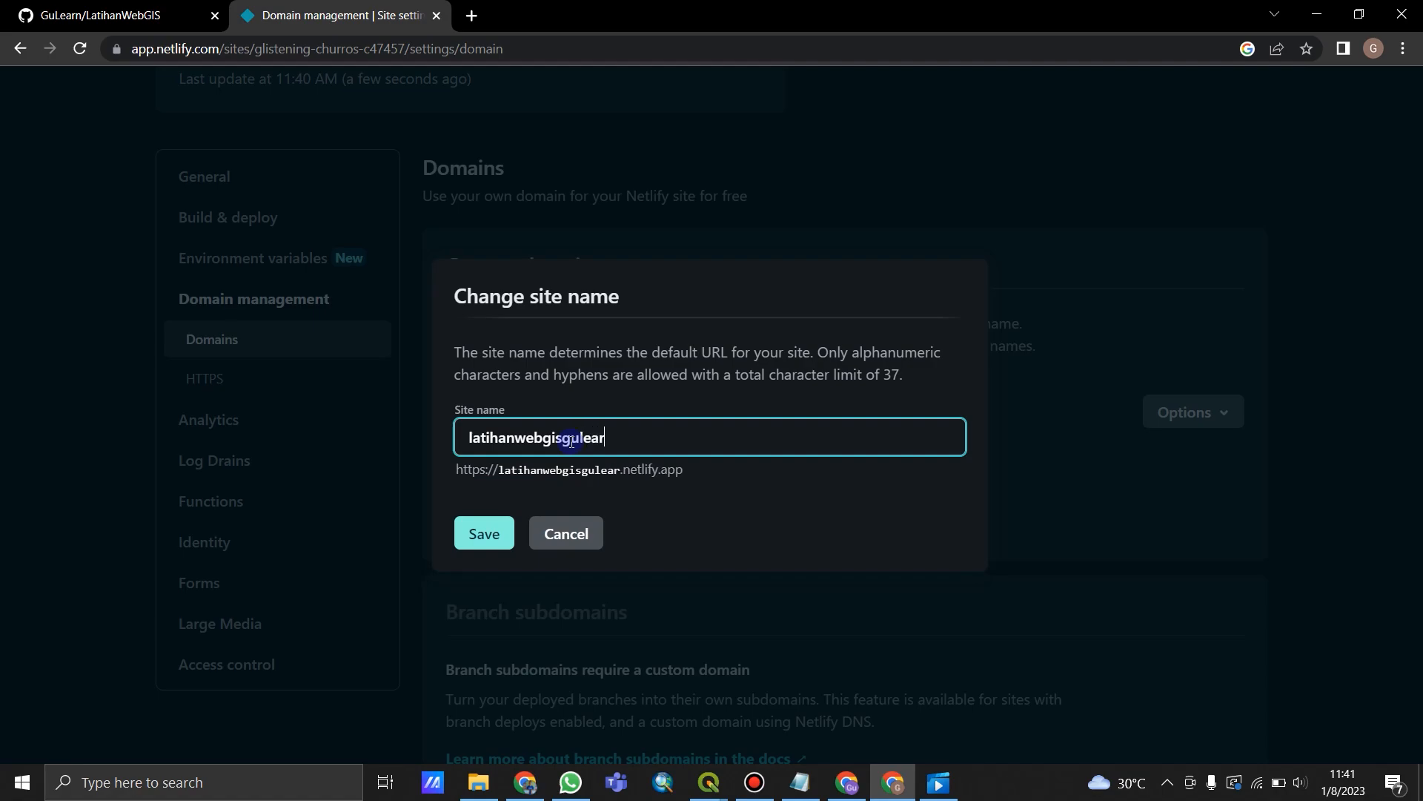
{"action": "type", "text": "n"}
{"action": "left_click", "coordinate": [494, 539]}
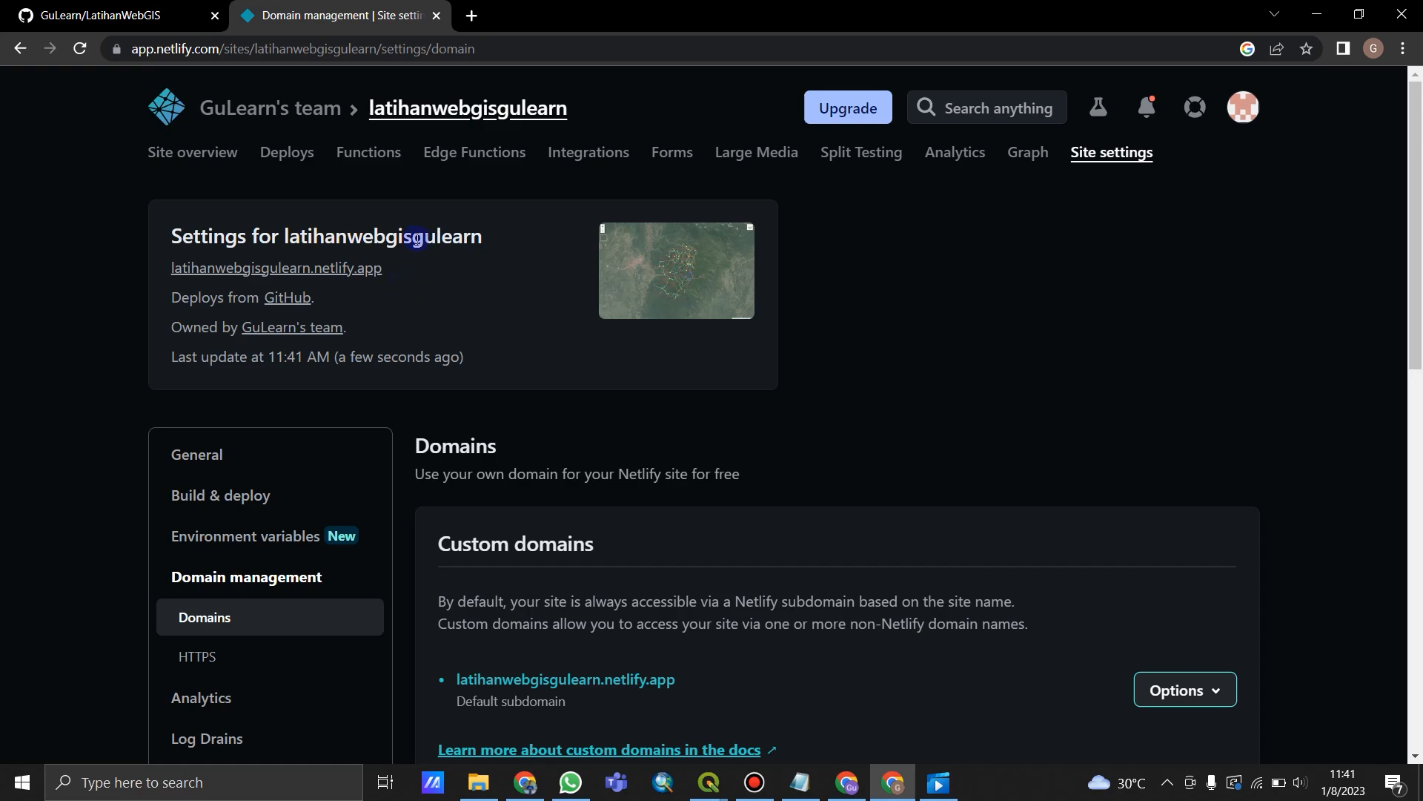
Step: Open the published site at latihanwebgisgulearn.netlify.app and look over the WebGIS map
{"action": "left_click", "coordinate": [296, 269]}
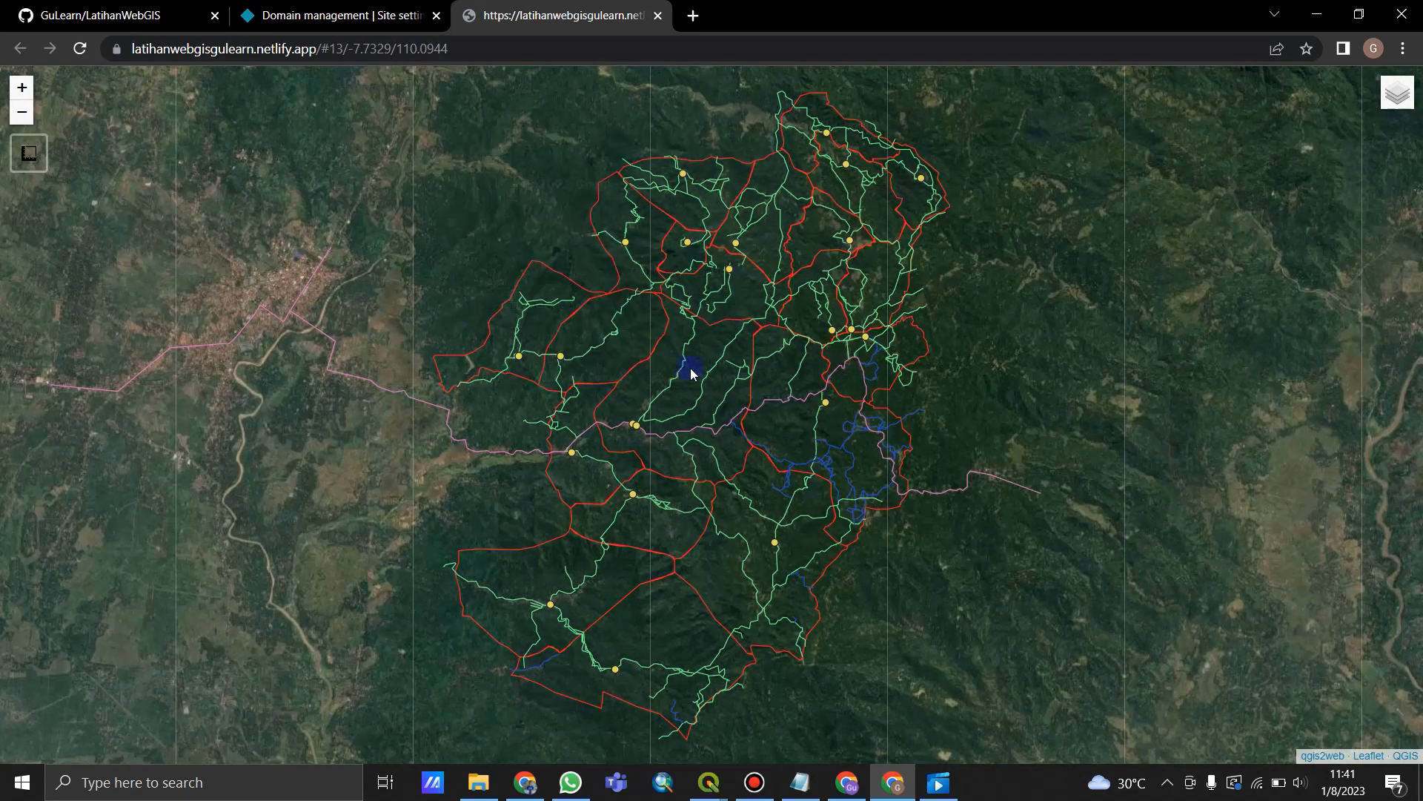
{"action": "scroll", "coordinate": [705, 381], "scroll_direction": "down", "scroll_amount": 1}
{"action": "scroll", "coordinate": [917, 379], "scroll_direction": "up", "scroll_amount": 1}
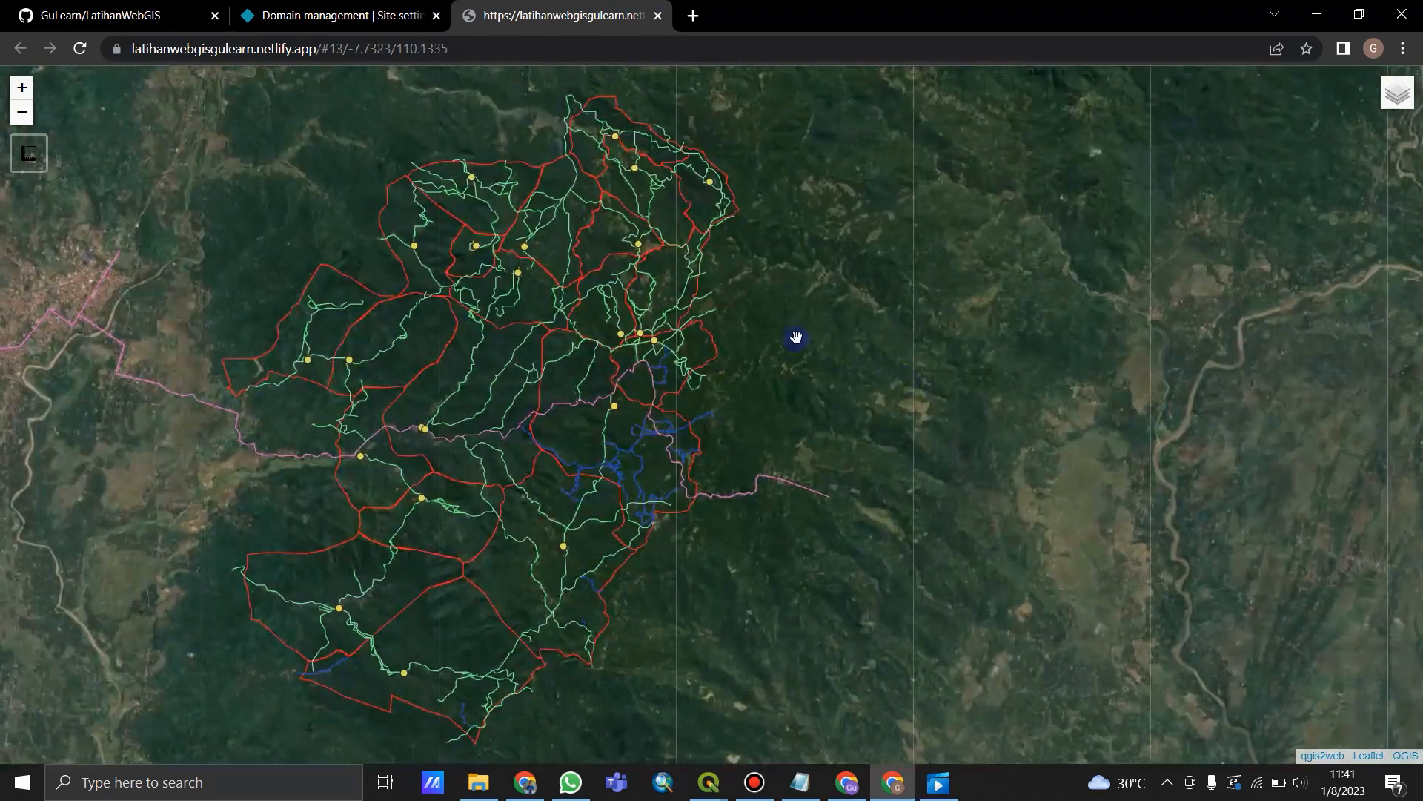
{"action": "left_click_drag", "start_coordinate": [798, 340], "coordinate": [896, 347]}
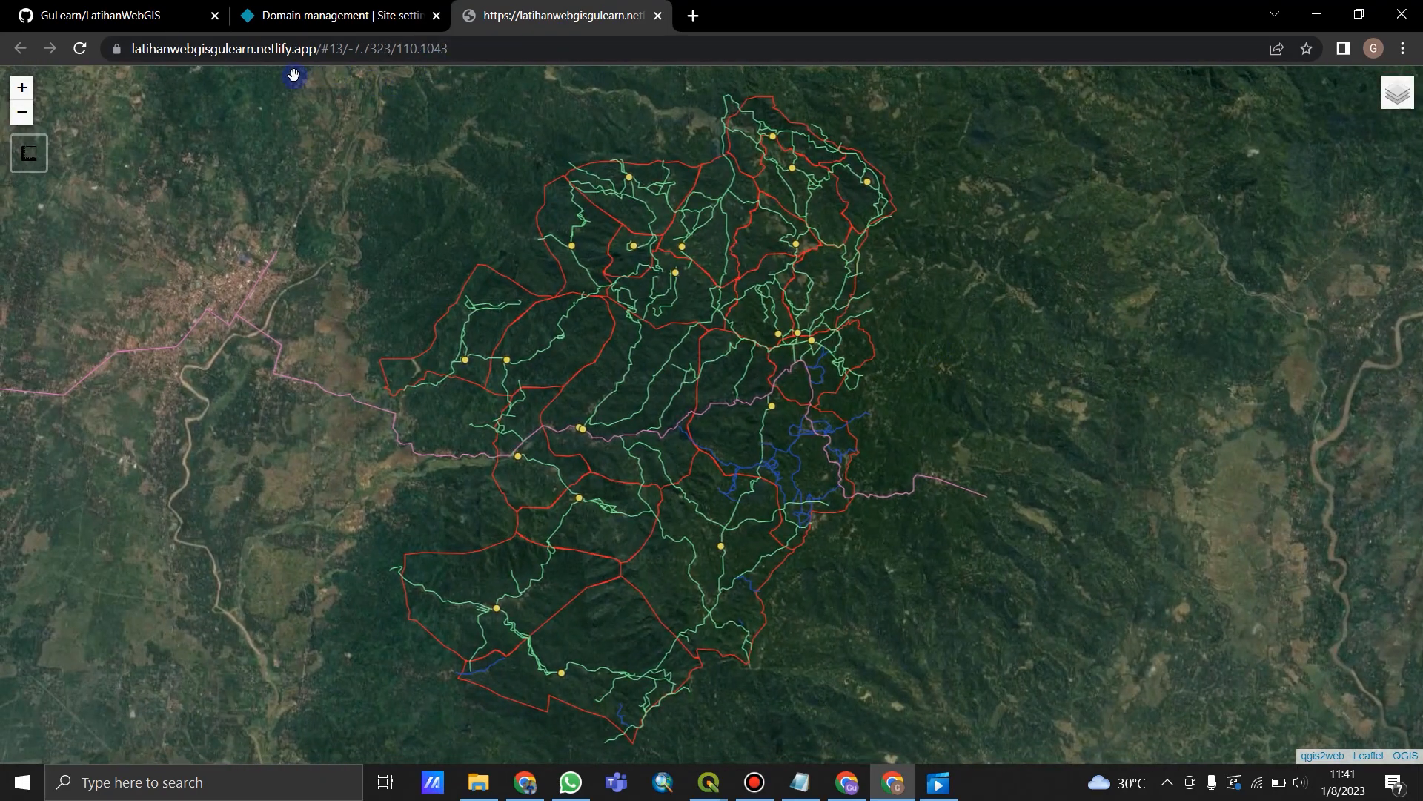
{"action": "scroll", "coordinate": [391, 214], "scroll_direction": "up", "scroll_amount": 1}
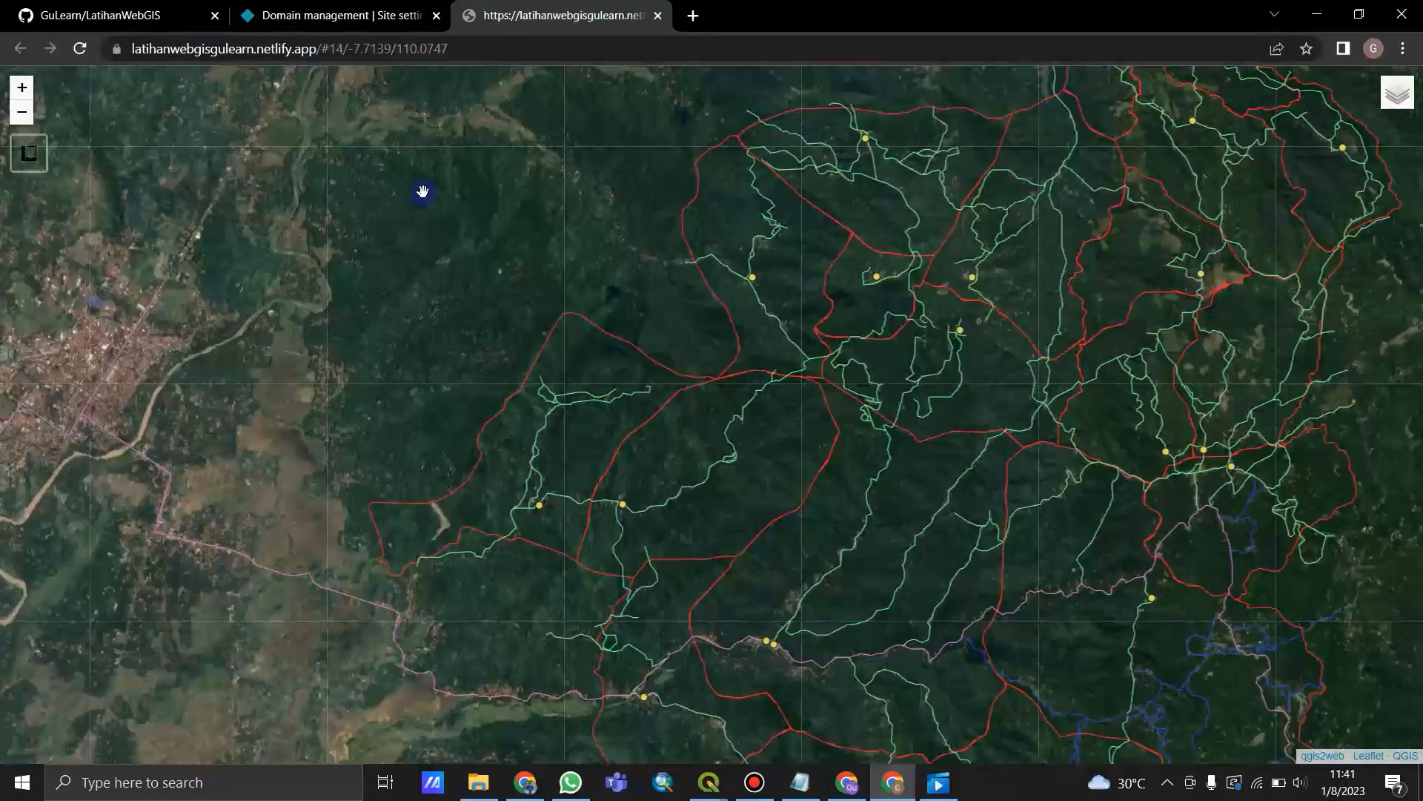
{"action": "scroll", "coordinate": [422, 187], "scroll_direction": "down", "scroll_amount": 1}
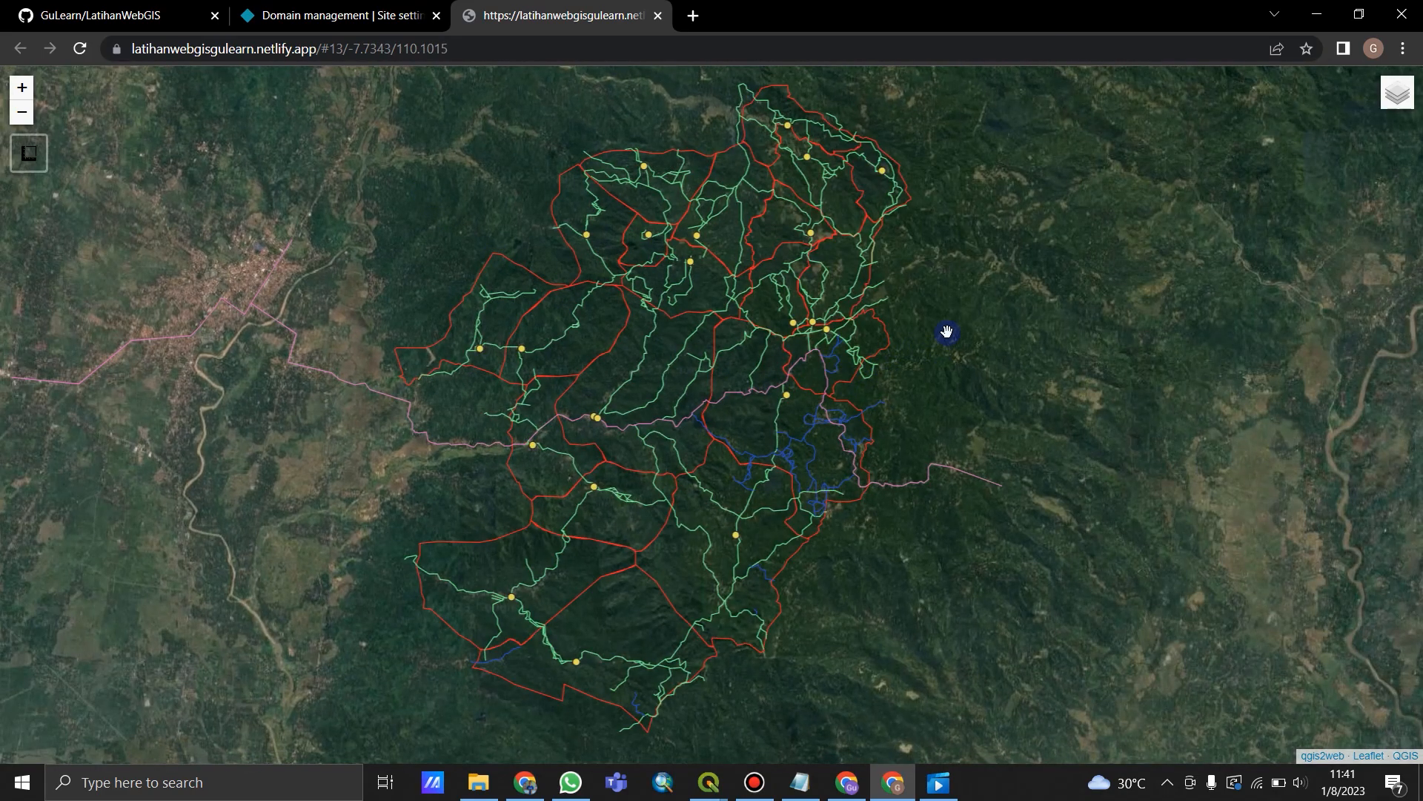
{"action": "left_click_drag", "start_coordinate": [944, 327], "coordinate": [949, 355]}
{"action": "left_click_drag", "start_coordinate": [963, 273], "coordinate": [1036, 275]}
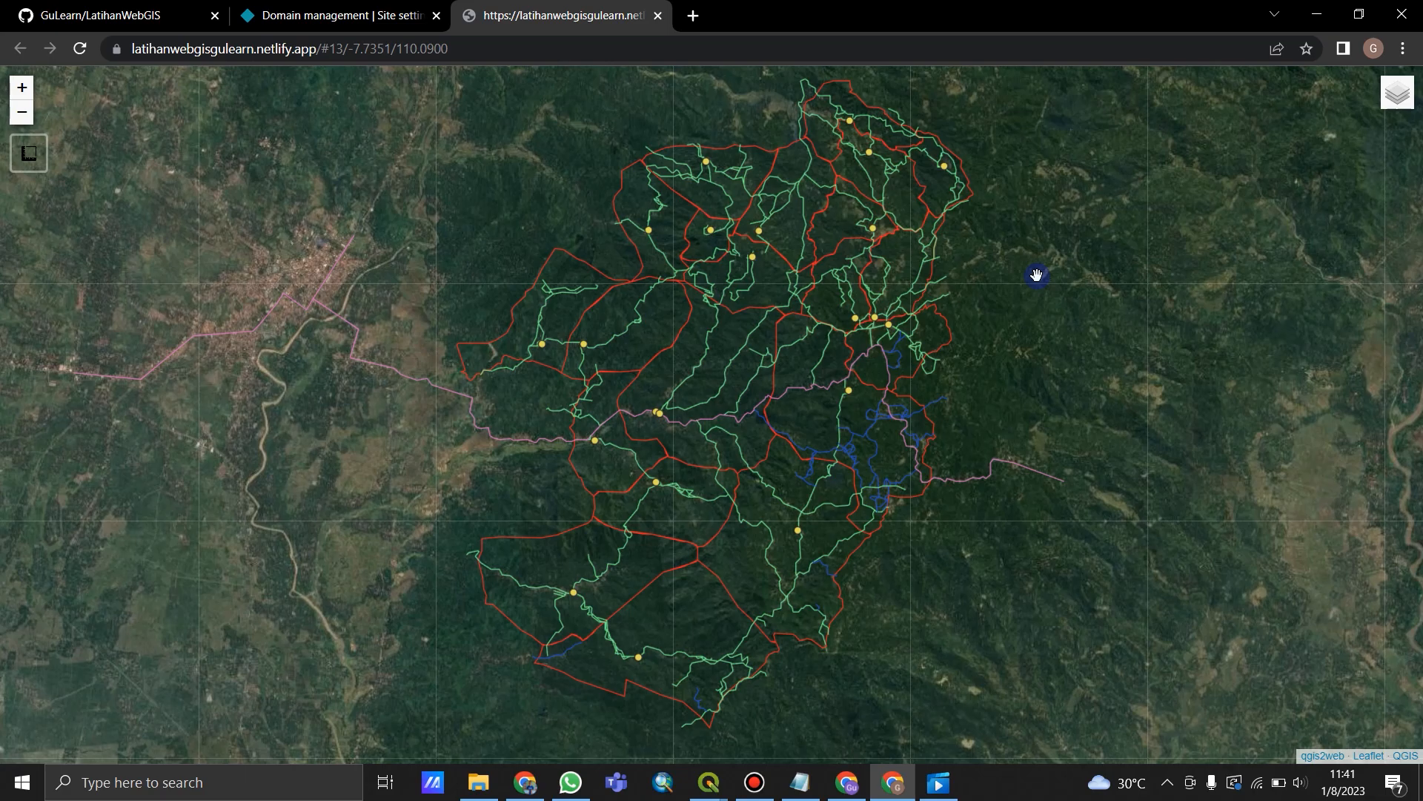
{"action": "left_click_drag", "start_coordinate": [1154, 308], "coordinate": [1122, 292]}
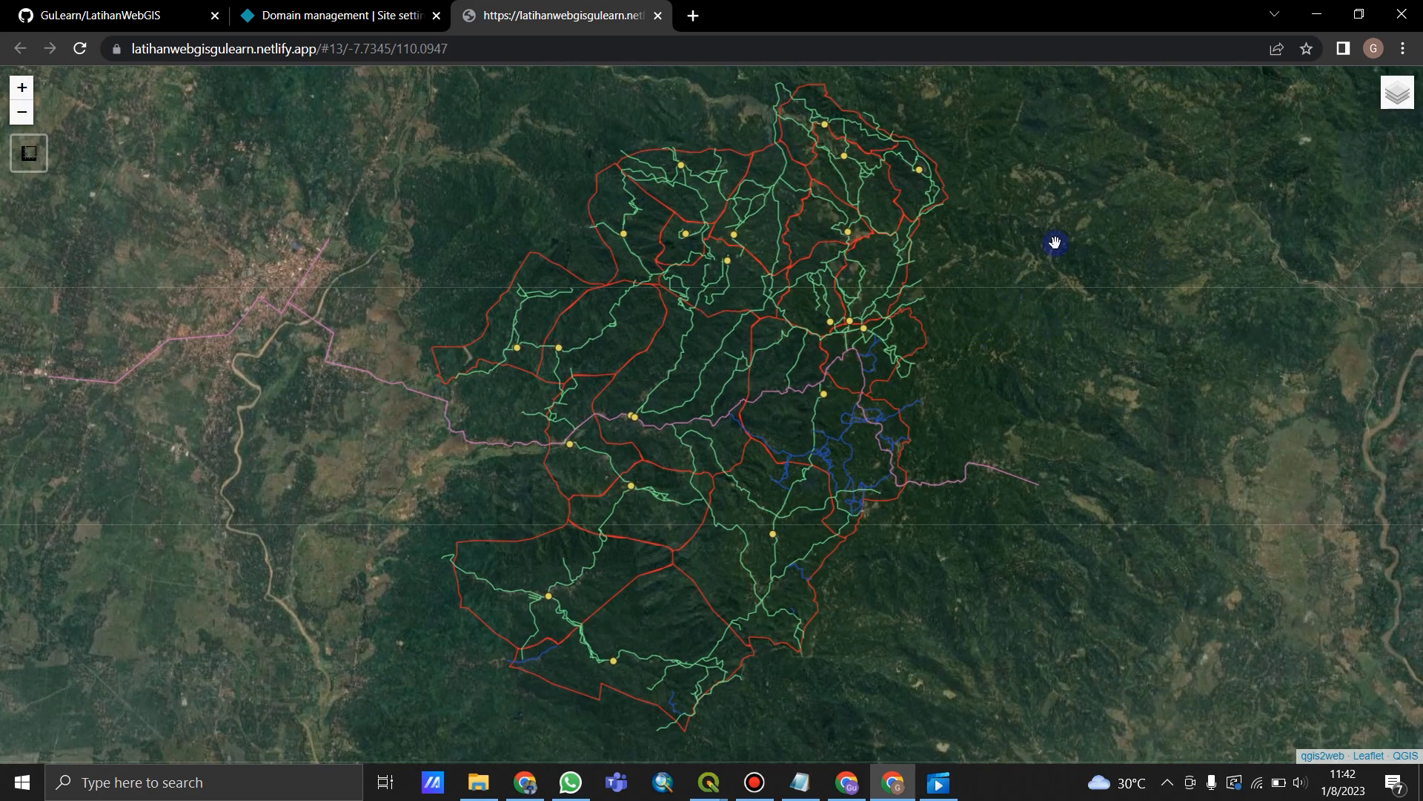
Step: Test the visibility of the Ibu_Kota, Transportasi, Batas_Administrasi and Satelit Google layers by switching each off and back on
{"action": "mouse_move", "coordinate": [1403, 108]}
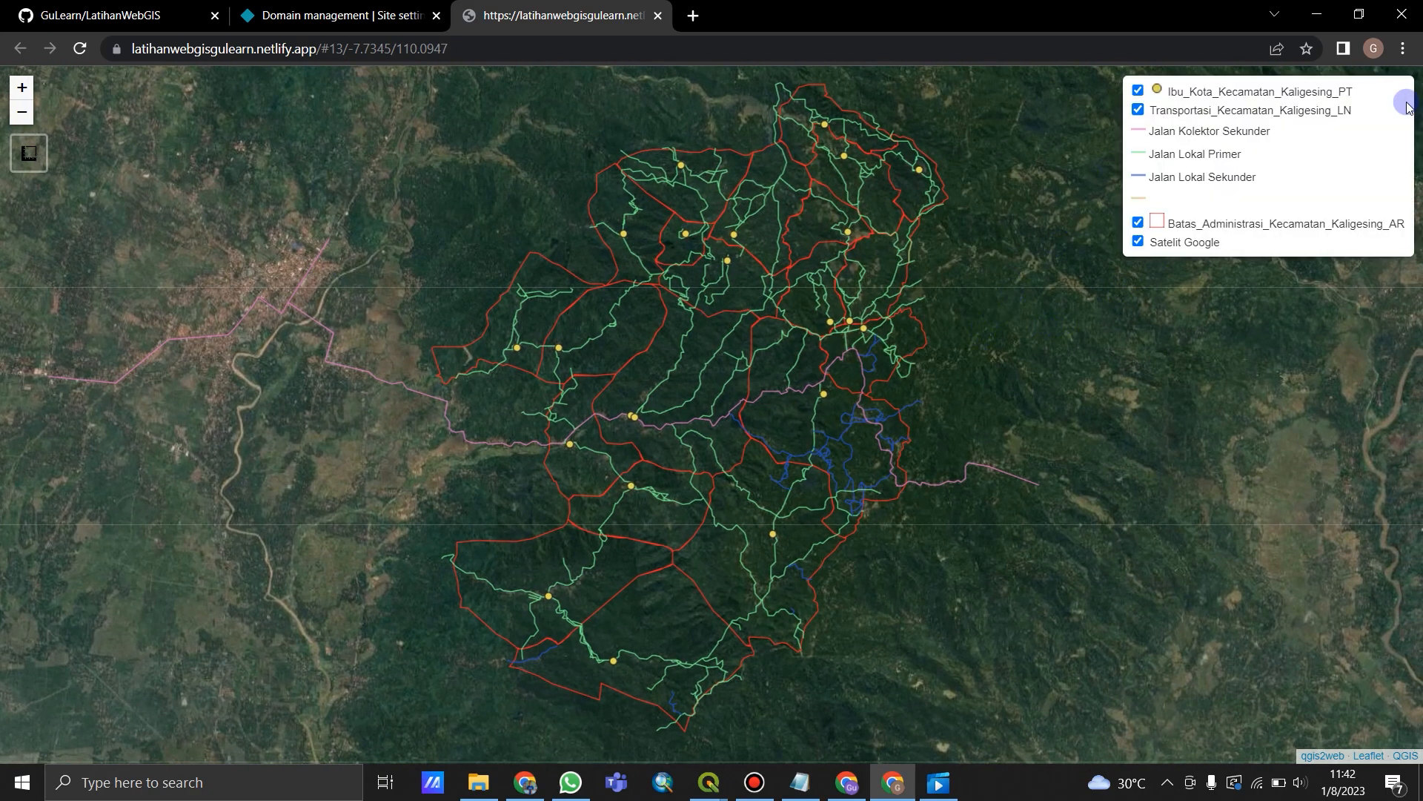
{"action": "left_click", "coordinate": [1139, 90]}
{"action": "left_click", "coordinate": [1139, 91]}
{"action": "left_click", "coordinate": [1139, 109]}
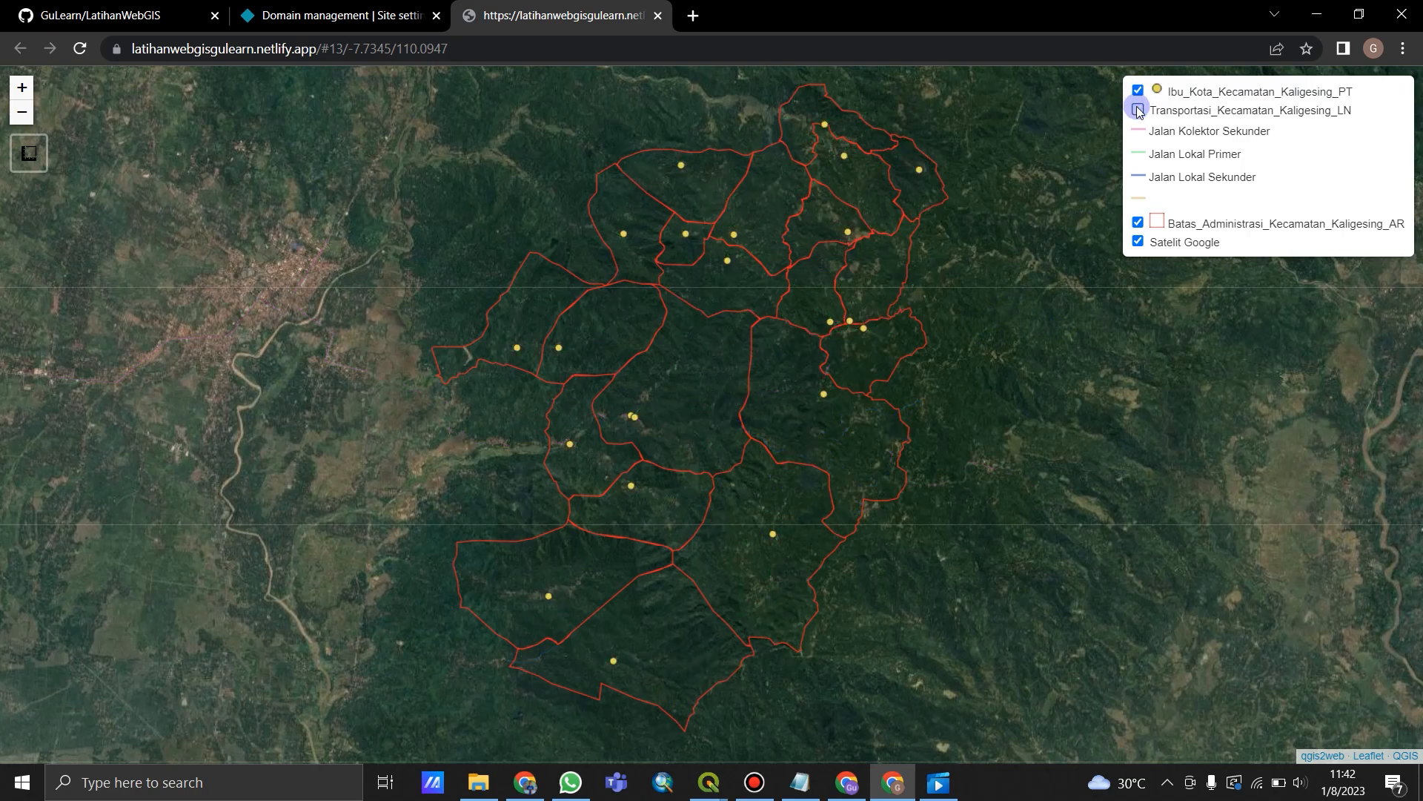
{"action": "left_click", "coordinate": [1139, 110]}
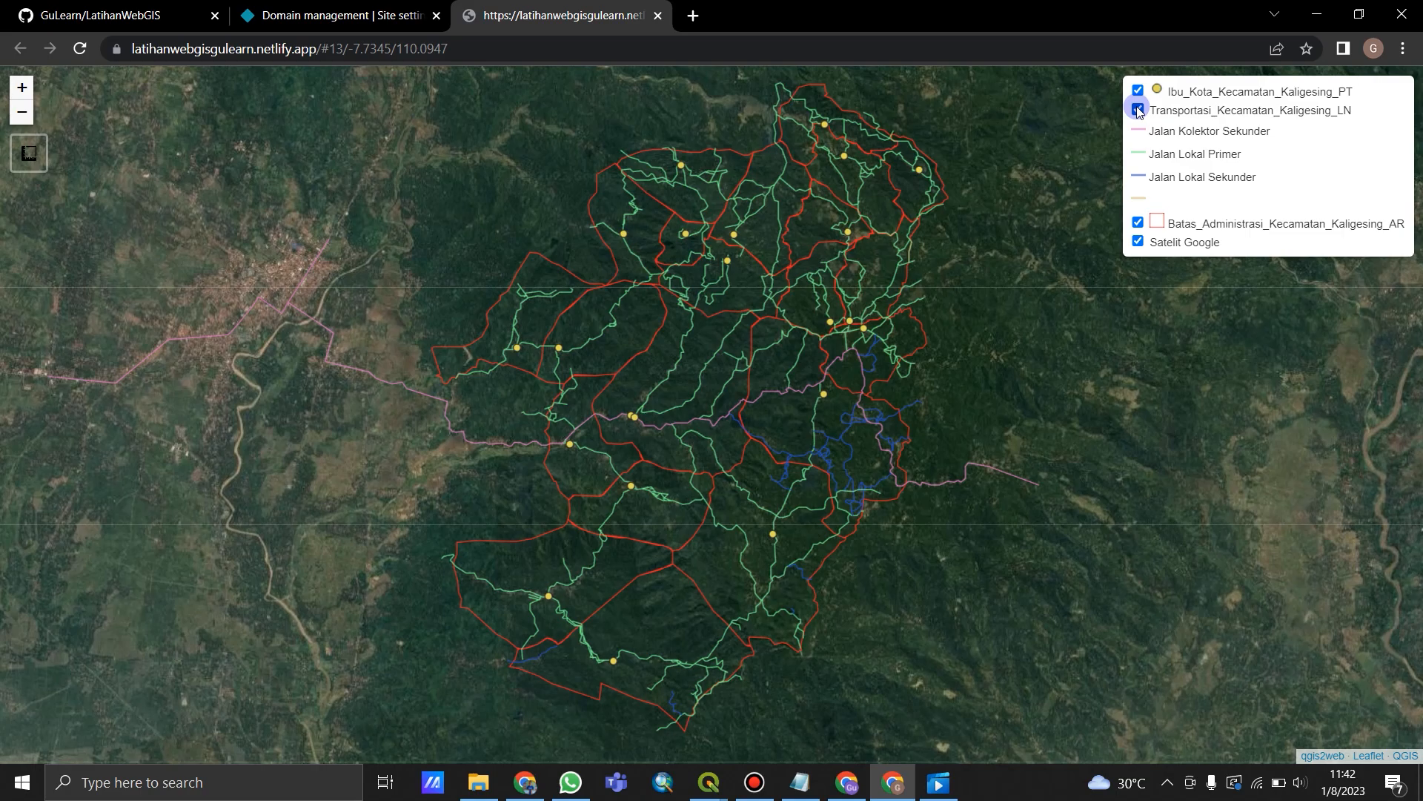
{"action": "left_click", "coordinate": [1138, 221]}
{"action": "left_click", "coordinate": [1138, 221]}
{"action": "left_click", "coordinate": [1138, 241]}
{"action": "left_click", "coordinate": [1138, 241]}
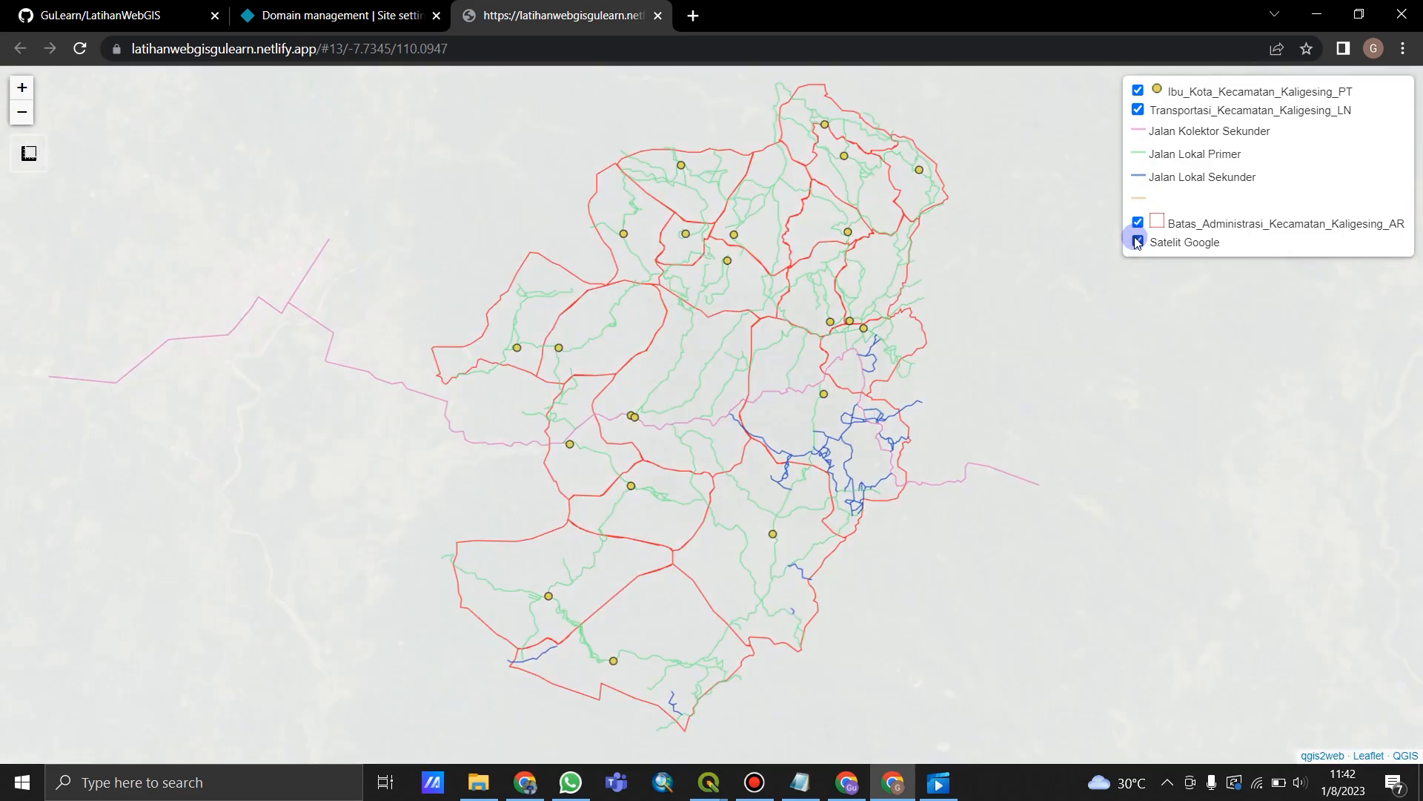
Step: Show the published map's options for measuring distances and areas without starting a measurement
{"action": "left_click_drag", "start_coordinate": [229, 128], "coordinate": [229, 172]}
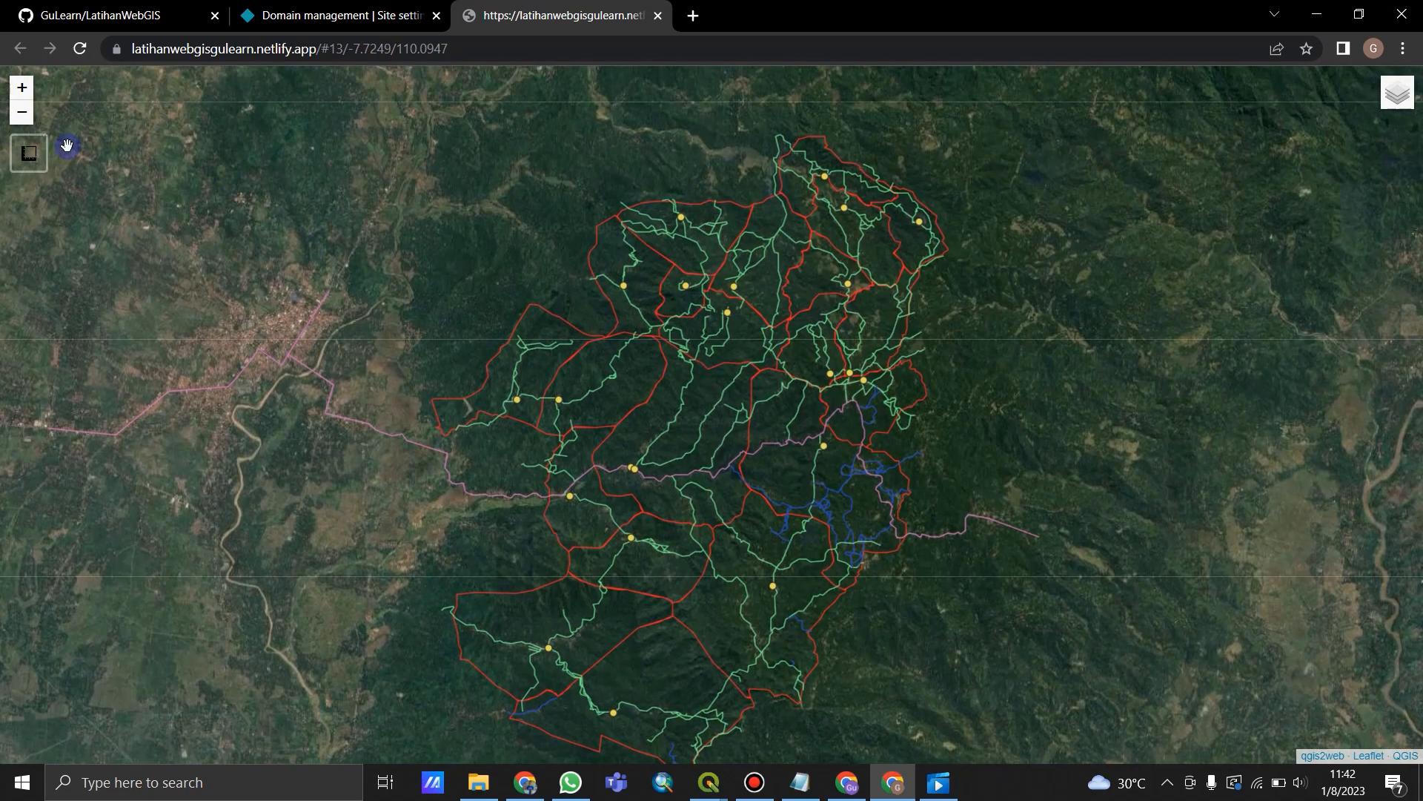
{"action": "left_click_drag", "start_coordinate": [233, 249], "coordinate": [238, 198]}
{"action": "left_click", "coordinate": [590, 340]}
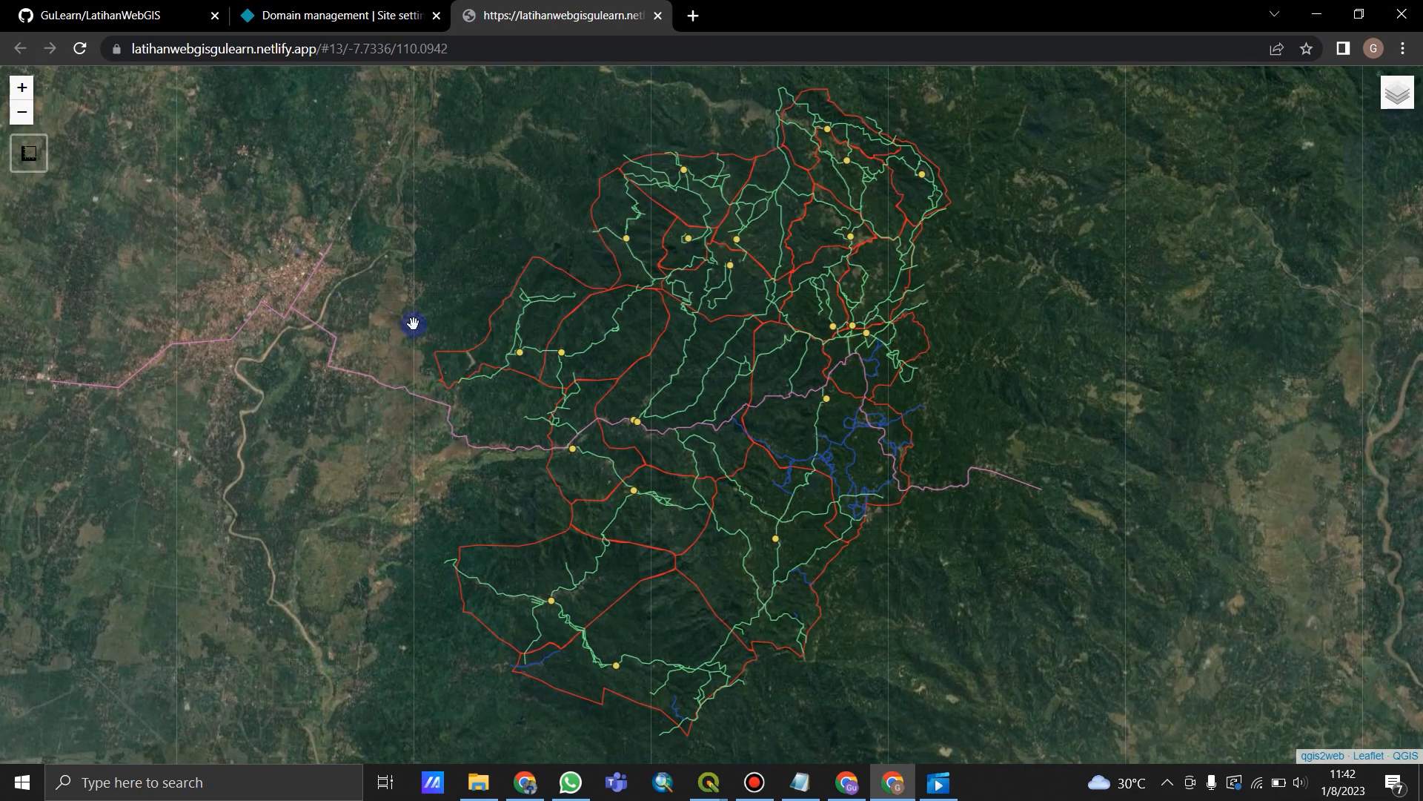
{"action": "scroll", "coordinate": [407, 331], "scroll_direction": "down", "scroll_amount": 1}
{"action": "scroll", "coordinate": [730, 352], "scroll_direction": "up", "scroll_amount": 1}
{"action": "left_click_drag", "start_coordinate": [736, 351], "coordinate": [1014, 349]}
{"action": "mouse_move", "coordinate": [31, 169]}
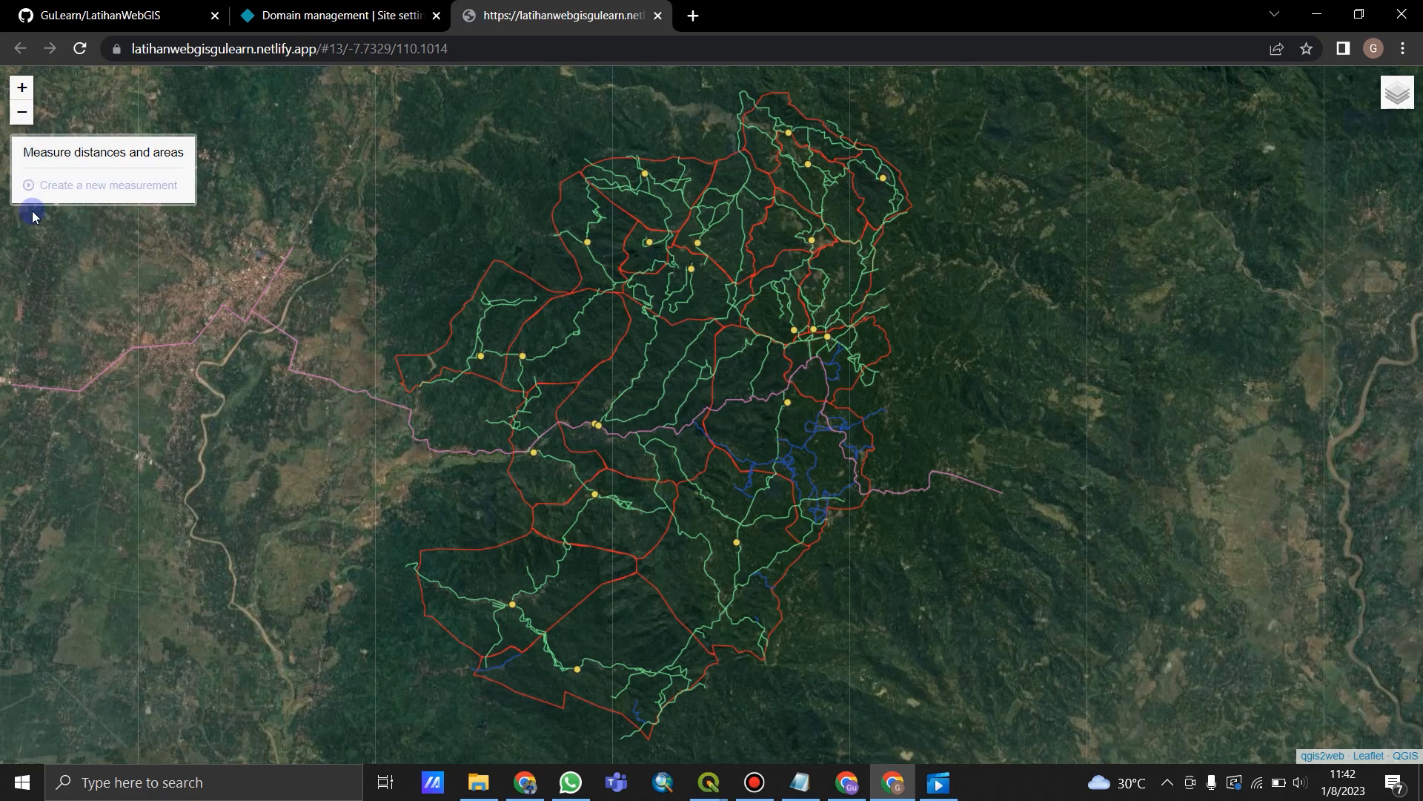
Step: Show the attribute popup of the Kedunggubah village polygon in the western part of the district
{"action": "left_click_drag", "start_coordinate": [265, 269], "coordinate": [314, 269]}
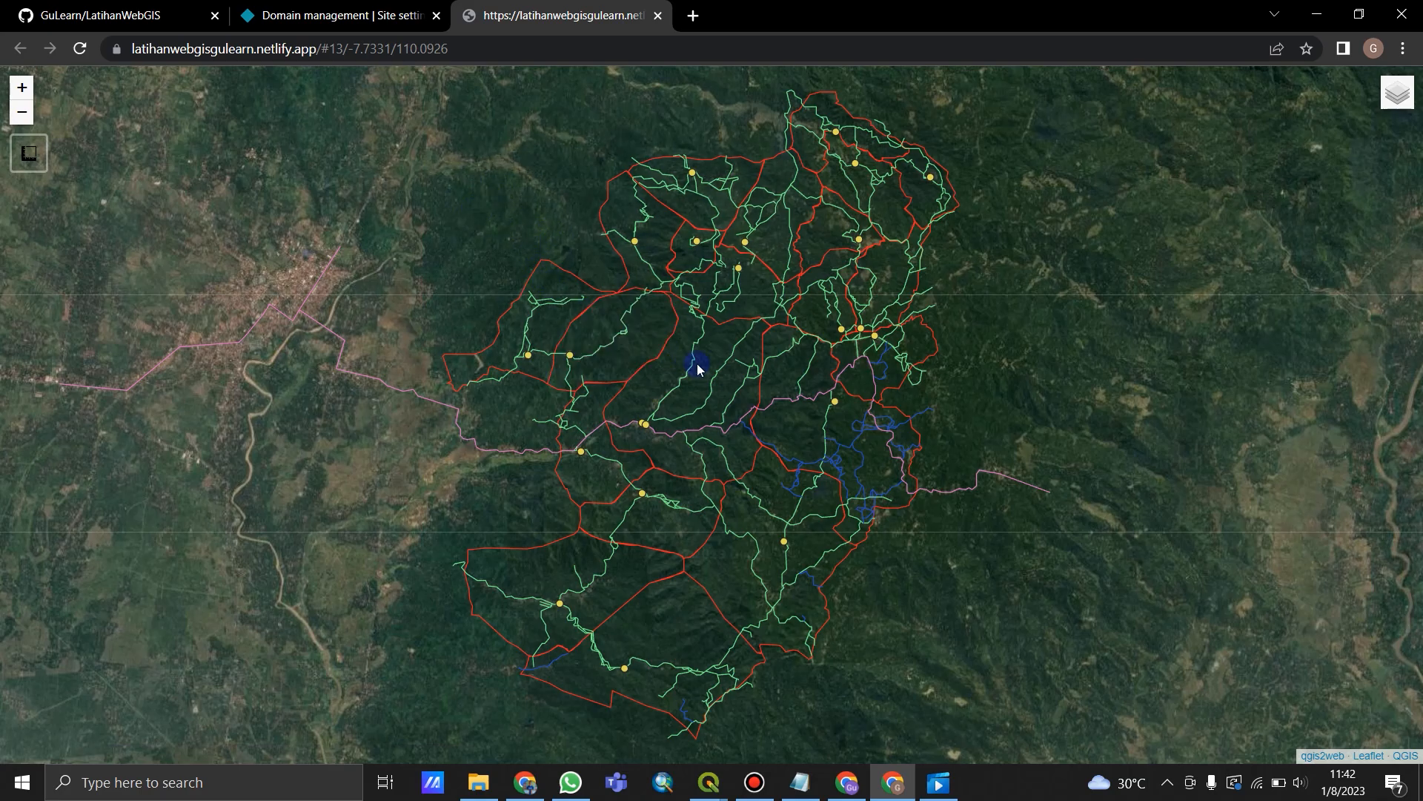
{"action": "left_click_drag", "start_coordinate": [602, 323], "coordinate": [615, 340]}
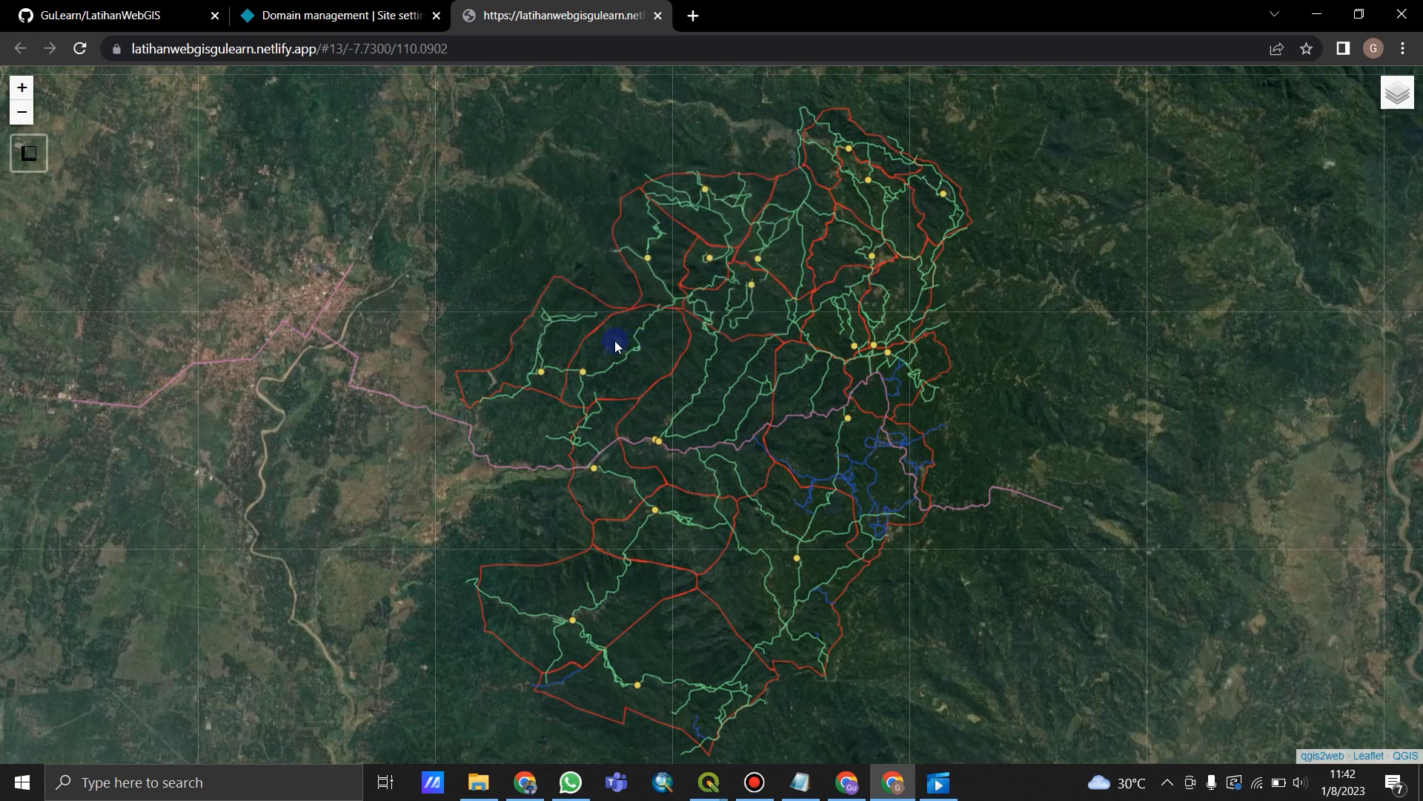
{"action": "left_click", "coordinate": [610, 343]}
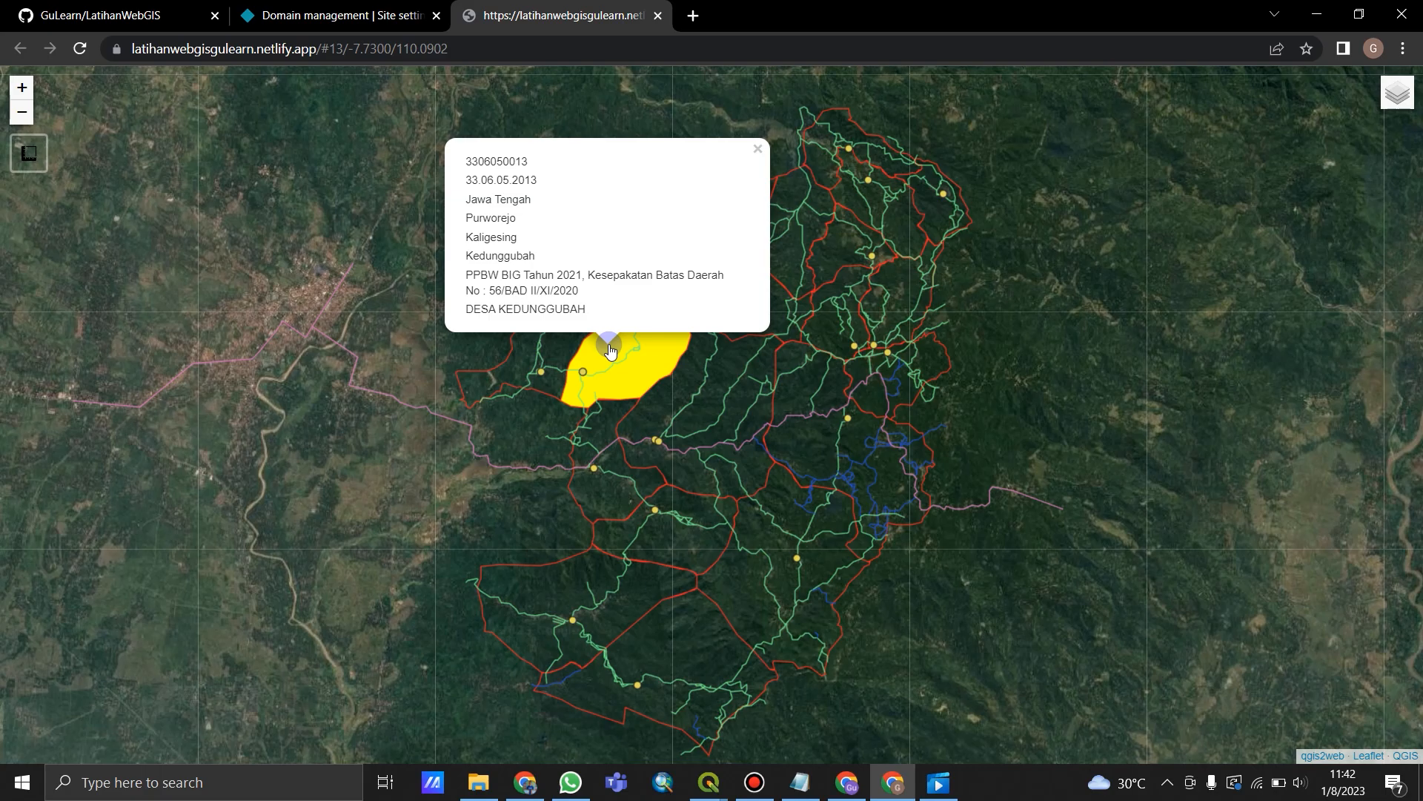
Step: Inspect the attributes of the Jalan Kolektor Sekunder road east of the district boundary, then dismiss its popup
{"action": "mouse_move", "coordinate": [1020, 499]}
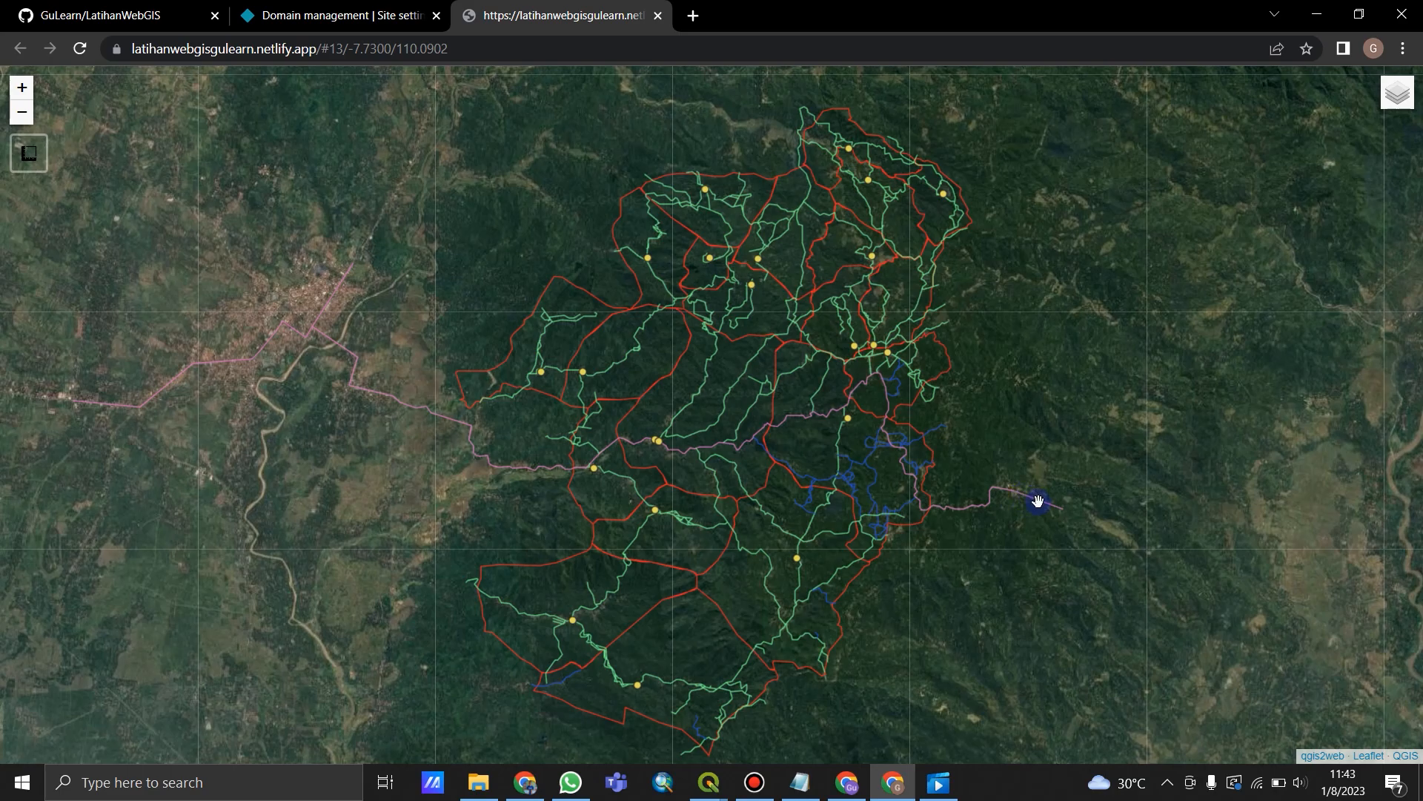
{"action": "scroll", "coordinate": [1036, 502], "scroll_direction": "up", "scroll_amount": 3}
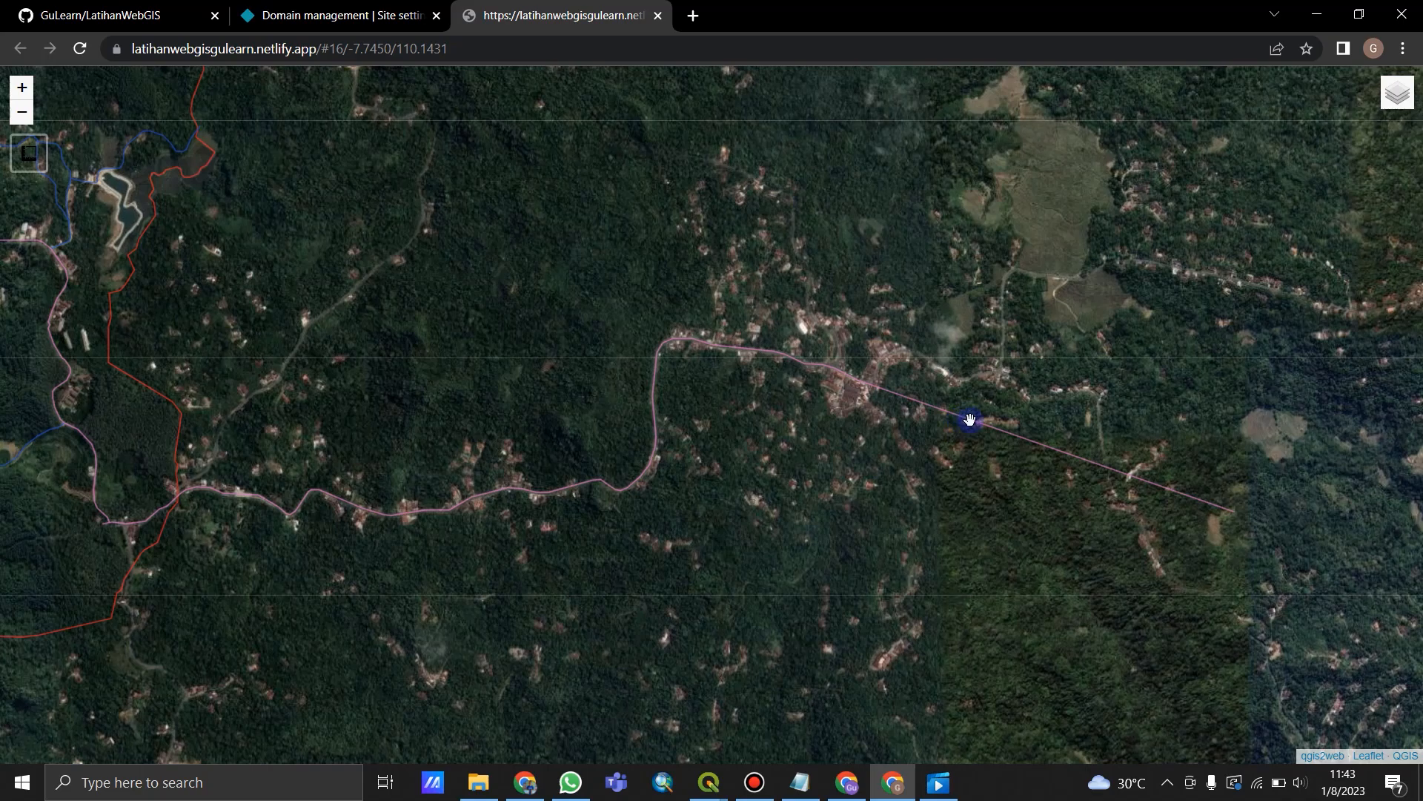
{"action": "left_click", "coordinate": [652, 461]}
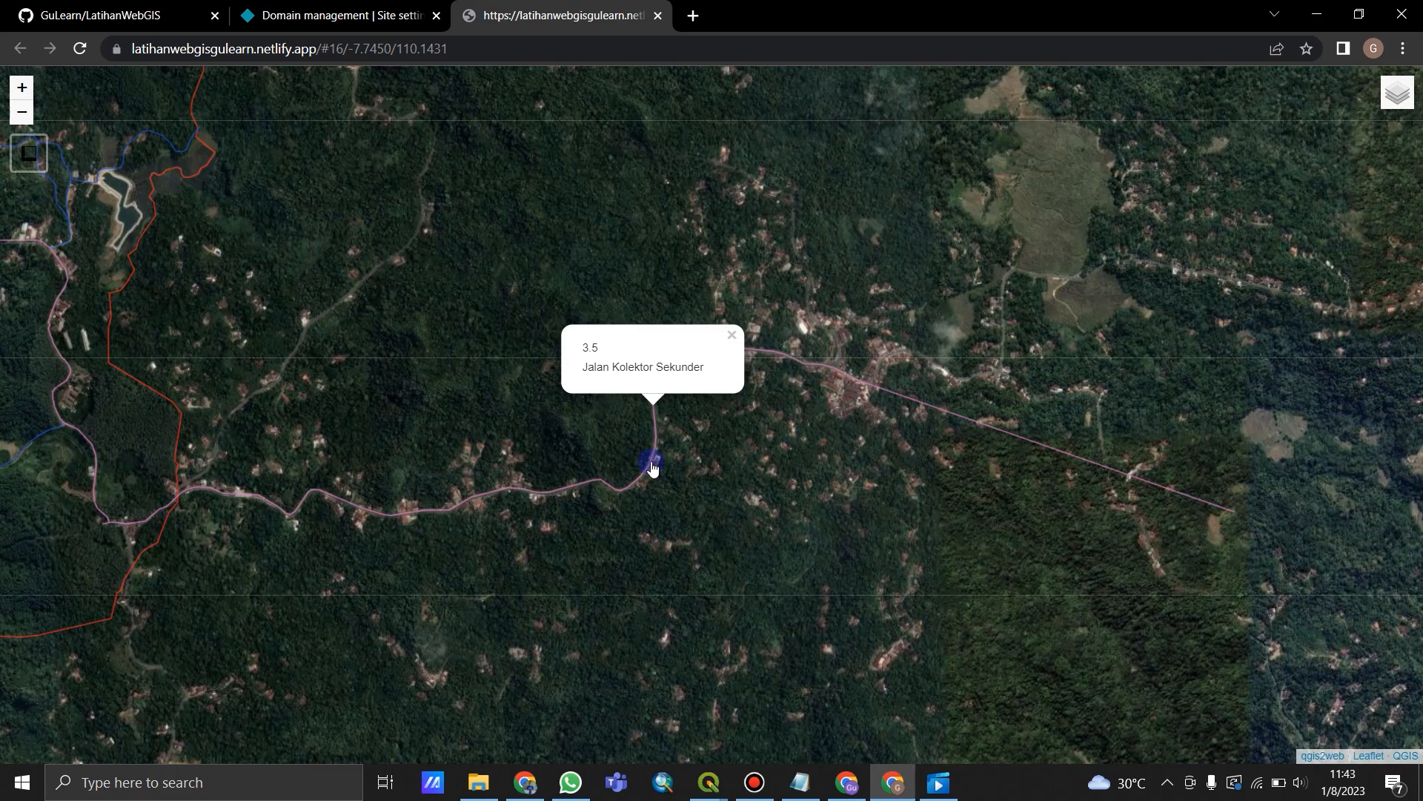
{"action": "left_click", "coordinate": [740, 413]}
Step: Check the attribute popup of the Tlogoguwo village polygon on the district's eastern edge and close it
{"action": "scroll", "coordinate": [889, 267], "scroll_direction": "up", "scroll_amount": 1}
{"action": "scroll", "coordinate": [891, 266], "scroll_direction": "down", "scroll_amount": 1}
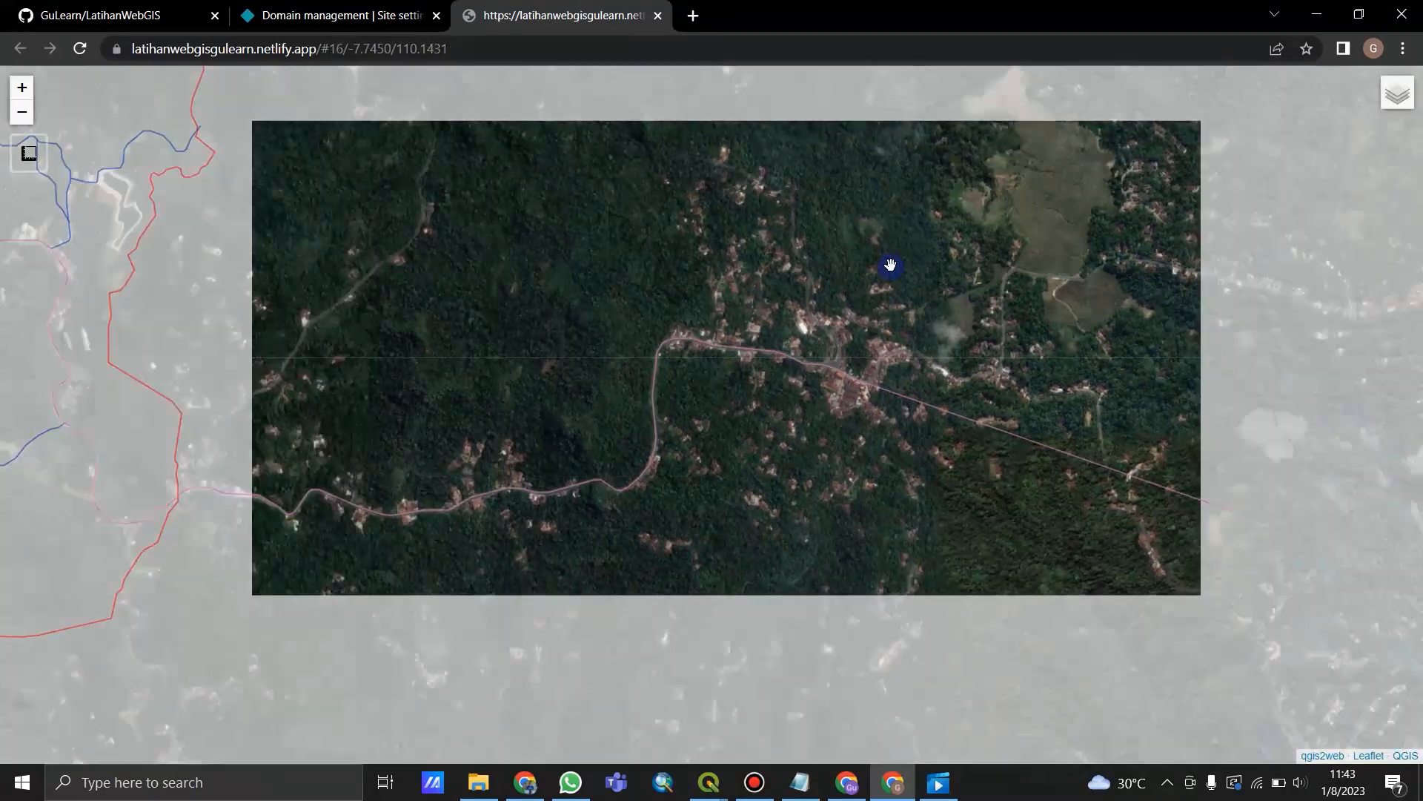
{"action": "scroll", "coordinate": [846, 267], "scroll_direction": "down", "scroll_amount": 1}
{"action": "left_click_drag", "start_coordinate": [674, 235], "coordinate": [887, 265]}
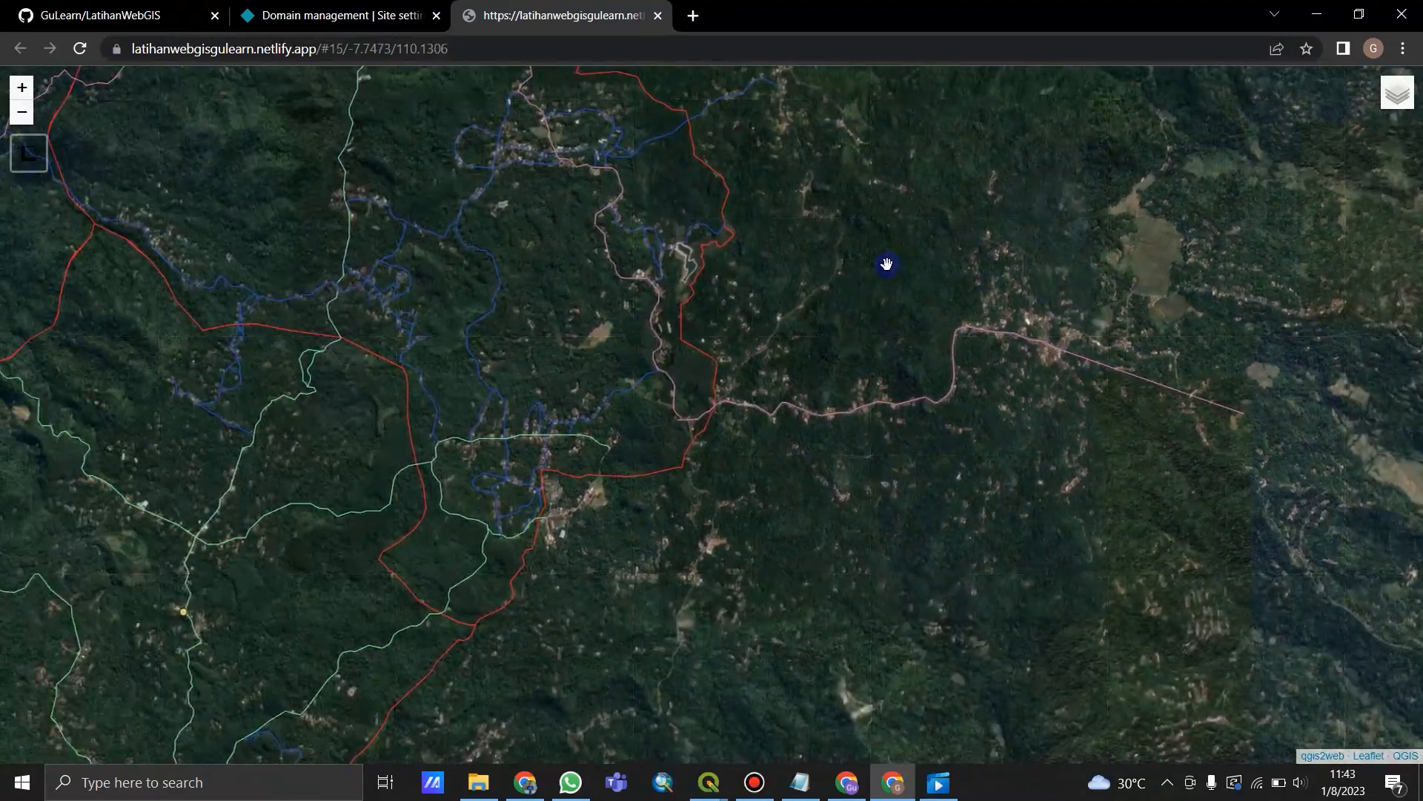
{"action": "scroll", "coordinate": [887, 264], "scroll_direction": "down", "scroll_amount": 1}
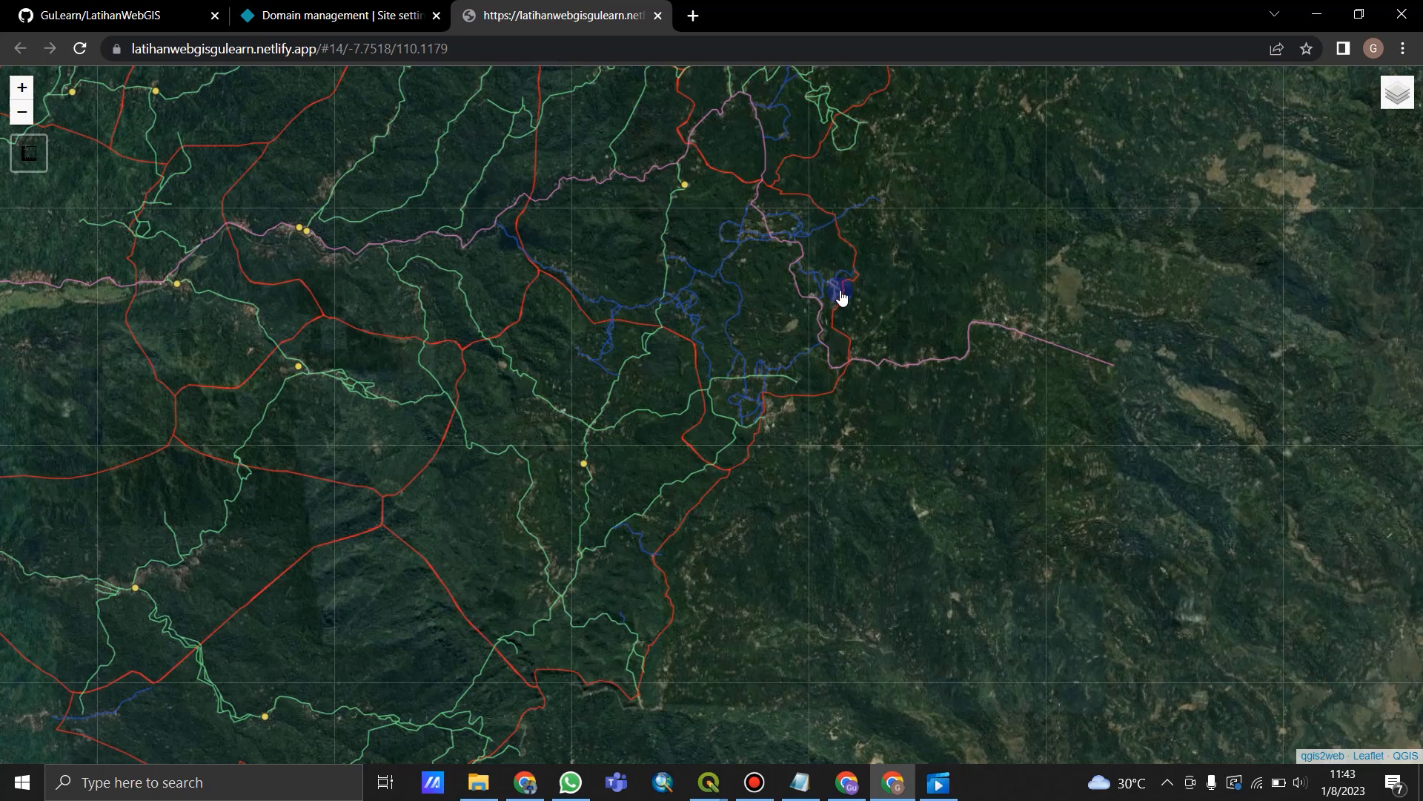
{"action": "left_click", "coordinate": [845, 306]}
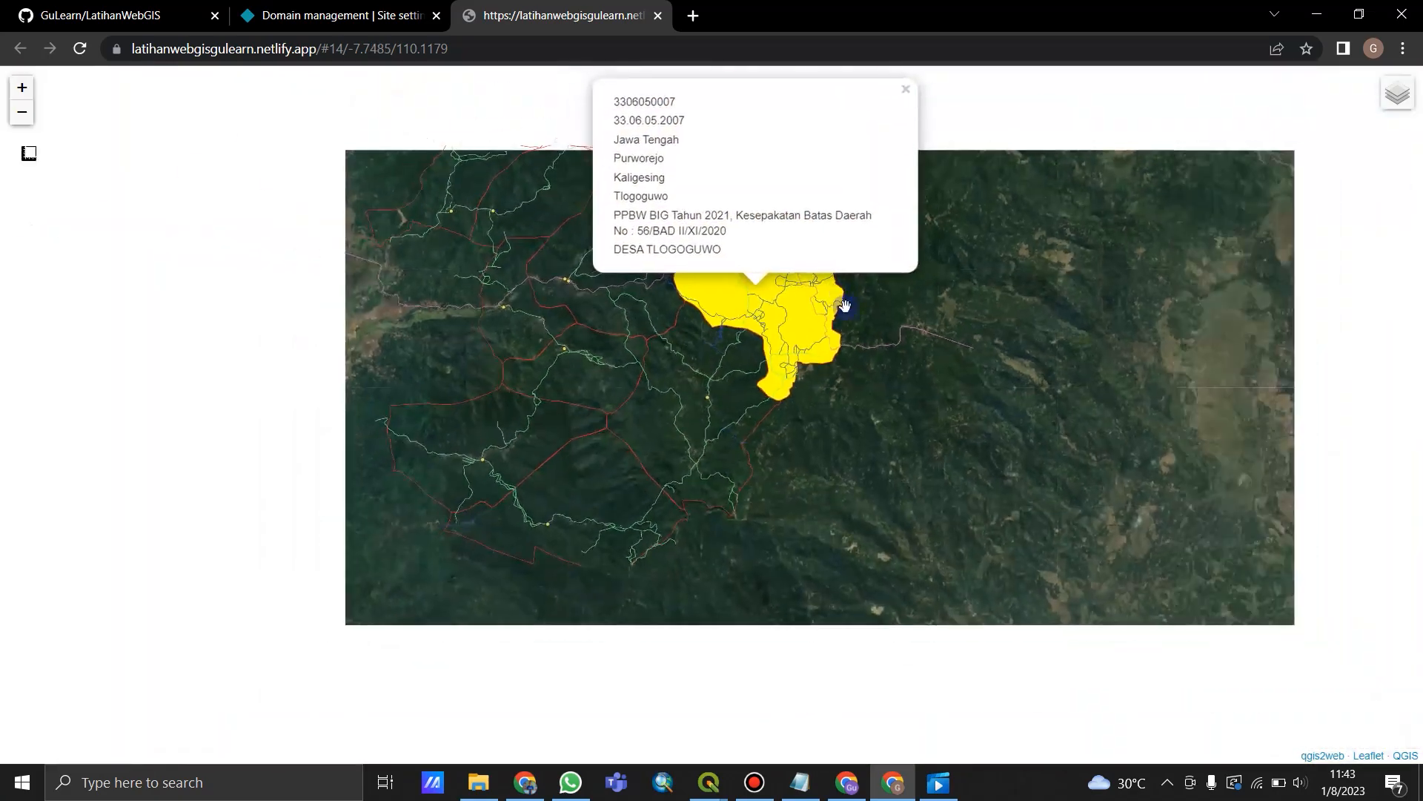
{"action": "left_click", "coordinate": [853, 302]}
{"action": "scroll", "coordinate": [1020, 304], "scroll_direction": "down", "scroll_amount": 1}
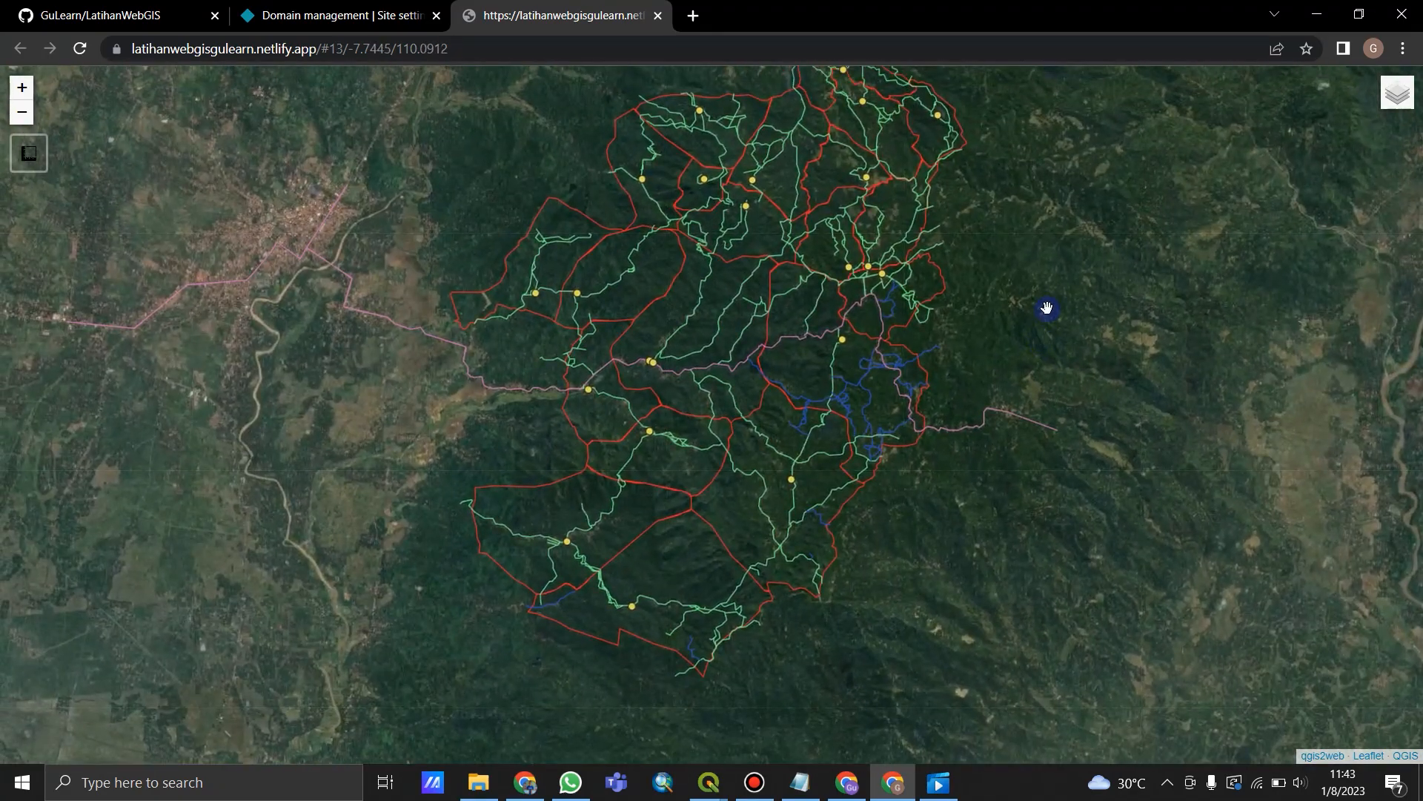
{"action": "left_click_drag", "start_coordinate": [1046, 308], "coordinate": [1052, 365]}
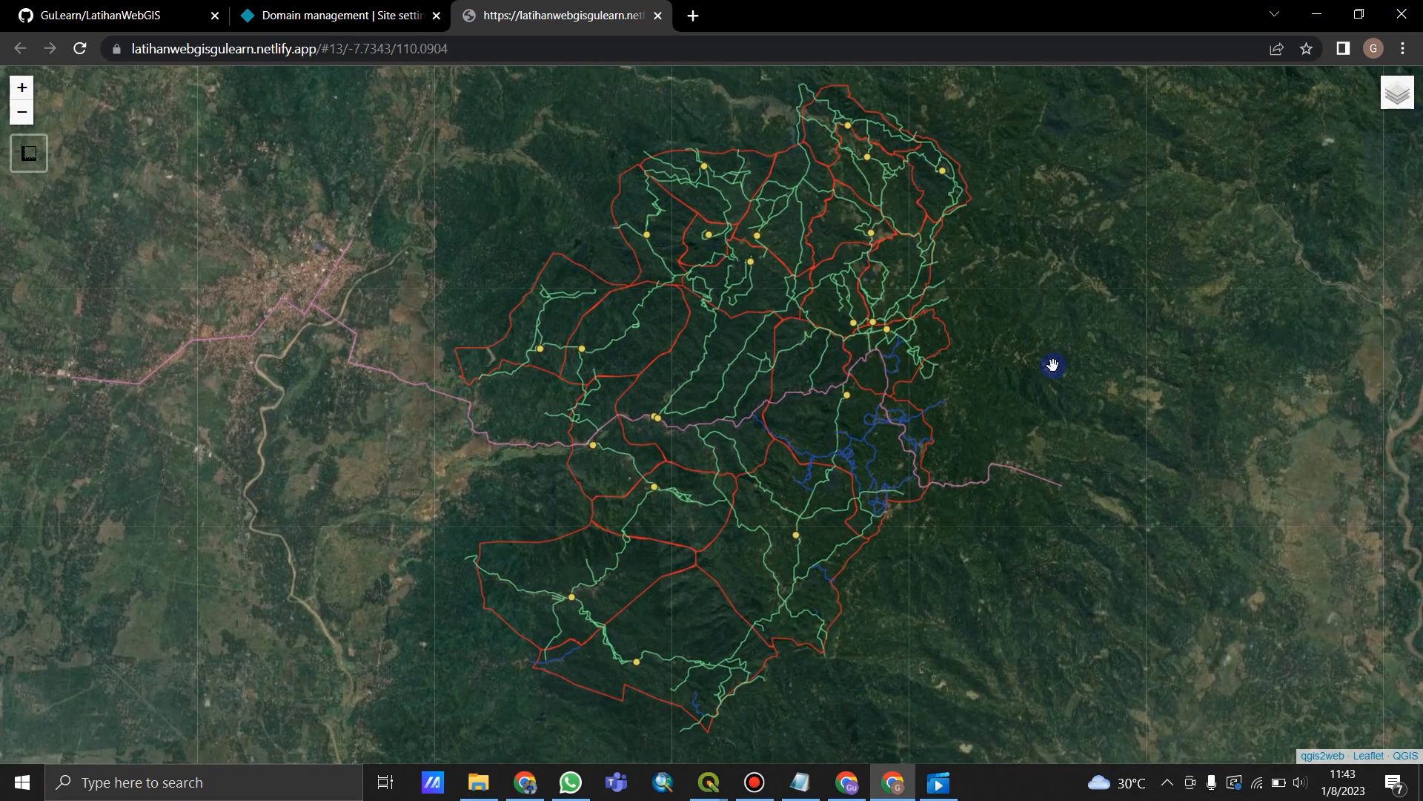